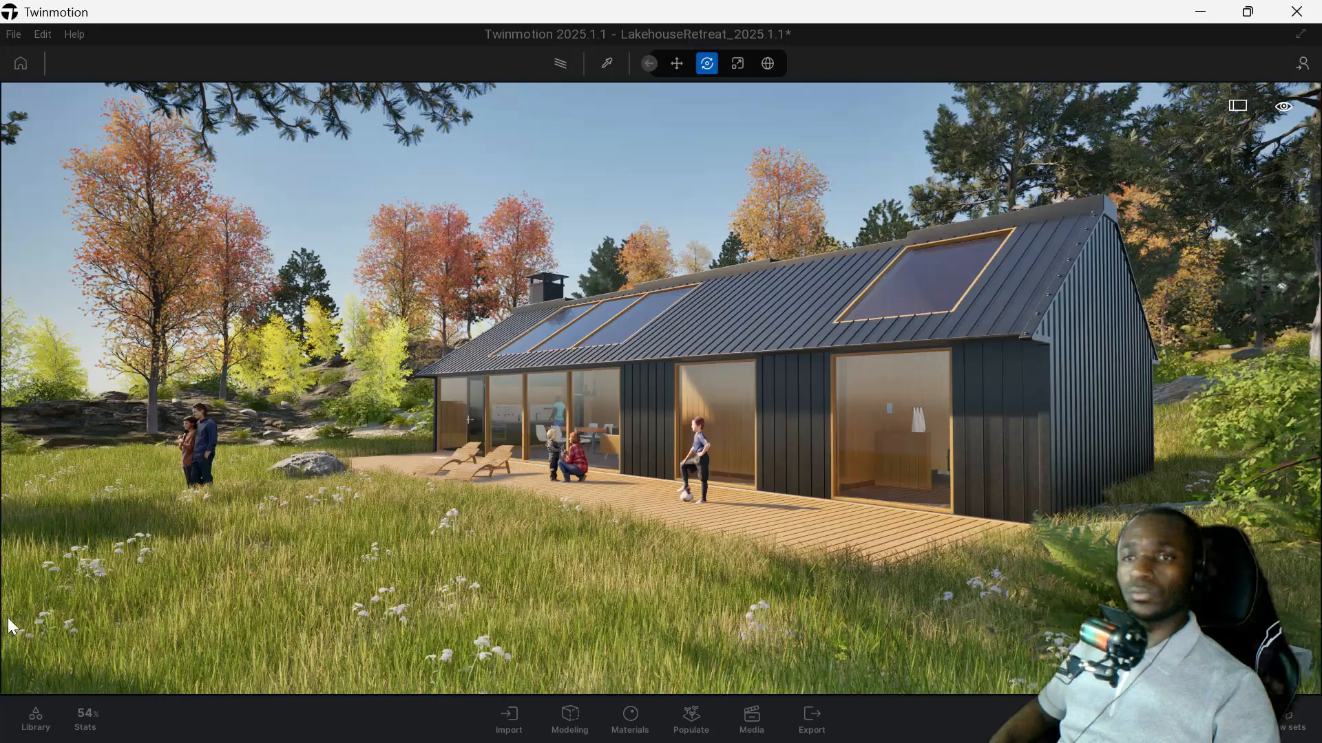
# Browse the user library's Interieur assets down to the Plants folder under Details.
pyautogui.click(36, 720)
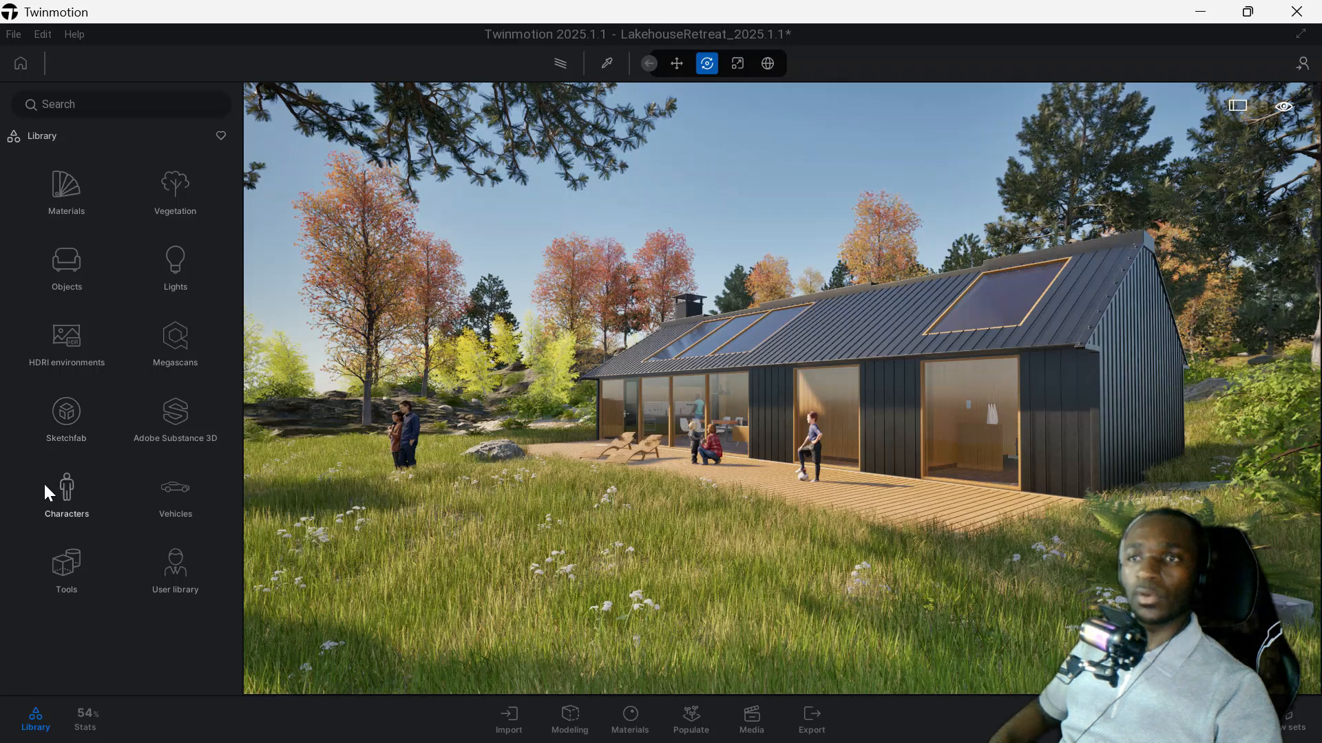
pyautogui.click(189, 576)
pyautogui.click(76, 355)
pyautogui.click(68, 265)
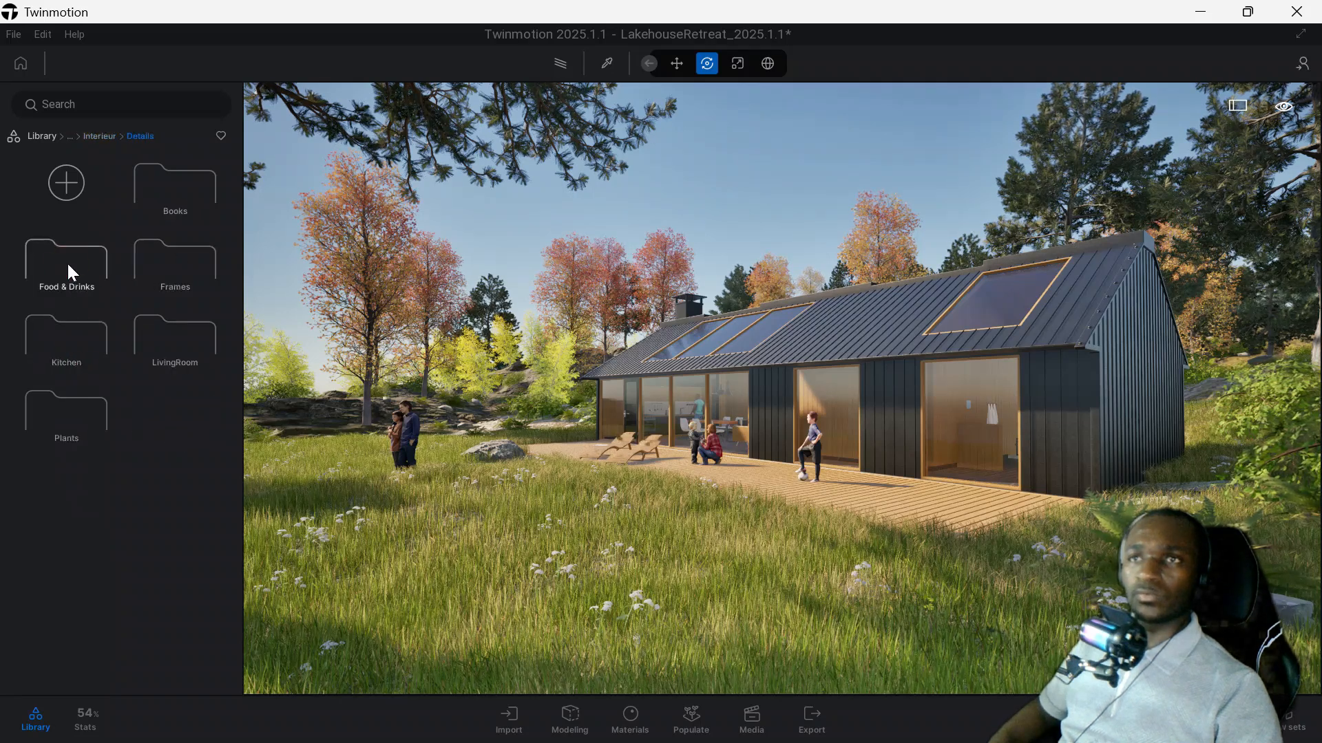
pyautogui.click(66, 417)
pyautogui.scroll(-3, 168, 280)
pyautogui.scroll(3, 168, 247)
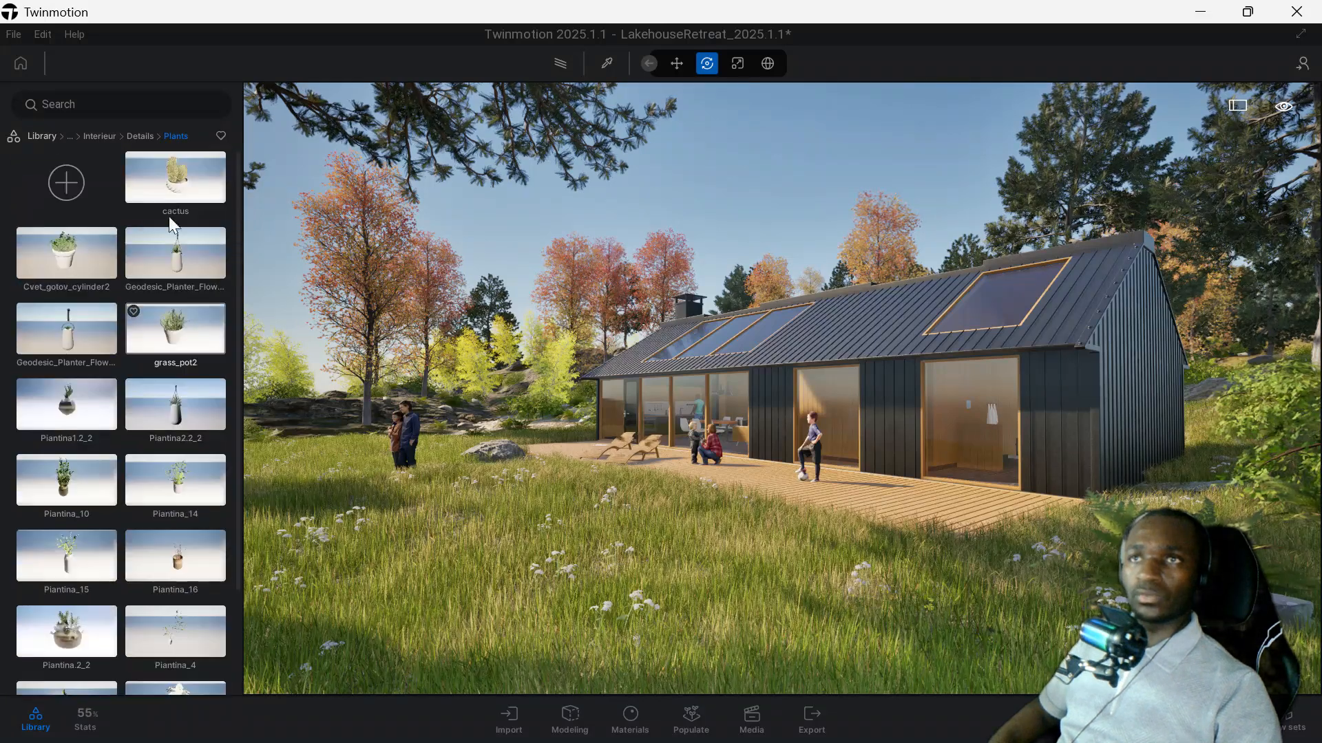
# Leave the user library and open the Glass category of the material library.
pyautogui.click(135, 135)
pyautogui.click(101, 136)
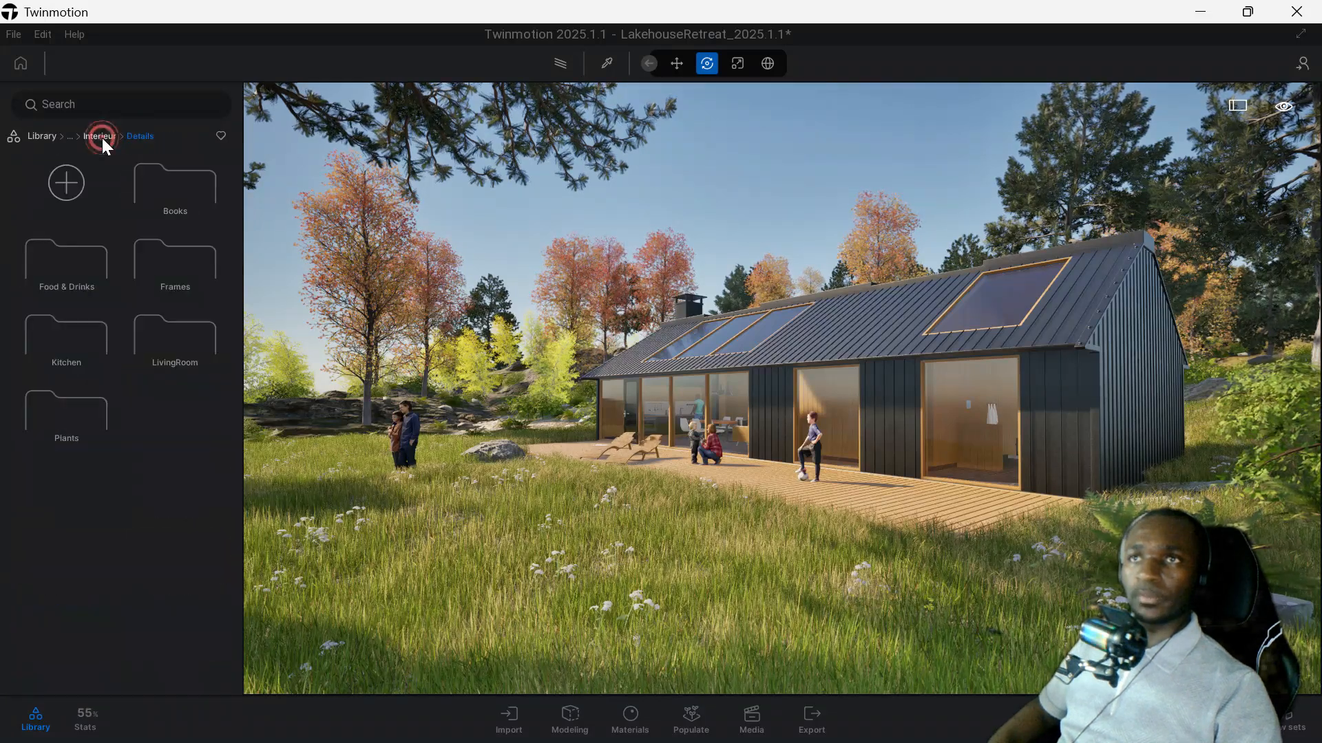
pyautogui.click(42, 136)
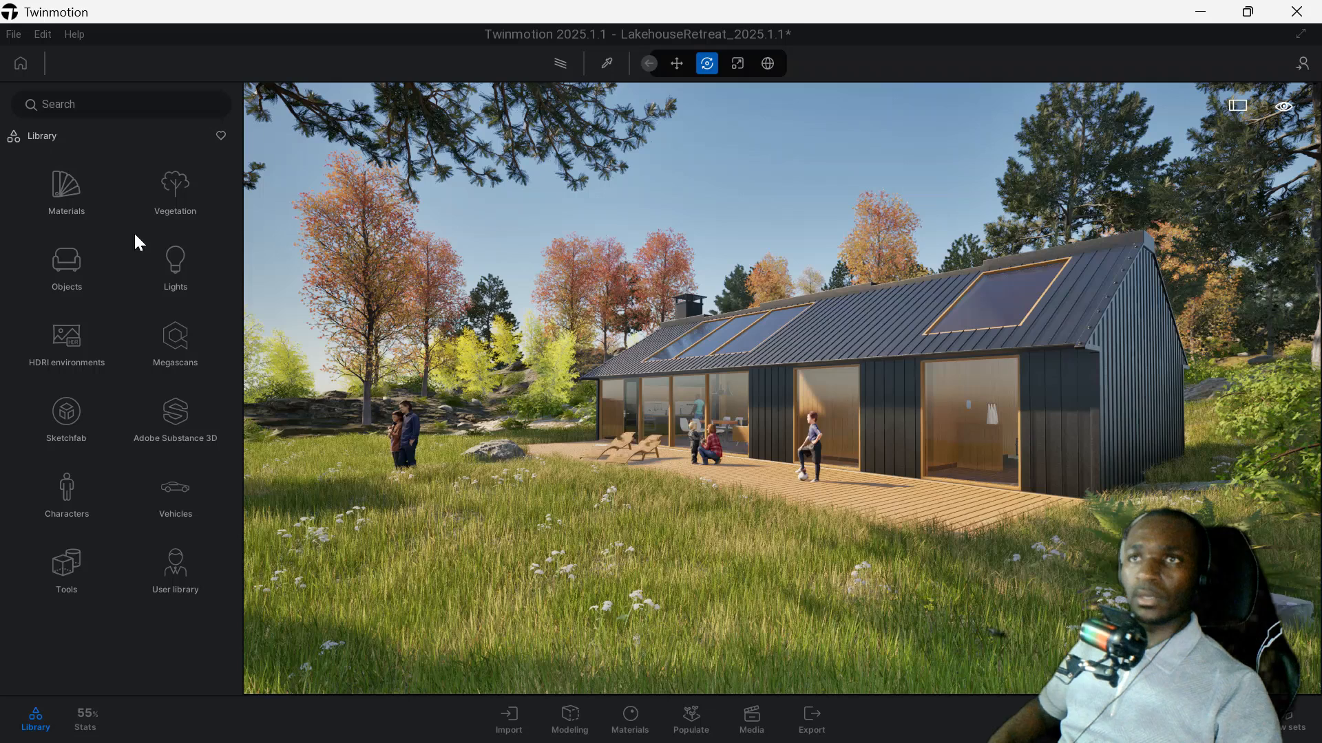
pyautogui.click(66, 195)
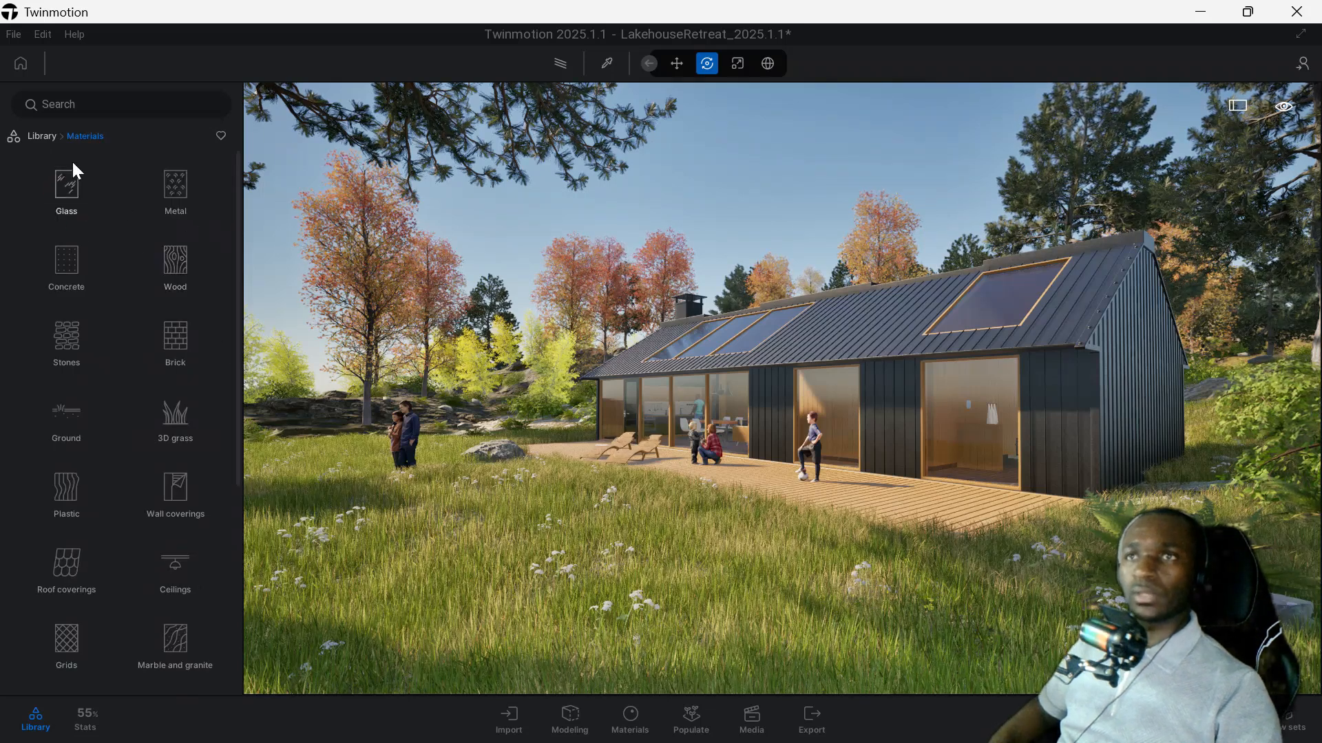
pyautogui.click(66, 189)
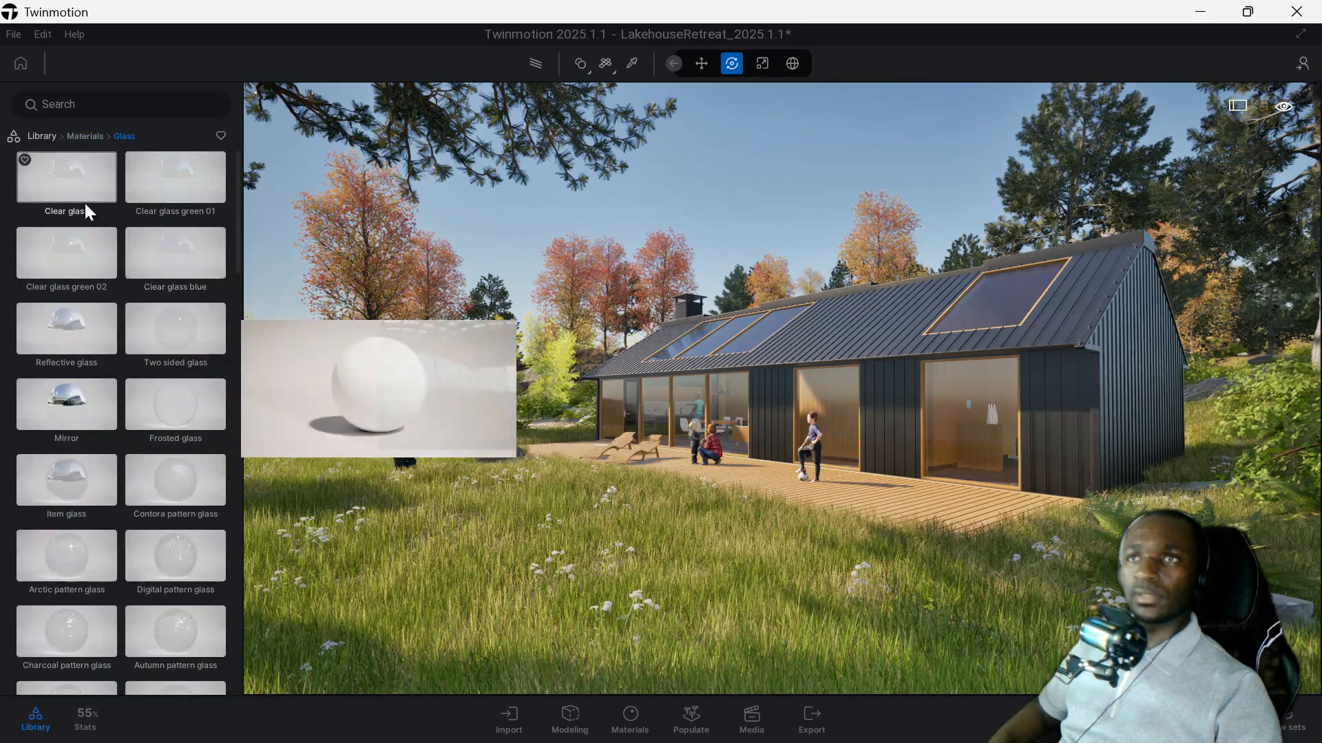
# Apply the Clear glass material to the large window pane at the house's kitchen end.
pyautogui.scroll(8, 533, 357)
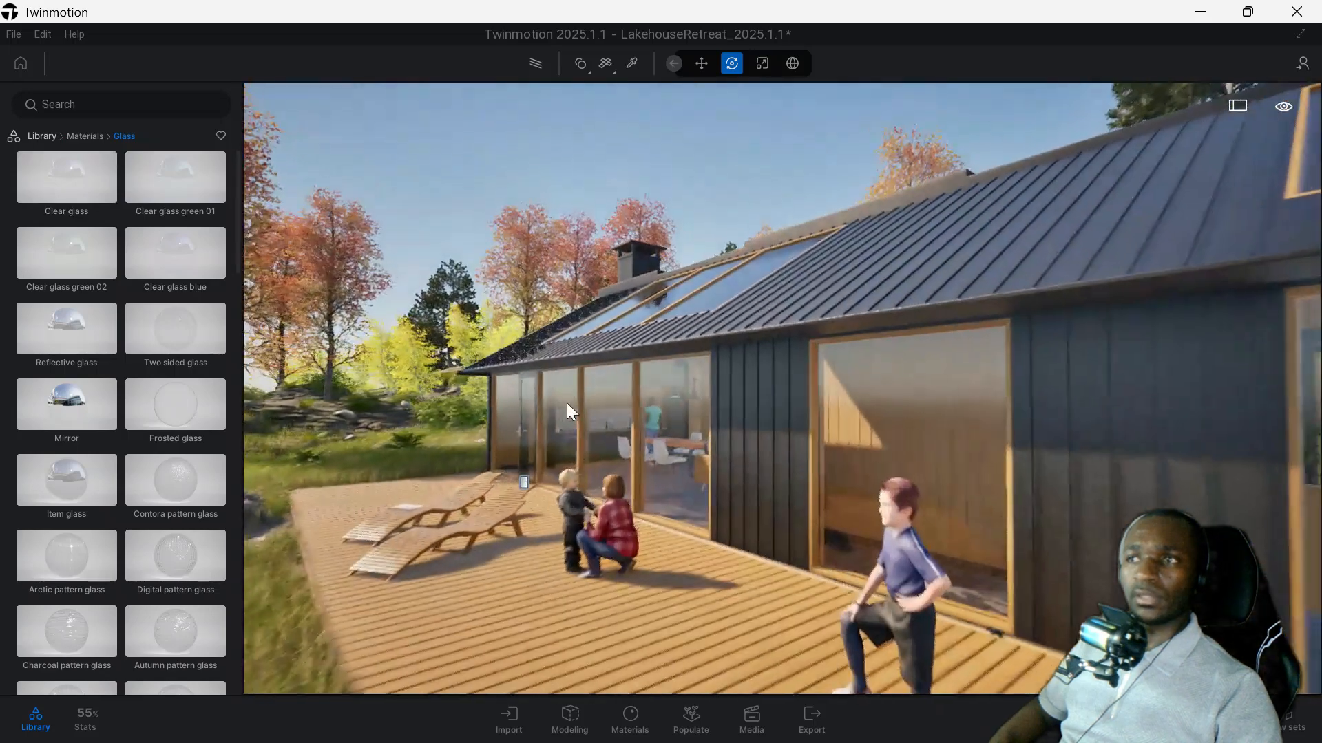
pyautogui.scroll(4, 560, 476)
pyautogui.moveTo(560, 476); pyautogui.dragTo(792, 476, button='right')
pyautogui.moveTo(559, 477); pyautogui.dragTo(743, 471, button='middle')
pyautogui.scroll(4, 705, 501)
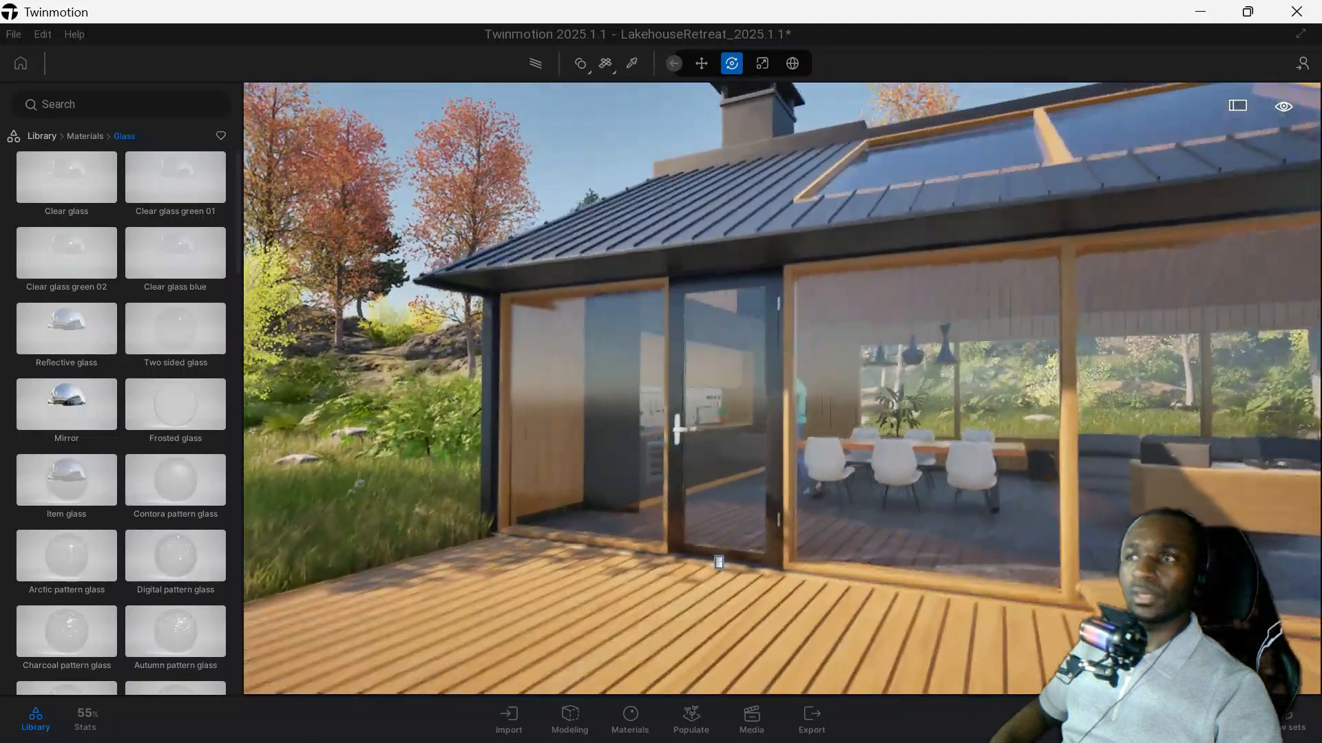
pyautogui.scroll(2, 664, 486)
pyautogui.moveTo(664, 485); pyautogui.dragTo(753, 490, button='middle')
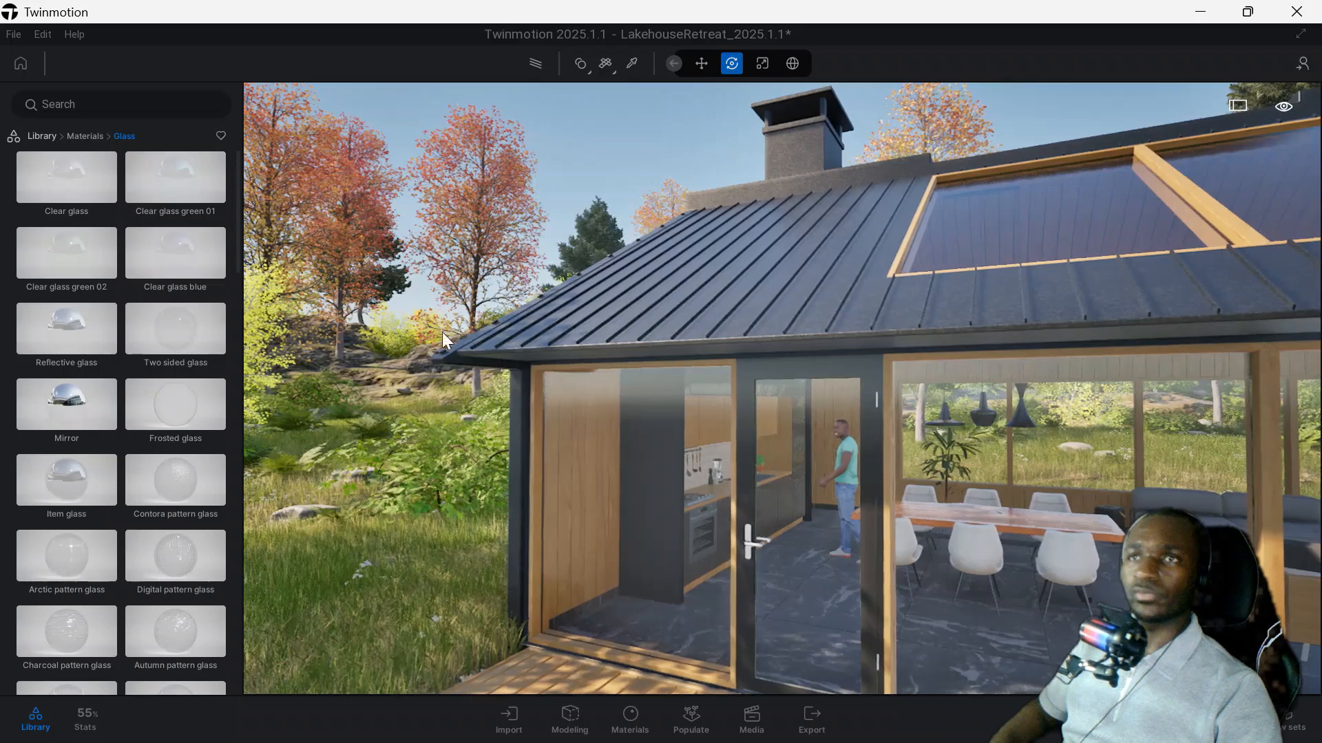
pyautogui.moveTo(96, 188); pyautogui.dragTo(614, 447)
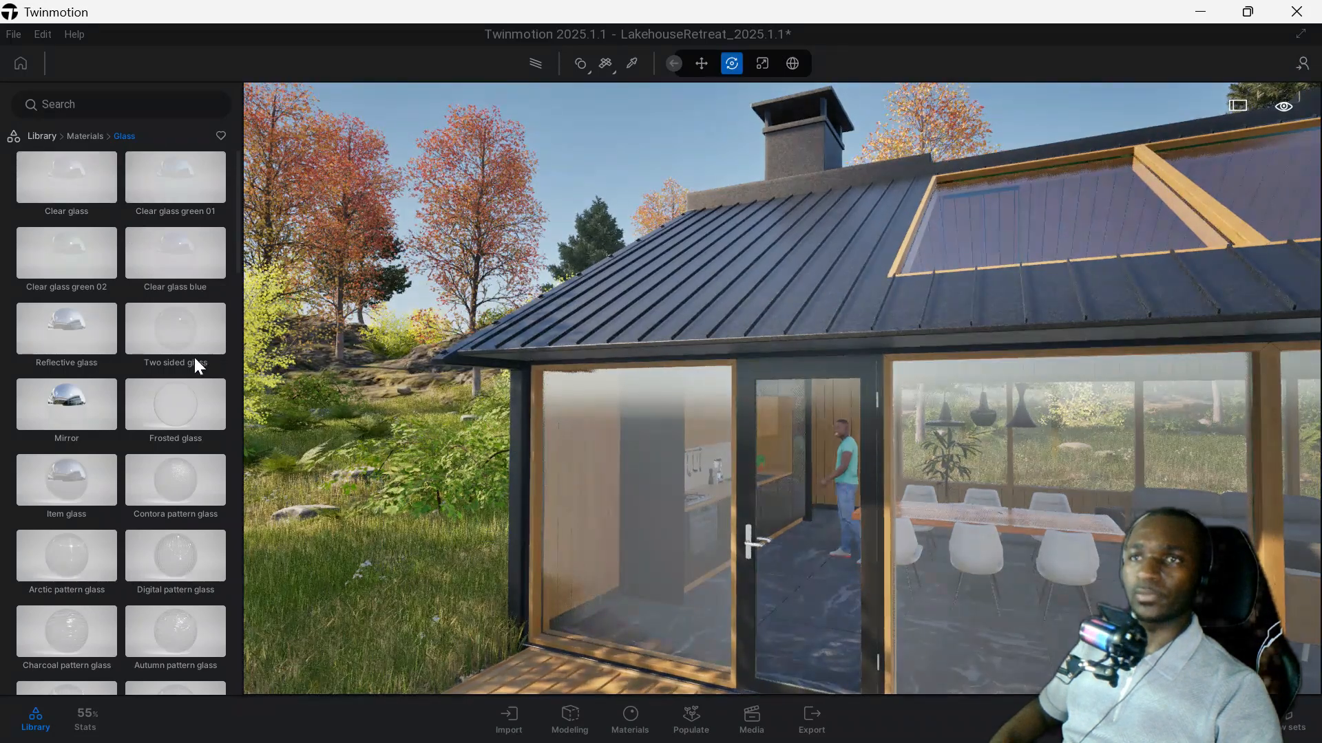
# Replace the glazing material on the house's windows and skylights with Mirror, using the kitchen window pane as the target.
pyautogui.moveTo(144, 358)
pyautogui.scroll(-2, 71, 410)
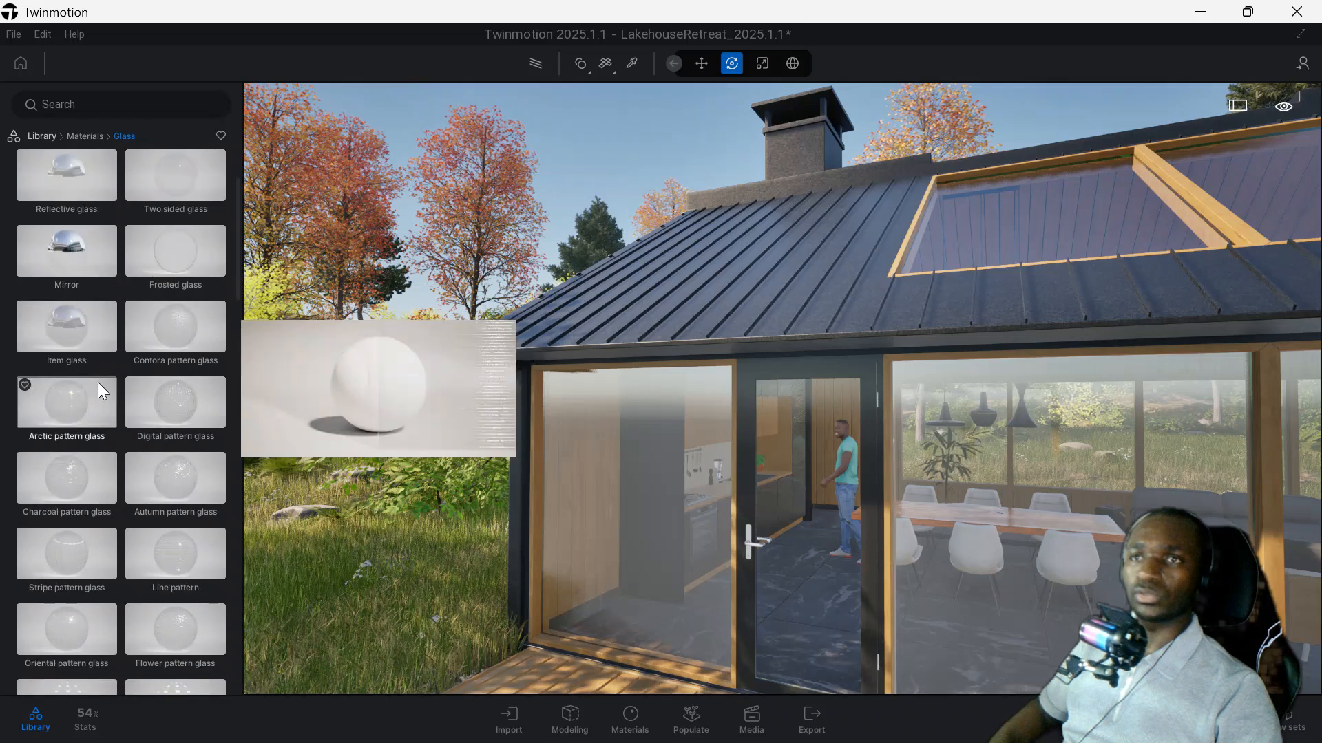
pyautogui.moveTo(63, 253); pyautogui.dragTo(675, 518)
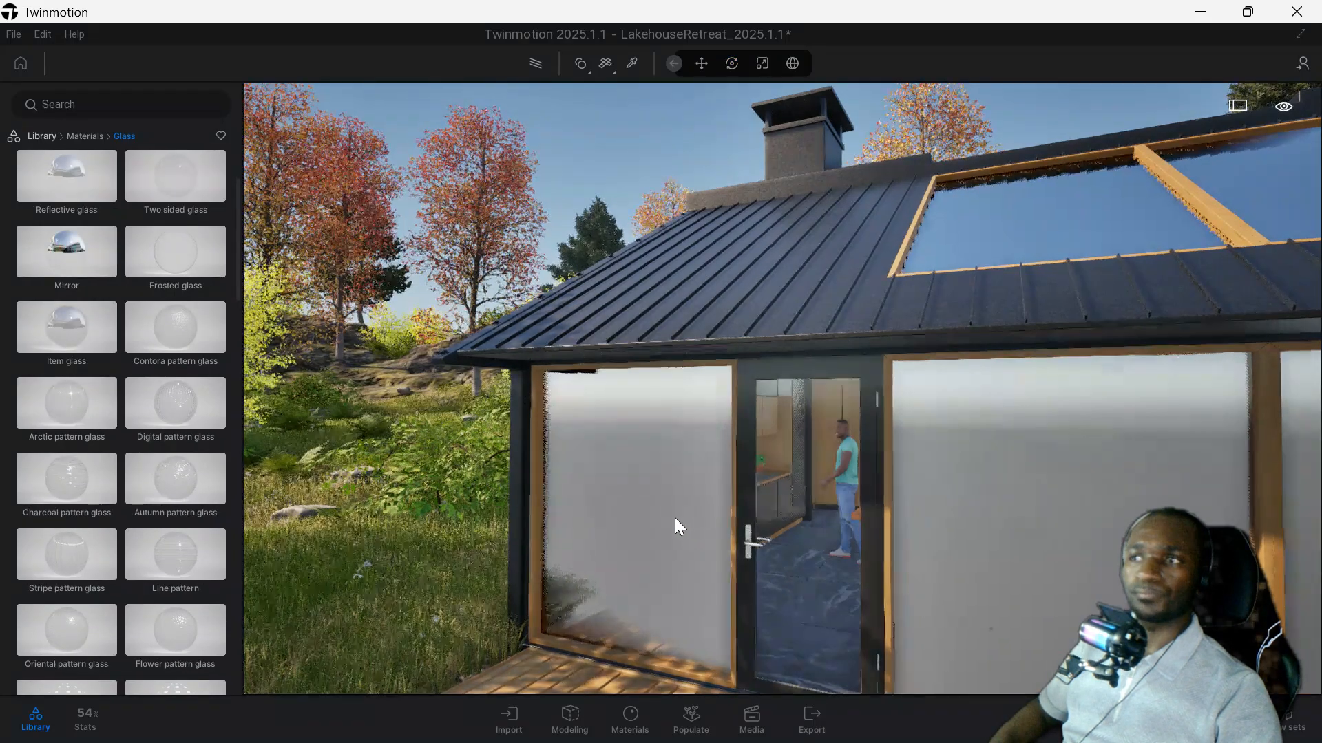
pyautogui.scroll(2, 584, 469)
pyautogui.moveTo(584, 470); pyautogui.dragTo(613, 468, button='right')
pyautogui.scroll(-3, 489, 451)
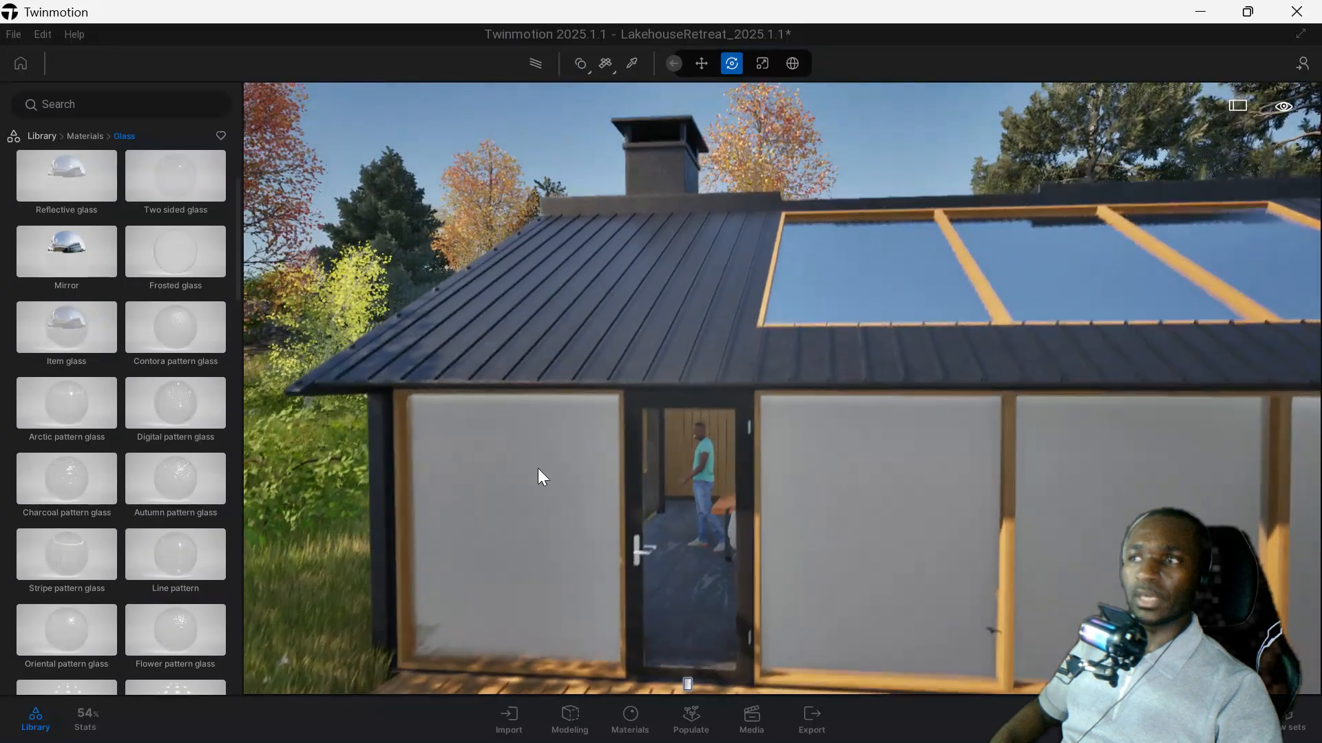
pyautogui.moveTo(888, 497); pyautogui.dragTo(858, 500, button='middle')
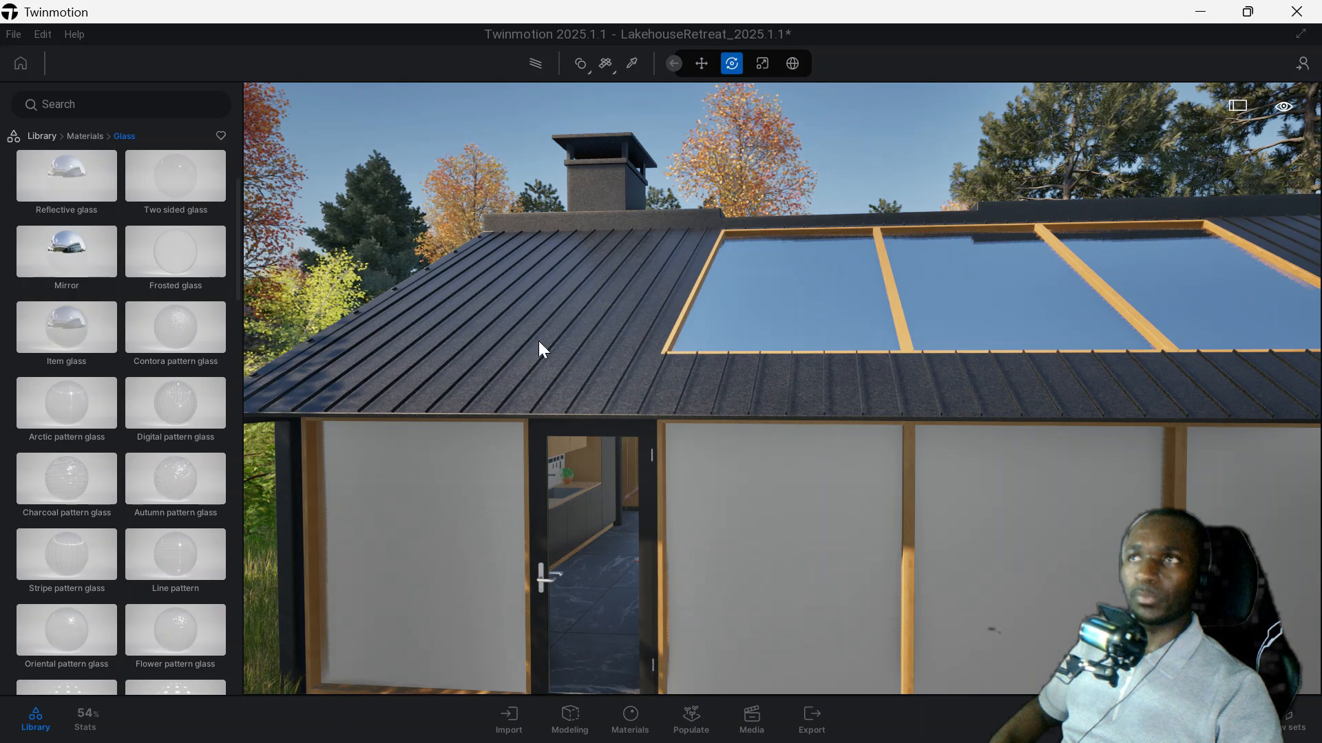
# Switch material application to Apply to object and put Reflective glass on the kitchen window pane only.
pyautogui.click(580, 64)
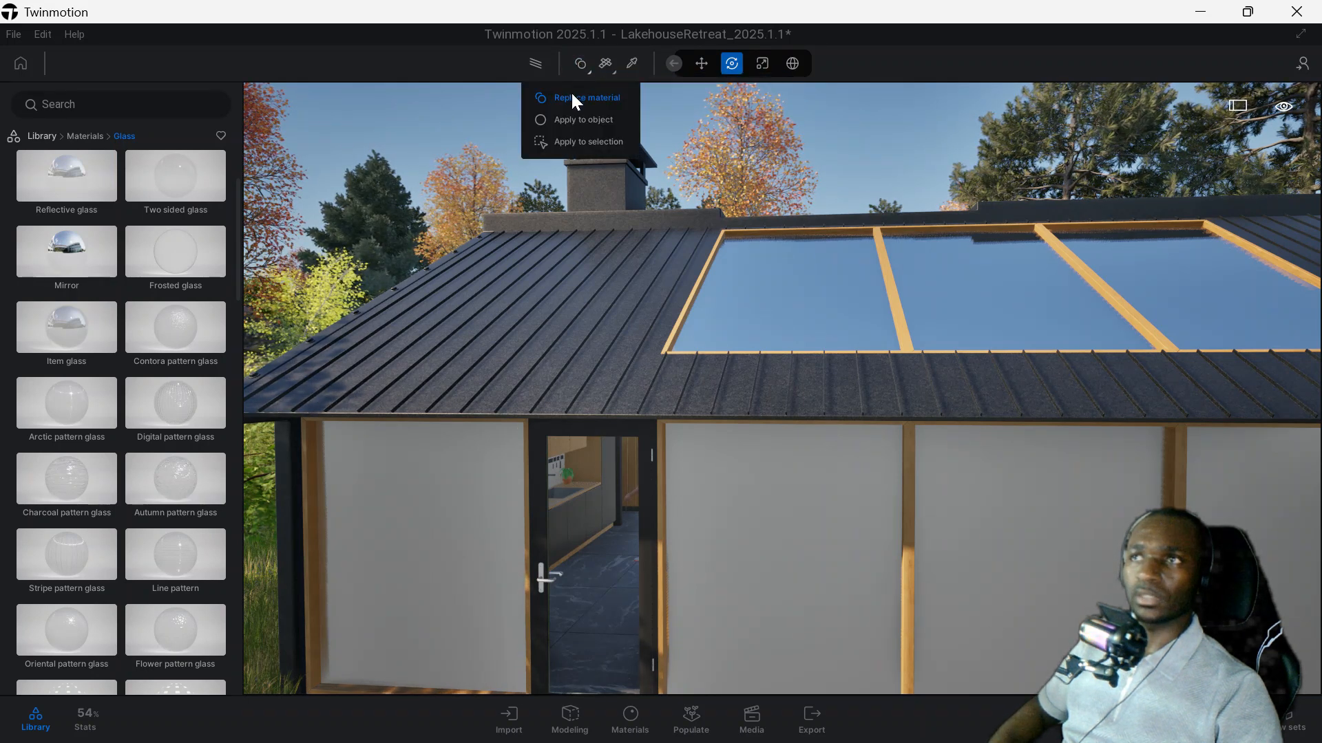
pyautogui.click(571, 122)
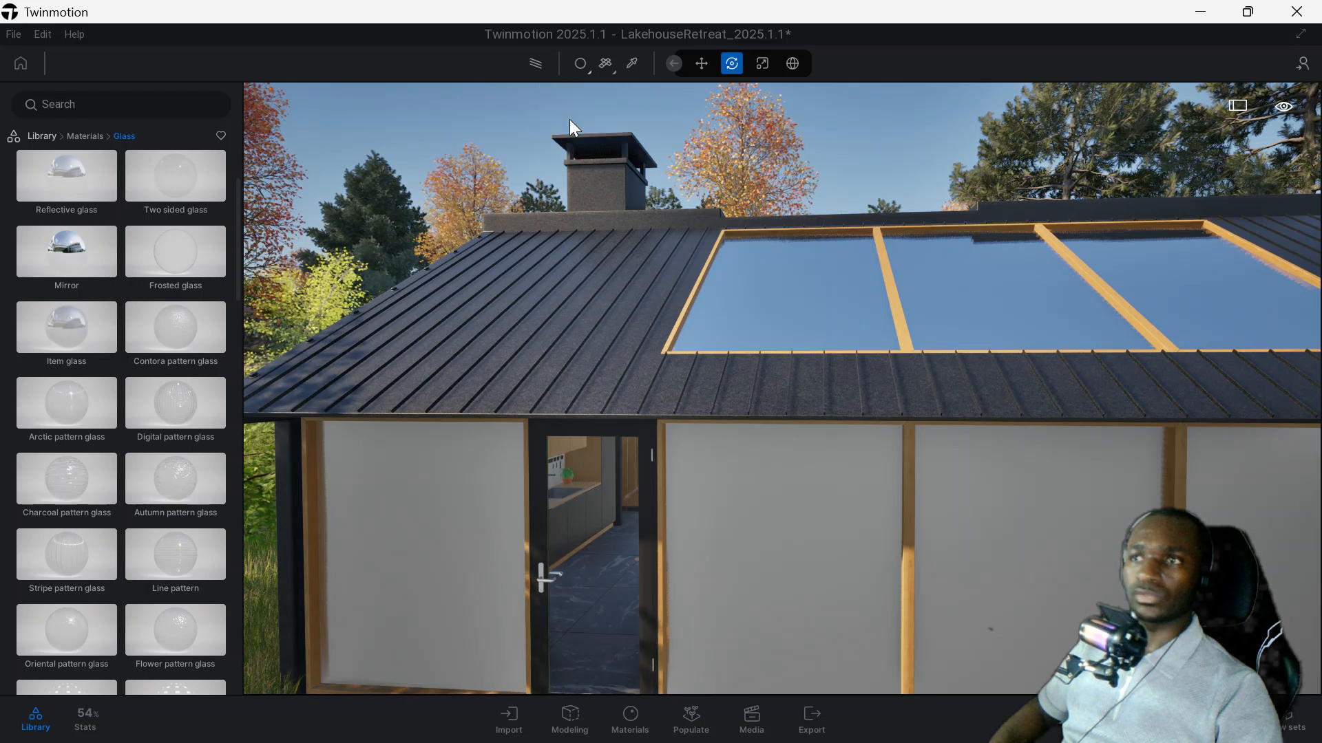
pyautogui.moveTo(84, 179); pyautogui.dragTo(391, 472)
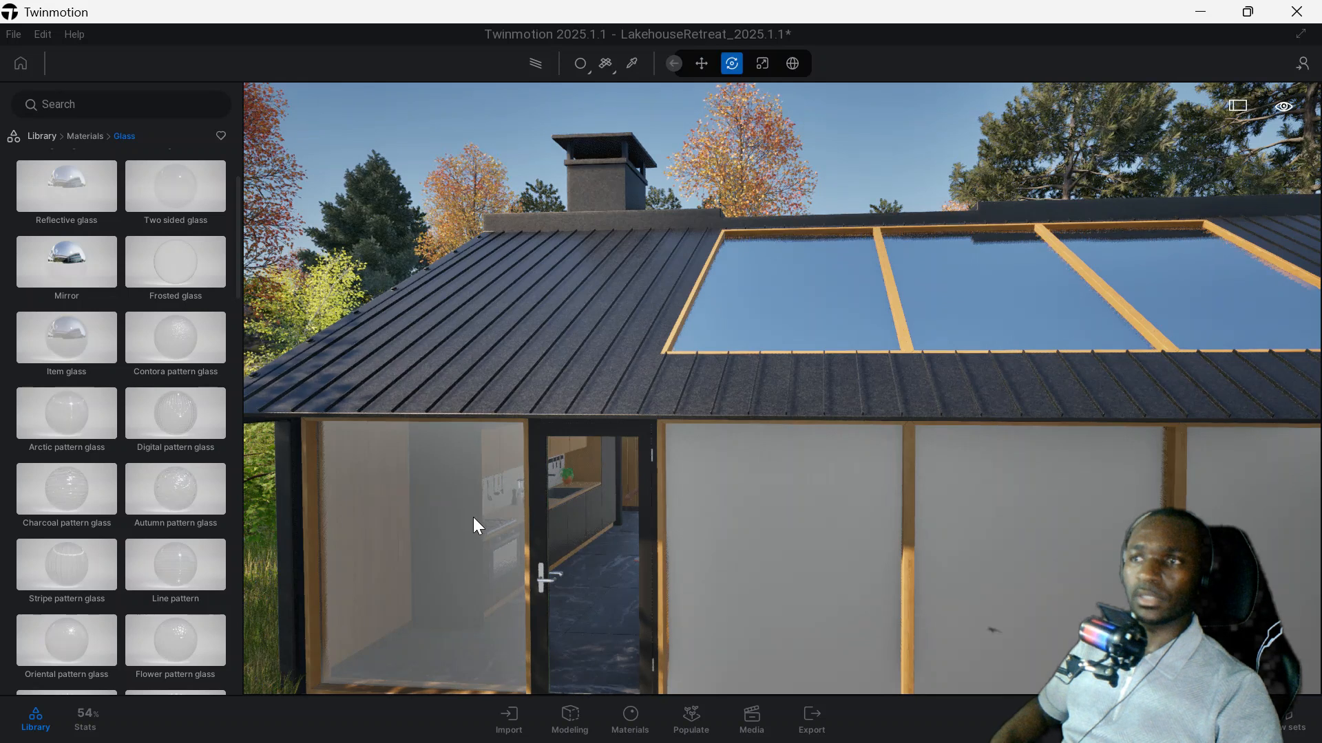
pyautogui.scroll(1, 515, 520)
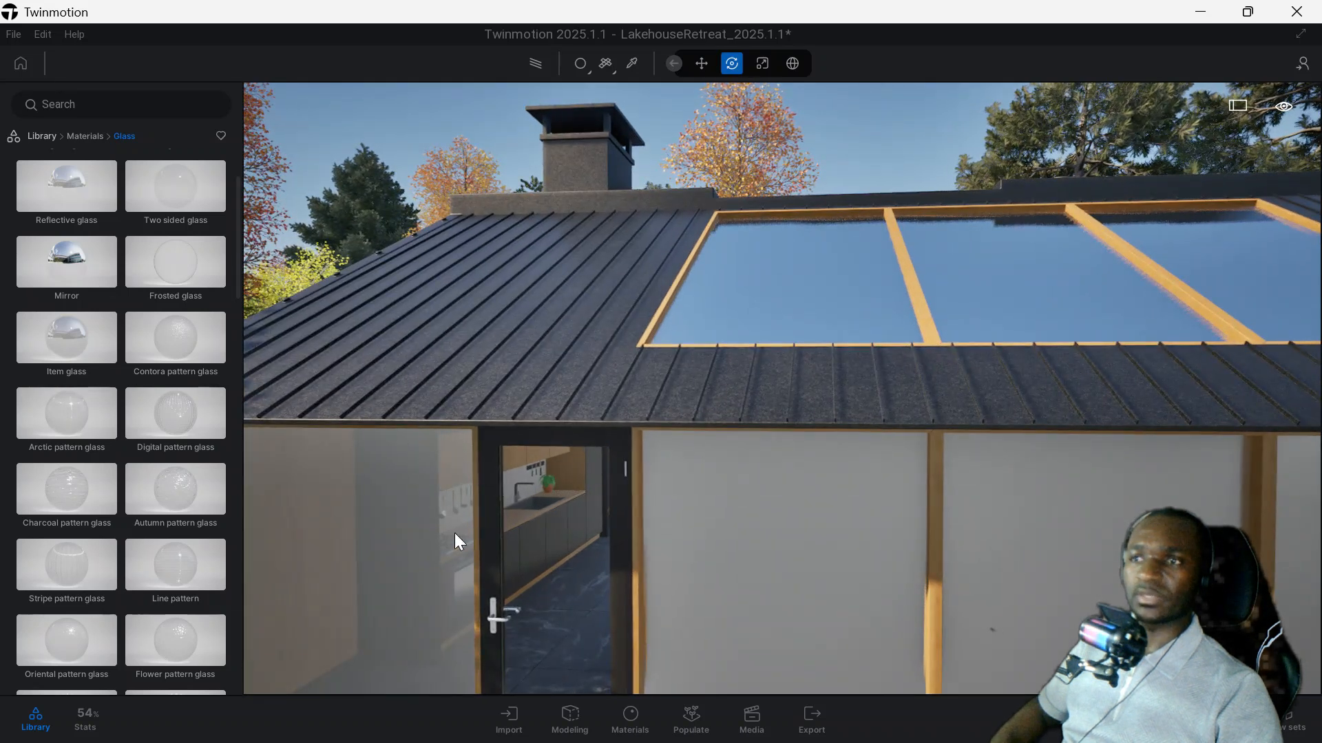
pyautogui.moveTo(448, 533); pyautogui.dragTo(485, 529, button='middle')
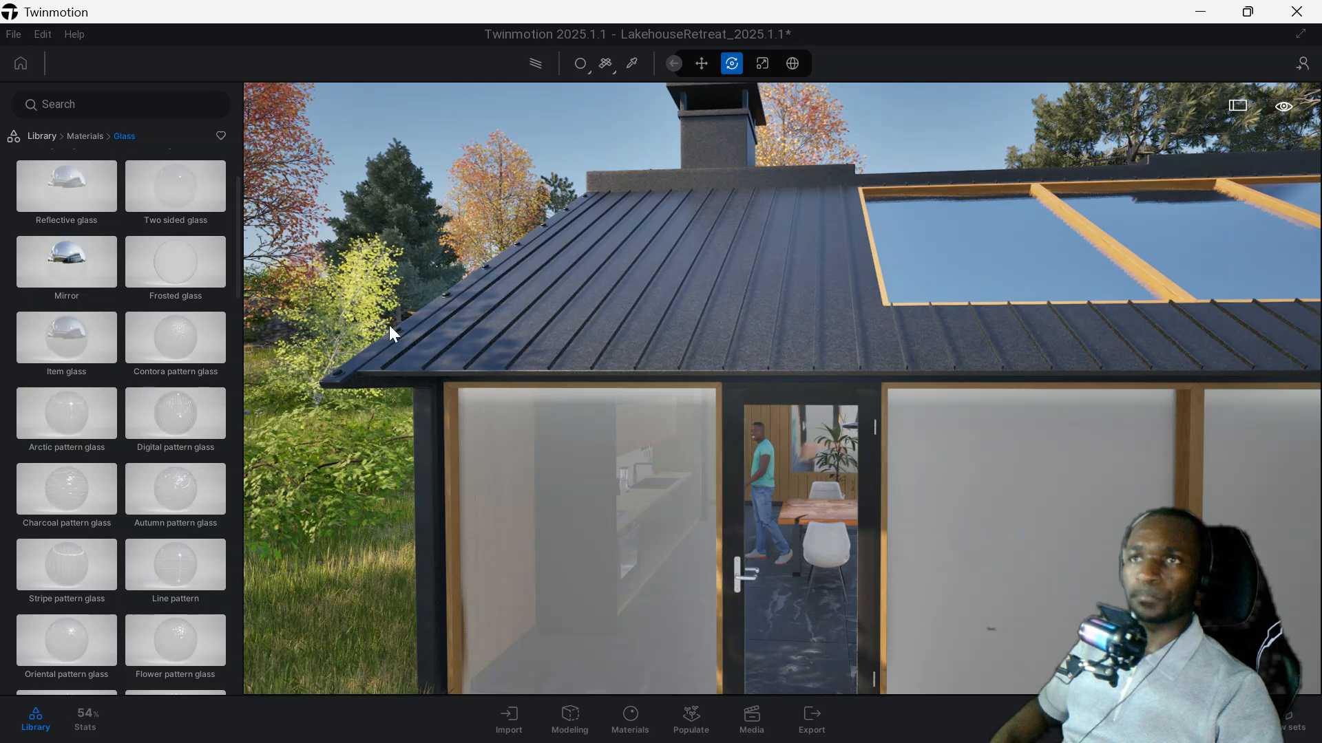
# Apply the Circle blackout 25% glass to the dining room window pane beside the glass door.
pyautogui.scroll(-1, 127, 369)
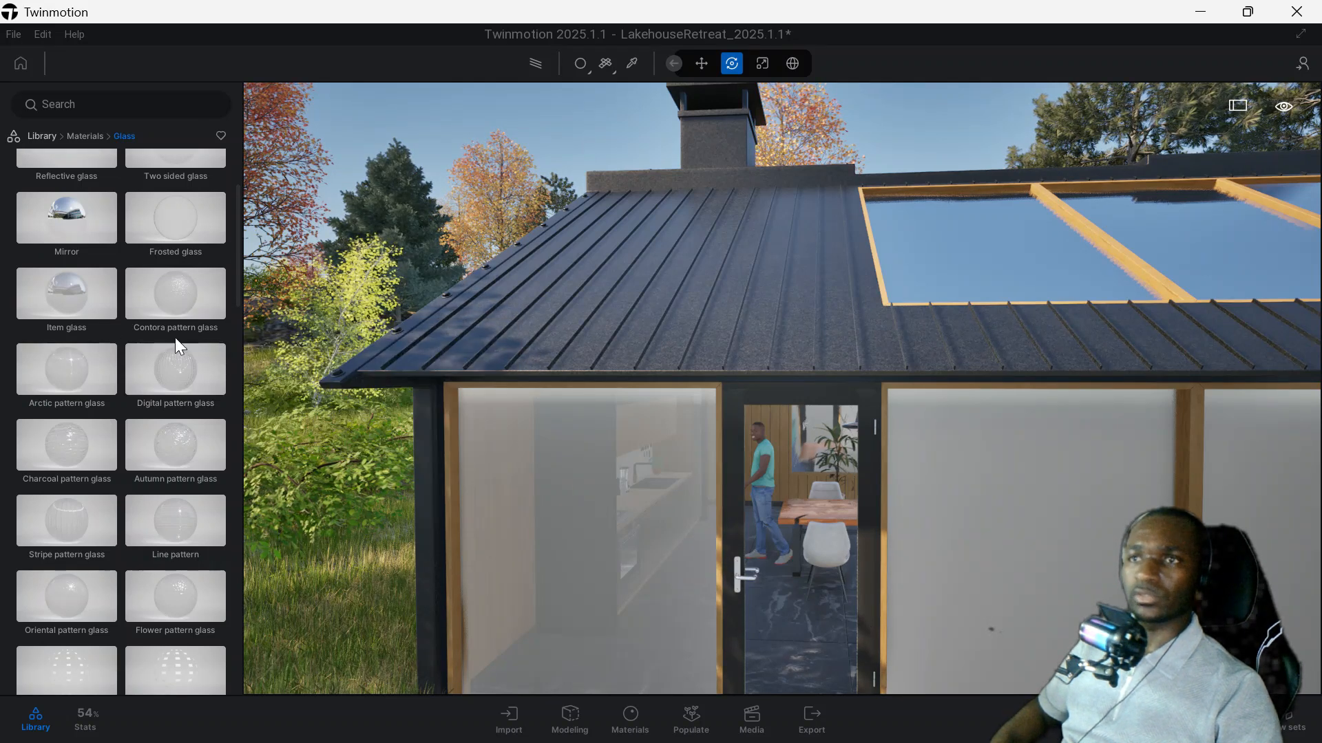
pyautogui.scroll(-5, 167, 352)
pyautogui.scroll(-4, 155, 378)
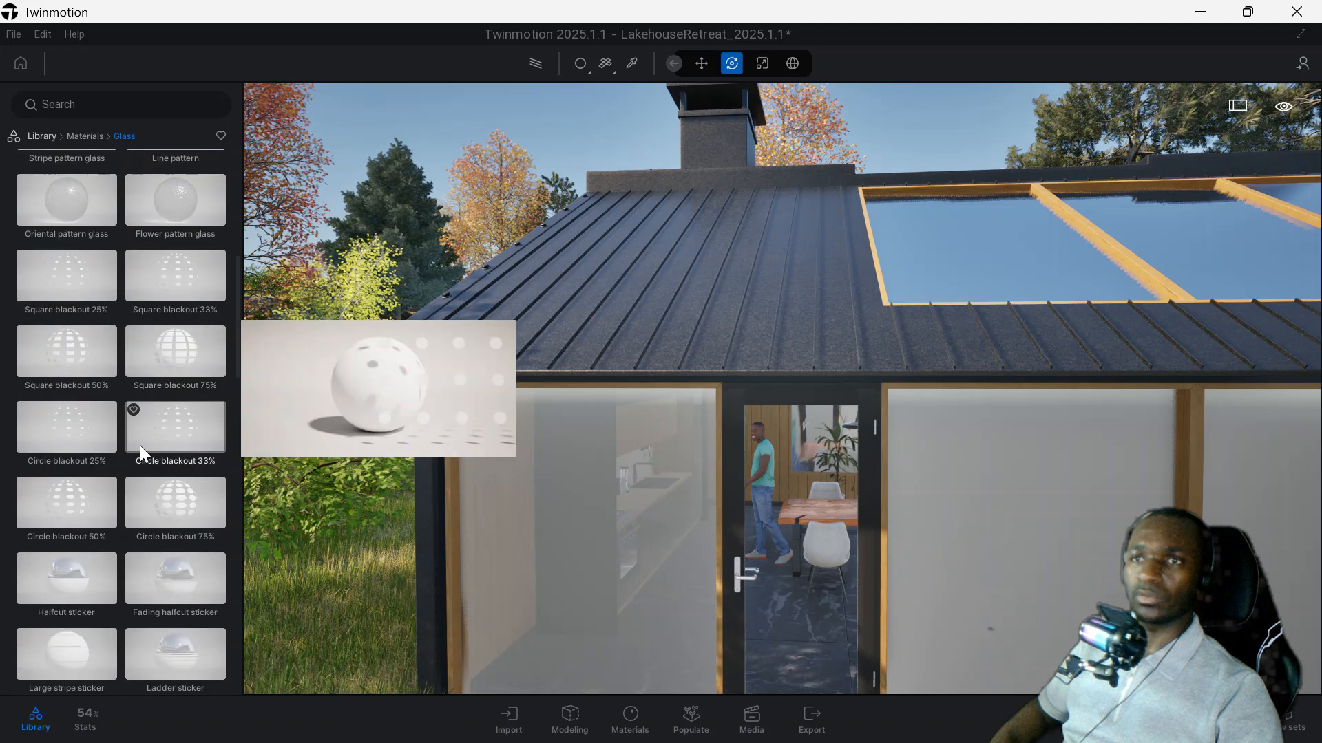
pyautogui.moveTo(72, 423); pyautogui.dragTo(1002, 508)
pyautogui.scroll(-5, 854, 523)
pyautogui.moveTo(877, 525); pyautogui.dragTo(730, 467, button='middle')
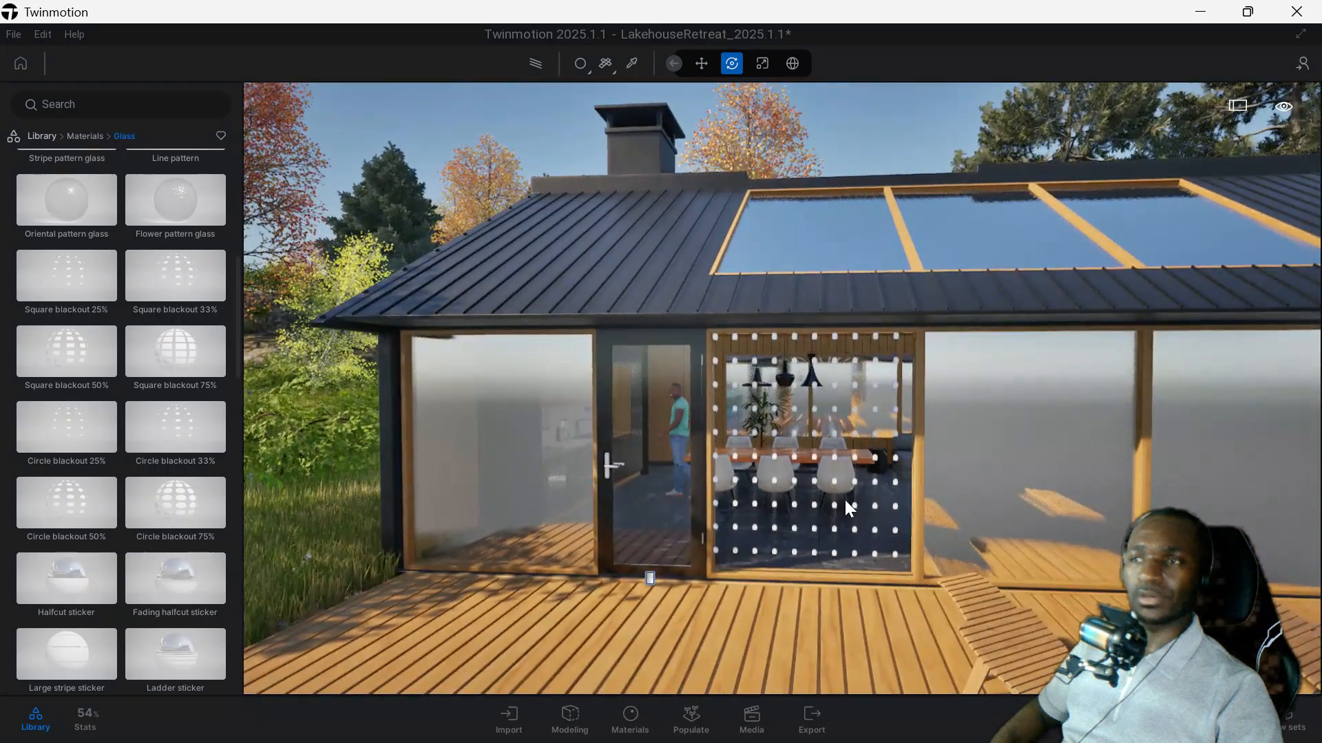
pyautogui.moveTo(811, 464); pyautogui.dragTo(748, 460, button='middle')
pyautogui.scroll(-1, 583, 432)
pyautogui.scroll(1, 583, 432)
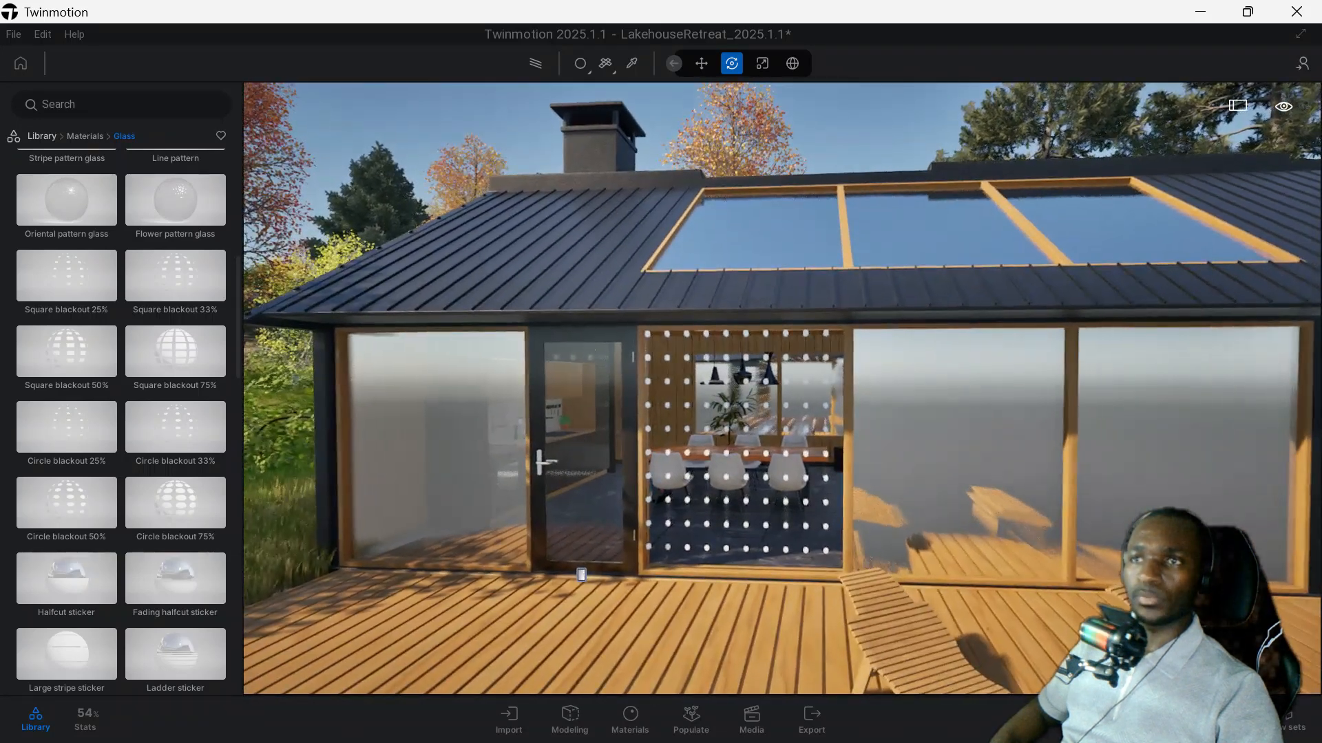
# Apply the Brass metal material to the glass door's vertical frame member on the handle side.
pyautogui.moveTo(584, 413); pyautogui.dragTo(733, 424, button='middle')
pyautogui.scroll(4, 588, 413)
pyautogui.click(83, 136)
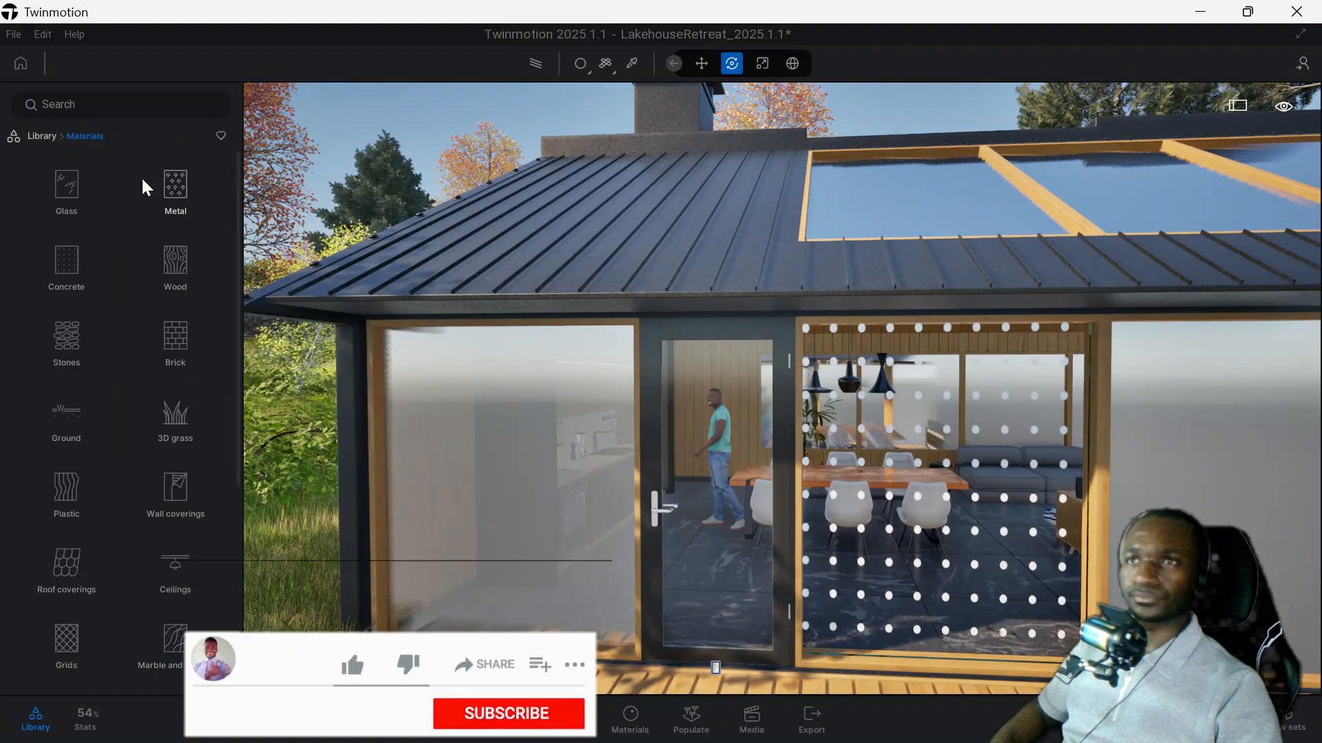
pyautogui.click(176, 187)
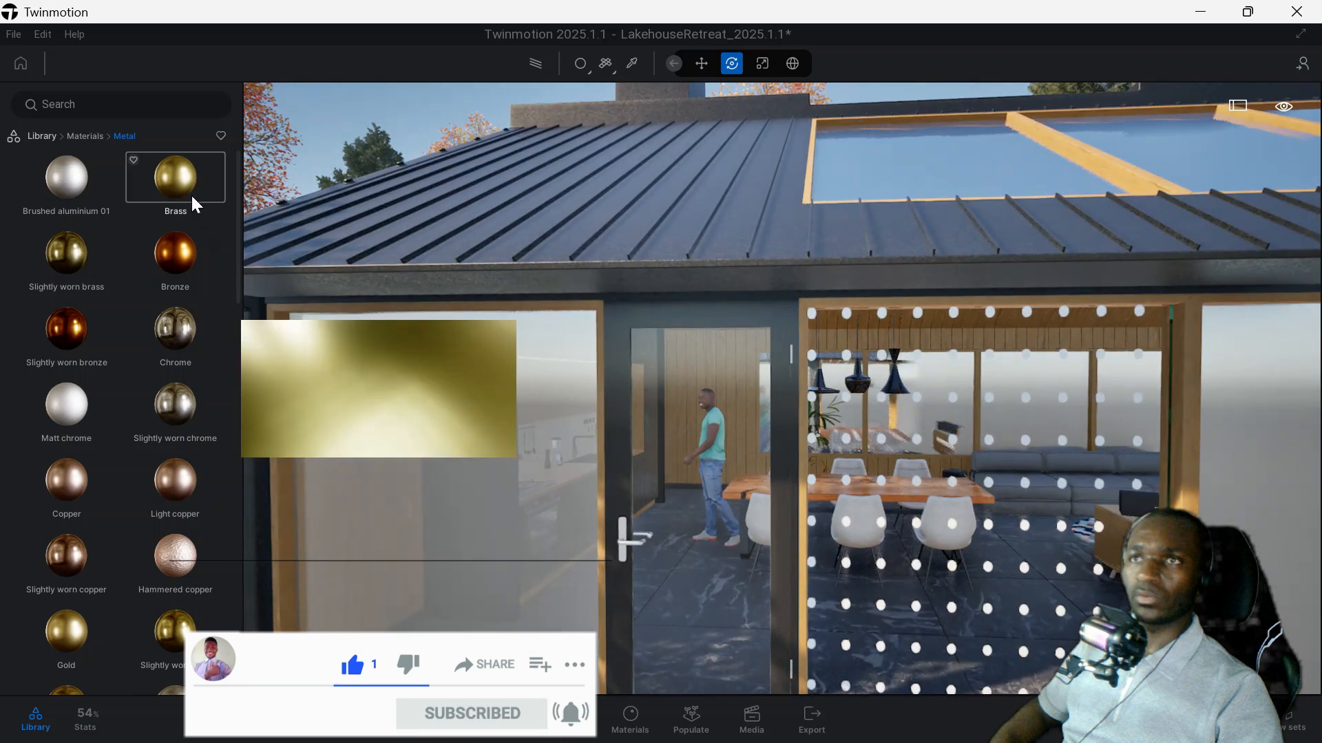
pyautogui.moveTo(191, 197); pyautogui.dragTo(627, 546)
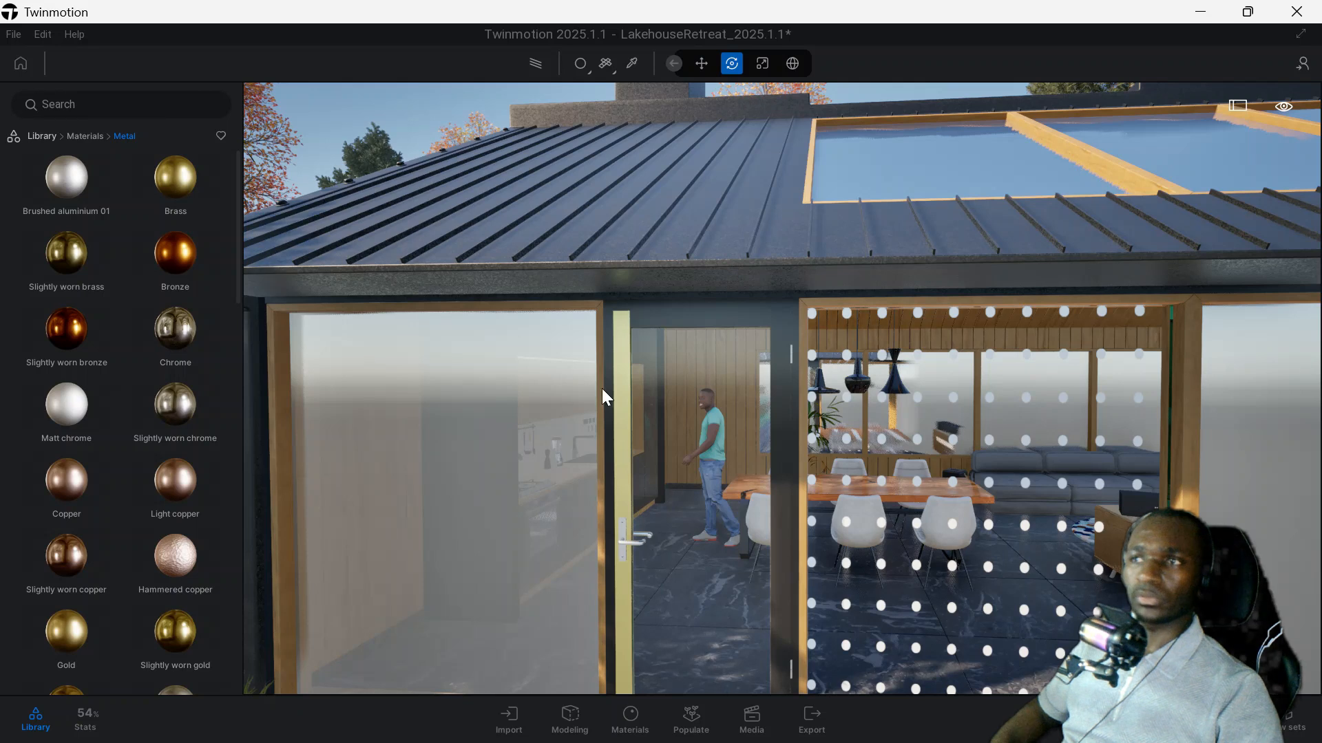
pyautogui.moveTo(187, 204)
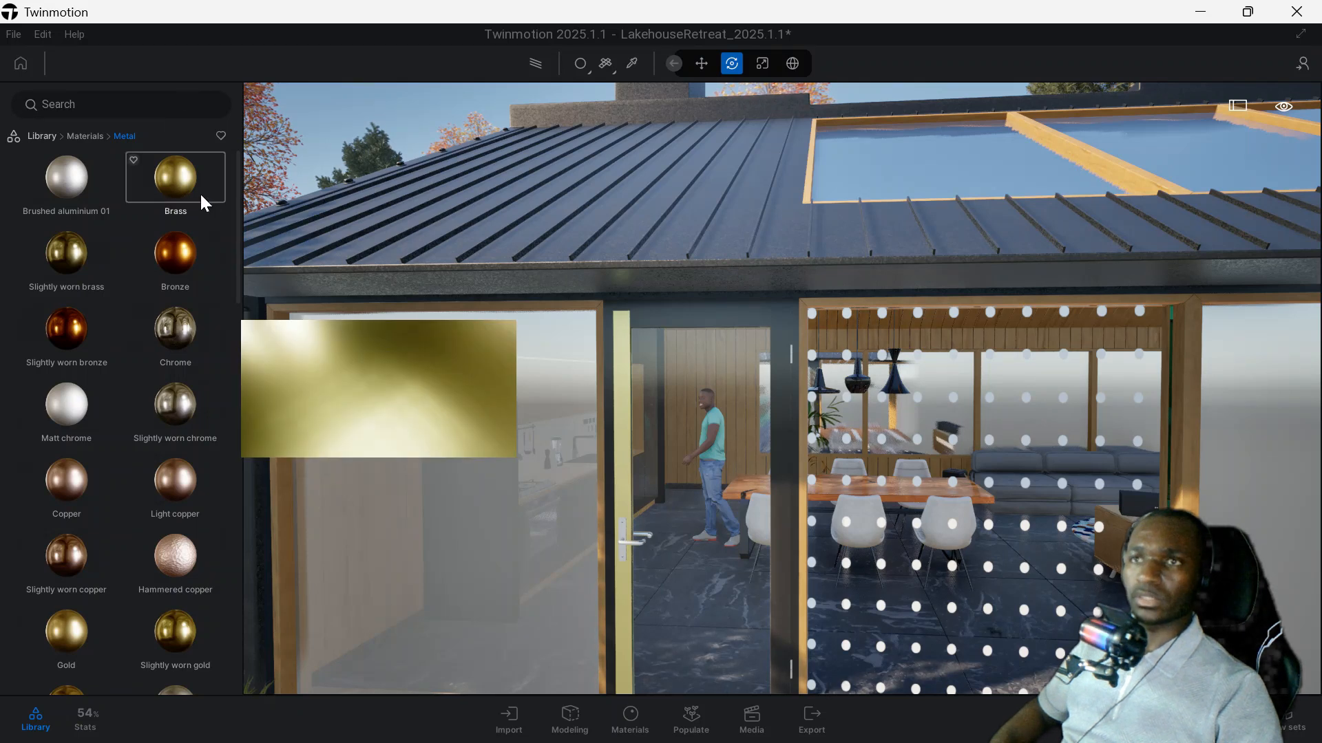
pyautogui.click(85, 136)
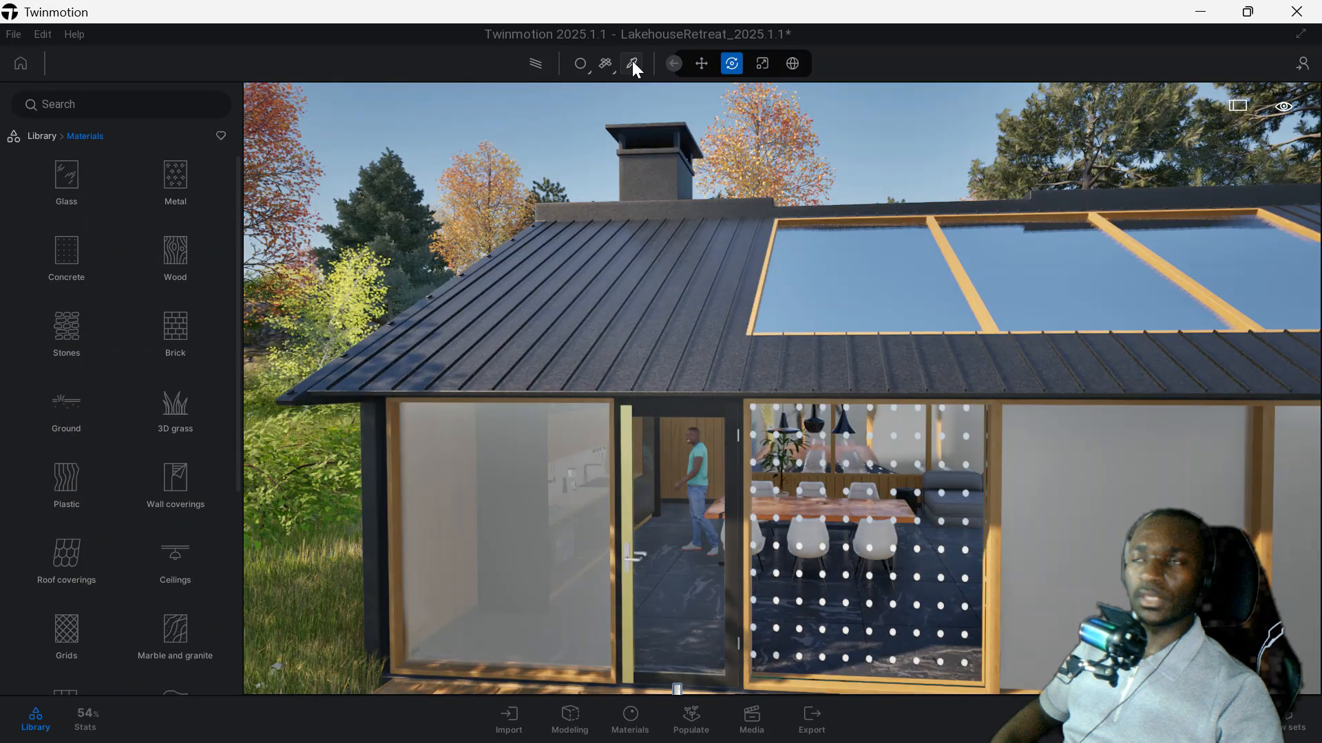
# Sample the kitchen window's Reflective glass with the material picker, try the Colored and Standard types, and set it to Basic.
pyautogui.click(633, 63)
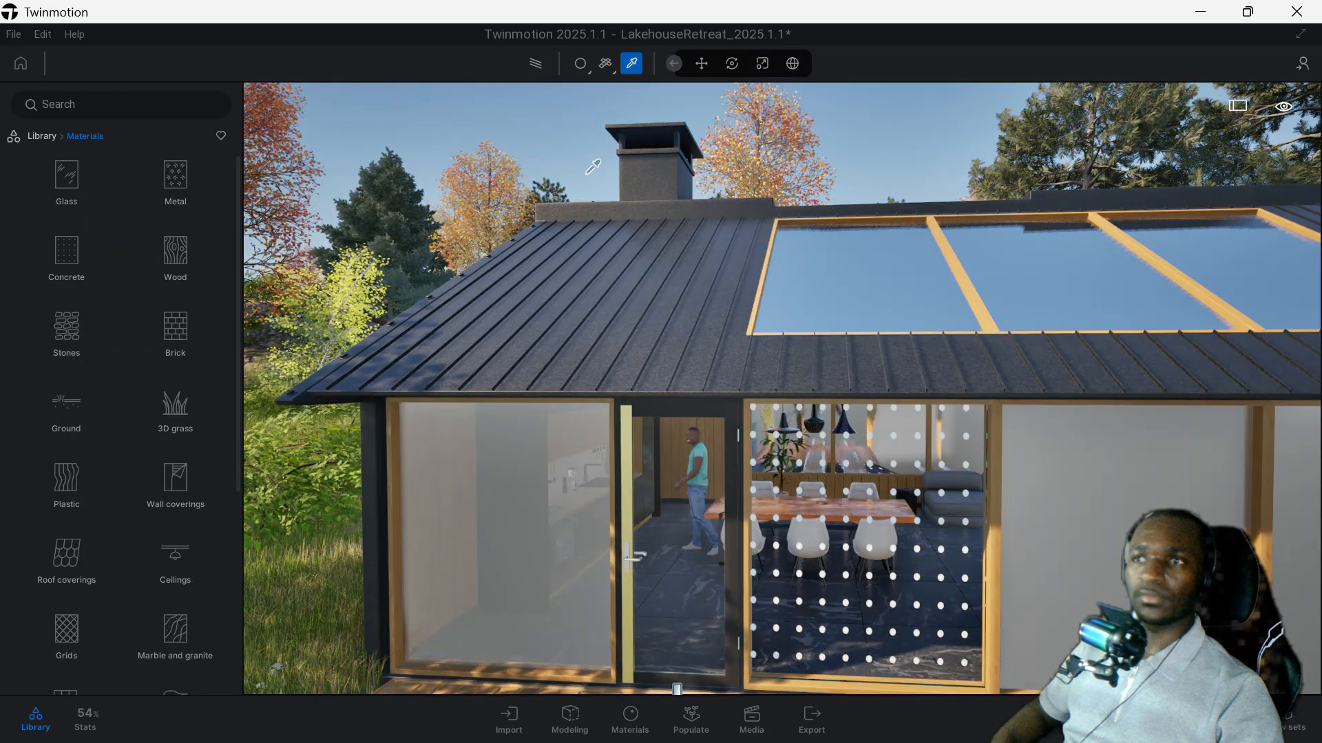
pyautogui.click(504, 472)
pyautogui.scroll(1, 495, 479)
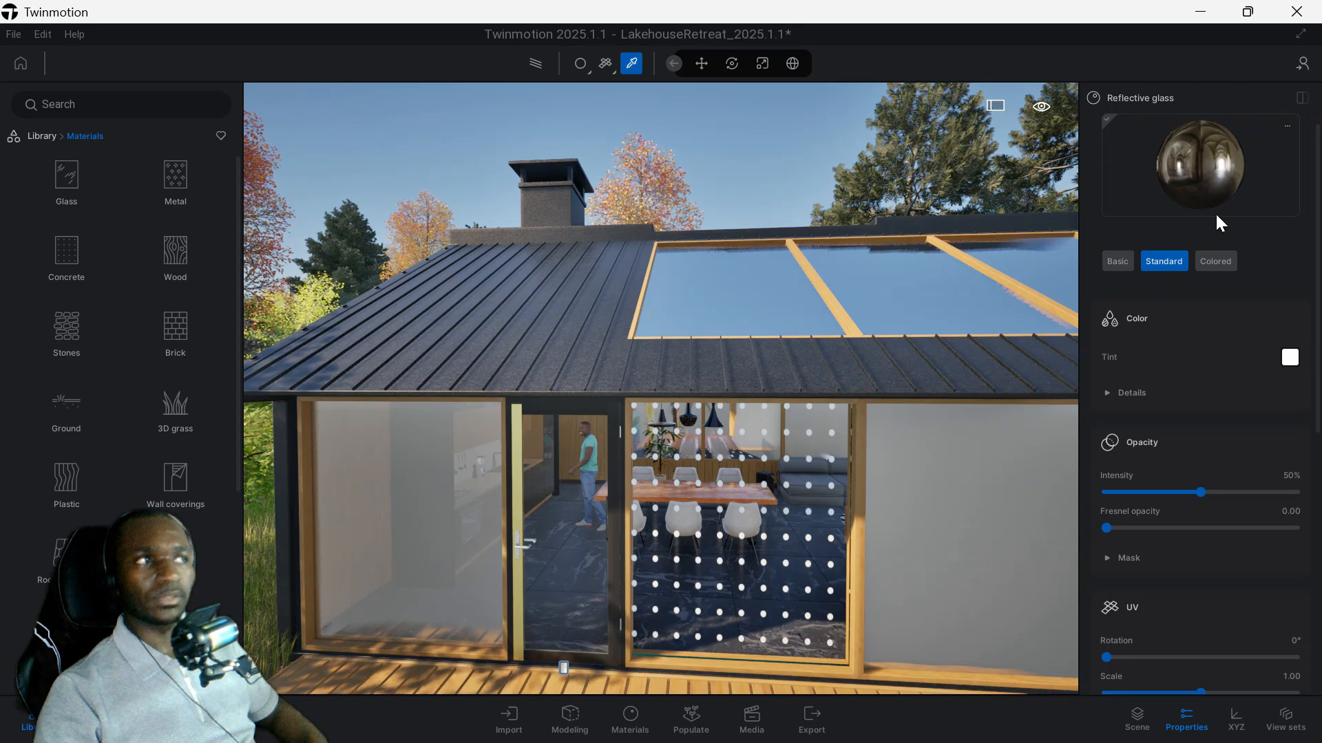
pyautogui.click(1219, 263)
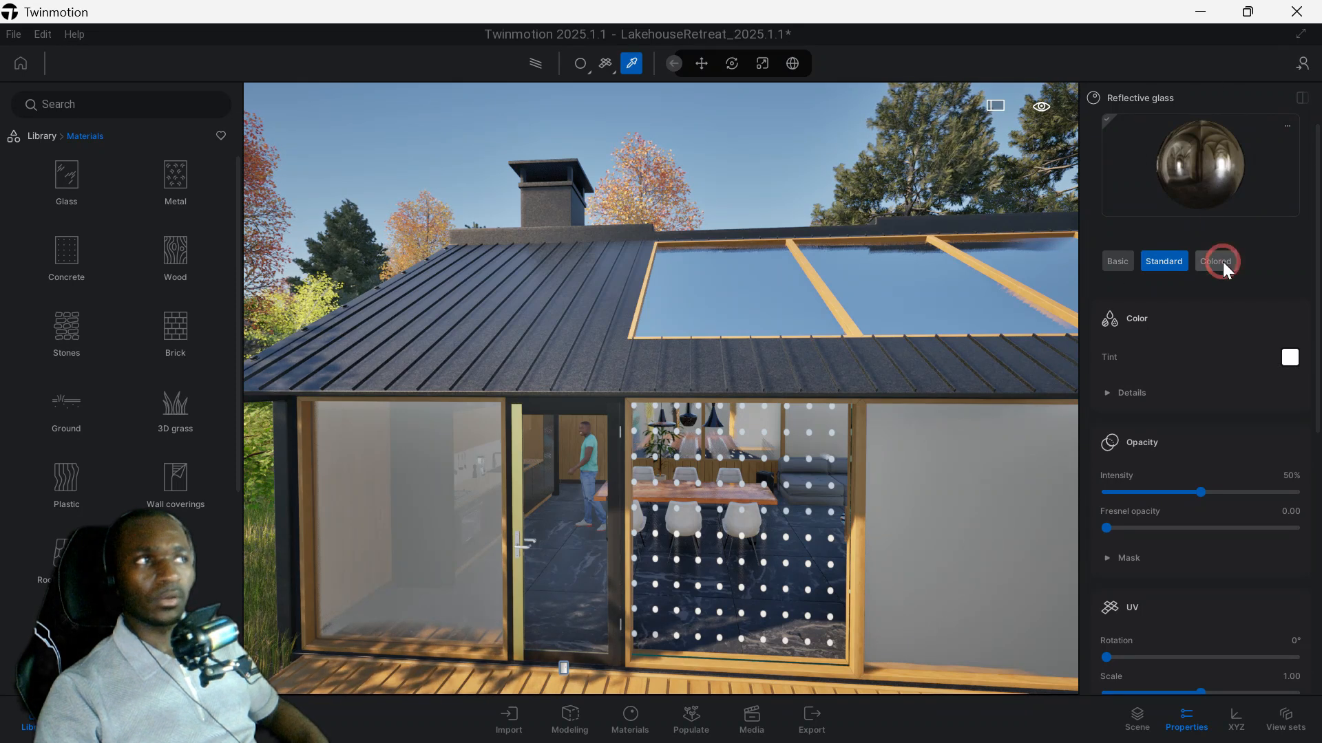
pyautogui.click(1173, 267)
pyautogui.click(1118, 261)
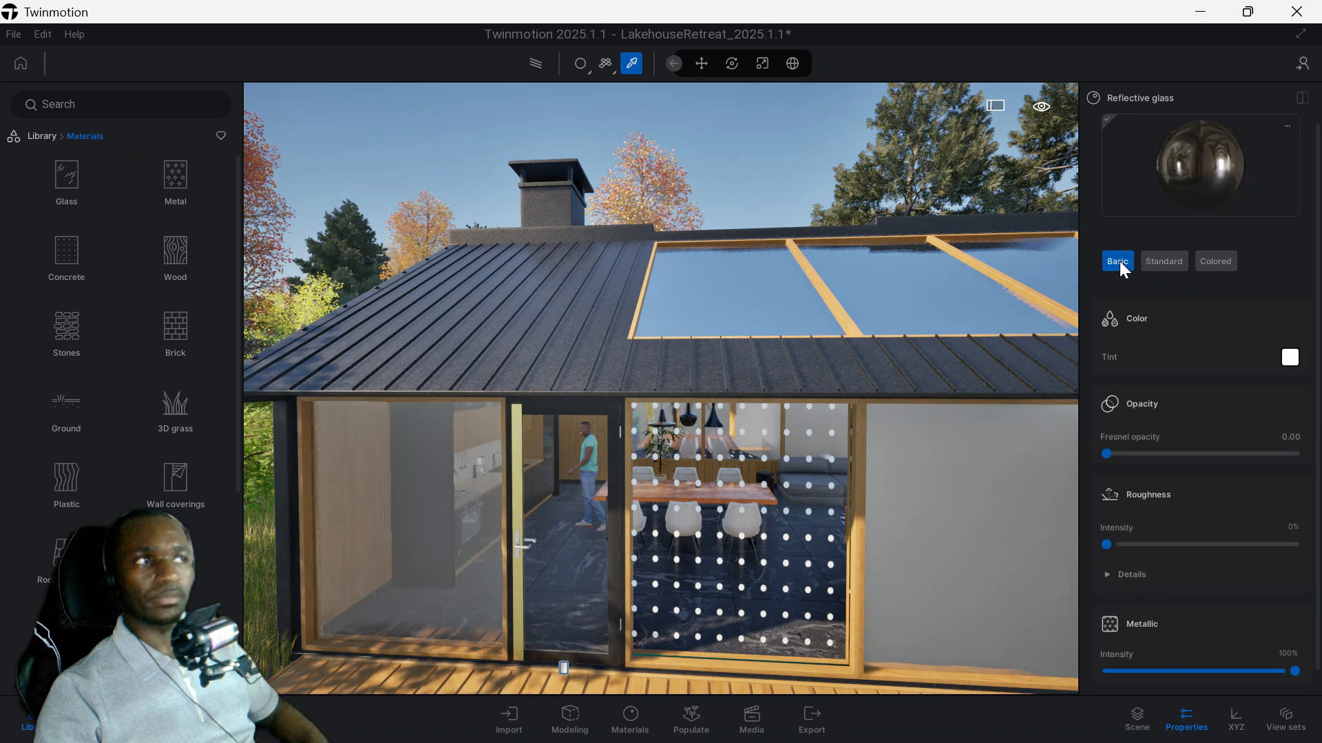
# Set the tint of the Reflective glass material to blue, hex 3A4AFF.
pyautogui.click(1289, 358)
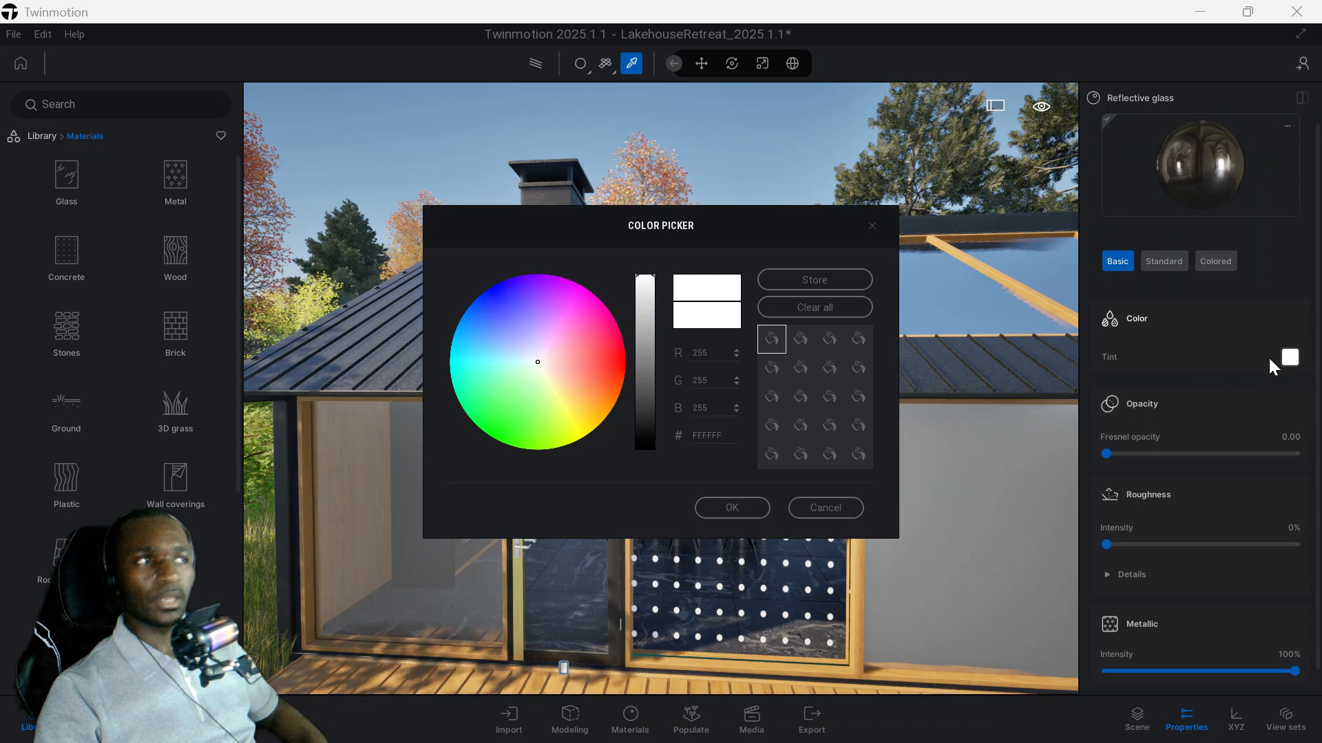
pyautogui.click(569, 324)
pyautogui.click(499, 306)
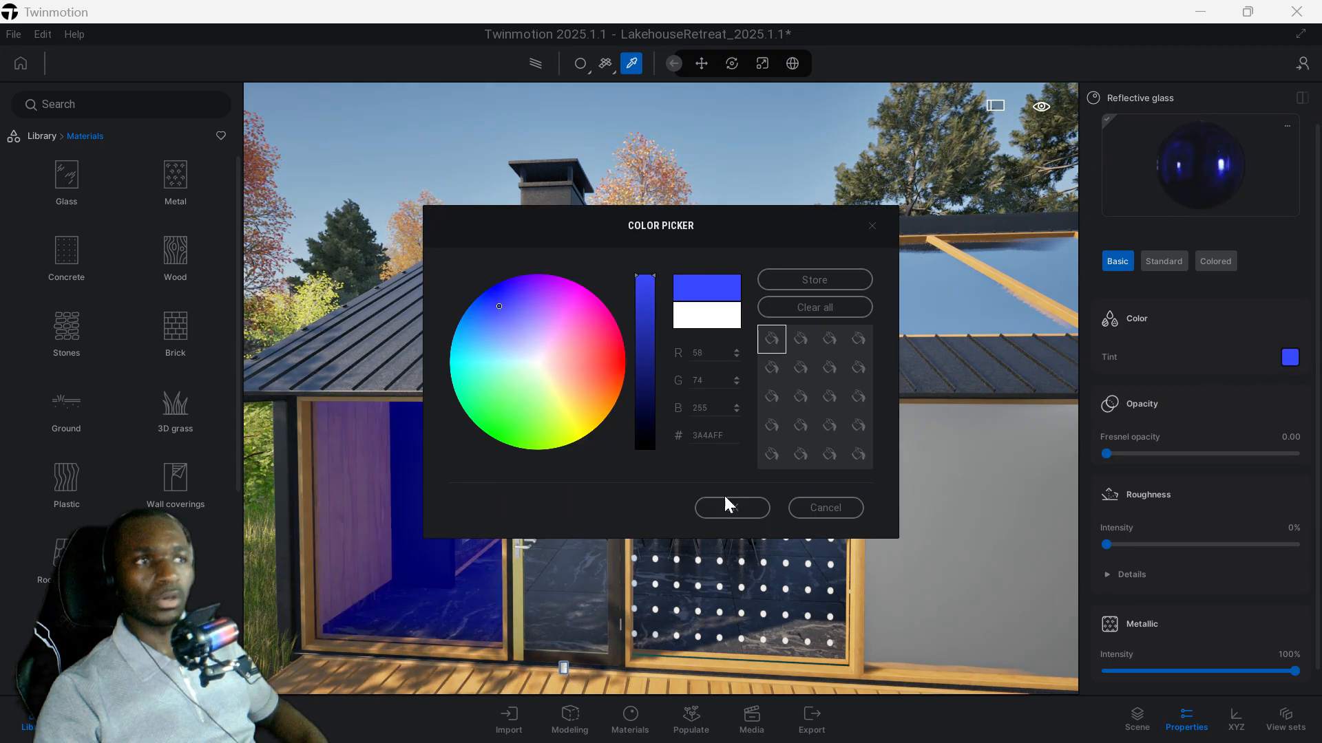
pyautogui.click(749, 508)
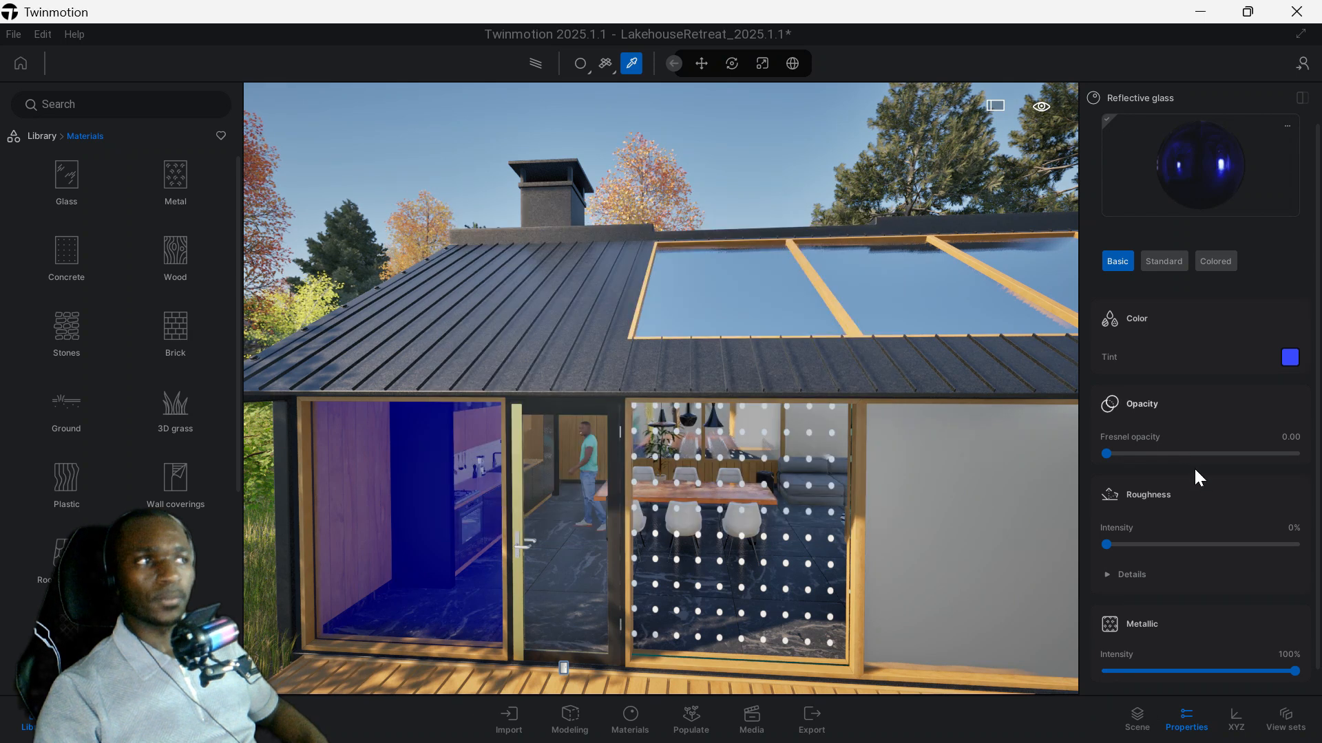
# Set the Reflective glass to Fresnel opacity 0.34, roughness 27%, index of refraction 1.21 and metallic intensity 88%.
pyautogui.moveTo(1107, 454); pyautogui.dragTo(1171, 444)
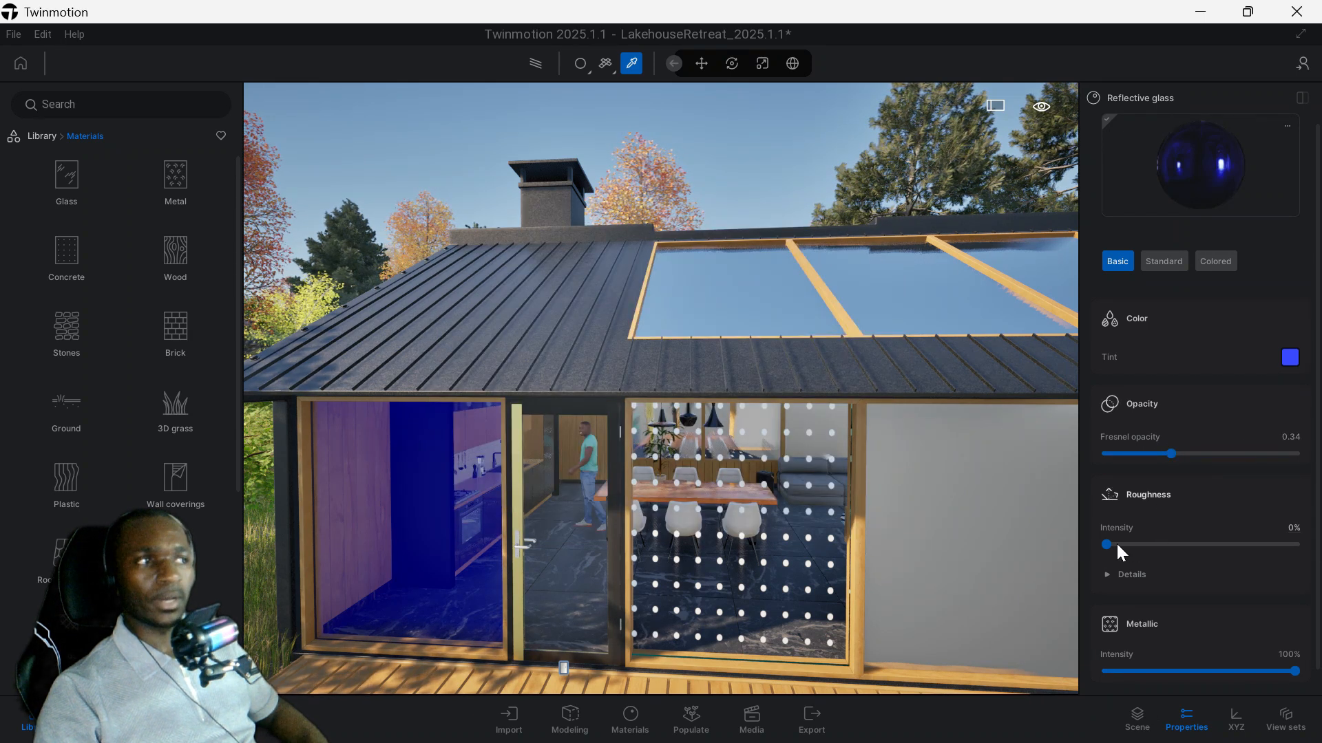
pyautogui.moveTo(1108, 544); pyautogui.dragTo(1157, 544)
pyautogui.click(1128, 574)
pyautogui.scroll(-2, 1200, 518)
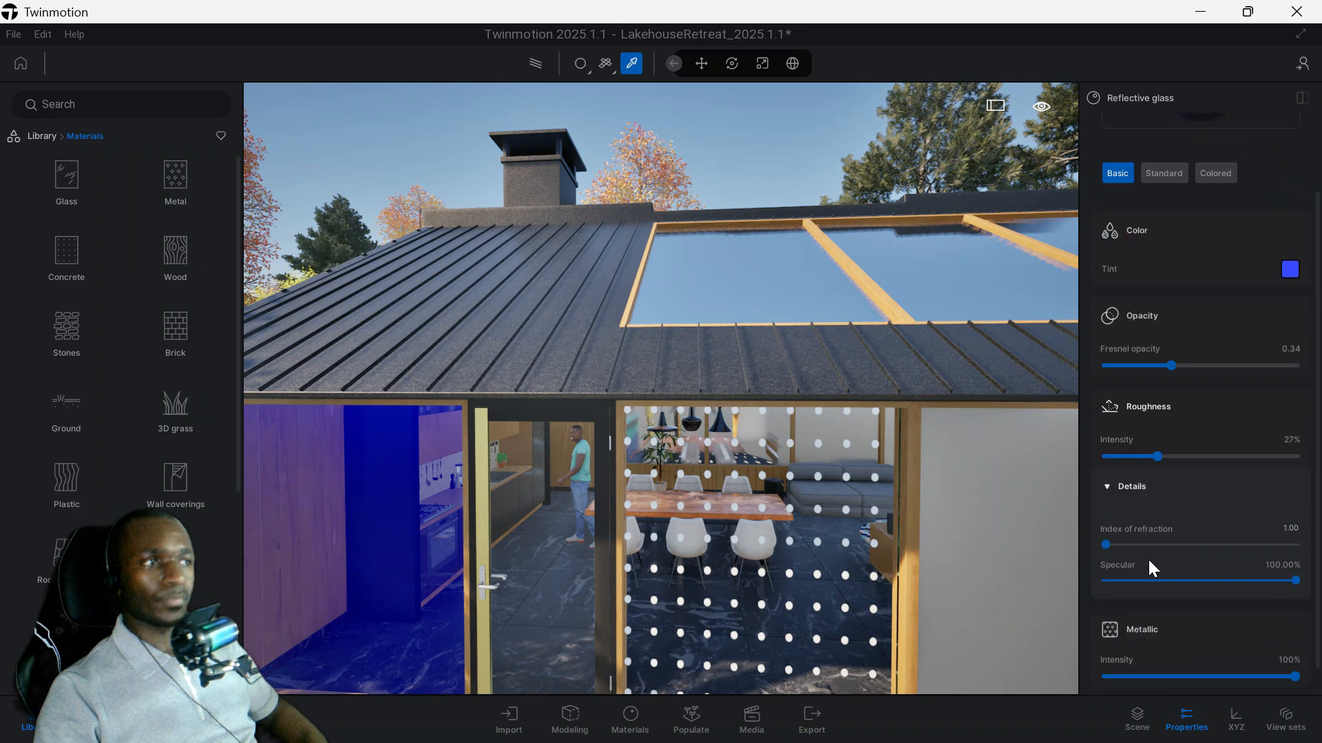
pyautogui.click(1145, 545)
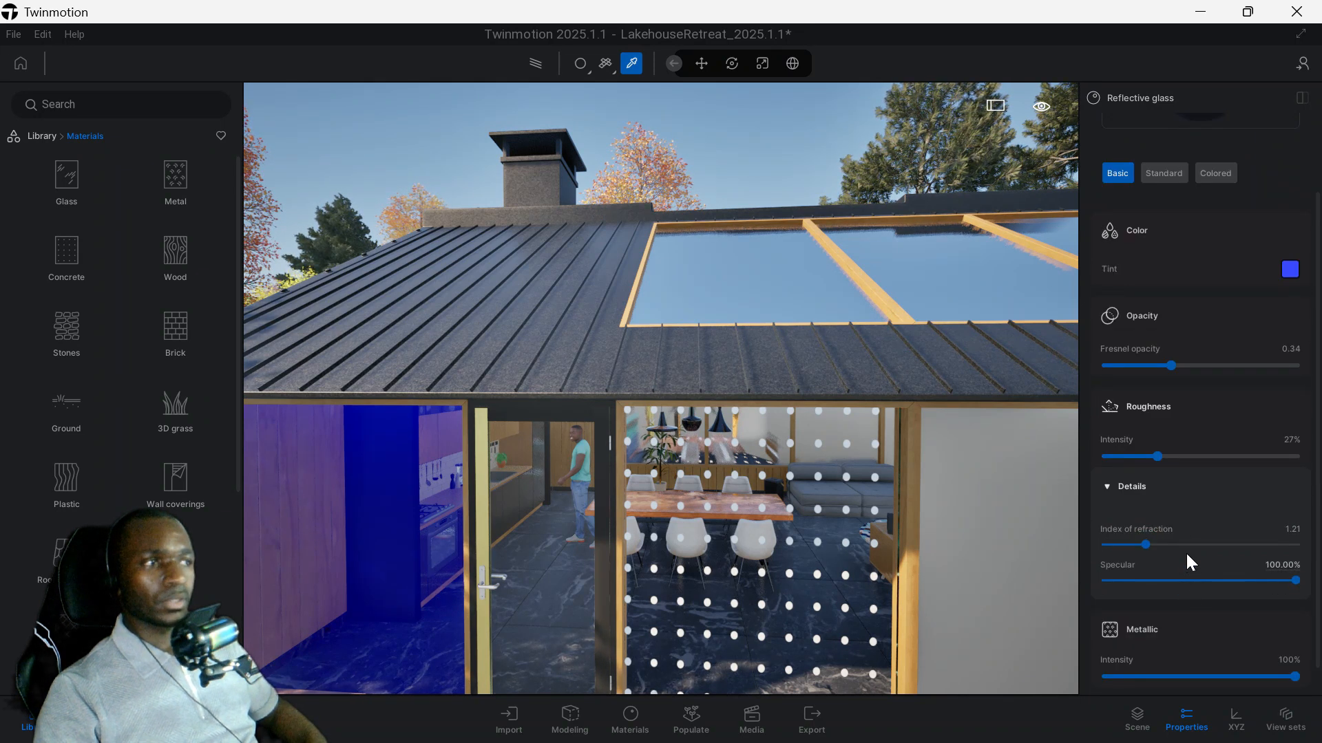
pyautogui.scroll(-1, 1184, 582)
pyautogui.moveTo(1251, 645)
pyautogui.mouseDown()
pyautogui.moveTo(1220, 645)
pyautogui.moveTo(1273, 639)
pyautogui.mouseUp()
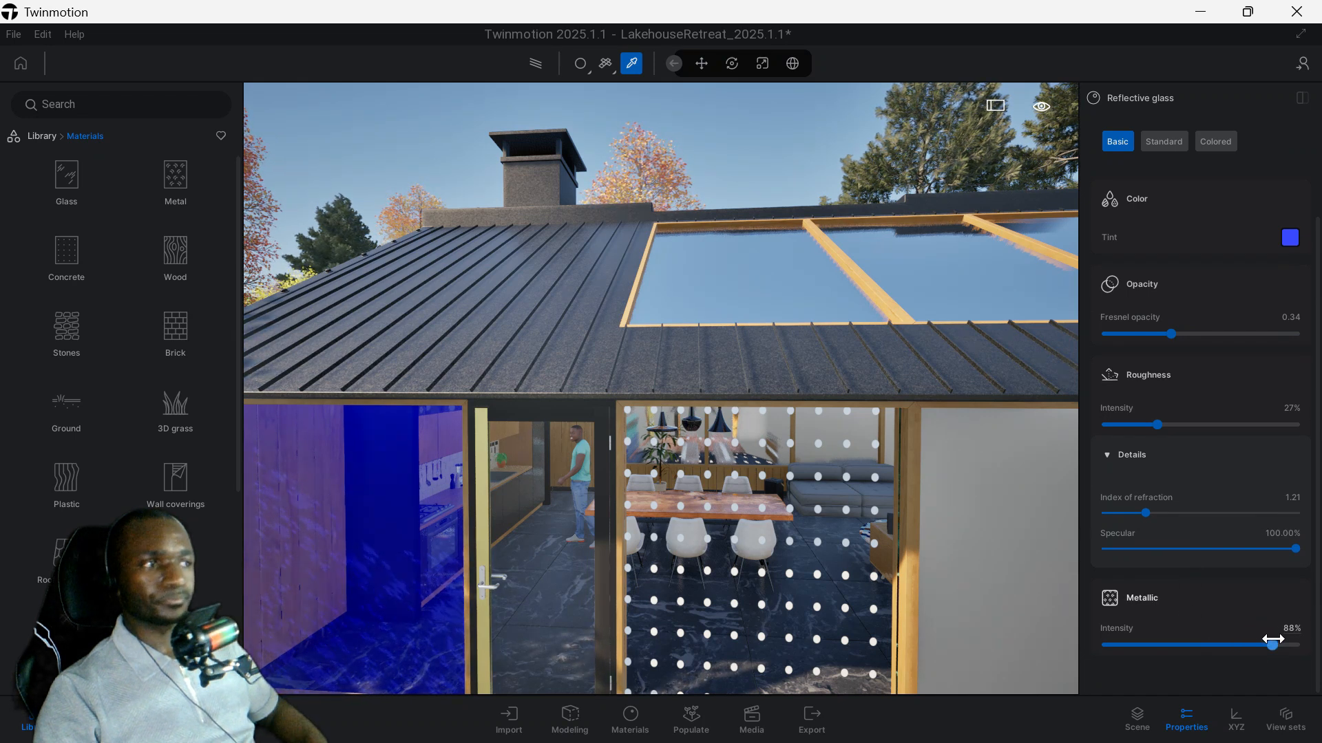
# Close the material properties, examine the blue kitchen window from several angles, and leave the material picker.
pyautogui.click(1186, 717)
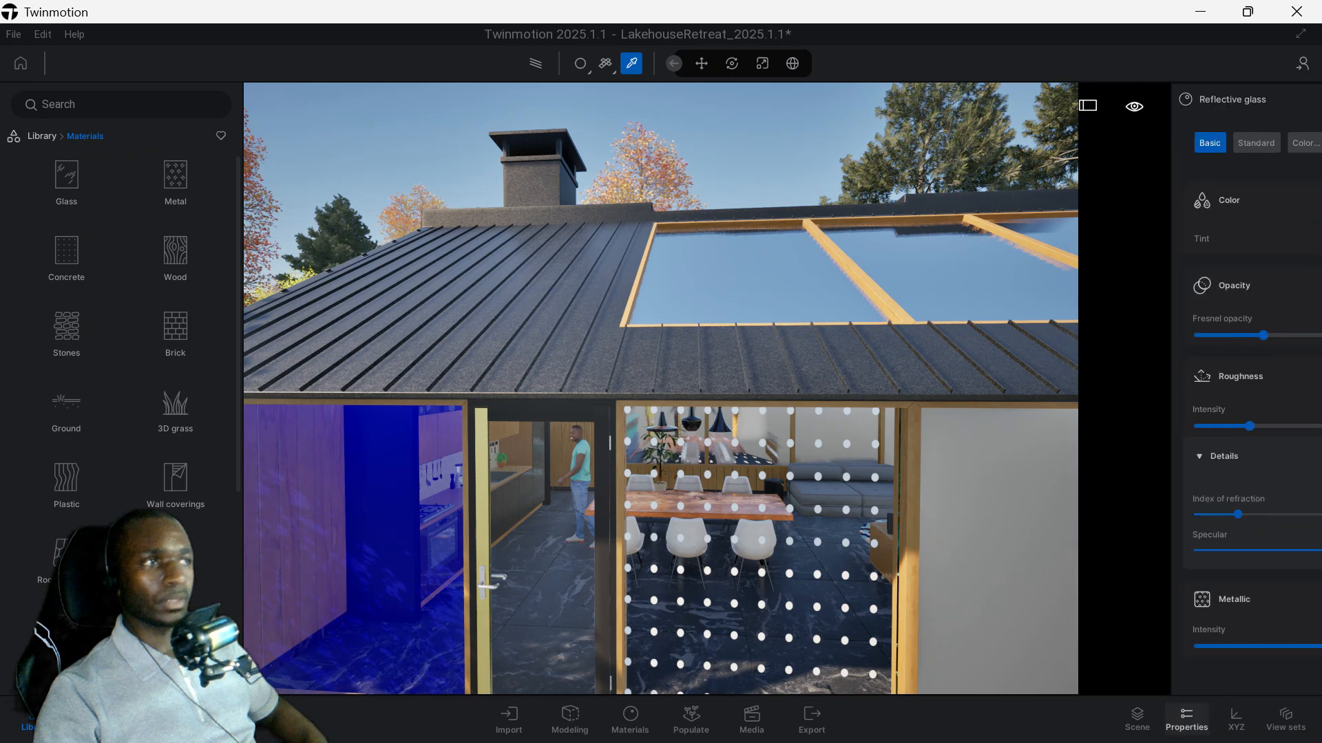
pyautogui.scroll(-3, 460, 283)
pyautogui.moveTo(477, 342); pyautogui.dragTo(583, 165, button='middle')
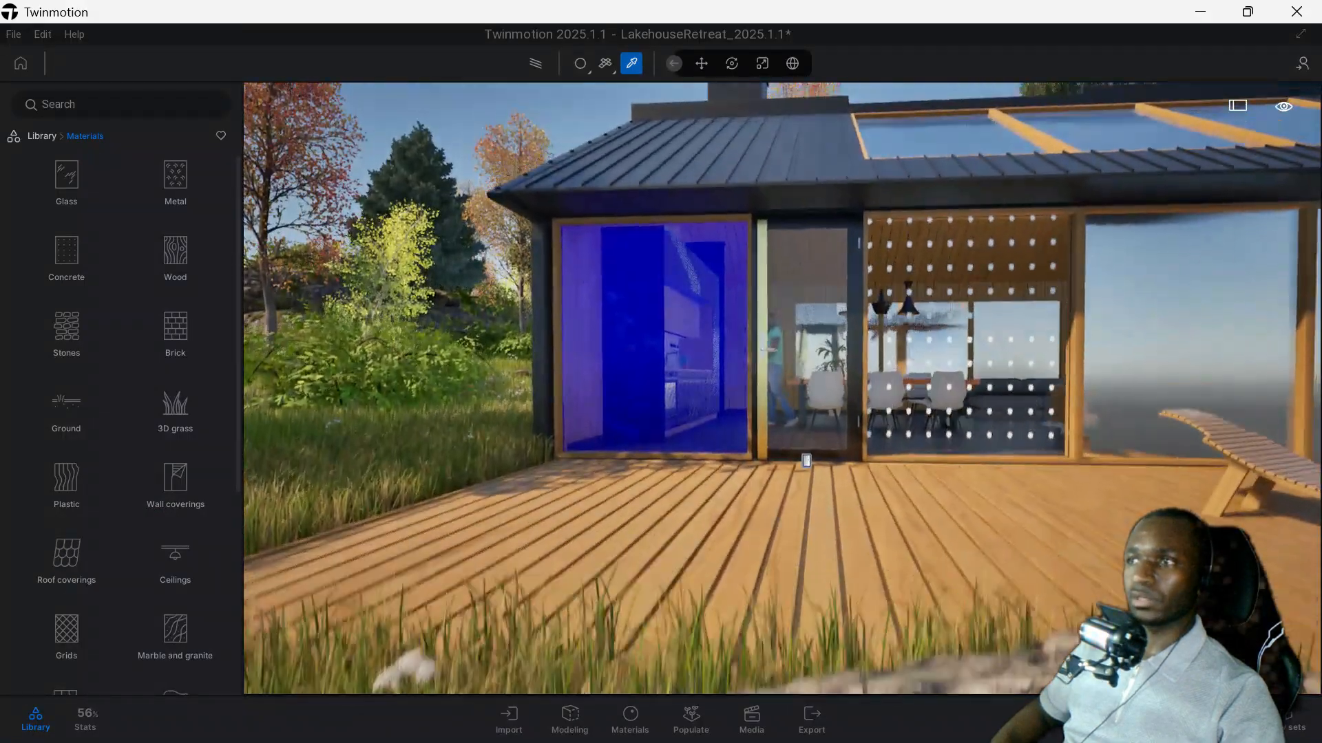
pyautogui.moveTo(647, 318); pyautogui.dragTo(735, 524, button='middle')
pyautogui.moveTo(739, 380); pyautogui.dragTo(660, 353, button='middle')
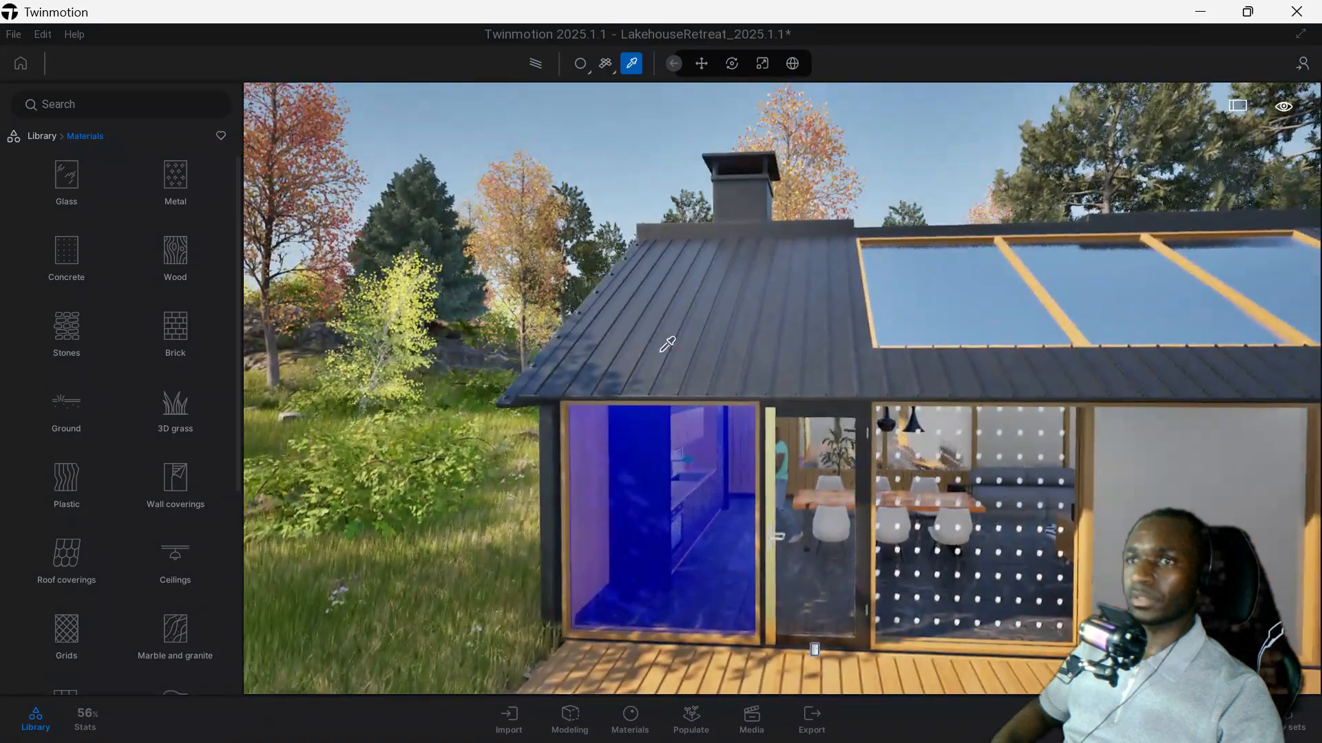
pyautogui.scroll(3, 661, 352)
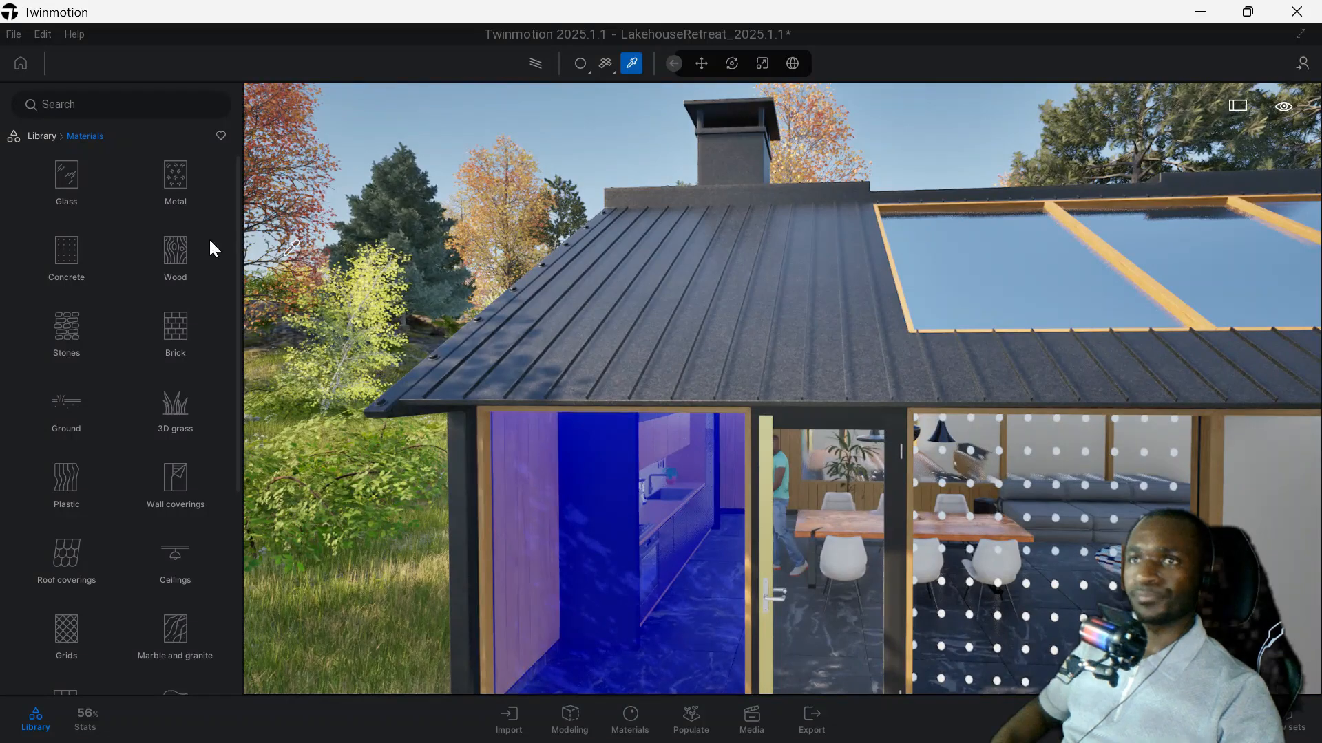
pyautogui.press('Escape')
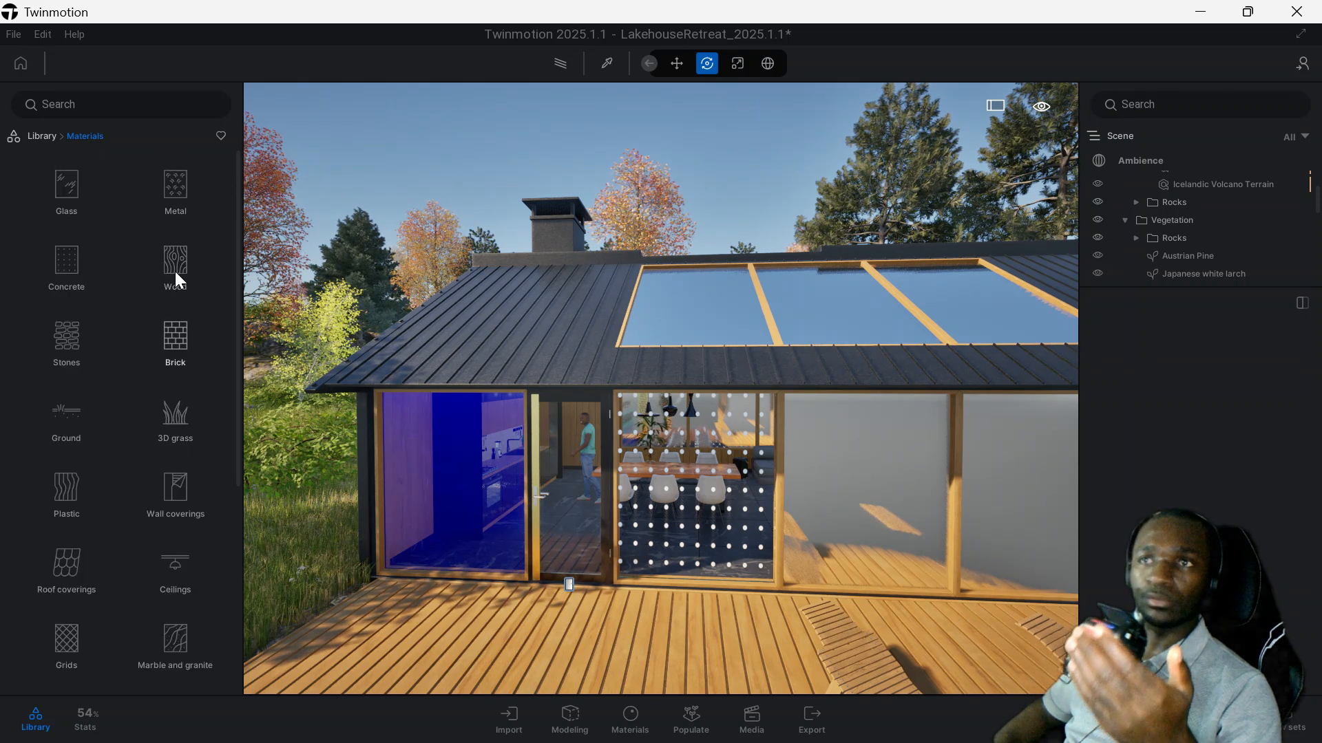
# Try the Redcedar 03 B wood material on the deck, and replace it with Ipe 02 C.
pyautogui.click(176, 275)
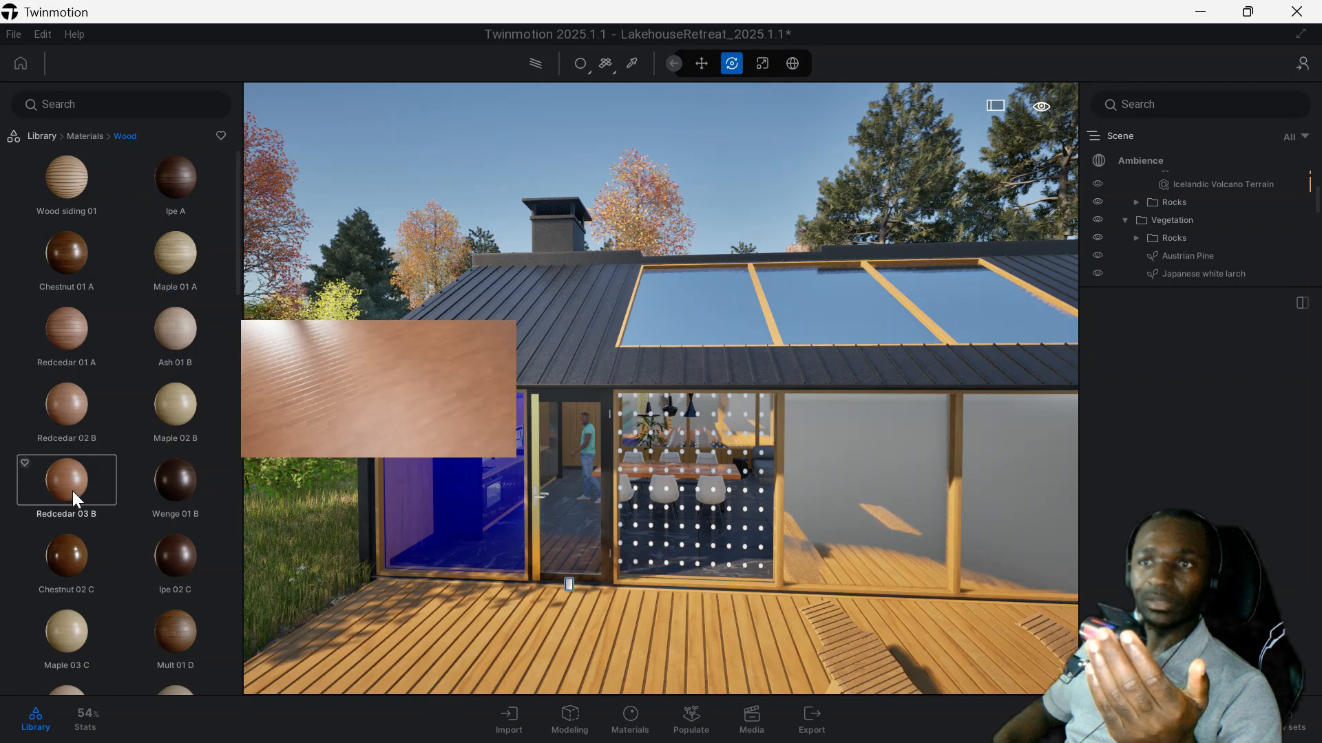
pyautogui.moveTo(63, 480); pyautogui.dragTo(493, 670)
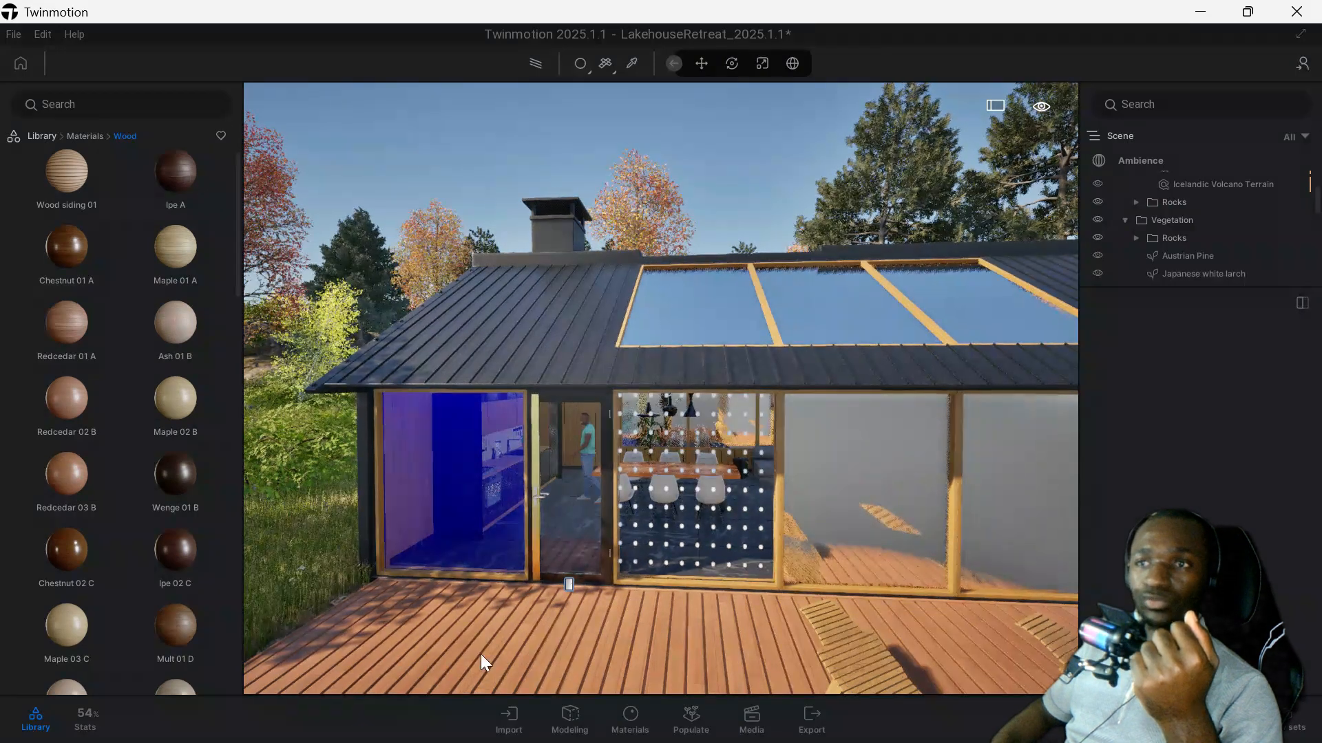
pyautogui.moveTo(193, 557); pyautogui.dragTo(485, 660)
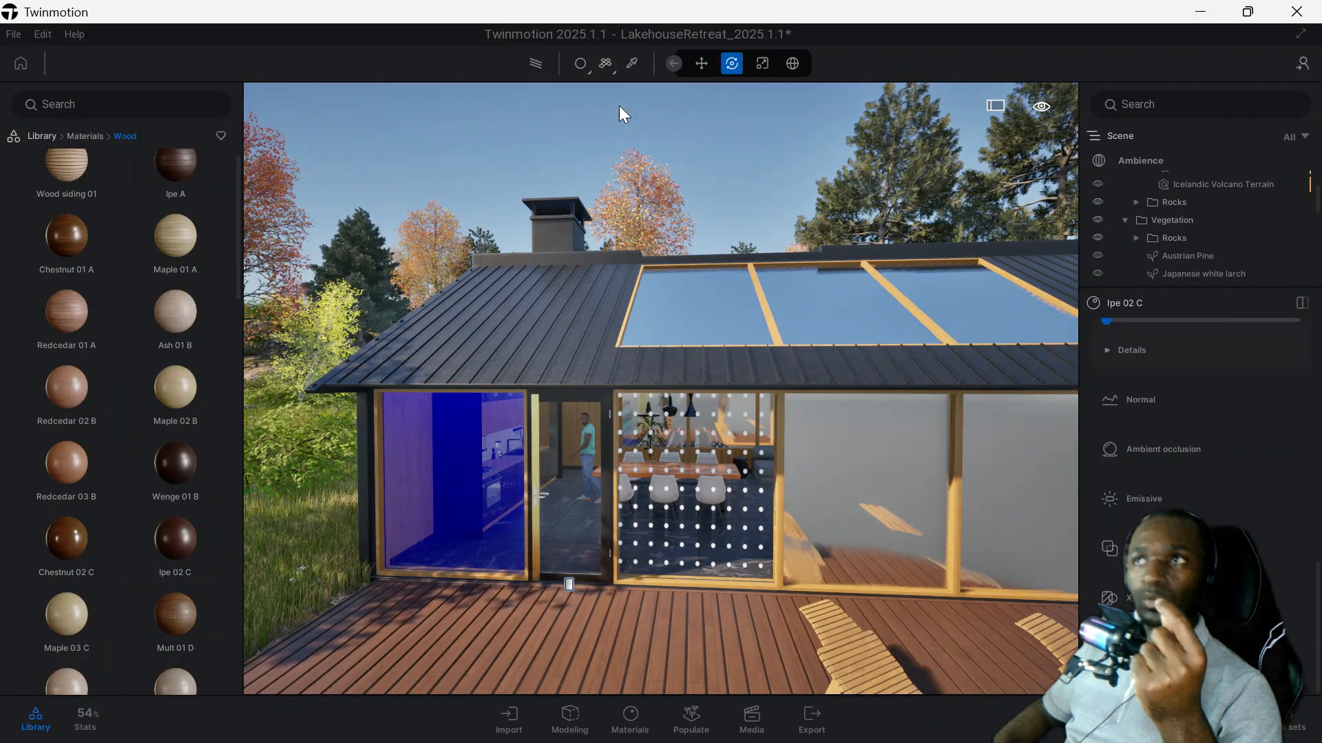
# Activate the material picker and review the UV and color settings of the deck's Ipe 02 C material.
pyautogui.click(632, 63)
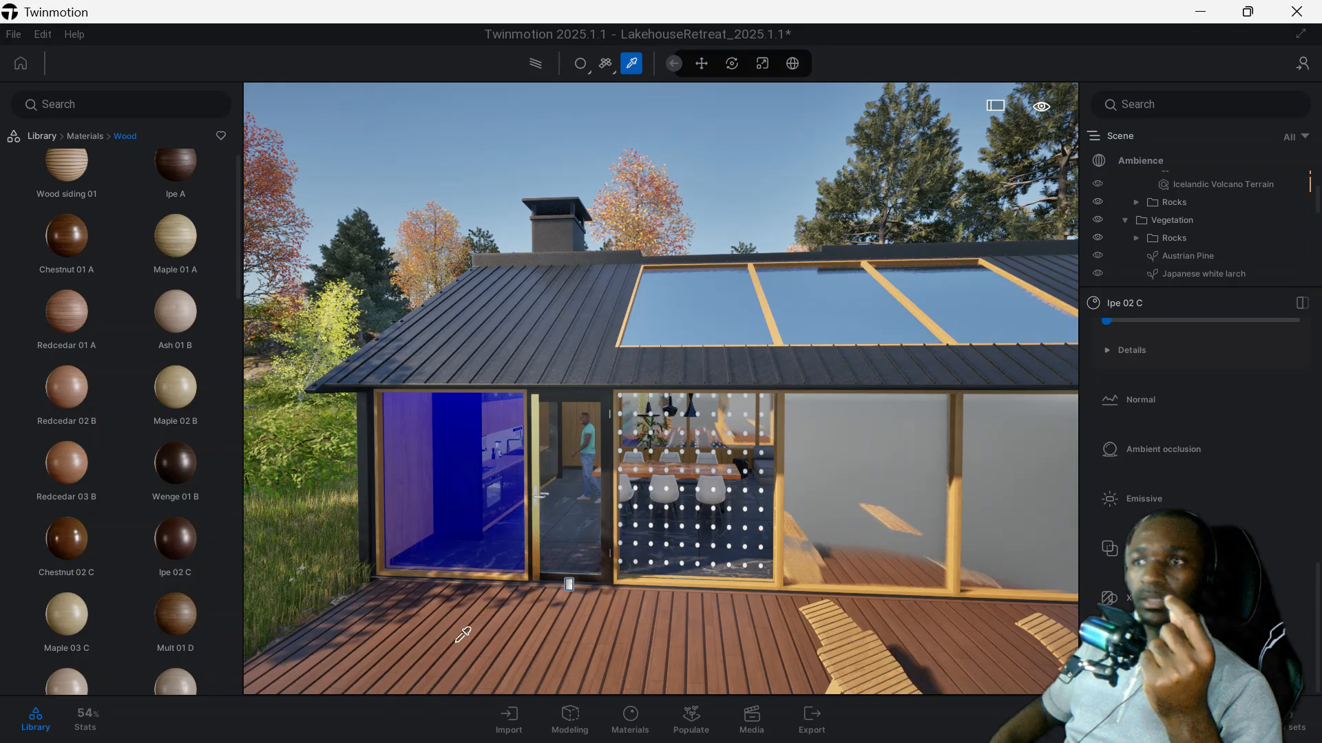
pyautogui.scroll(-5, 1208, 424)
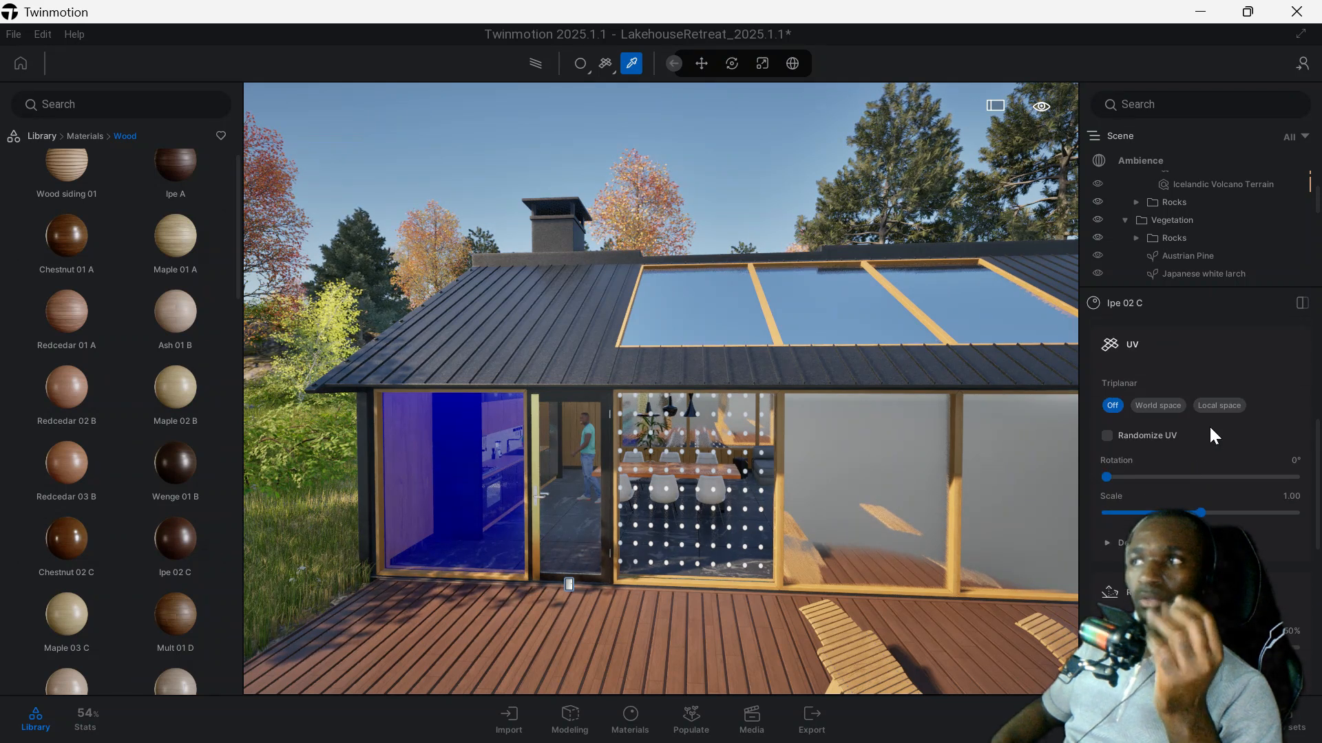
pyautogui.scroll(2, 1210, 429)
pyautogui.scroll(2, 1210, 428)
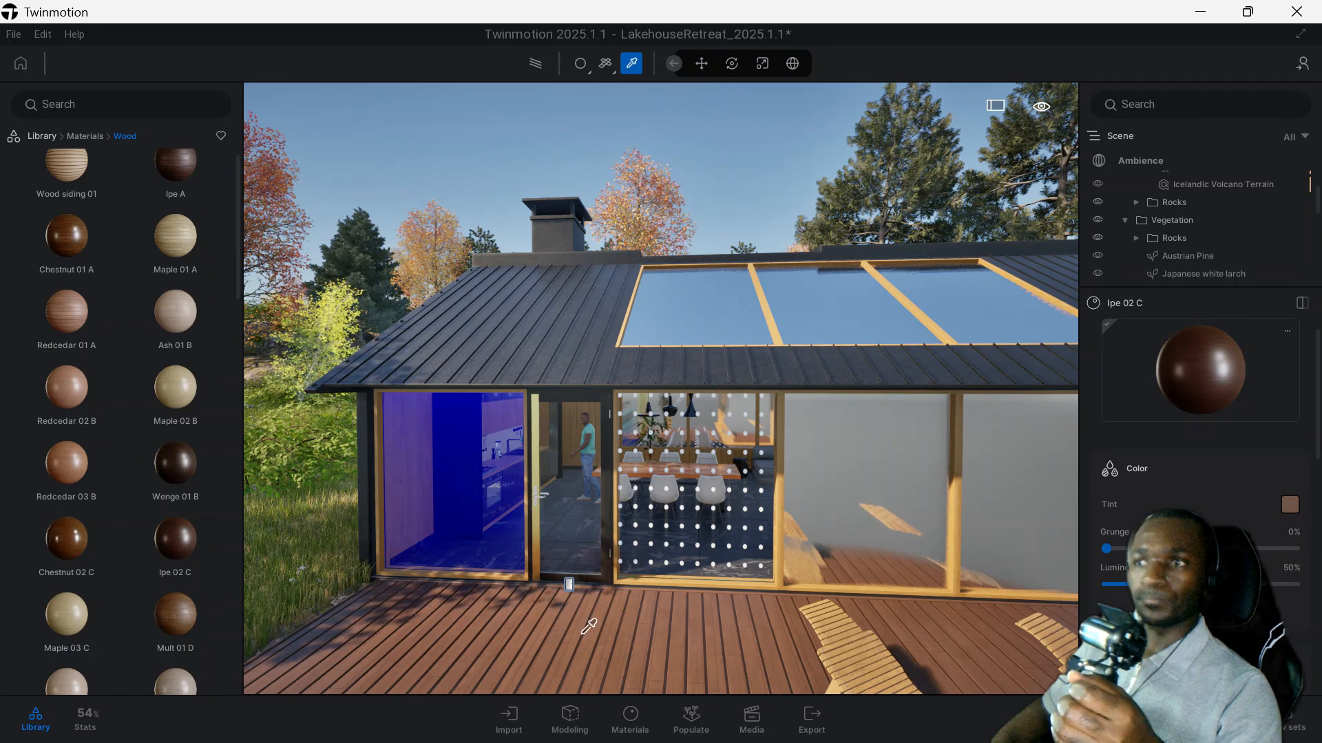
pyautogui.press('e')
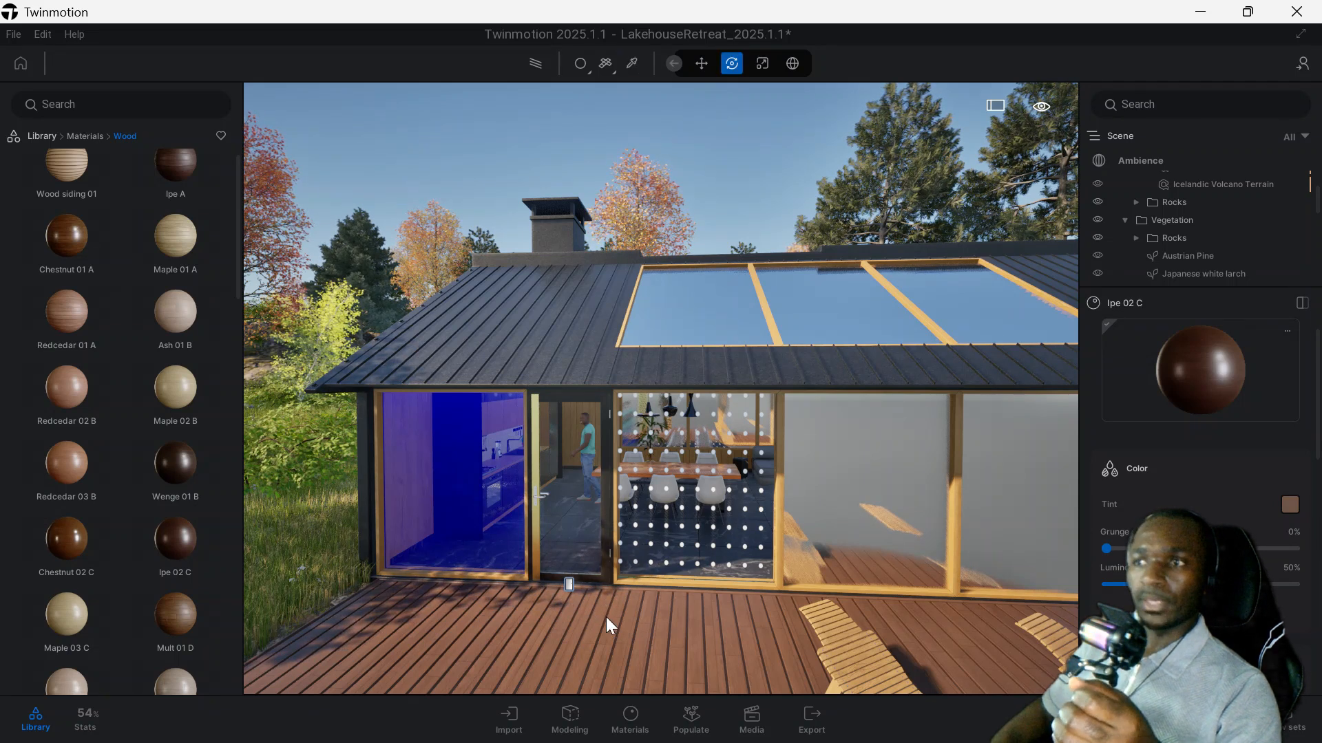
# Switch material application to Replace material and swap the orange wood of all window and skylight frames for Wenge 01 B.
pyautogui.click(581, 64)
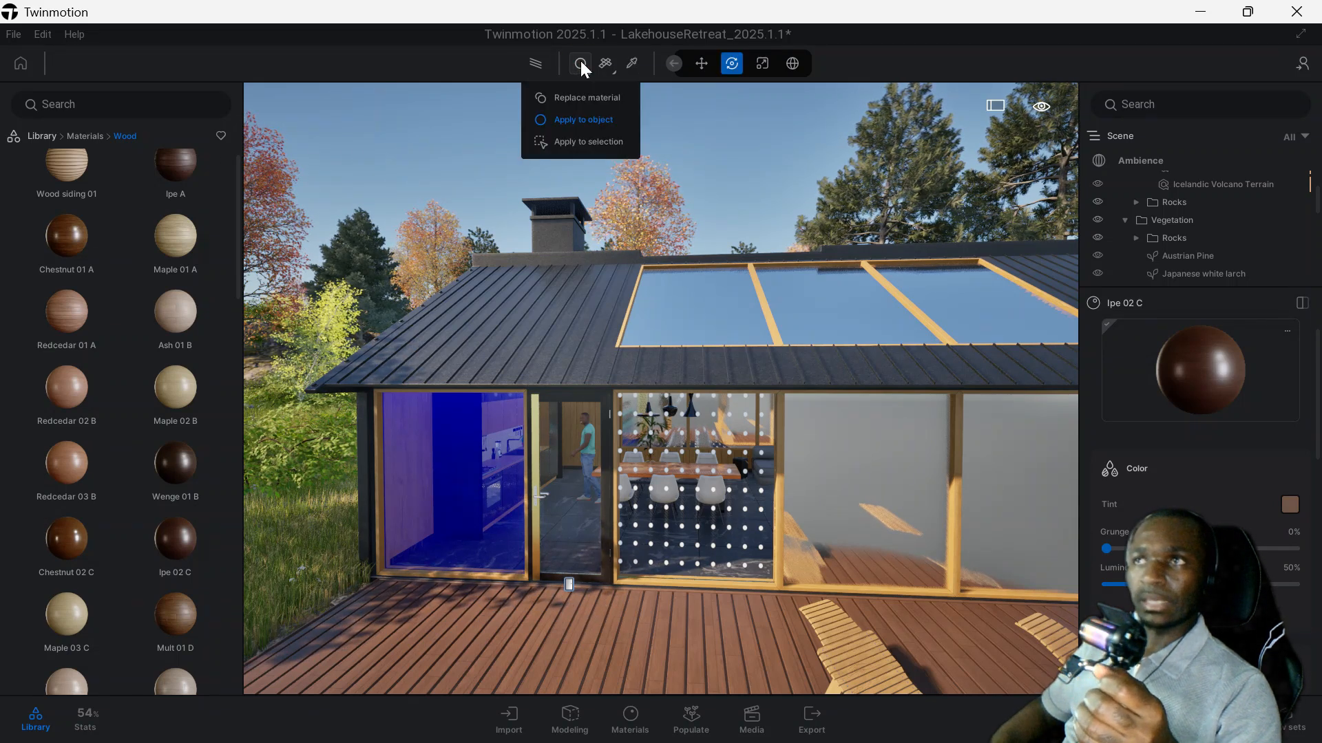
pyautogui.click(578, 98)
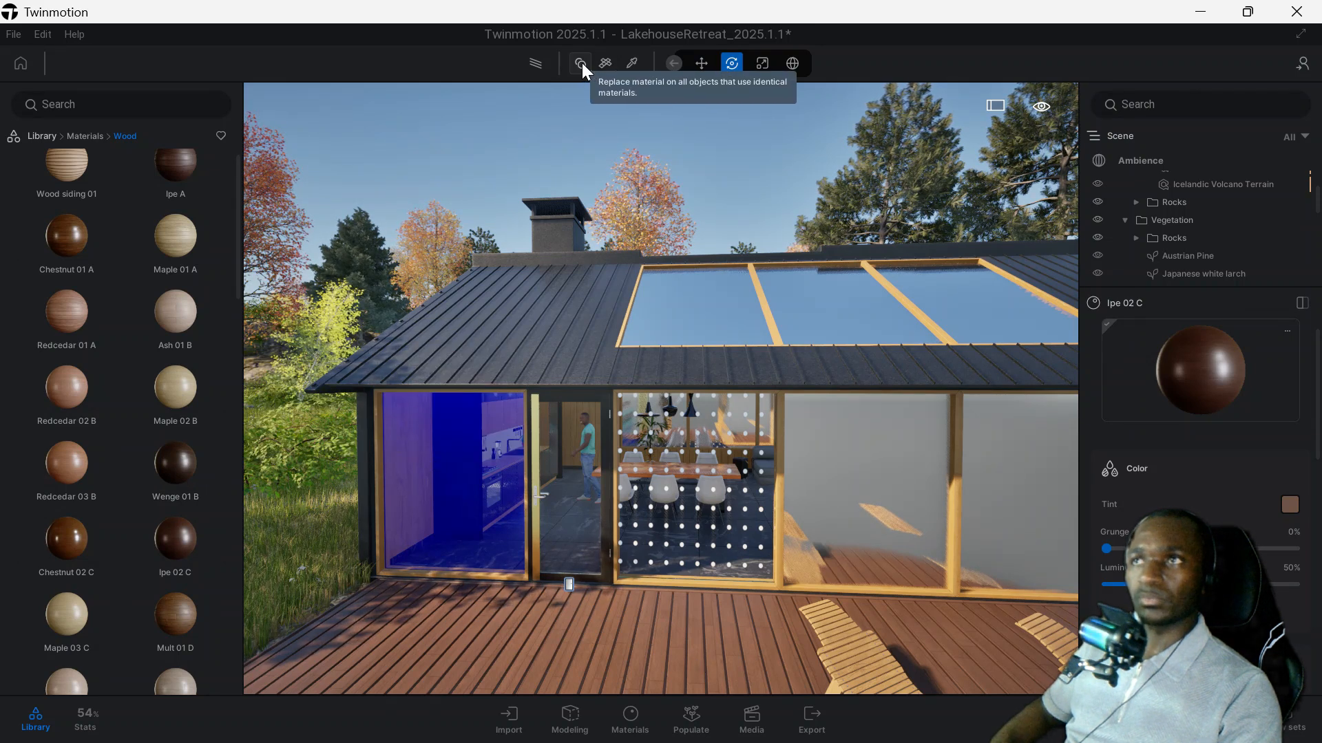
pyautogui.moveTo(173, 387); pyautogui.dragTo(113, 403)
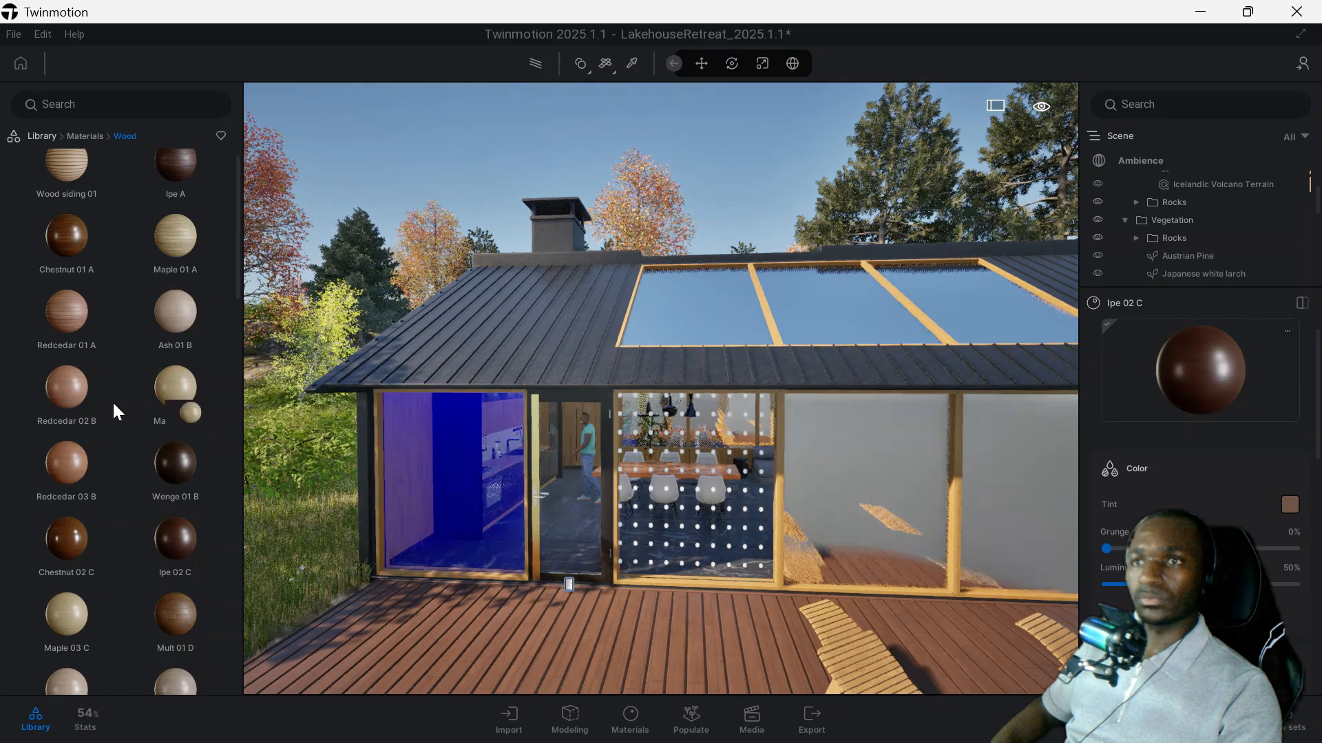
pyautogui.moveTo(175, 465); pyautogui.dragTo(778, 574)
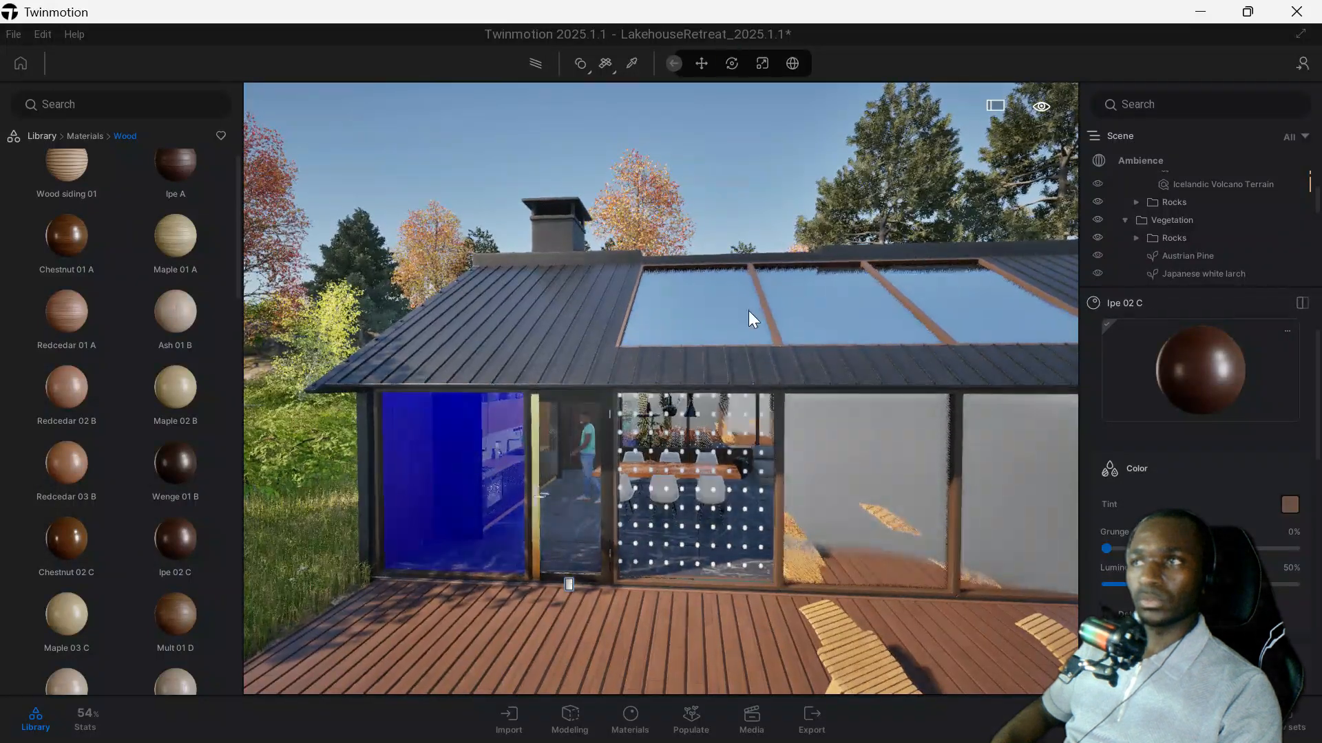
# Switch material application to Apply to object and put Wood siding 01 on the frame member beneath the dotted dining room window.
pyautogui.click(580, 64)
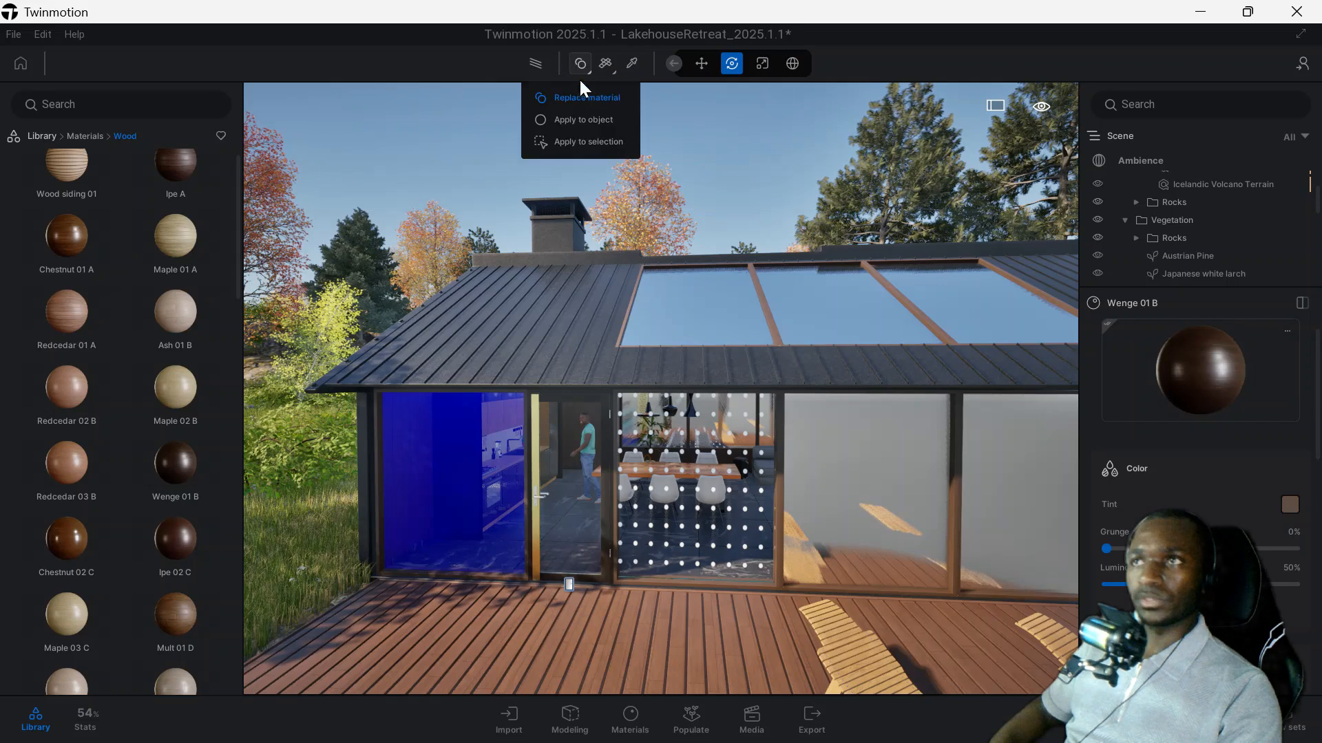
pyautogui.click(586, 117)
pyautogui.moveTo(197, 317)
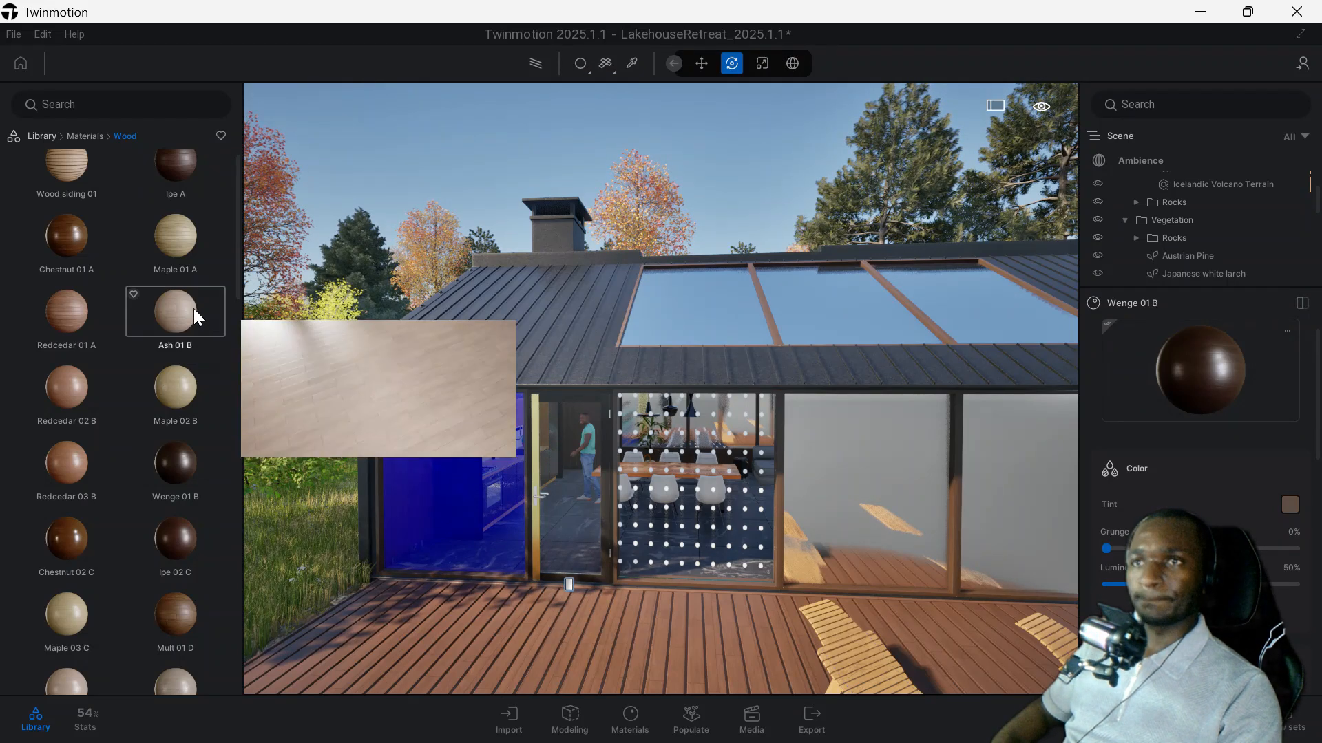
pyautogui.moveTo(78, 177); pyautogui.dragTo(770, 589)
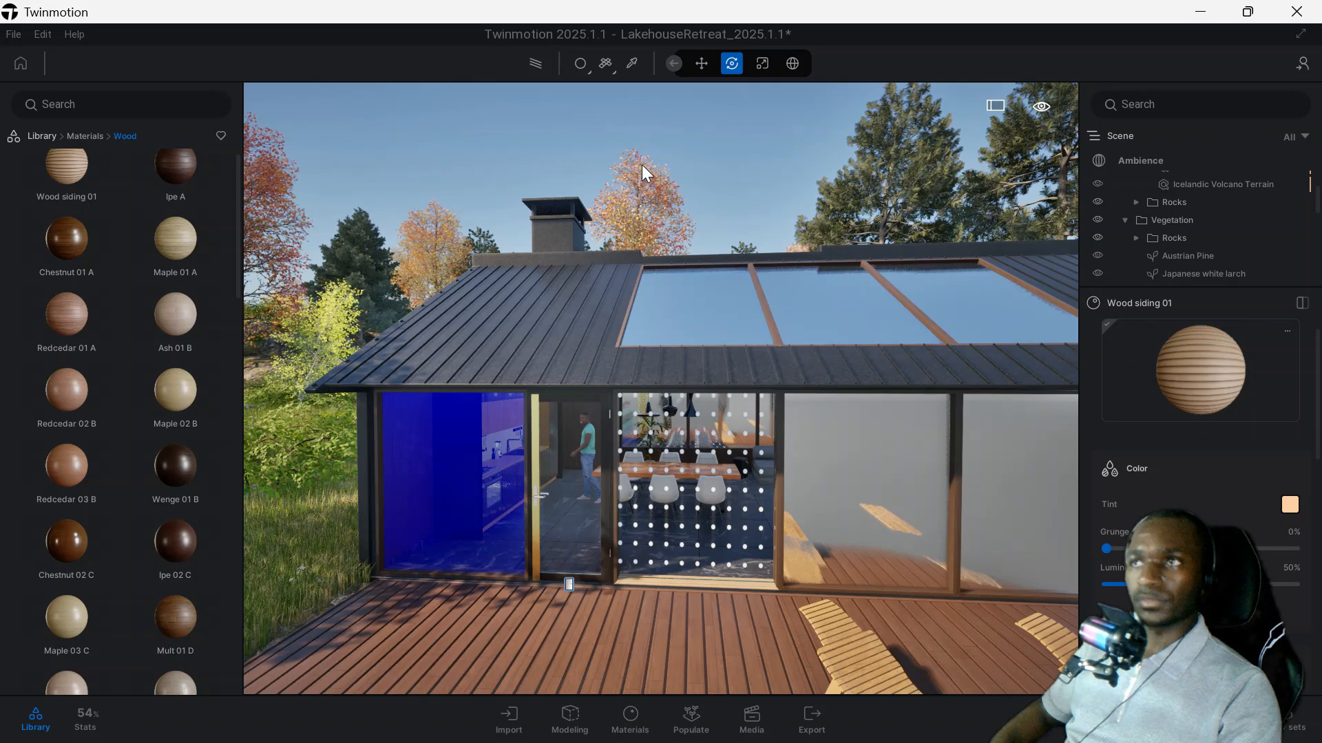
# Switch material application to Apply to selection and apply Chestnut 01 A to the frame post between the kitchen window and the glass door.
pyautogui.click(584, 63)
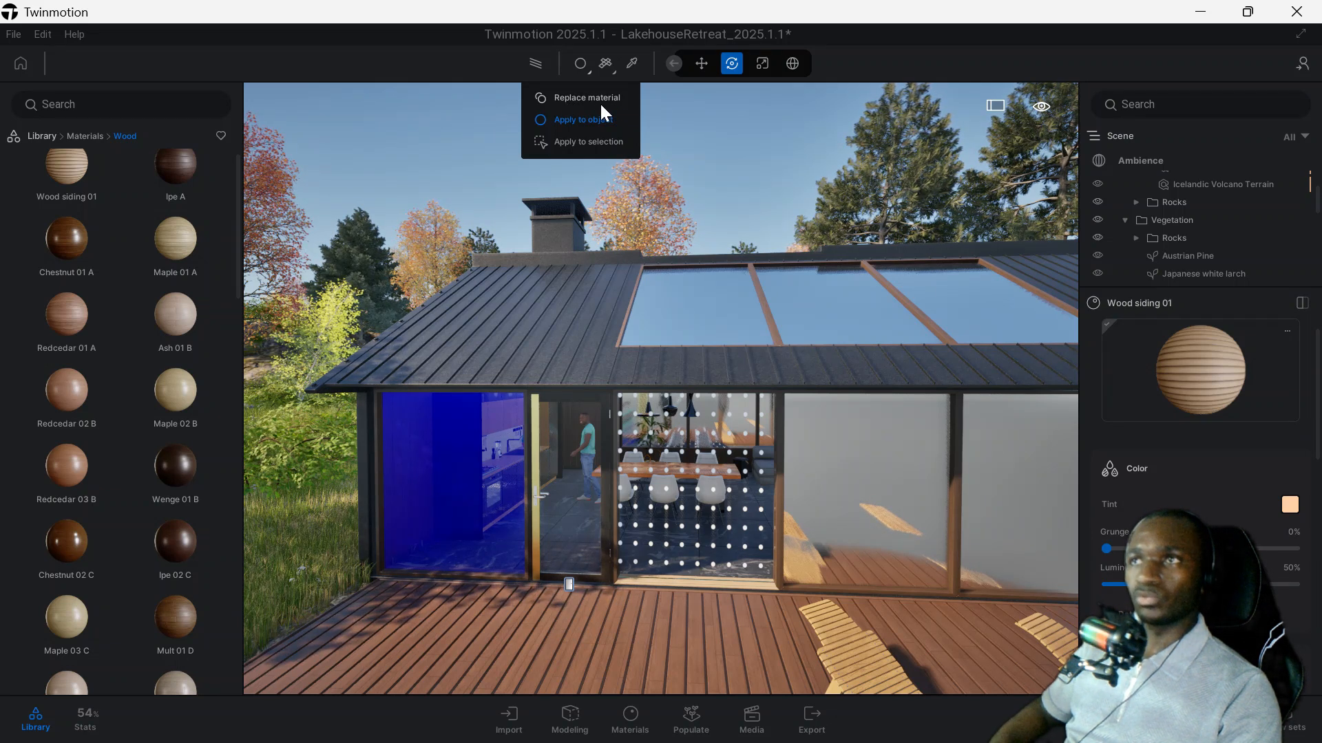
pyautogui.click(597, 143)
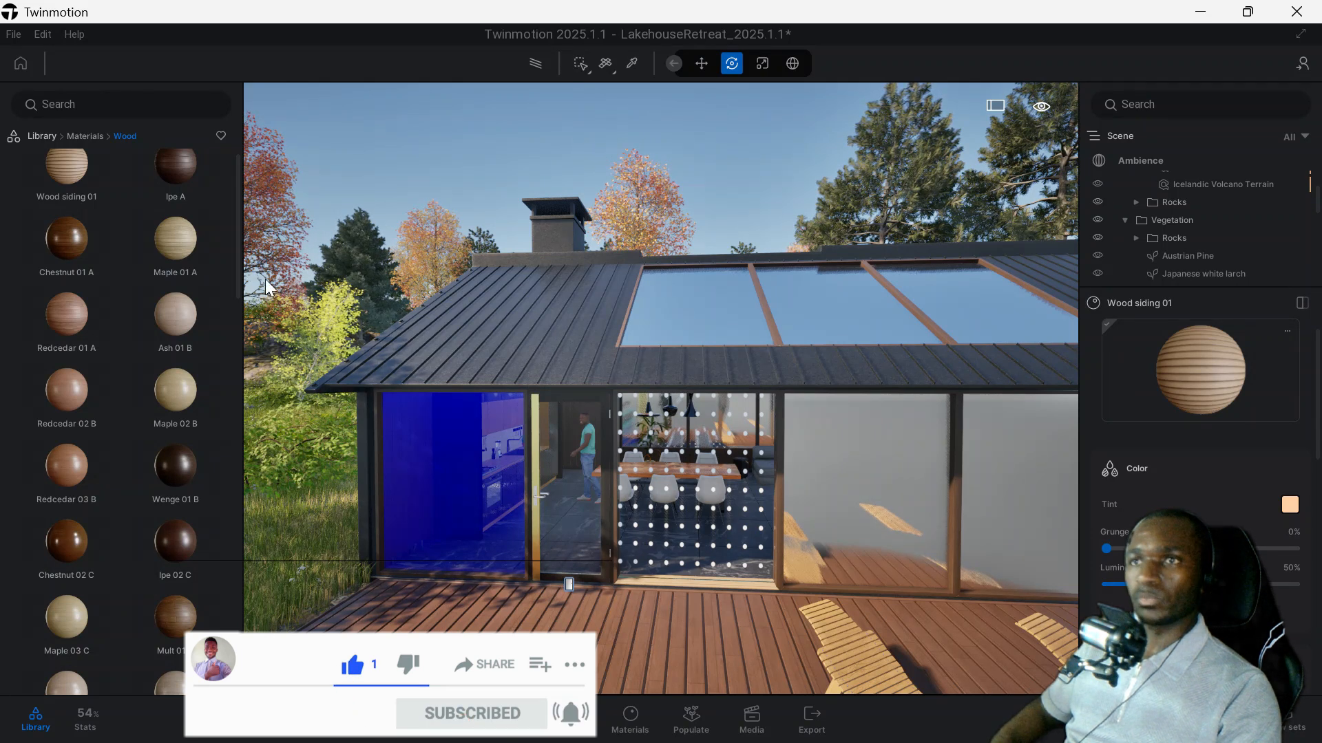
pyautogui.moveTo(175, 323); pyautogui.dragTo(501, 525)
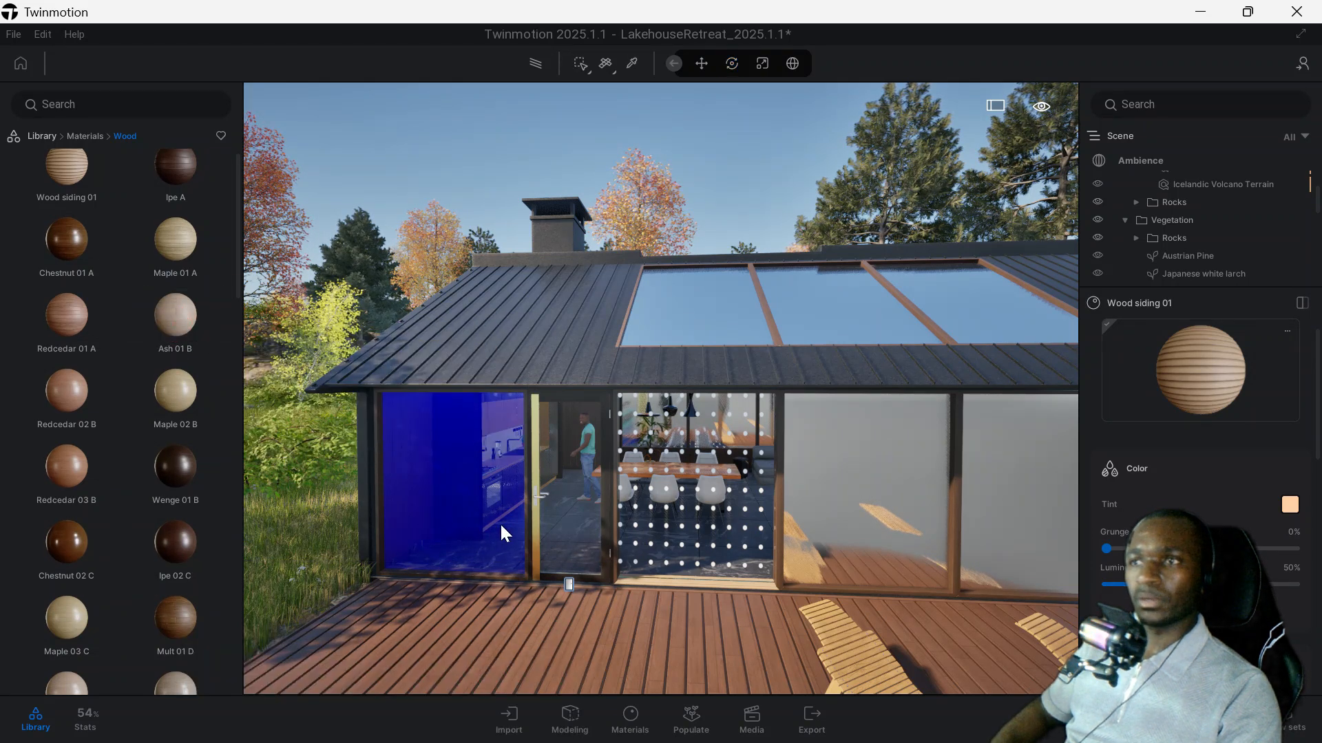
pyautogui.press('e')
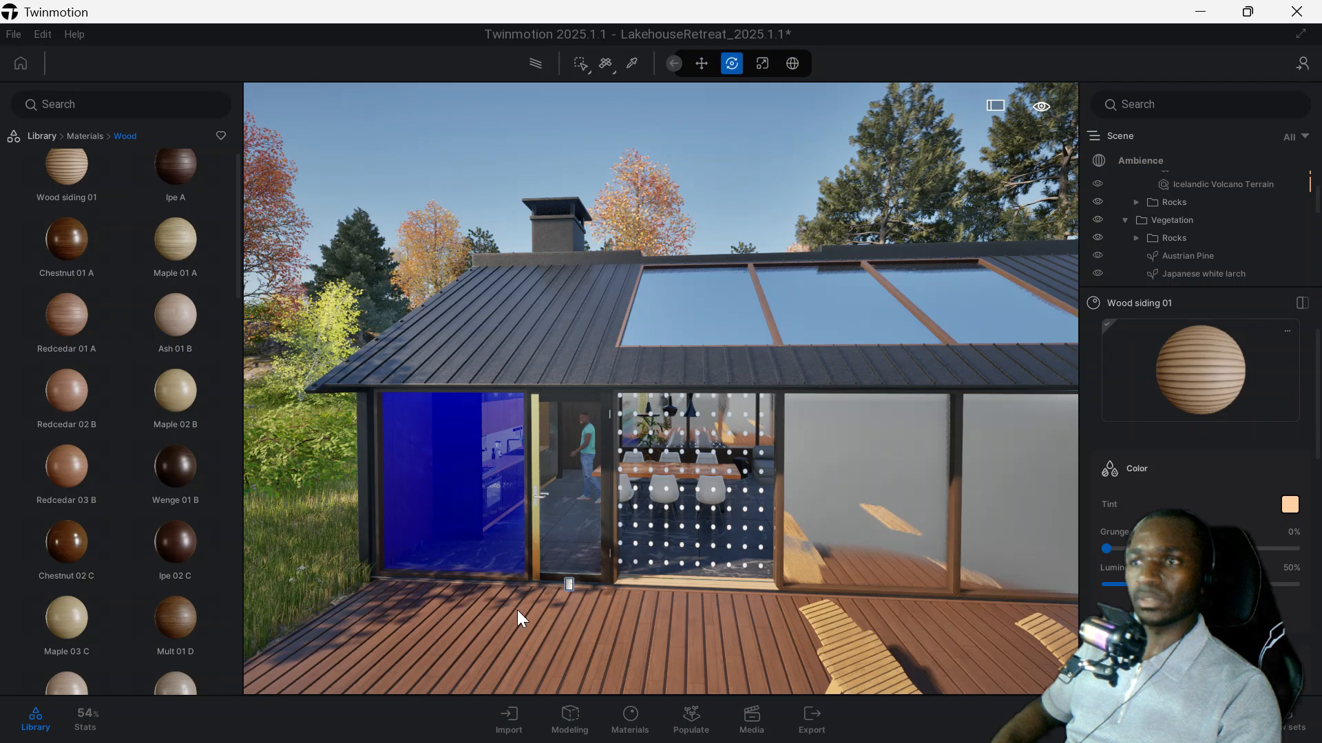
pyautogui.click(530, 531)
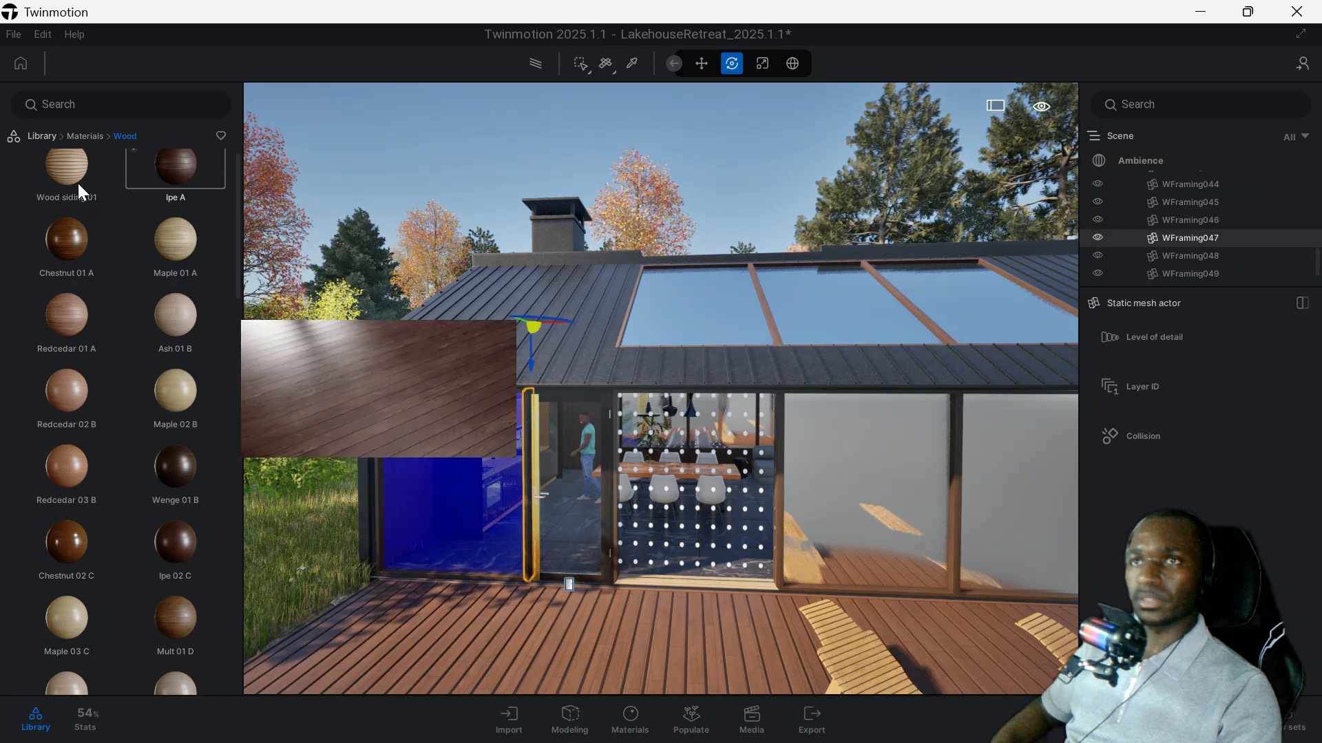
pyautogui.moveTo(72, 234); pyautogui.dragTo(526, 484)
# Select the glass pane next to the dotted dining room window and apply the Panel 01 material to it.
pyautogui.scroll(6, 523, 461)
pyautogui.scroll(-6, 524, 460)
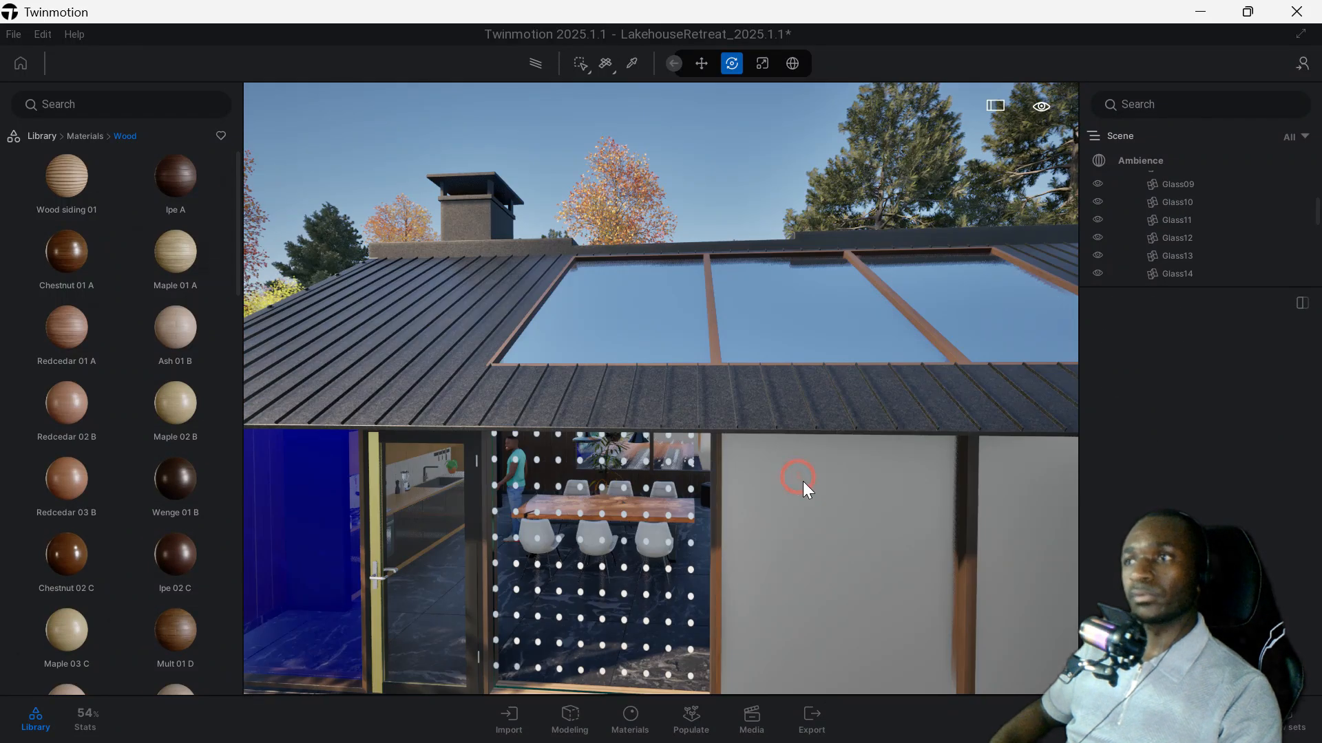
pyautogui.click(801, 480)
pyautogui.moveTo(122, 167)
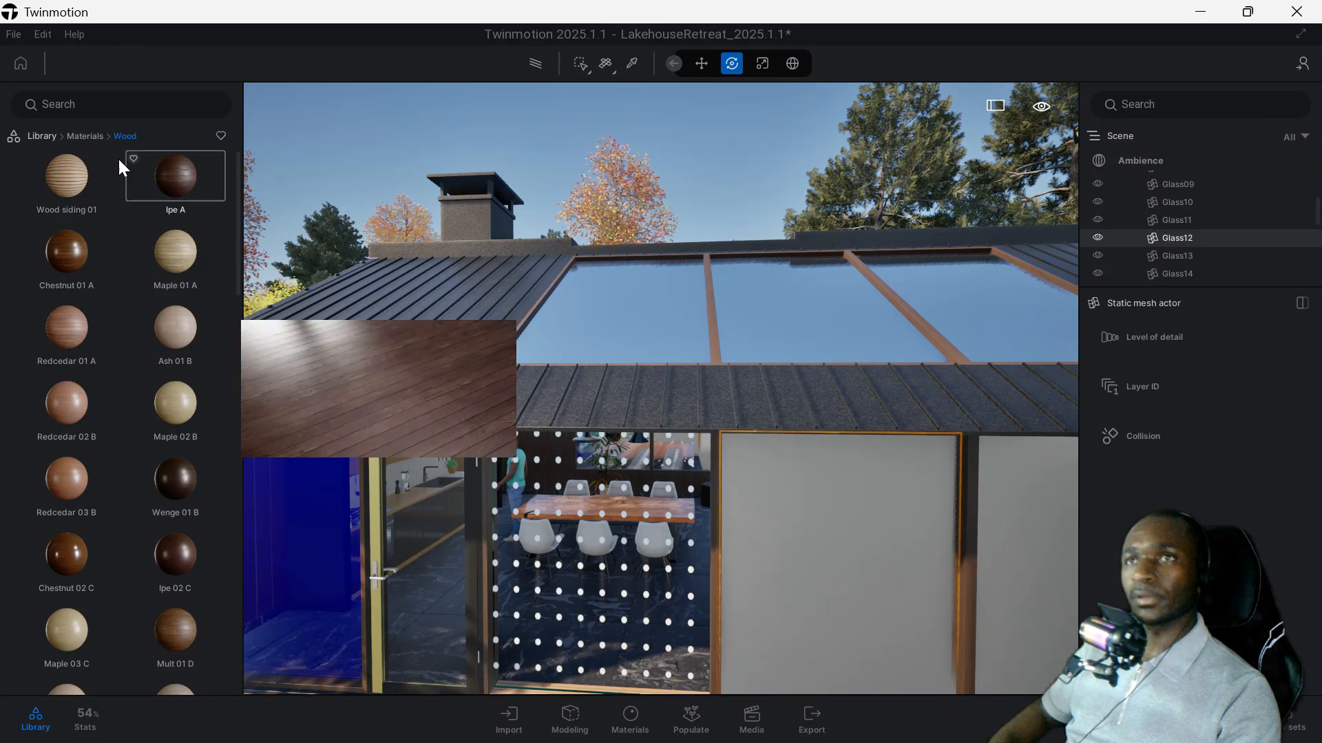
pyautogui.click(93, 138)
pyautogui.click(52, 287)
pyautogui.moveTo(75, 260); pyautogui.dragTo(853, 526)
# Return to the library's main categories and look through the miscellaneous Vegetation assets.
pyautogui.click(91, 135)
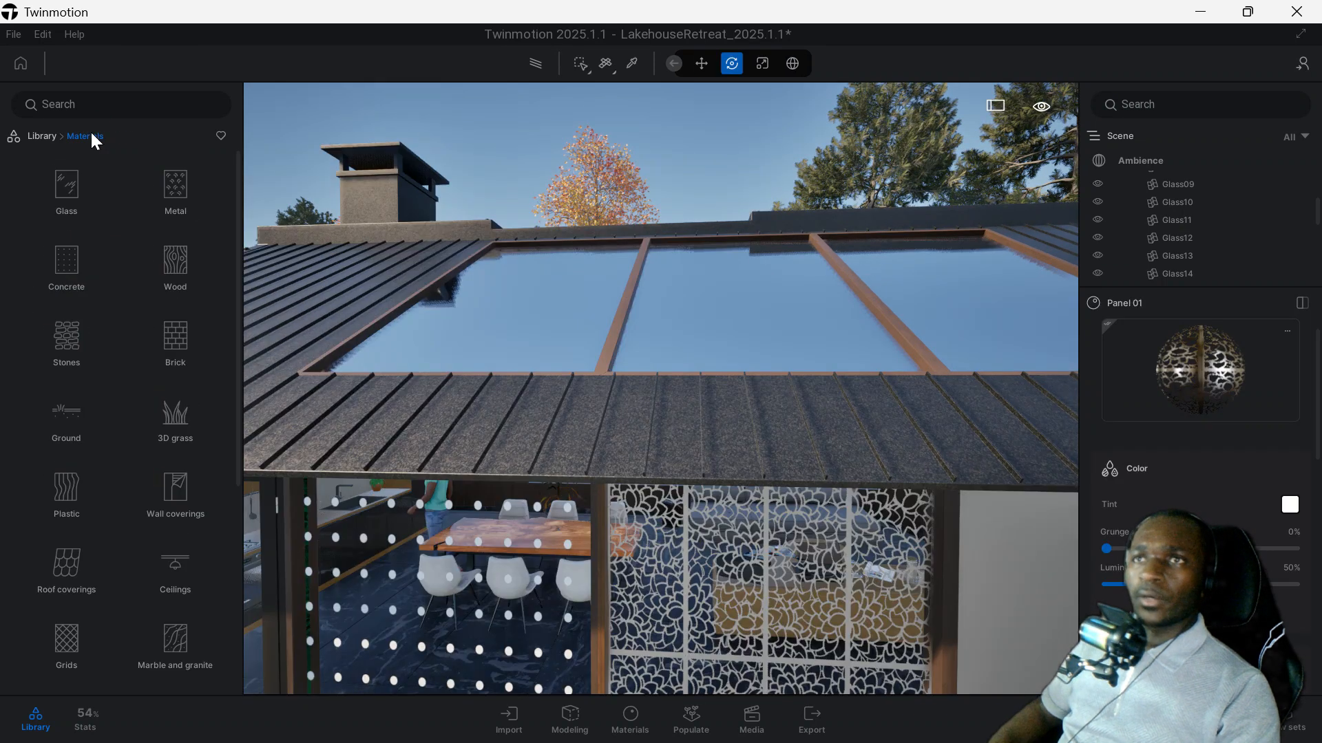
pyautogui.click(43, 137)
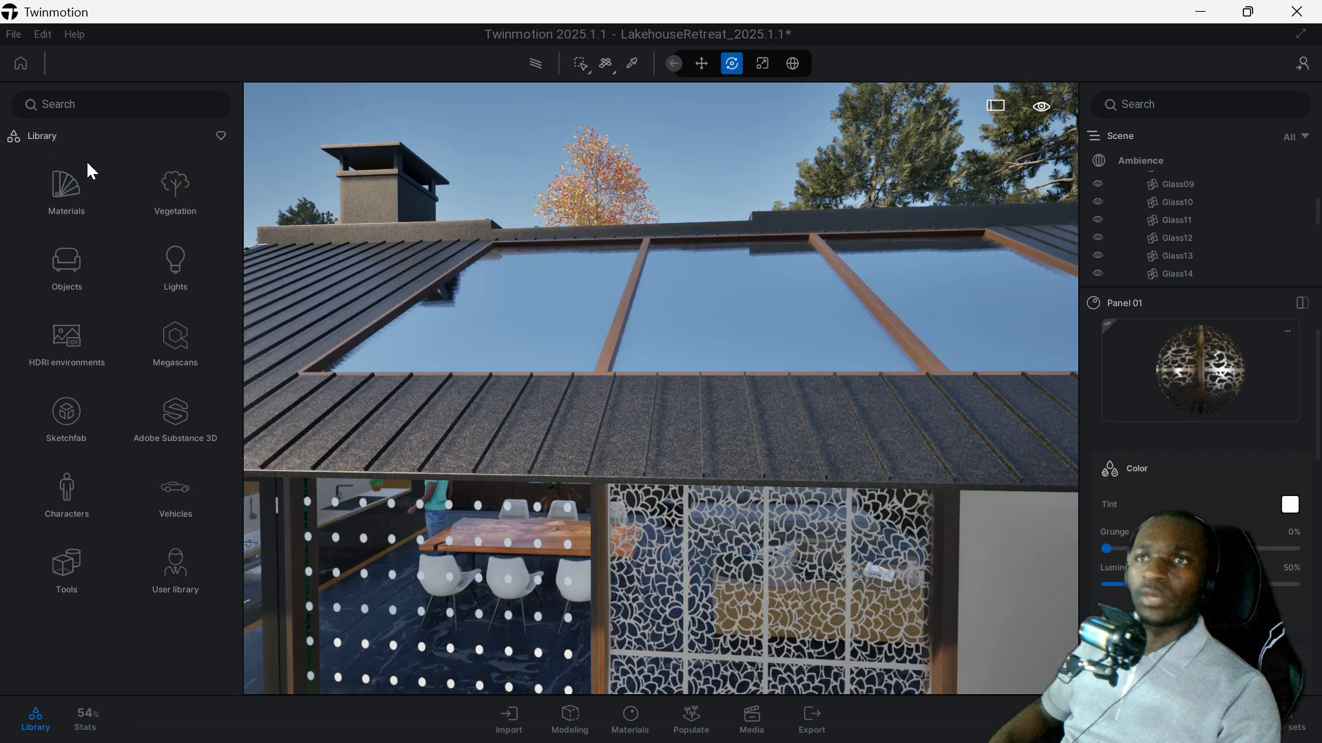
pyautogui.click(172, 192)
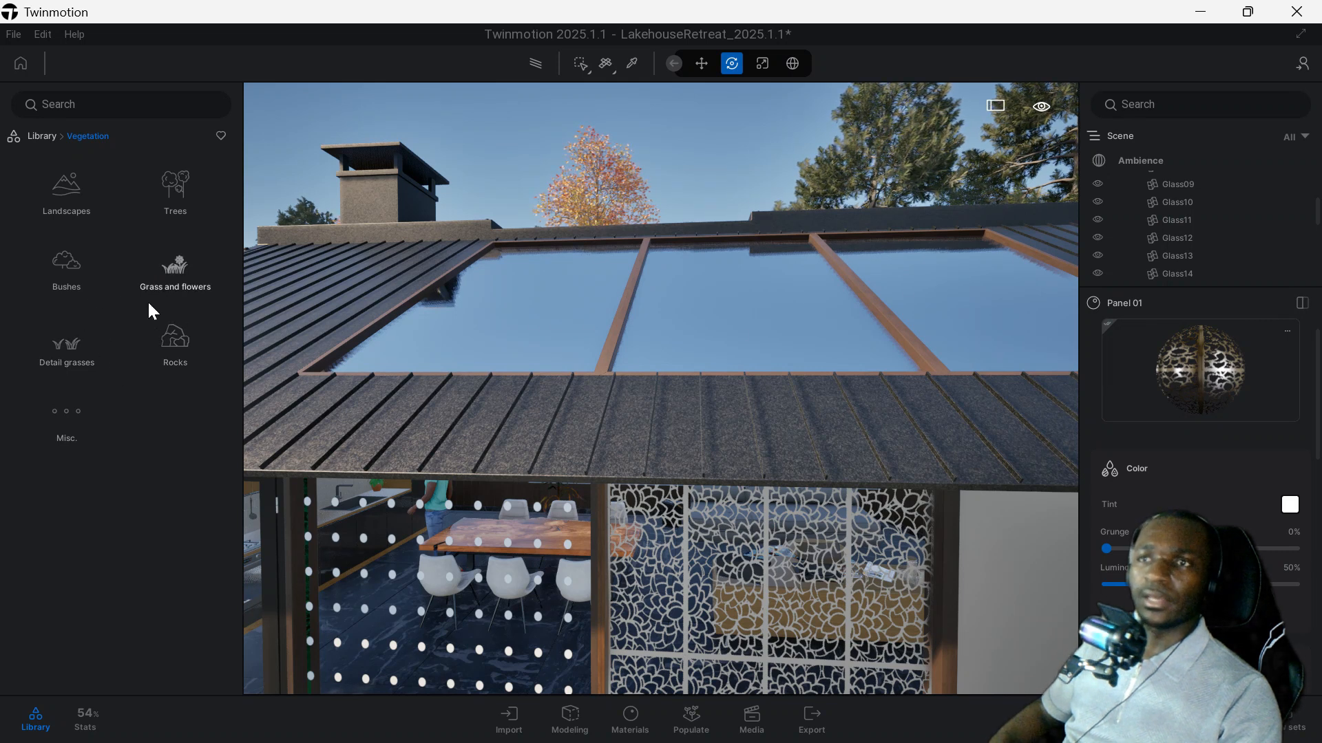
pyautogui.click(74, 414)
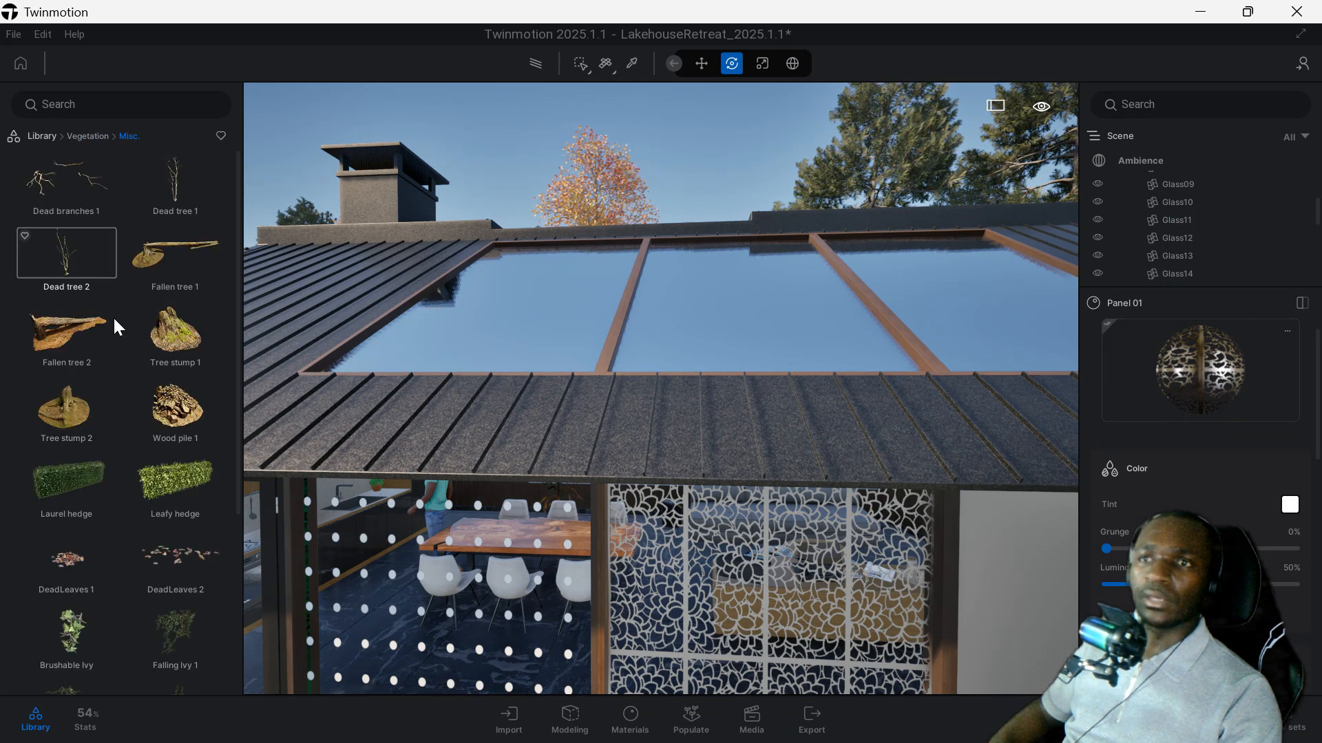
pyautogui.scroll(-3, 113, 316)
pyautogui.scroll(3, 121, 321)
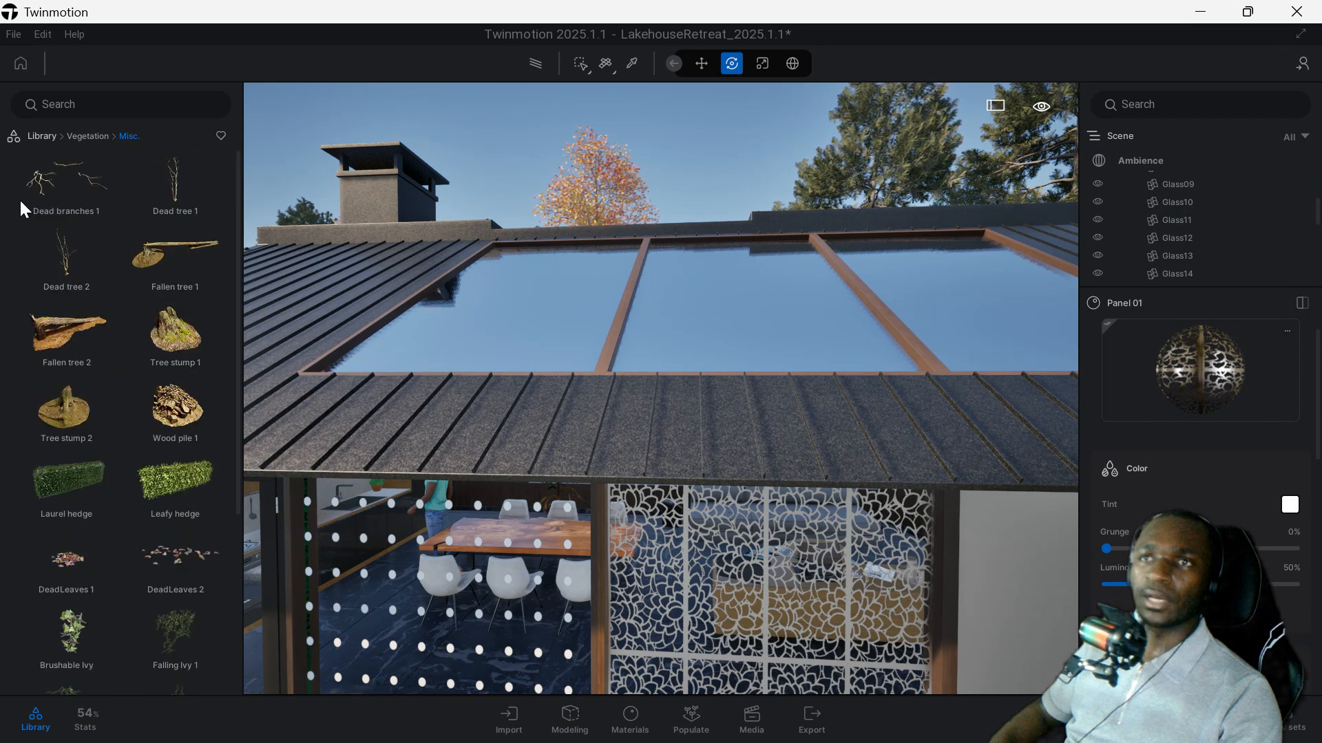
# Browse the remaining miscellaneous vegetation assets, including the hedges and ivy, and open the Landscapes category under Vegetation.
pyautogui.scroll(-3, 80, 376)
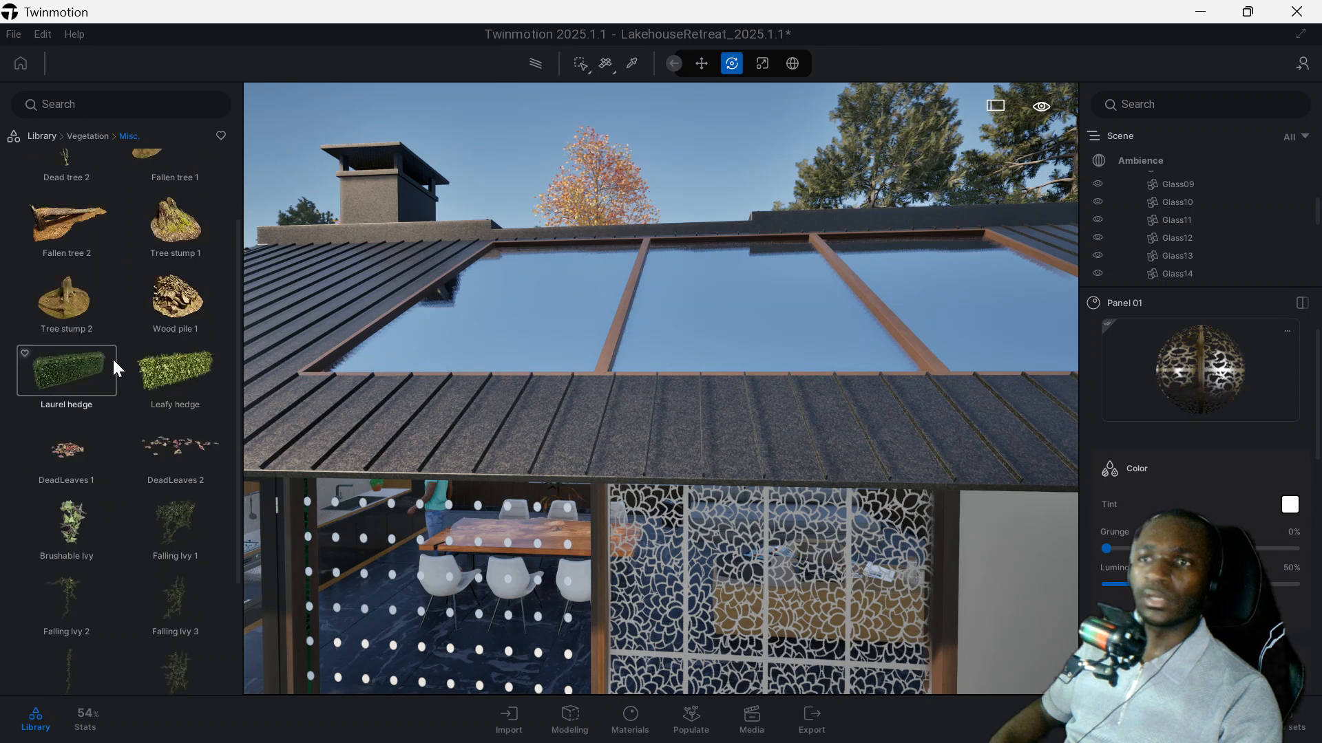
pyautogui.scroll(-1, 153, 316)
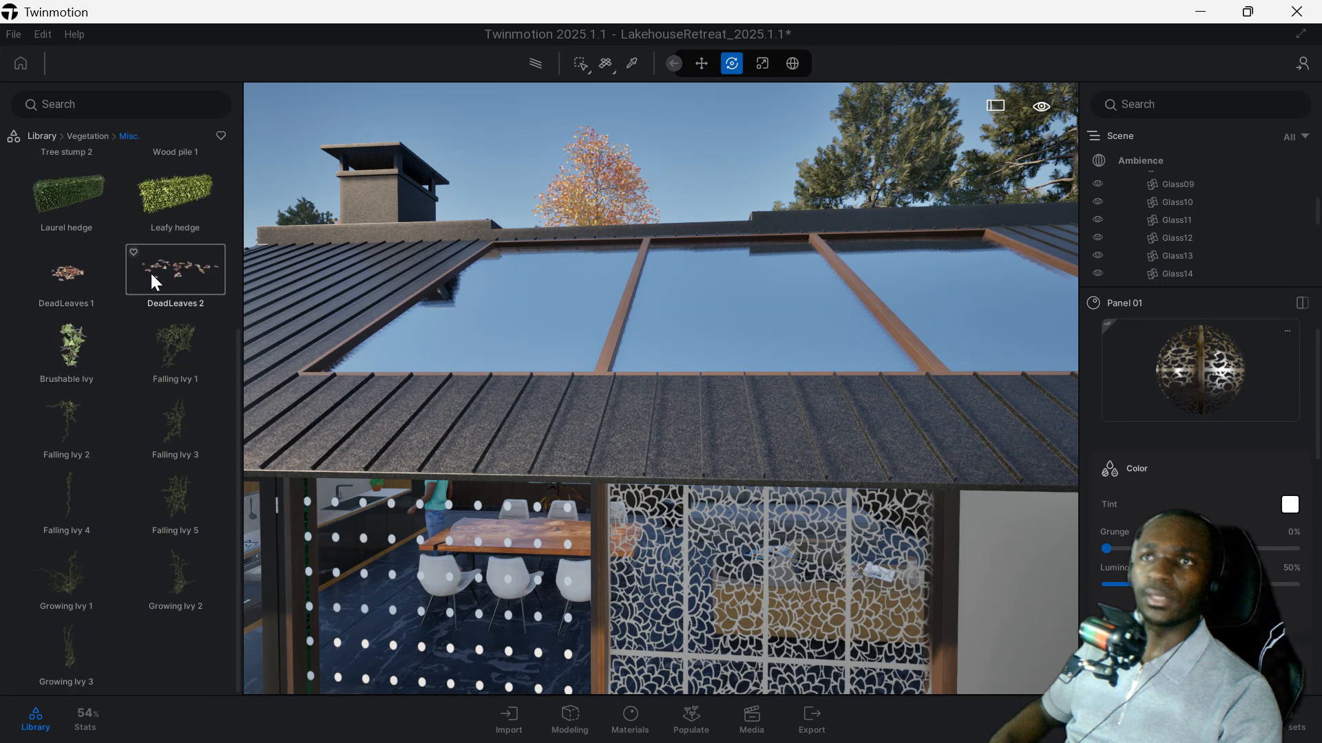
pyautogui.click(84, 135)
pyautogui.scroll(-5, 499, 408)
pyautogui.scroll(-3, 498, 407)
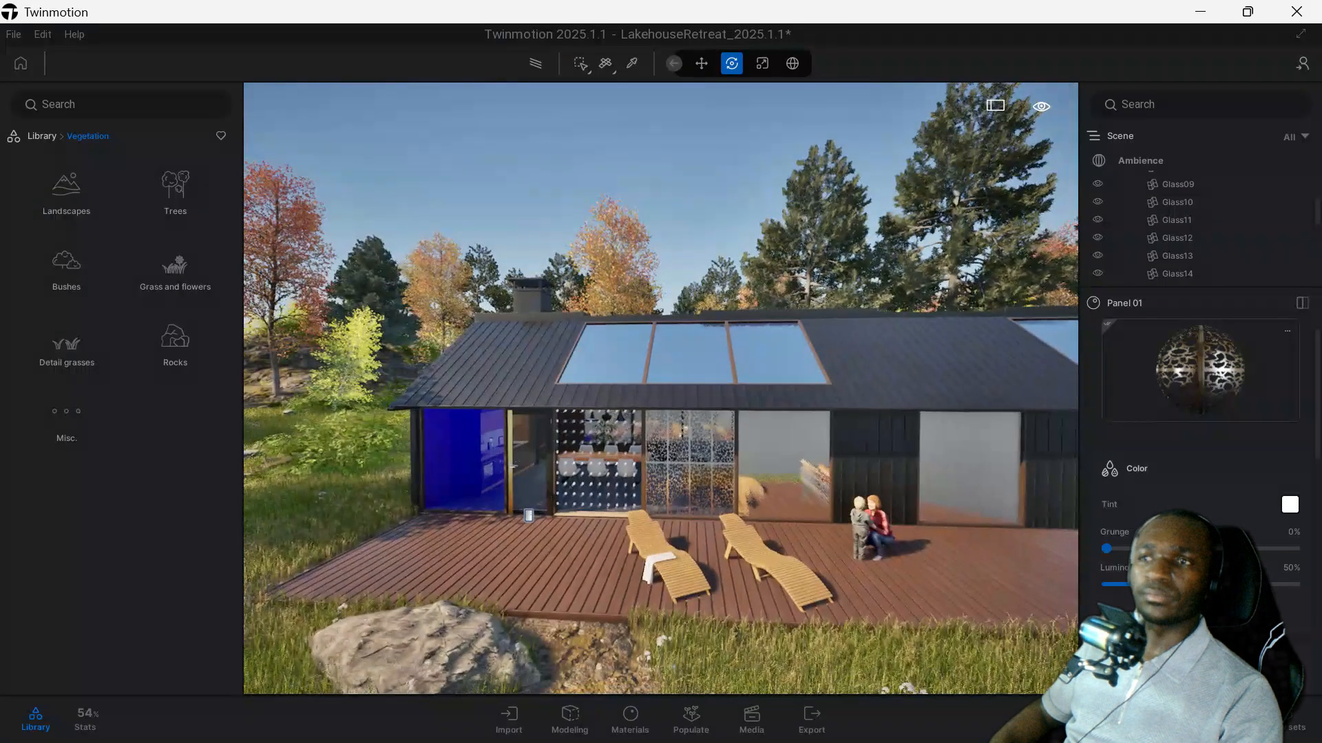
pyautogui.moveTo(498, 408); pyautogui.dragTo(630, 450, button='middle')
pyautogui.scroll(1, 630, 450)
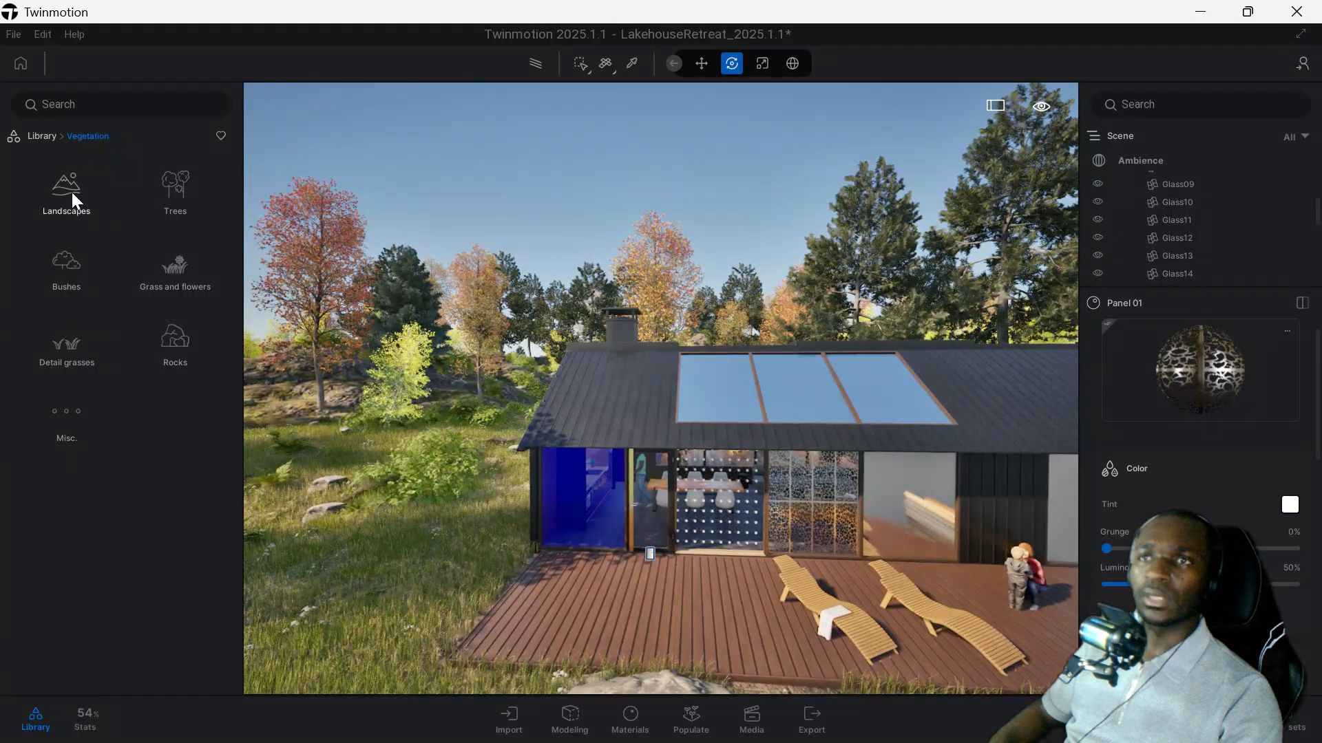
pyautogui.click(71, 192)
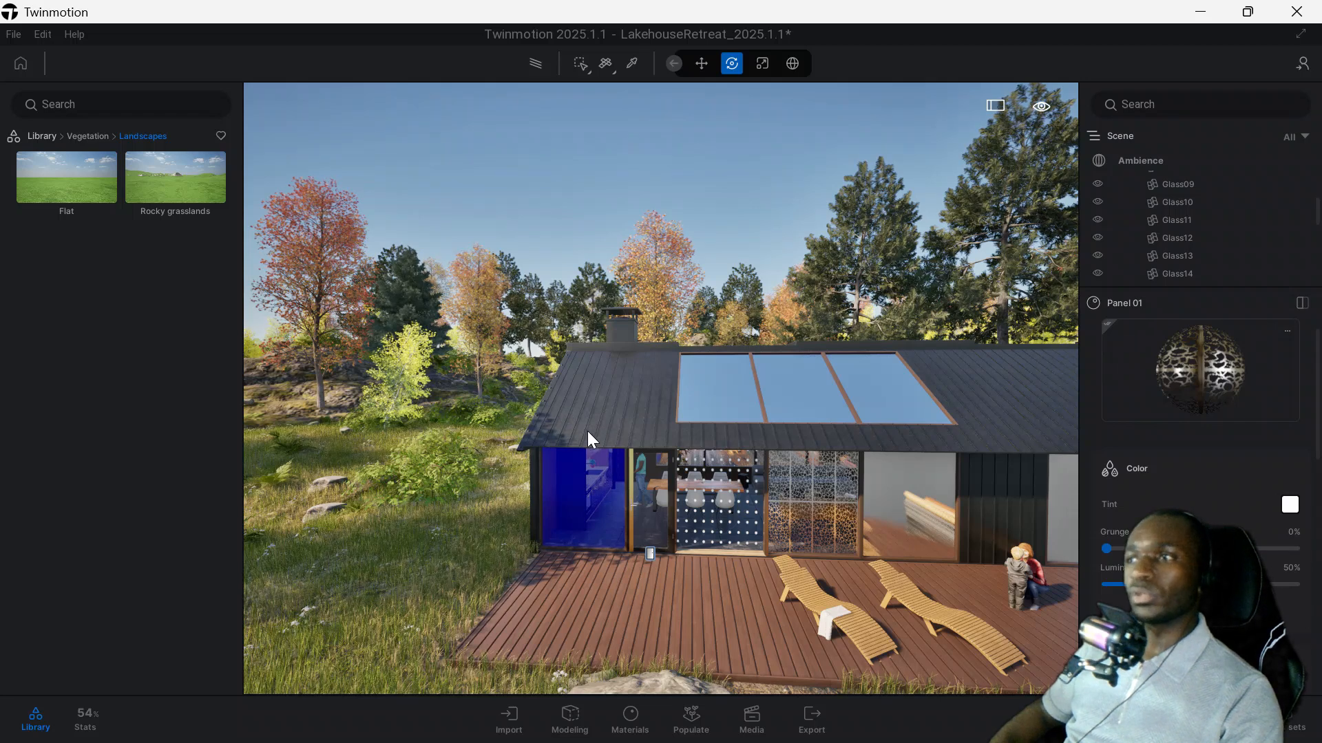
# Locate the trees beside the house in the full-height scene list and hide the whole Vegetation folder.
pyautogui.click(398, 433)
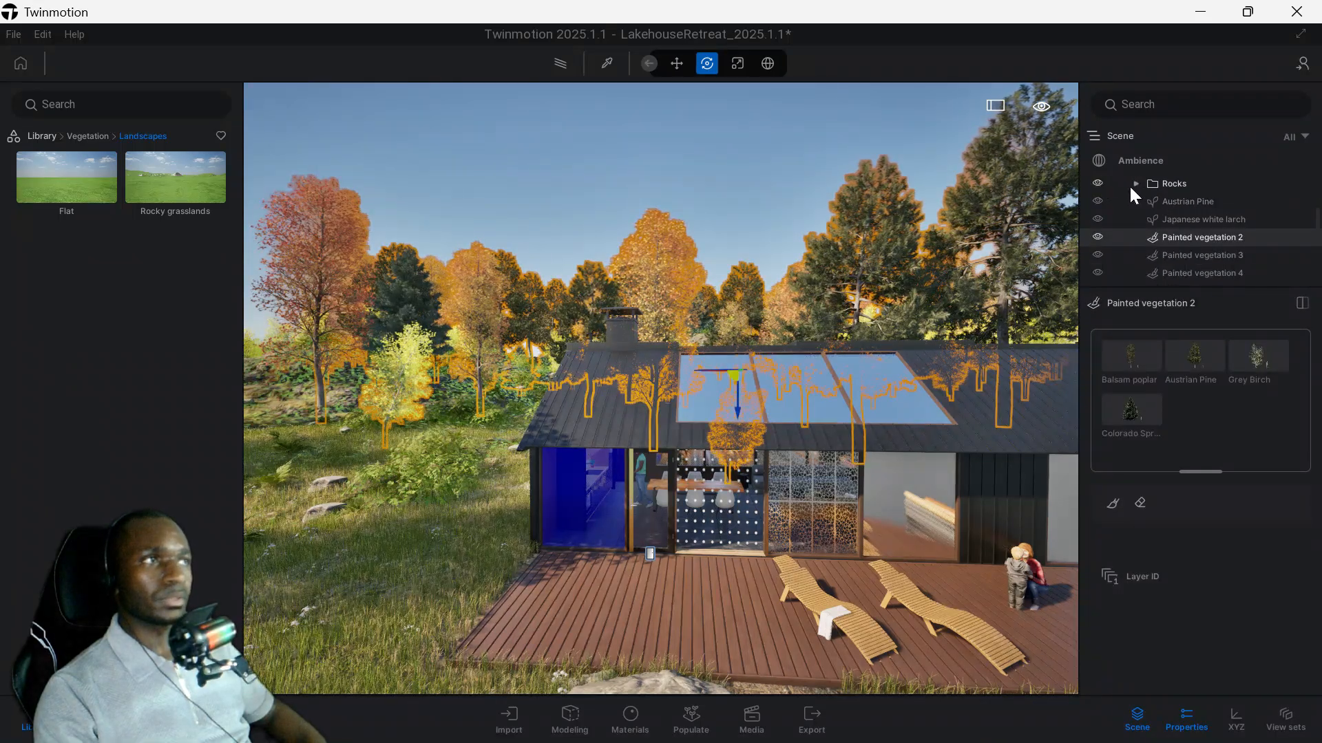
pyautogui.scroll(2, 1221, 210)
pyautogui.scroll(3, 1219, 227)
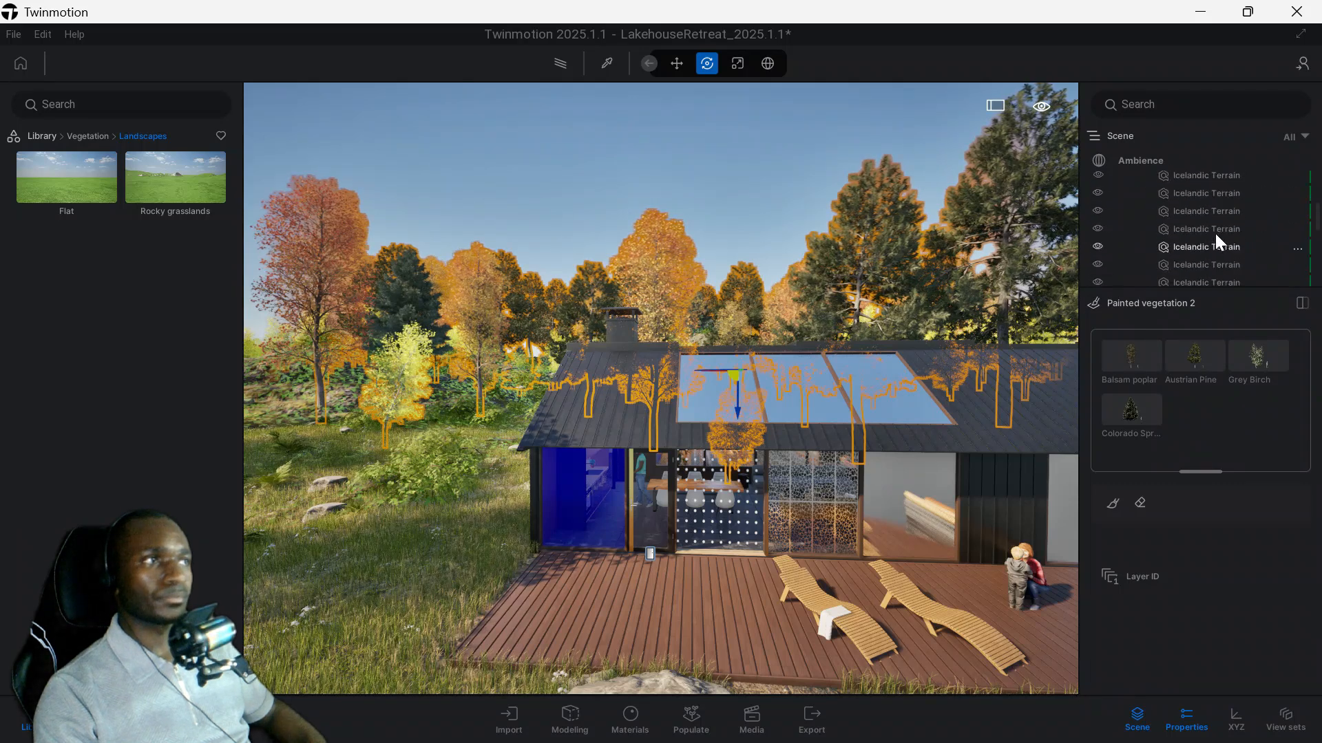
pyautogui.click(1186, 717)
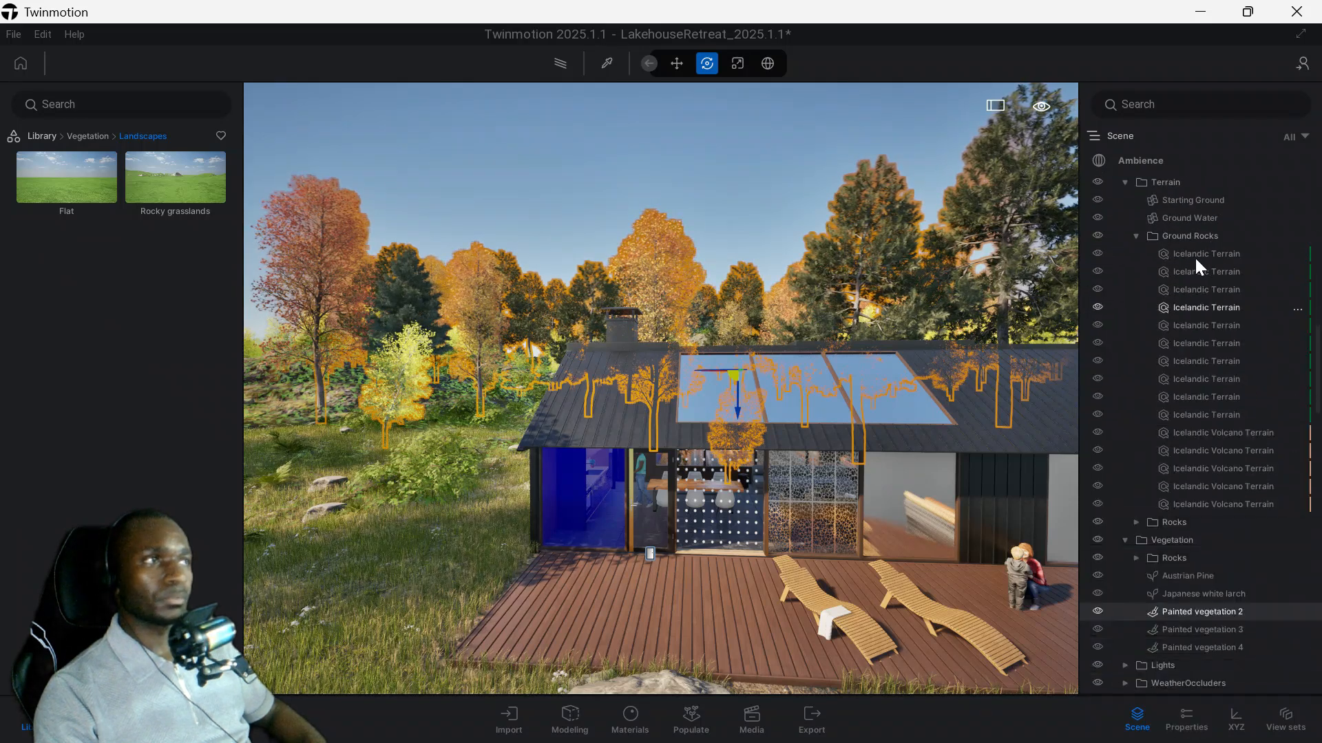
pyautogui.scroll(2, 1187, 267)
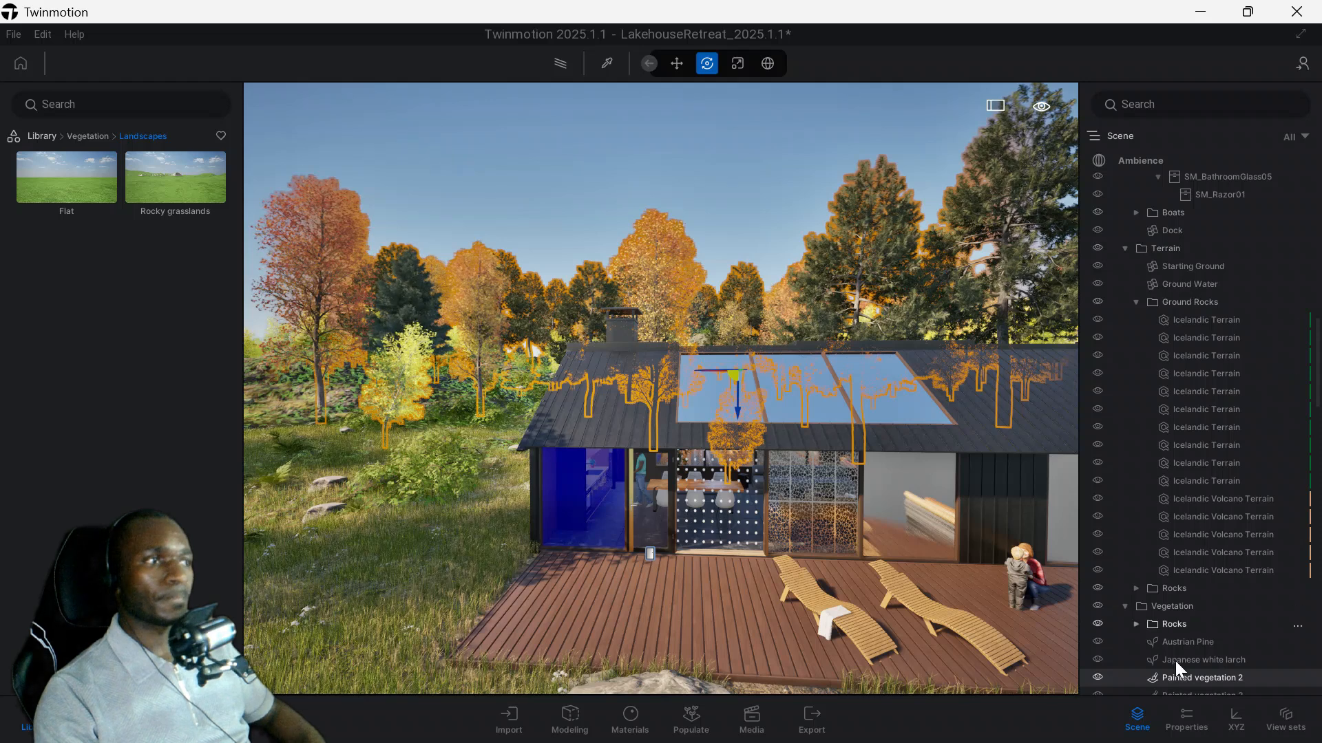
pyautogui.scroll(1, 1184, 608)
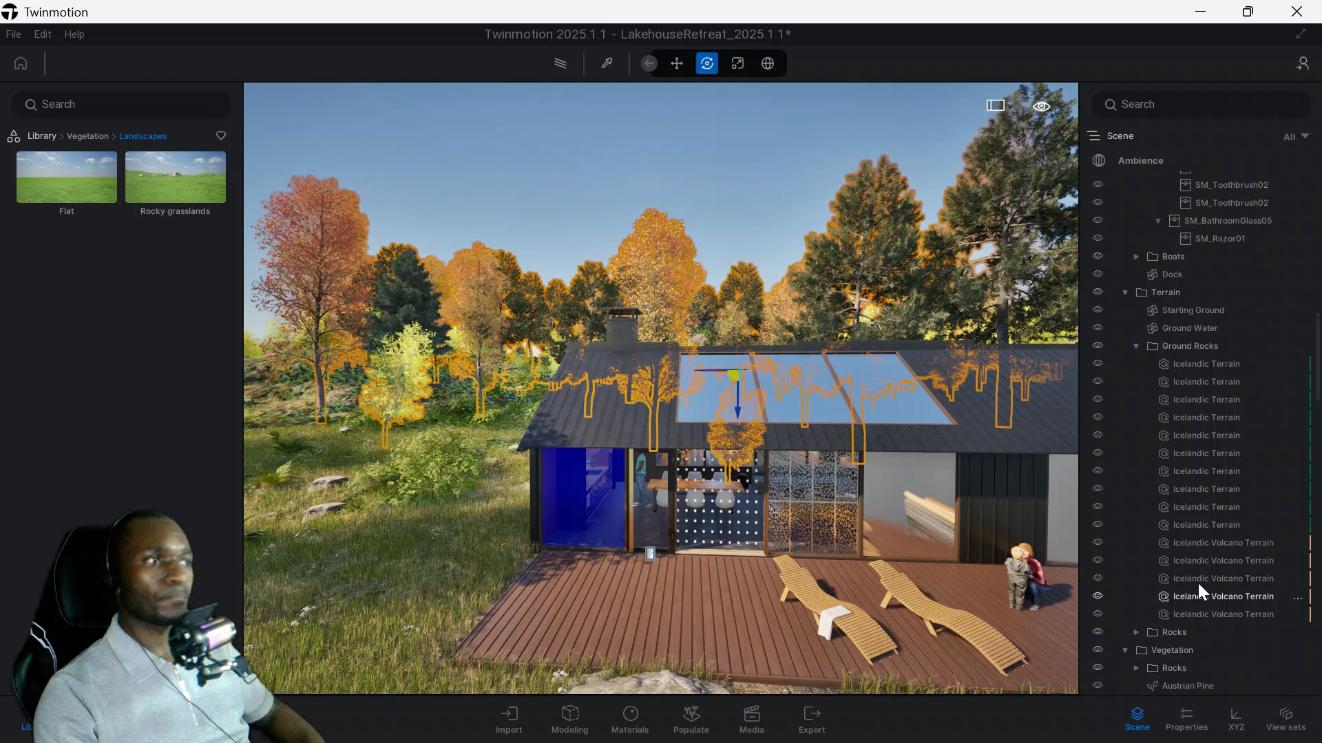
pyautogui.click(1097, 650)
# Hide the Ground Rocks folder, the Ground Water object and the entire Terrain folder to clear the existing ground.
pyautogui.click(386, 433)
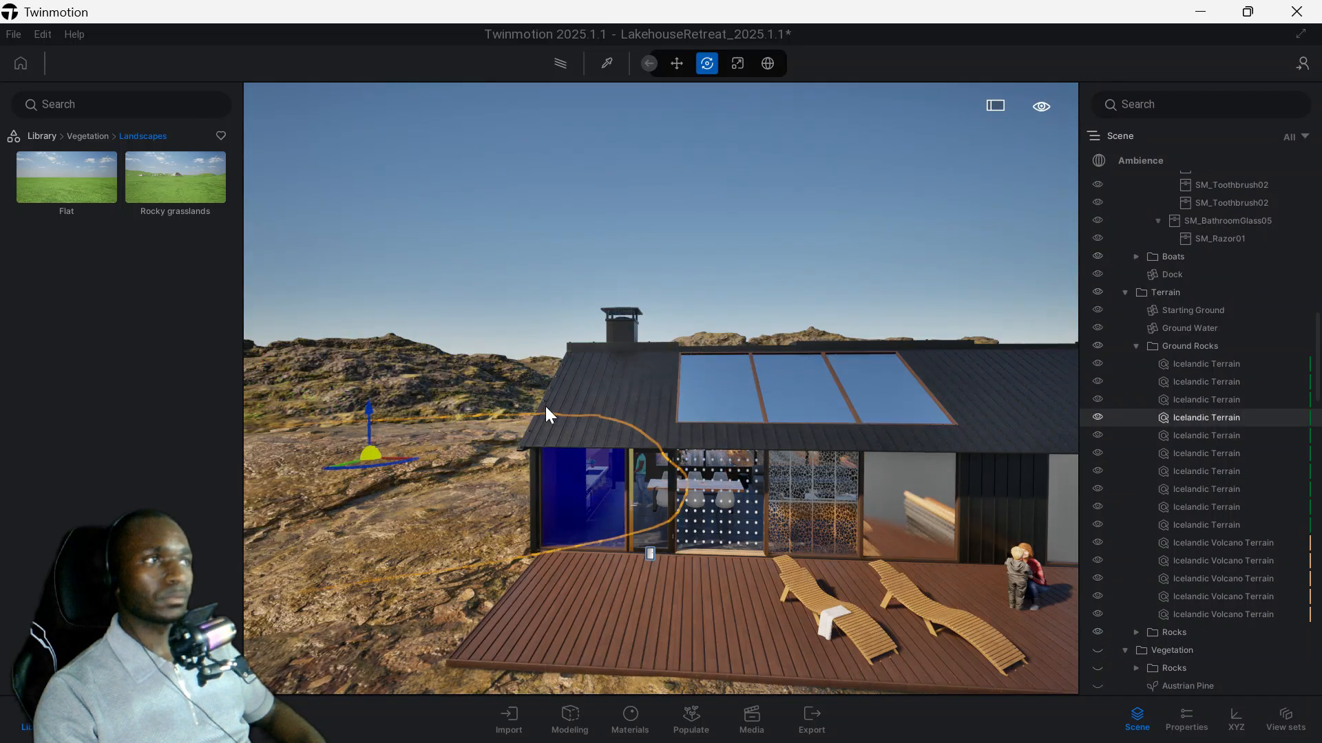
pyautogui.click(1095, 345)
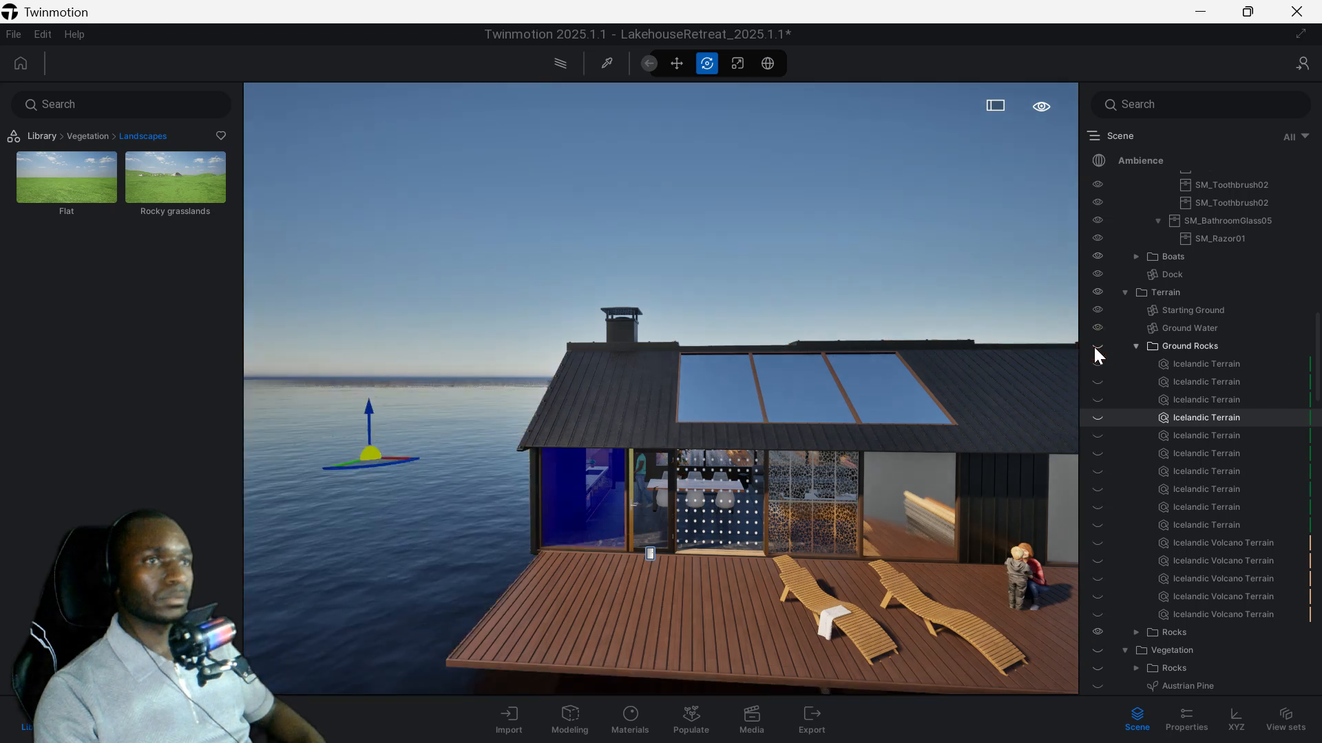
pyautogui.click(415, 525)
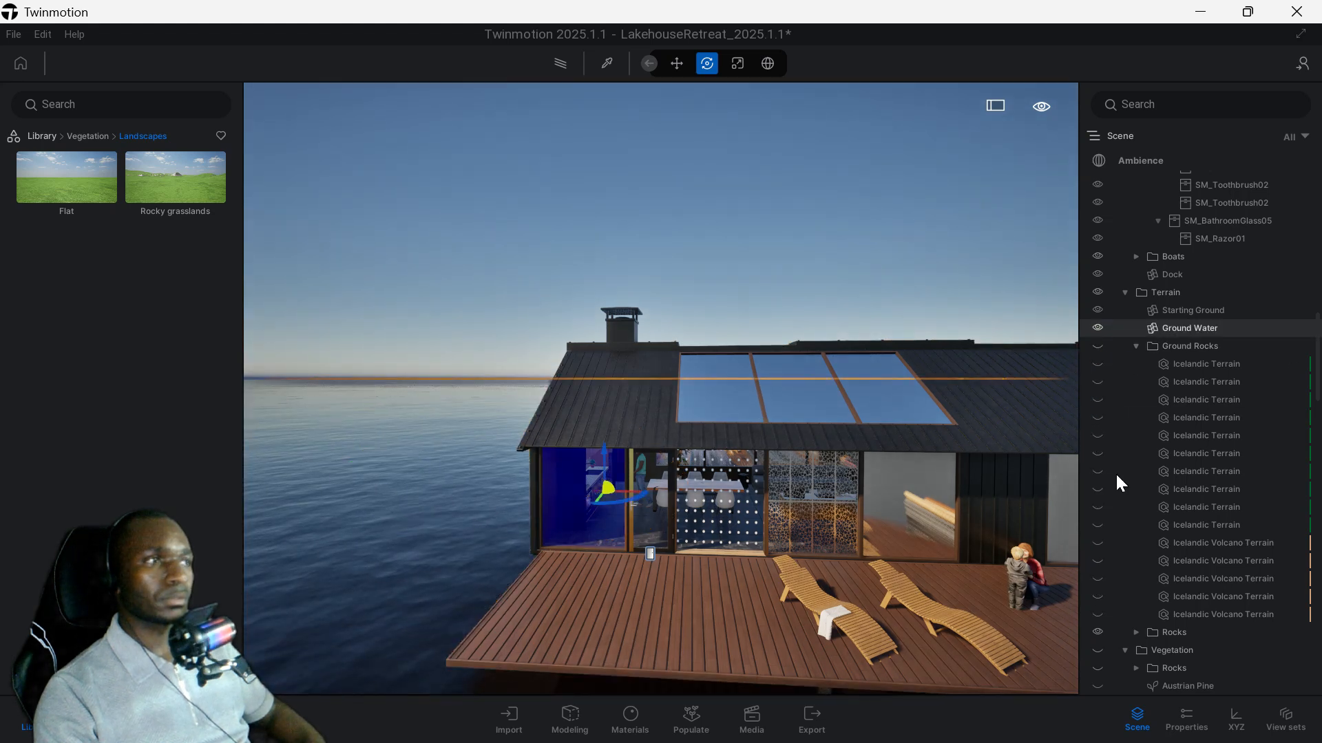
pyautogui.click(1097, 326)
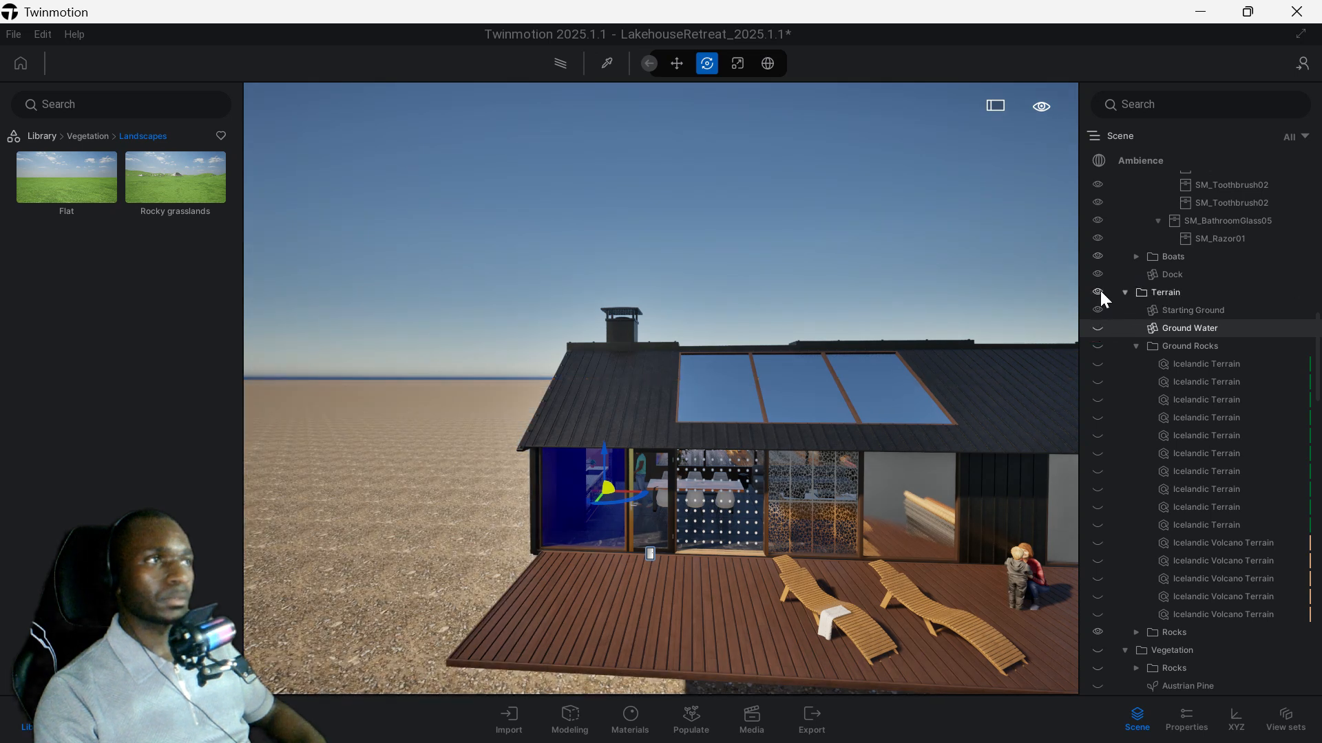
pyautogui.click(1097, 292)
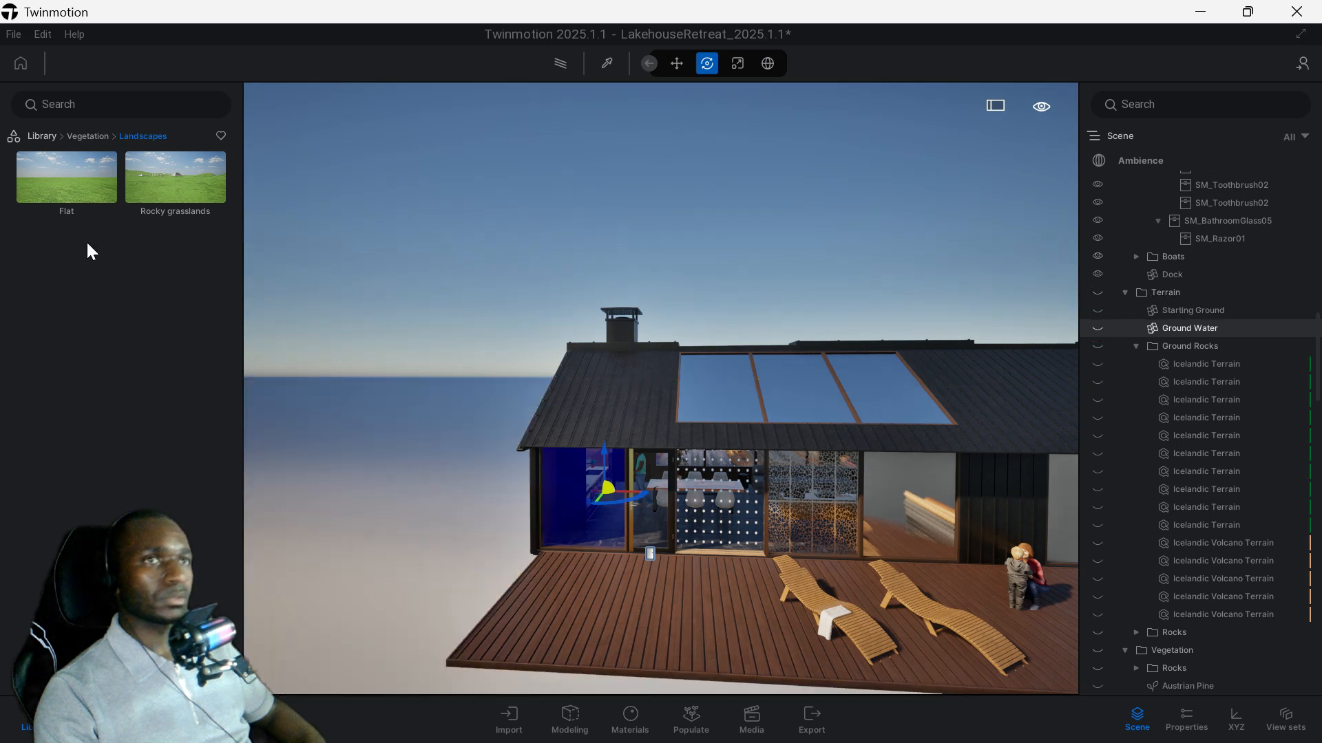
# Add the Flat landscape from the library to the scene around the house.
pyautogui.moveTo(53, 171); pyautogui.dragTo(264, 312)
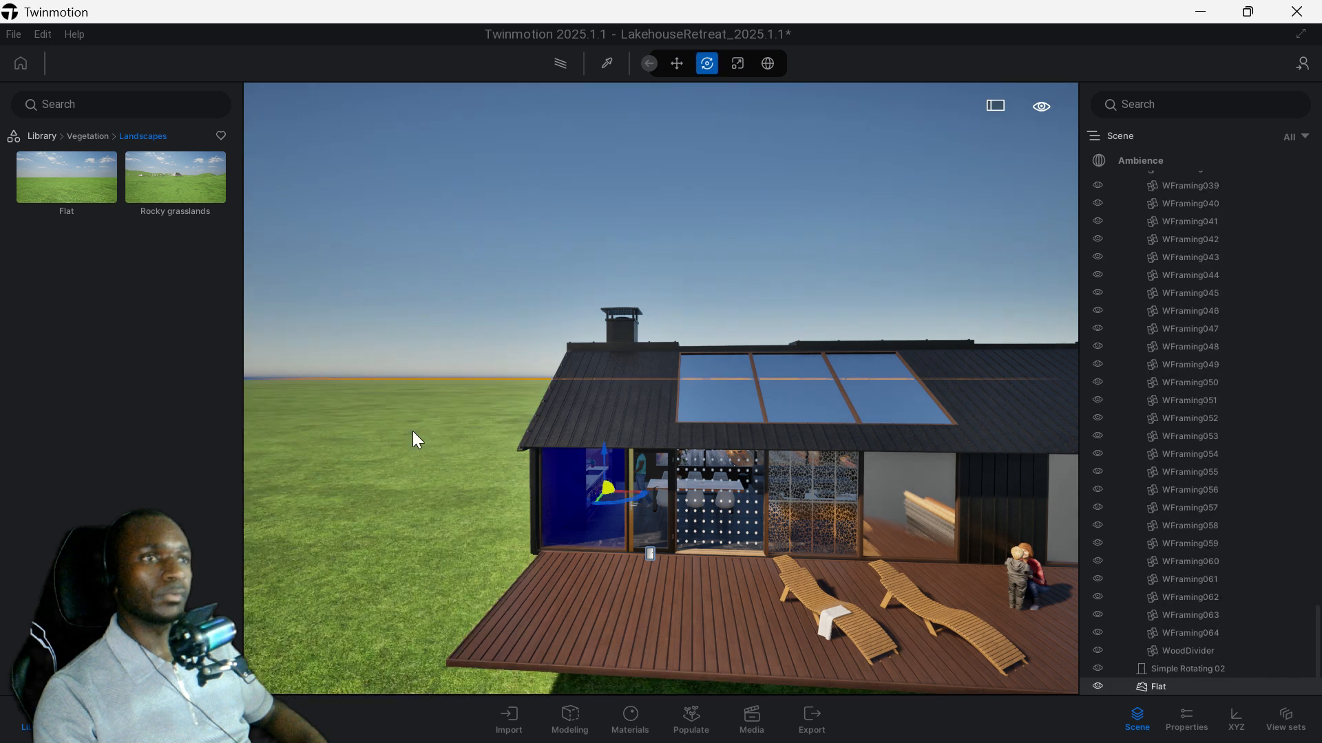
pyautogui.moveTo(443, 449); pyautogui.dragTo(511, 475, button='middle')
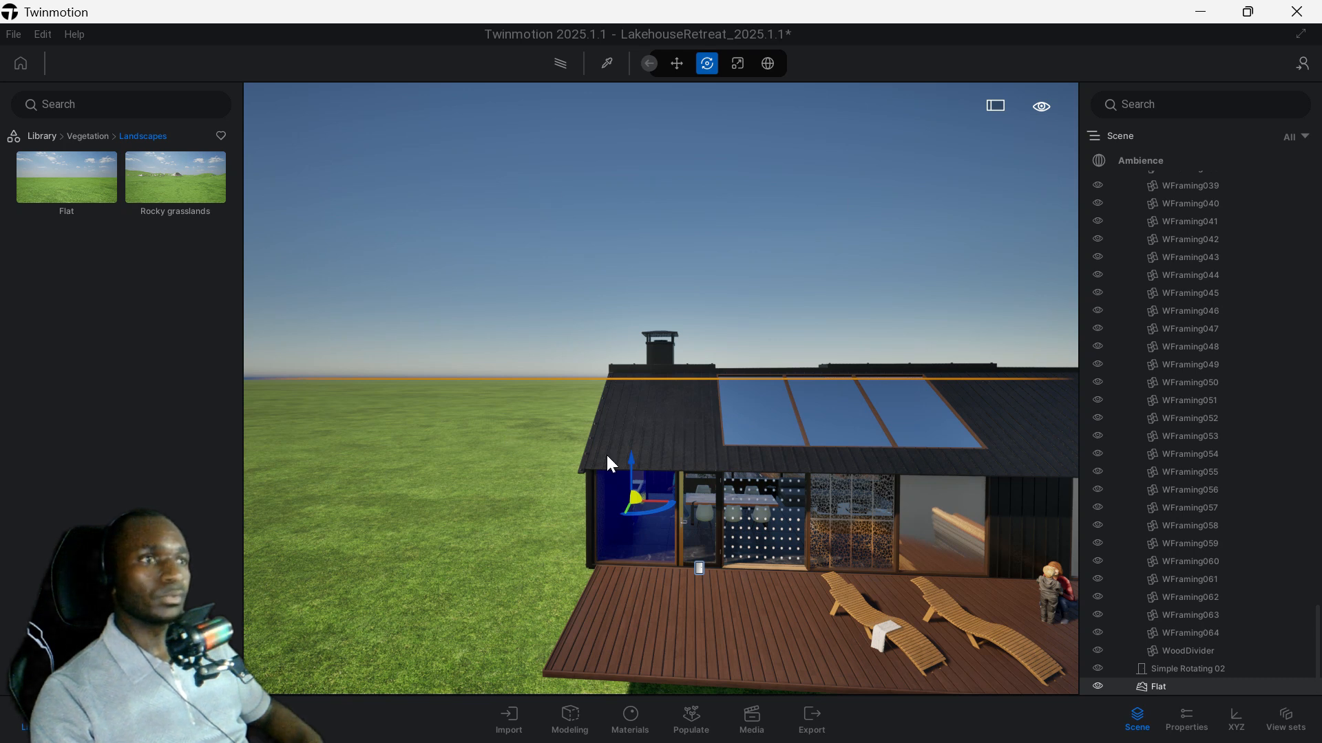
pyautogui.moveTo(549, 538); pyautogui.dragTo(596, 487, button='middle')
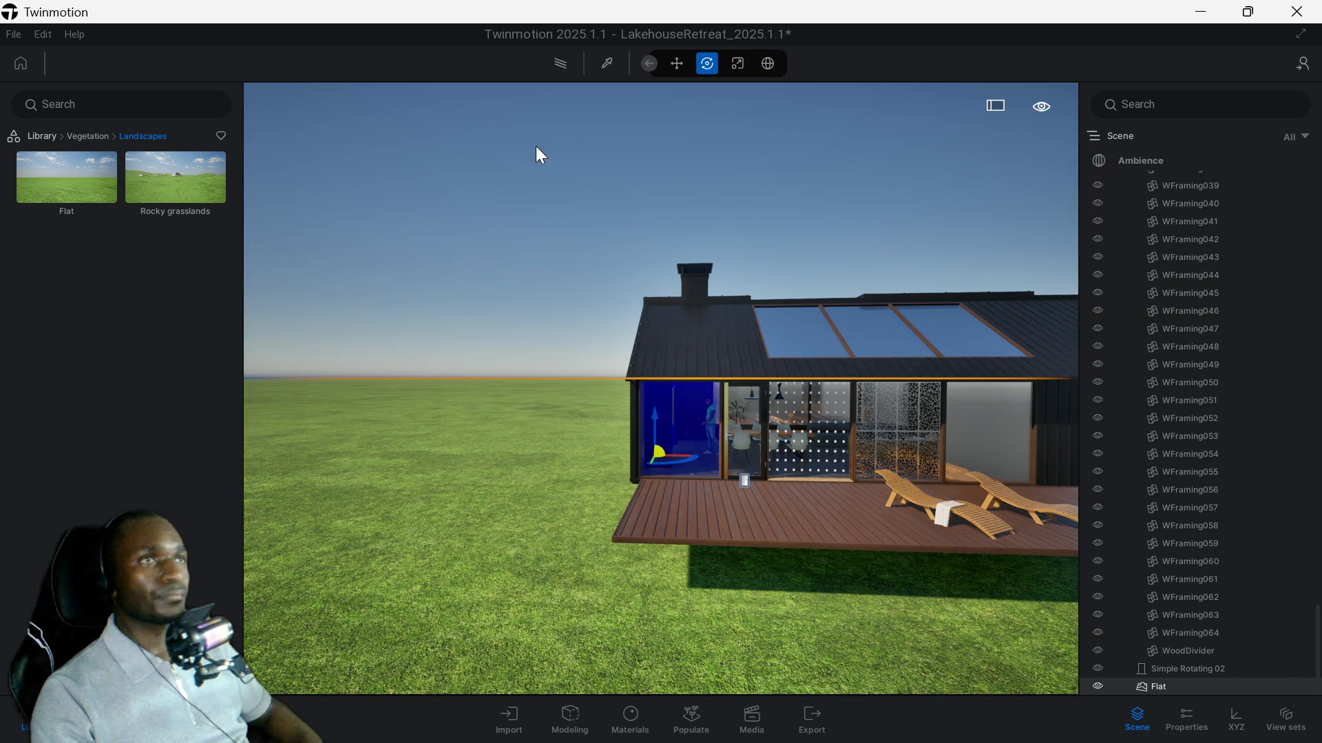
# Try to sample the grass with the material picker and show the properties of the Flat landscape.
pyautogui.click(607, 64)
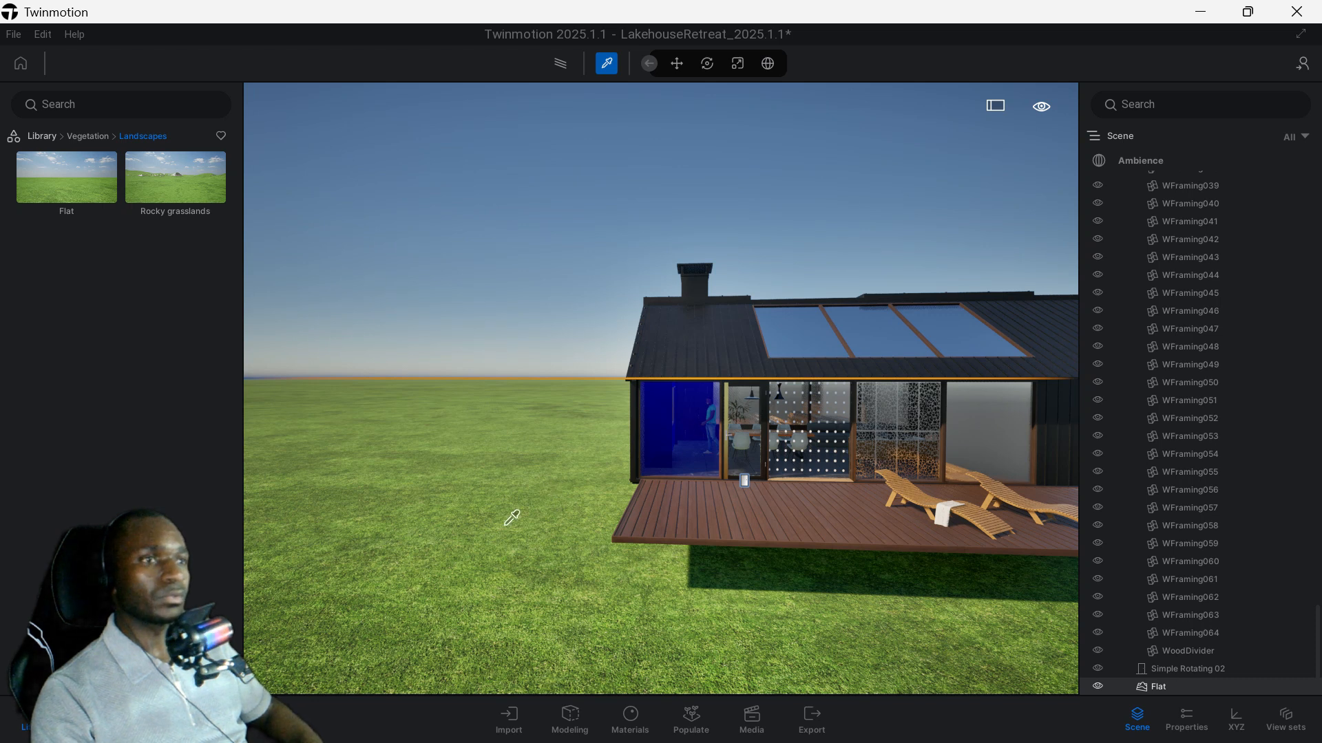
pyautogui.keyDown('shift'); pyautogui.moveTo(504, 526); pyautogui.dragTo(504, 527, button='middle'); pyautogui.keyUp('shift')
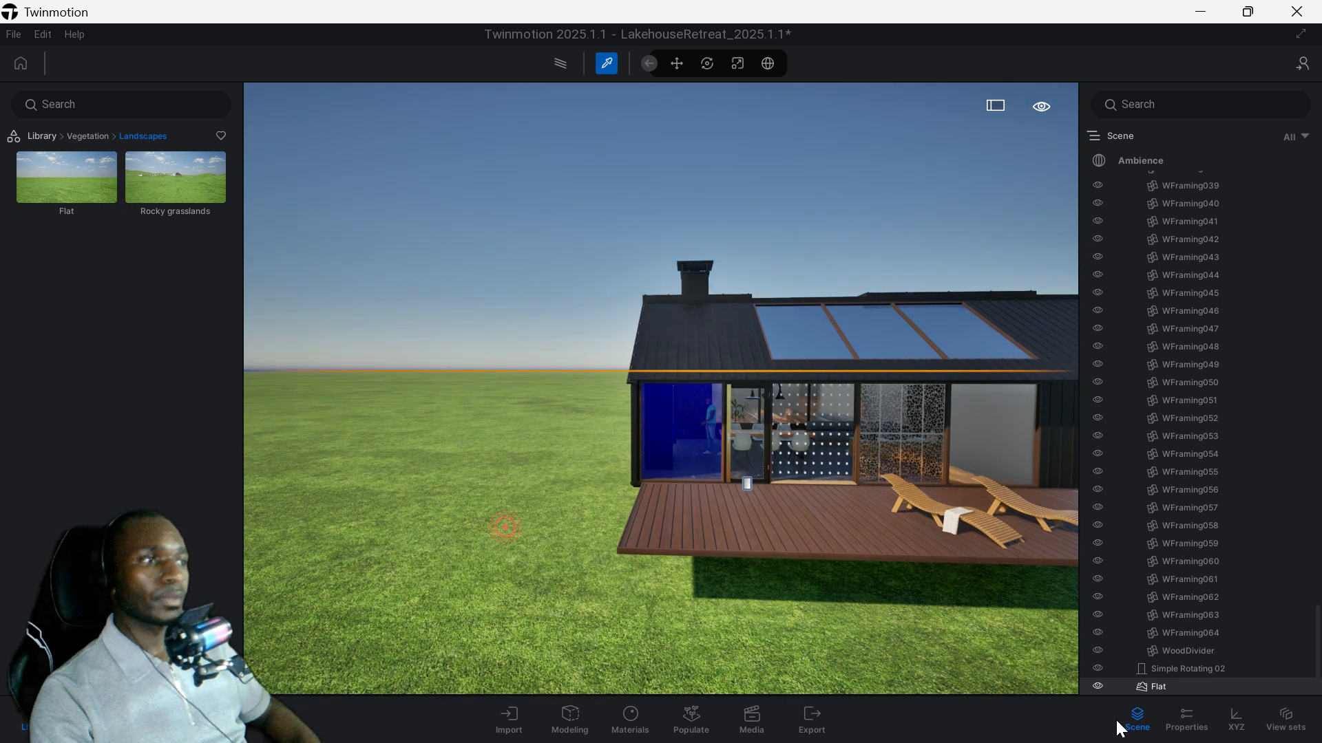
pyautogui.click(1183, 721)
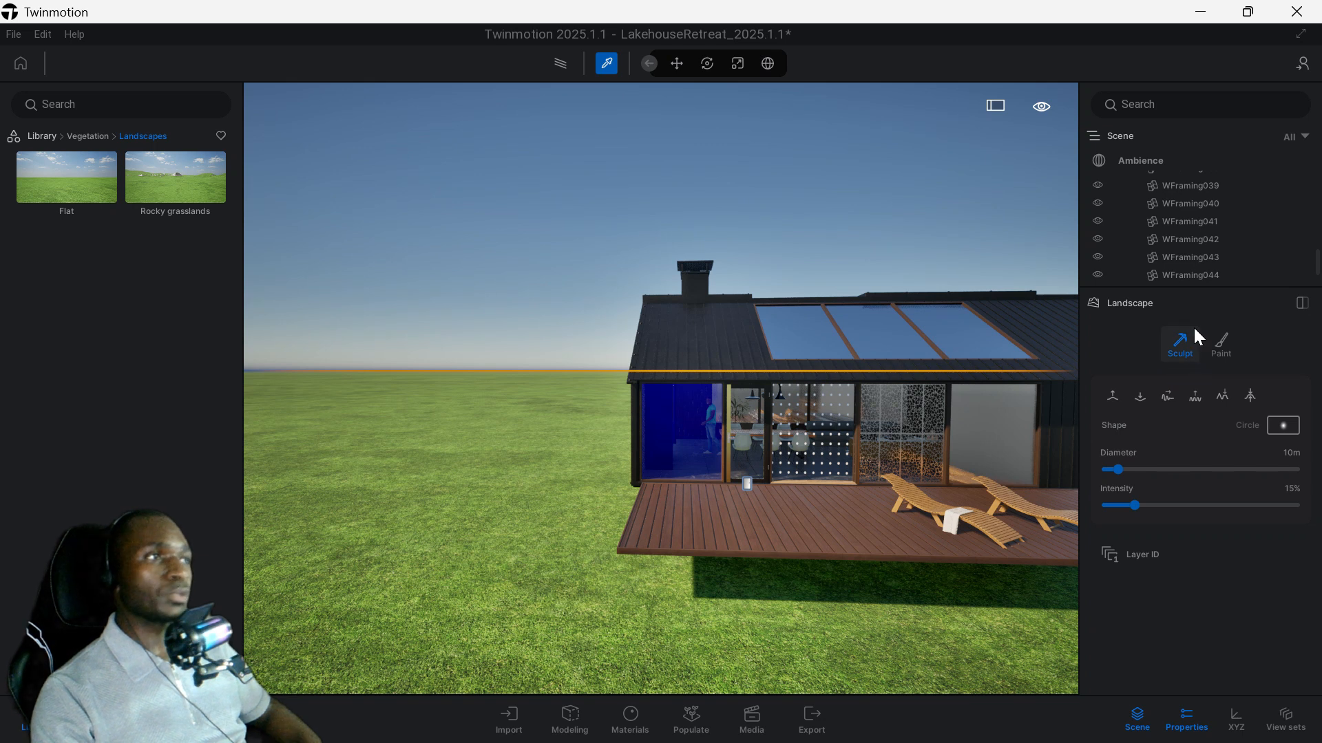
# Raise mounds in the grass beside and in front of the deck with the sculpting brush at 10 m diameter and 15% intensity.
pyautogui.click(1113, 395)
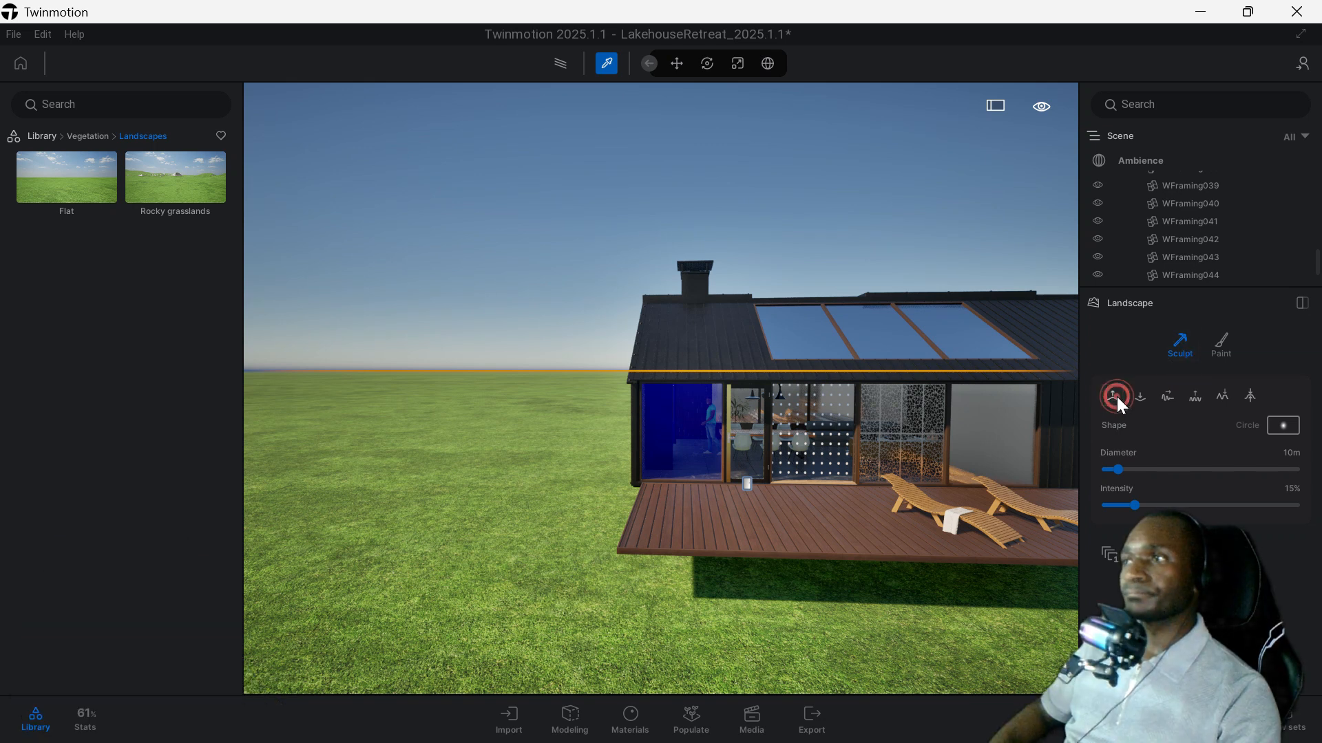
pyautogui.click(497, 490)
pyautogui.click(477, 515)
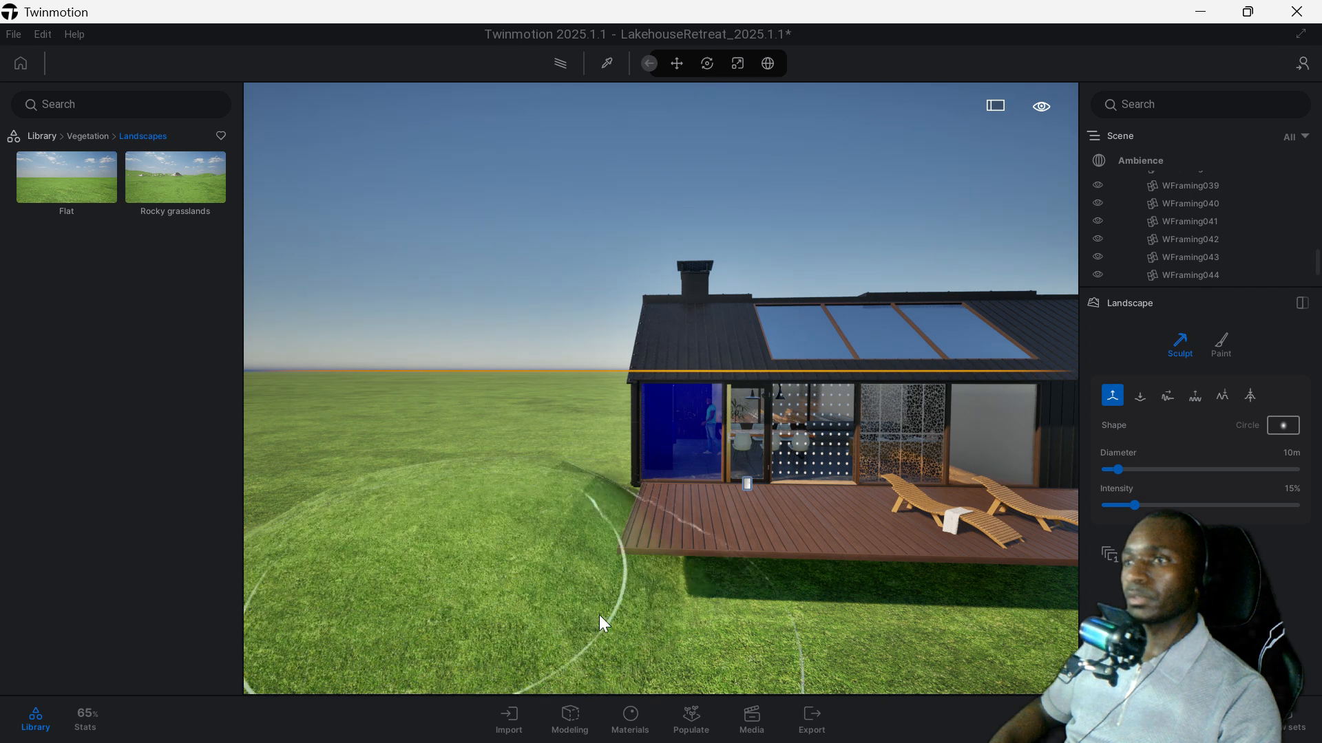
pyautogui.click(692, 617)
pyautogui.click(816, 615)
pyautogui.click(773, 606)
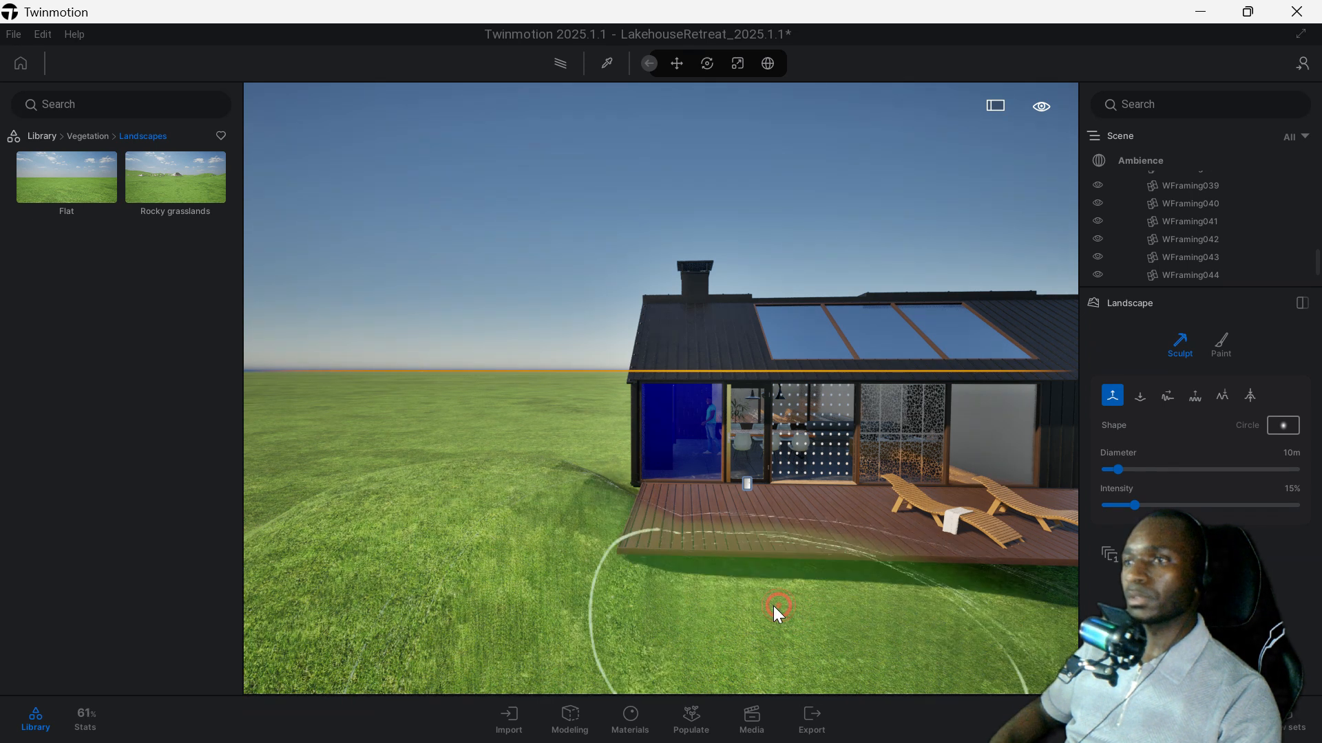
pyautogui.click(578, 583)
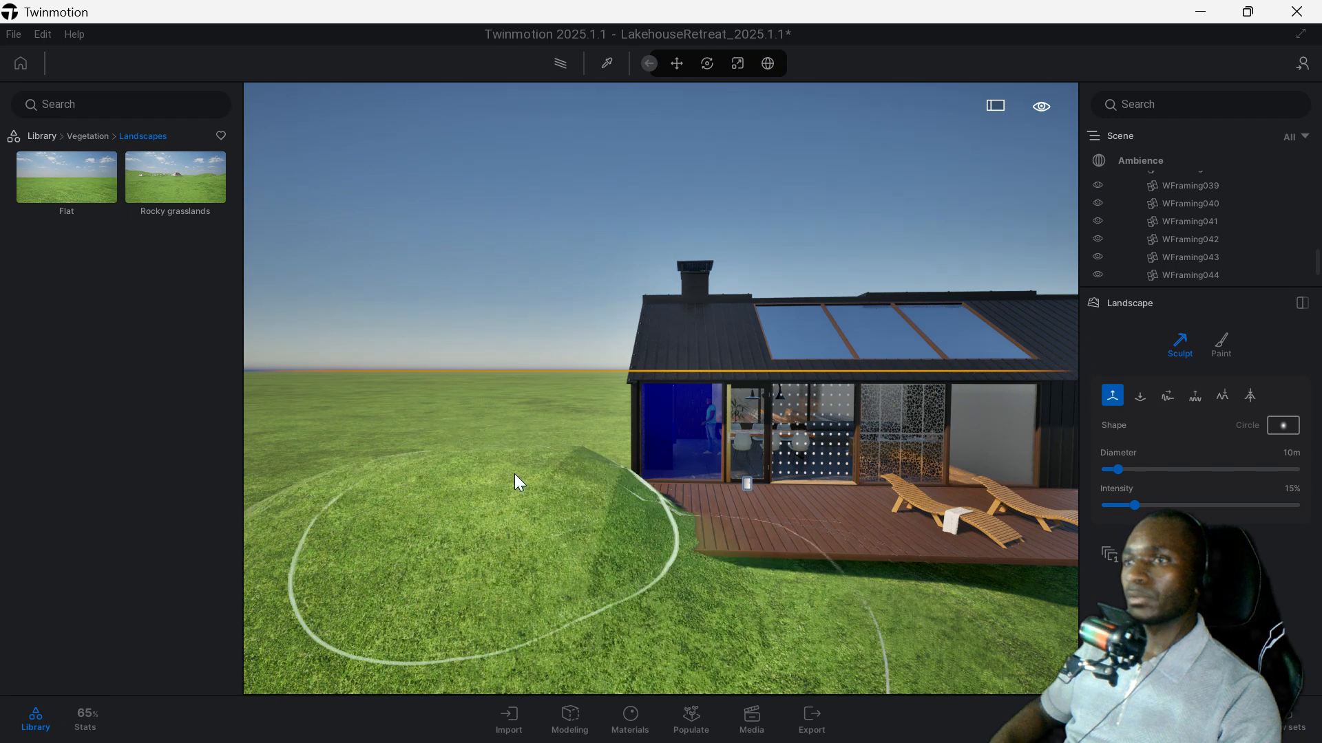
pyautogui.scroll(4, 517, 462)
pyautogui.click(461, 457)
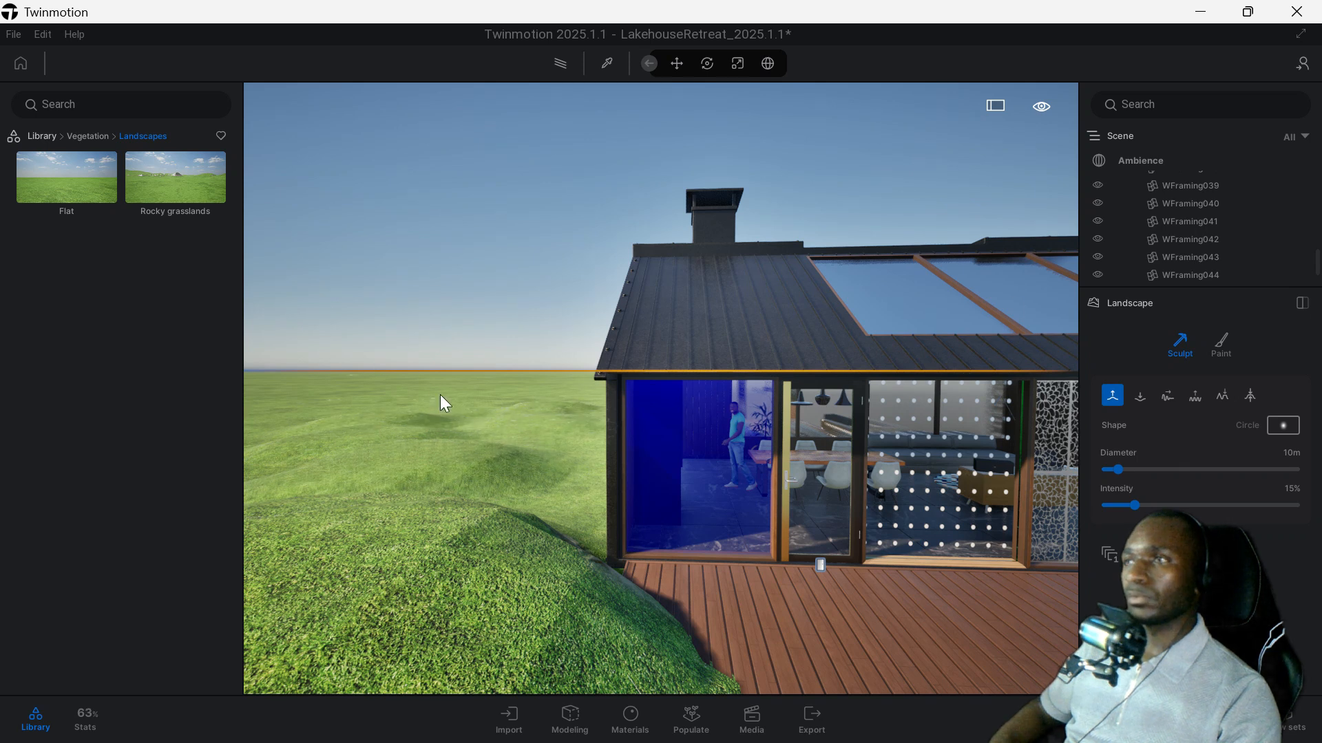
# Lower the raised ground next to the deck with the digging sculpt brush.
pyautogui.click(1140, 395)
pyautogui.scroll(-3, 734, 419)
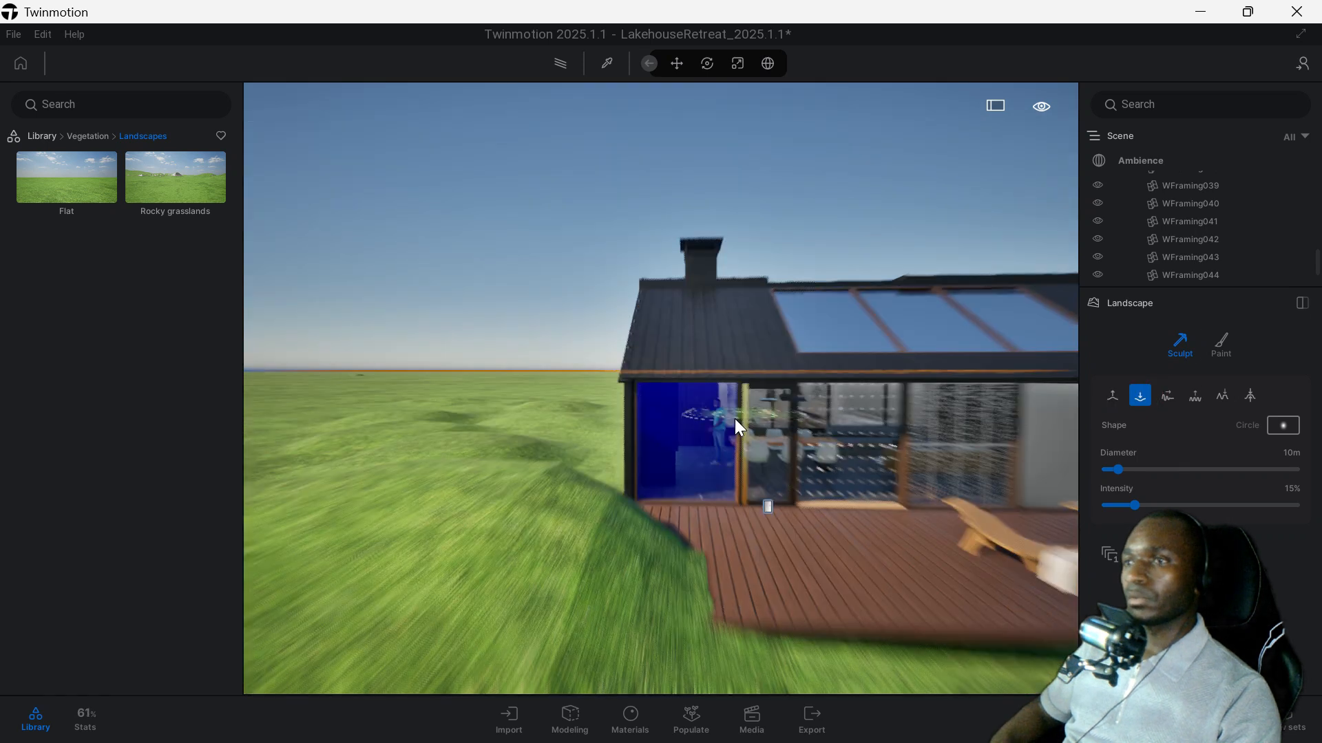
pyautogui.click(549, 491)
pyautogui.moveTo(548, 490)
pyautogui.mouseDown()
pyautogui.moveTo(497, 493)
pyautogui.moveTo(477, 476)
pyautogui.mouseUp()
# Go through the remaining sculpt brushes and level the bumpy ground in front of the deck with the last one.
pyautogui.click(1167, 395)
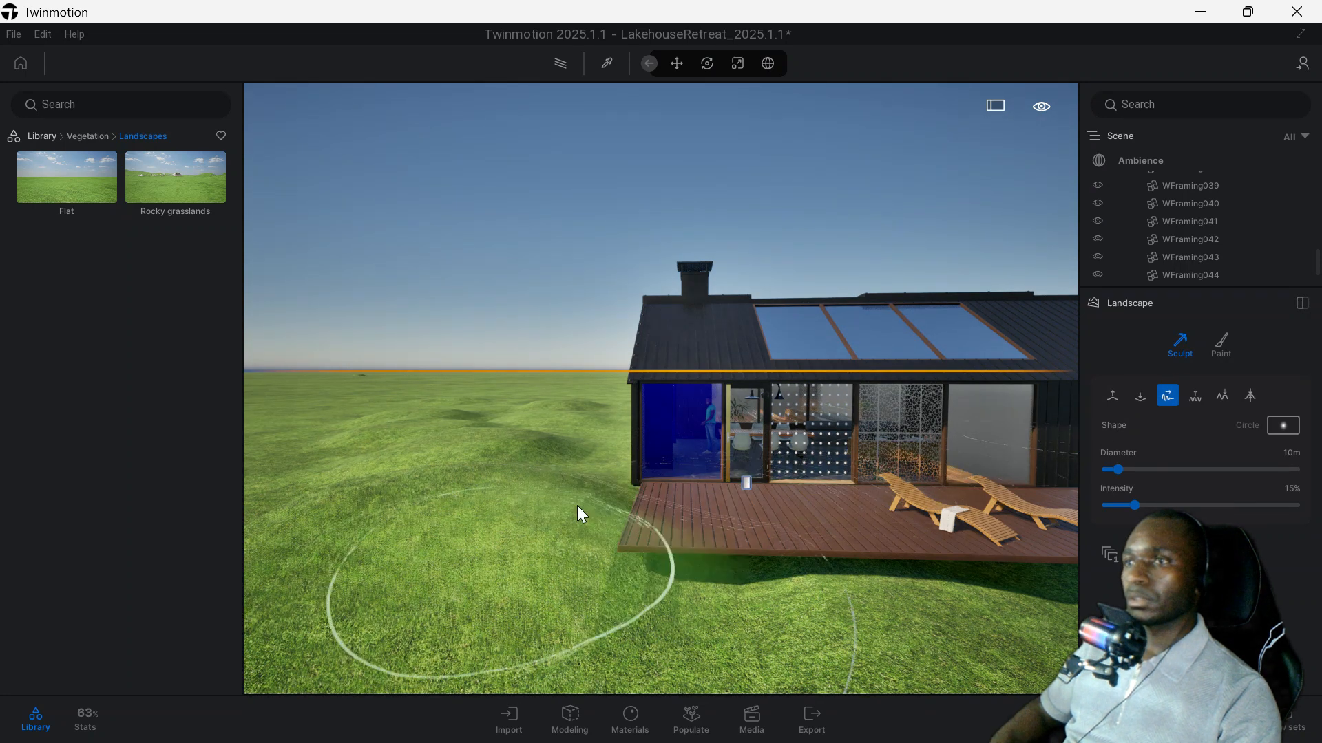
pyautogui.click(1196, 396)
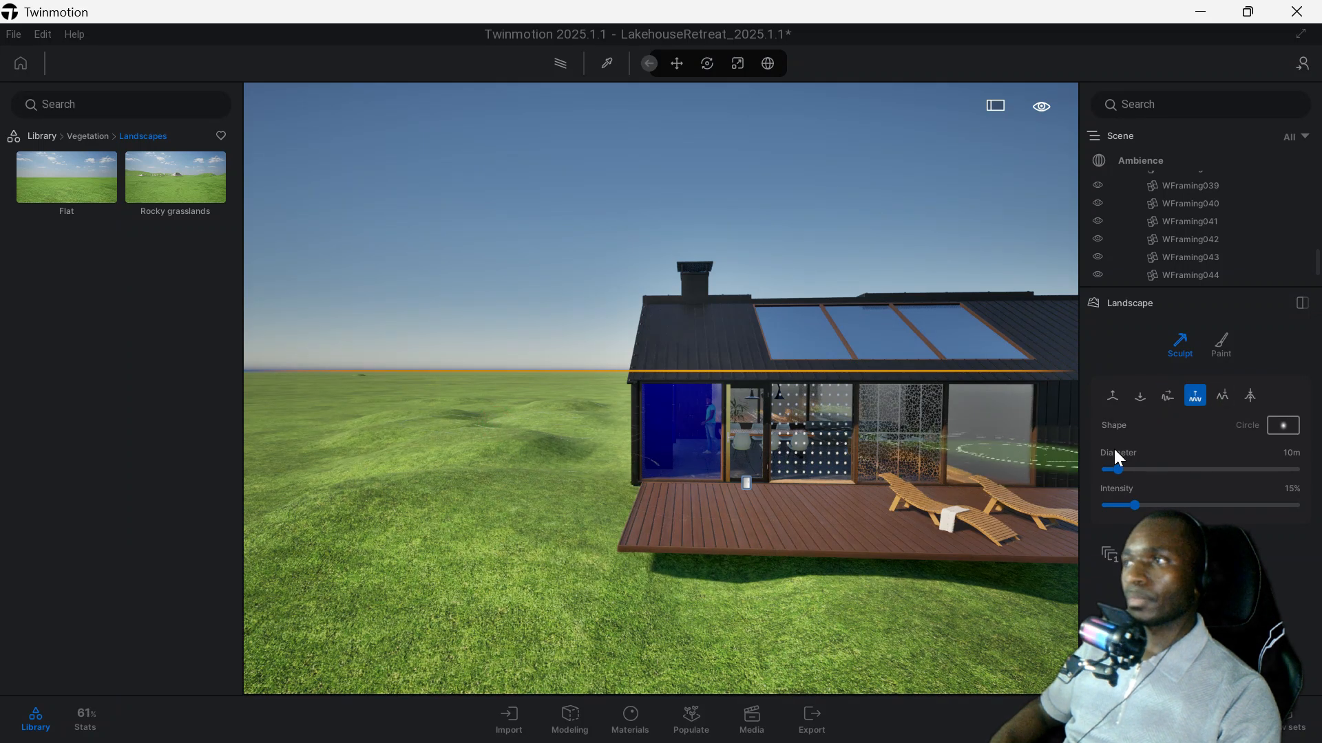
pyautogui.click(1222, 395)
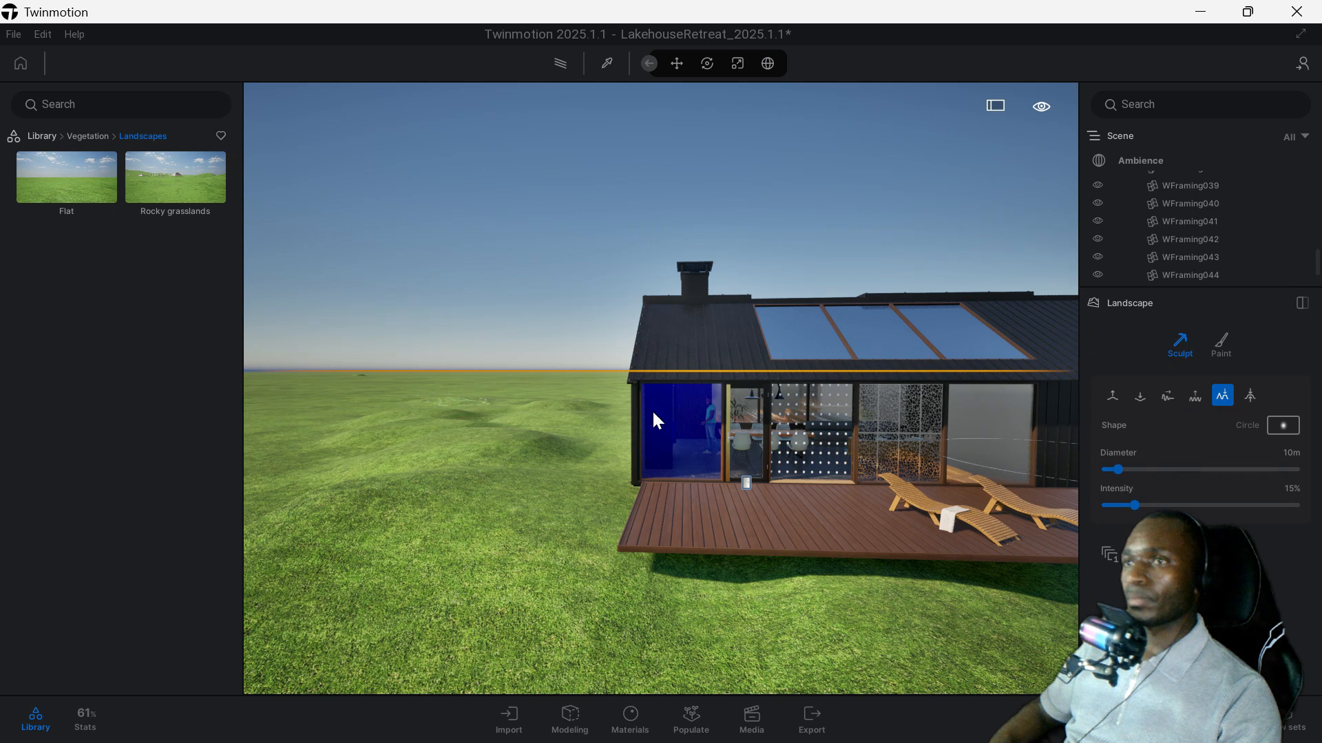
pyautogui.click(1250, 396)
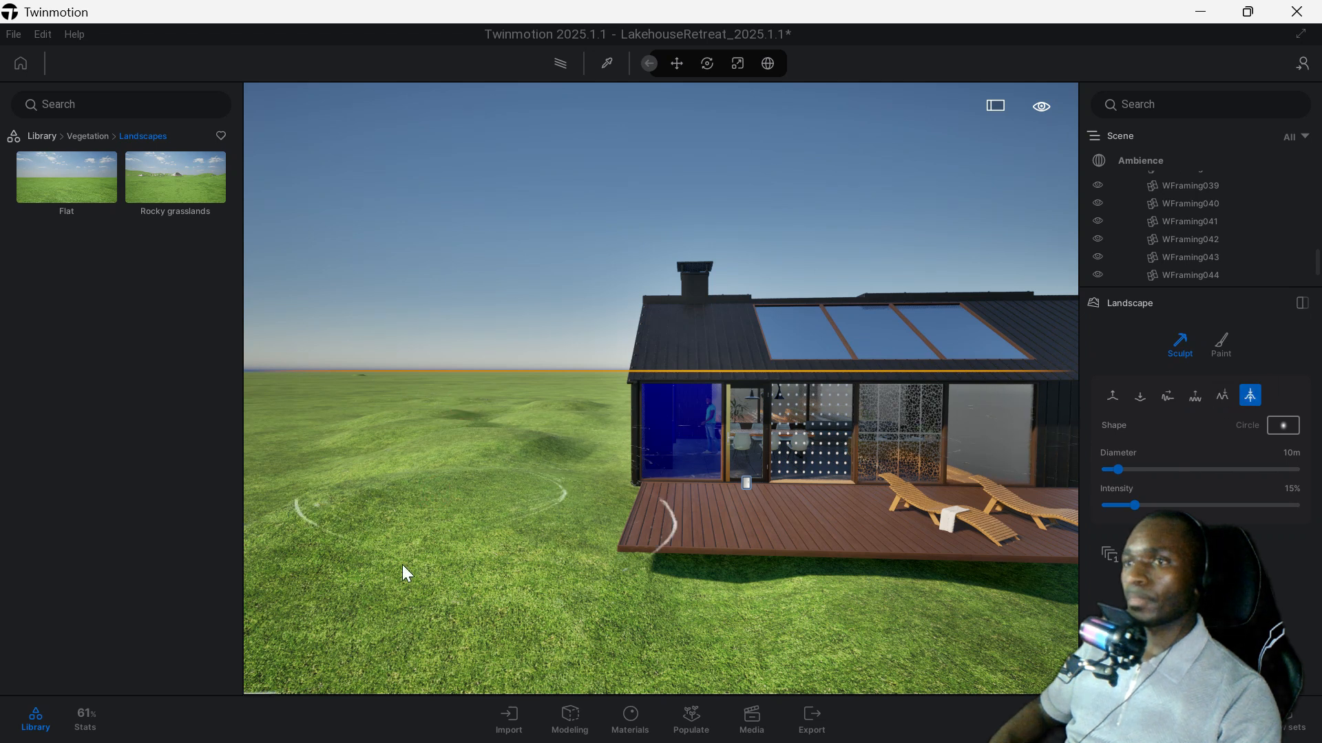
pyautogui.moveTo(593, 616)
pyautogui.mouseDown()
pyautogui.moveTo(601, 603)
pyautogui.moveTo(787, 599)
pyautogui.moveTo(885, 614)
pyautogui.mouseUp()
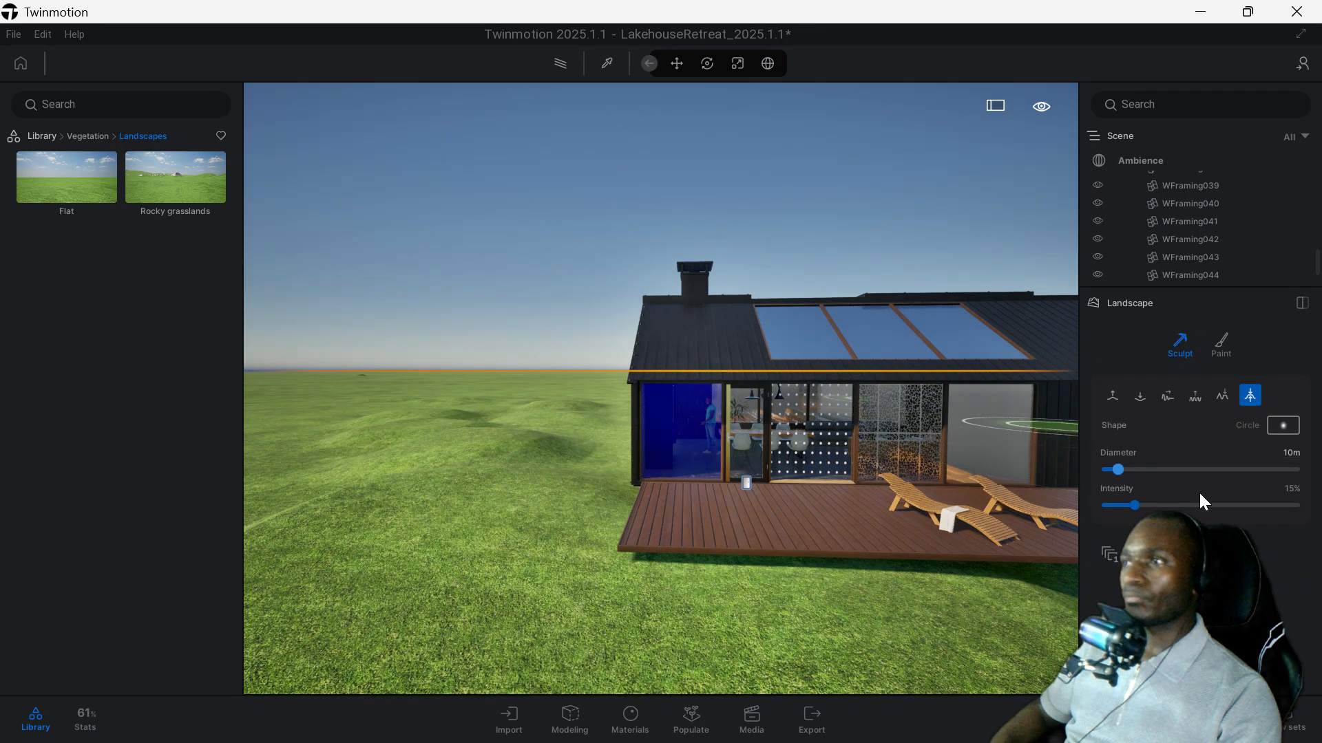
# Try a 22 m sculpt brush on the grass beside the house, and set its diameter to 9 m and intensity to 18%.
pyautogui.moveTo(1122, 471); pyautogui.dragTo(1132, 470)
pyautogui.click(445, 501)
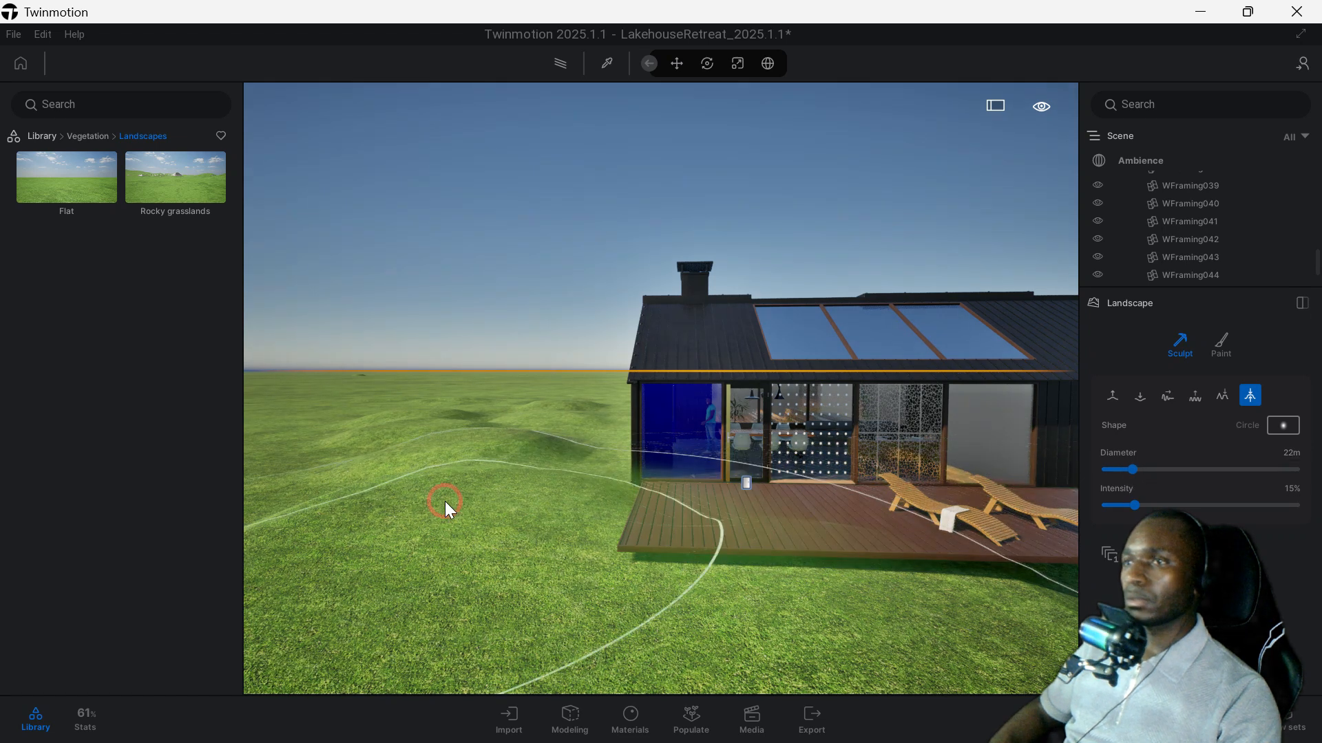
pyautogui.moveTo(1132, 470); pyautogui.dragTo(1116, 470)
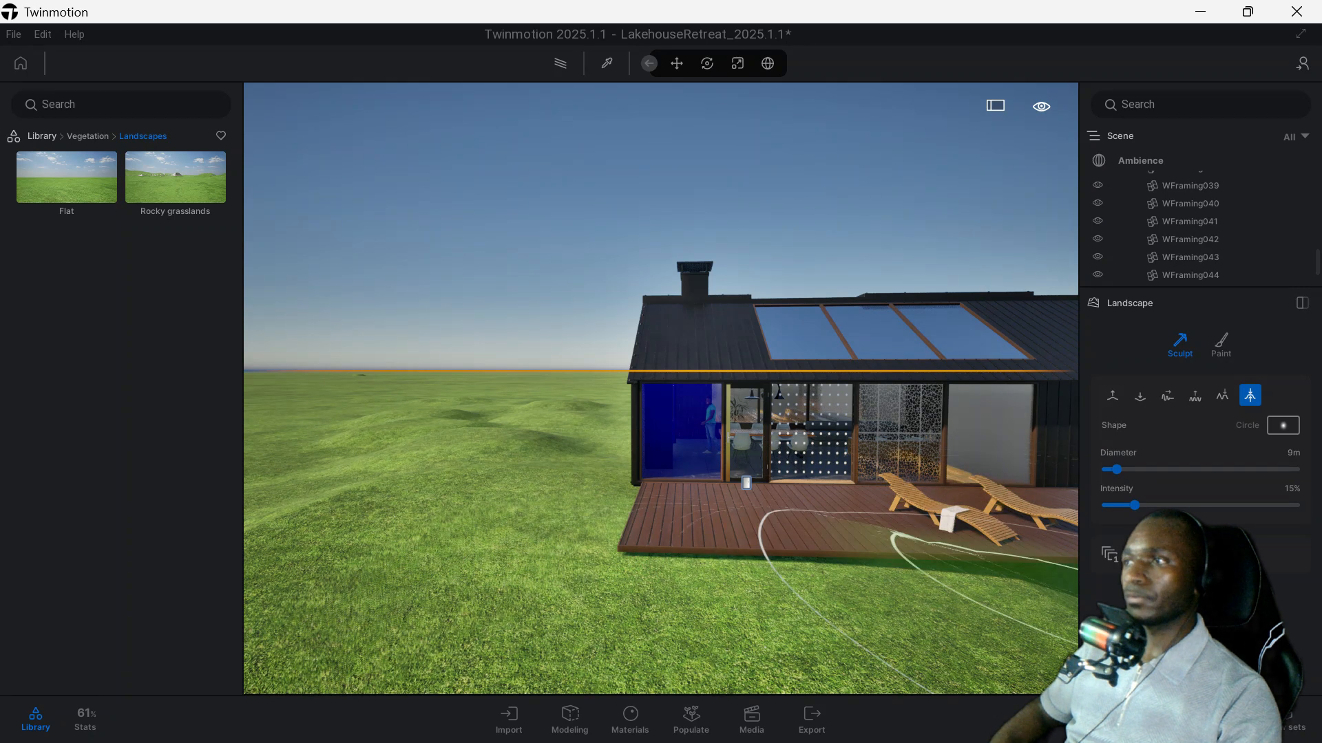
pyautogui.moveTo(1133, 505); pyautogui.dragTo(1140, 505)
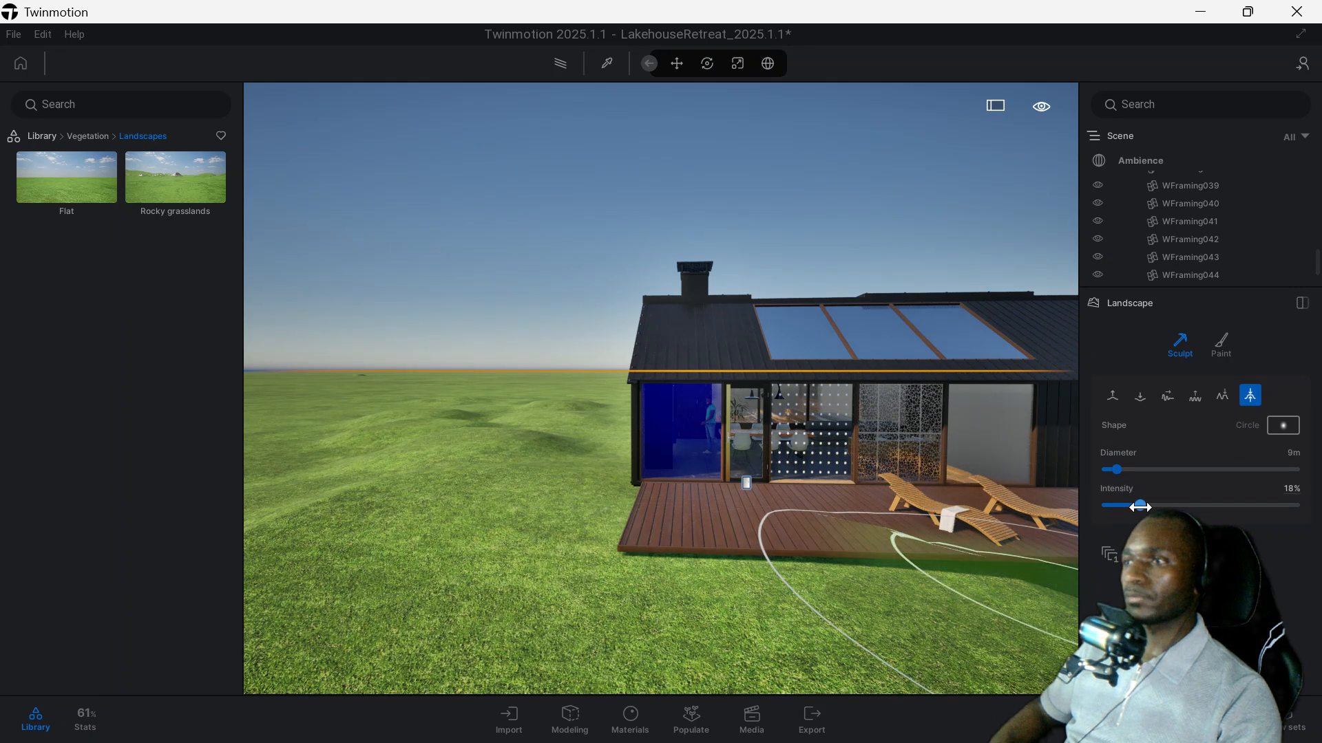
# Sculpt the grass beside and in front of the deck with the 9 m brush at 18% intensity.
pyautogui.scroll(-3, 503, 468)
pyautogui.click(442, 473)
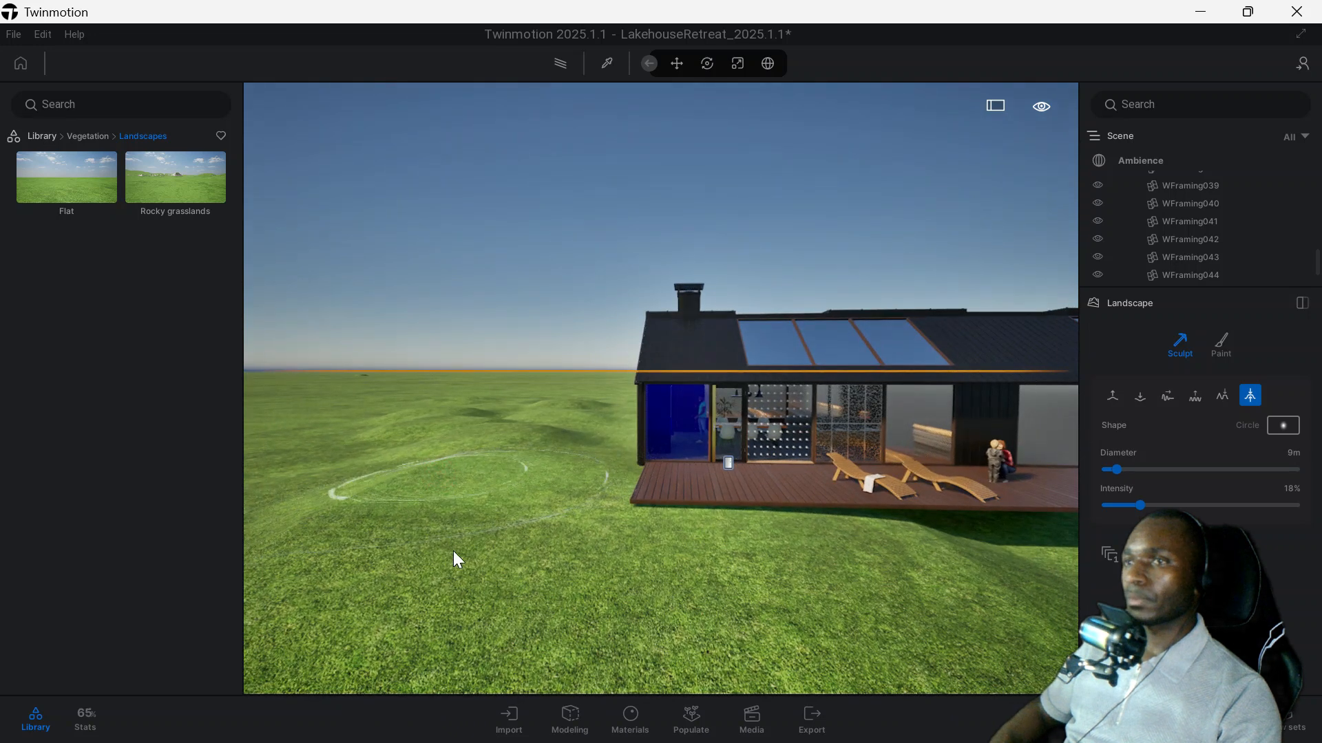
pyautogui.click(1011, 532)
pyautogui.moveTo(964, 548); pyautogui.dragTo(811, 575, button='middle')
pyautogui.click(812, 590)
pyautogui.scroll(5, 680, 586)
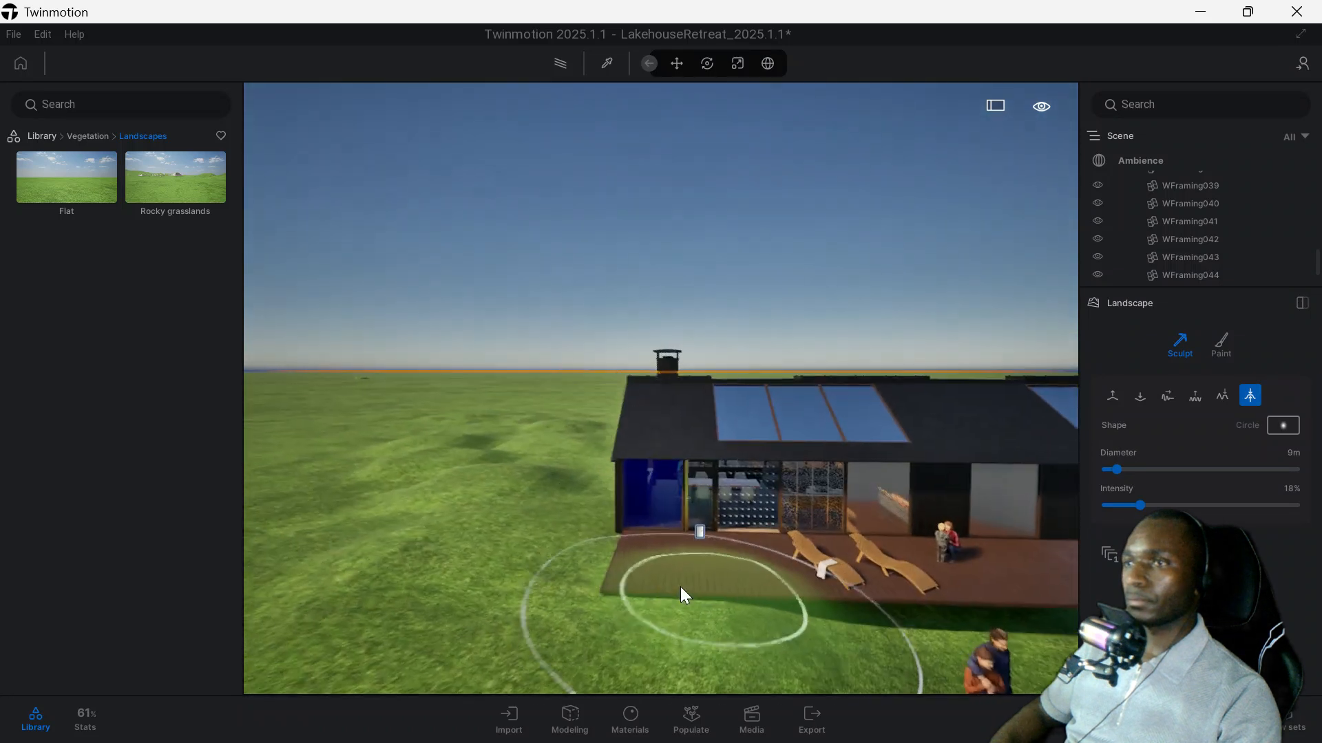
pyautogui.scroll(5, 588, 556)
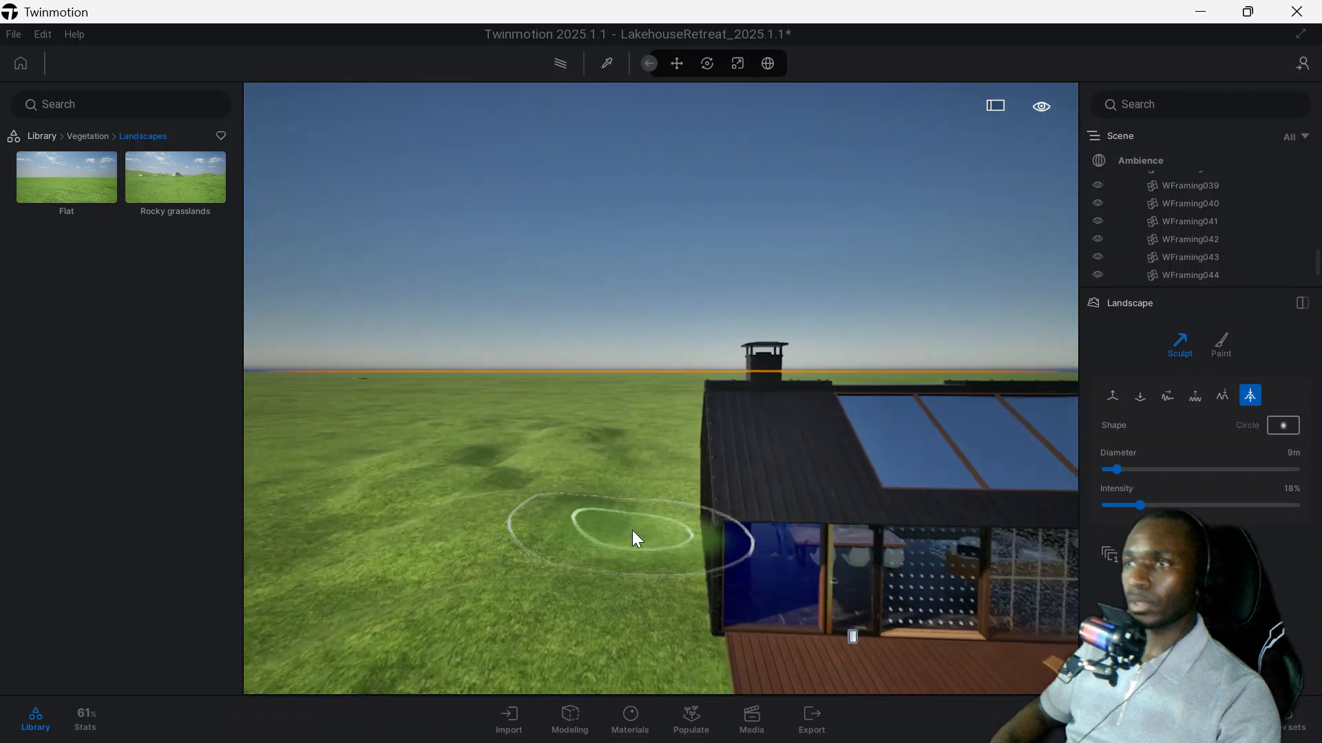
pyautogui.scroll(-2, 630, 538)
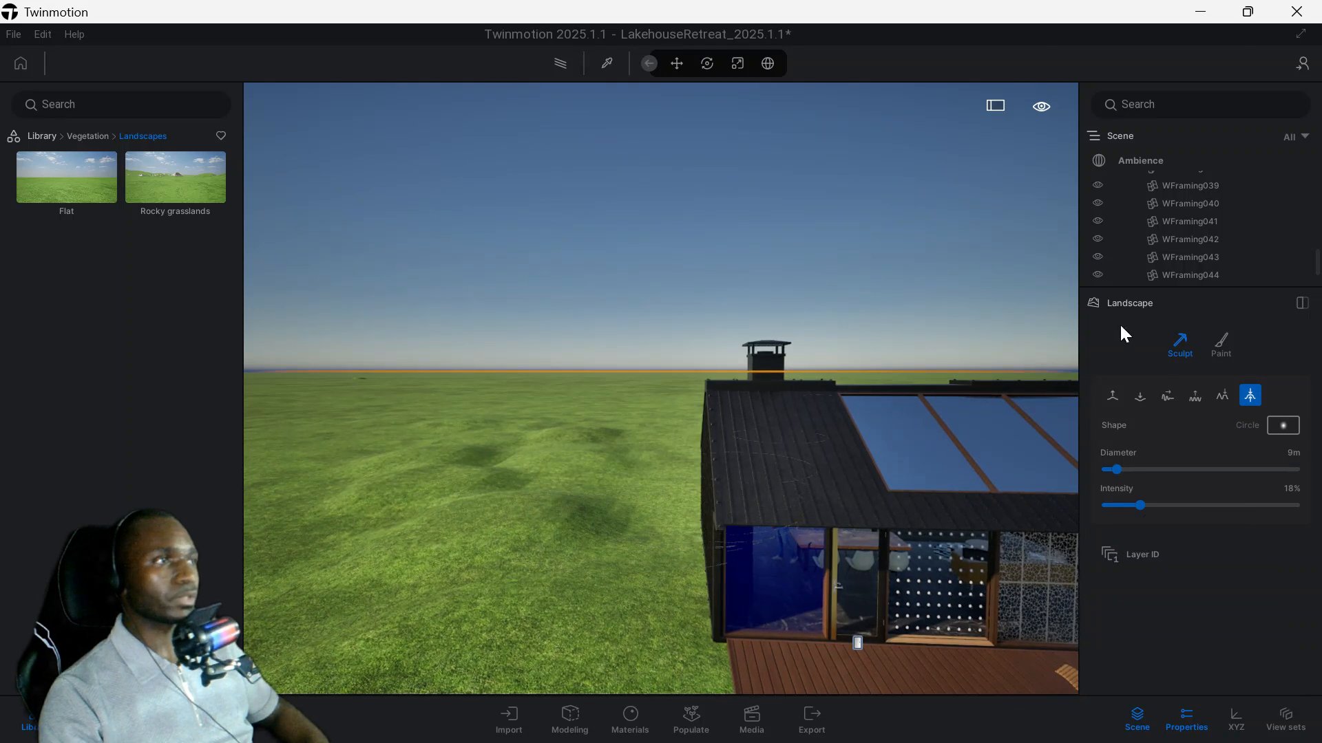
# Paint the mound and the grass beside the house with the brownish grassy ground texture at 10 m diameter and 100% opacity.
pyautogui.click(1221, 349)
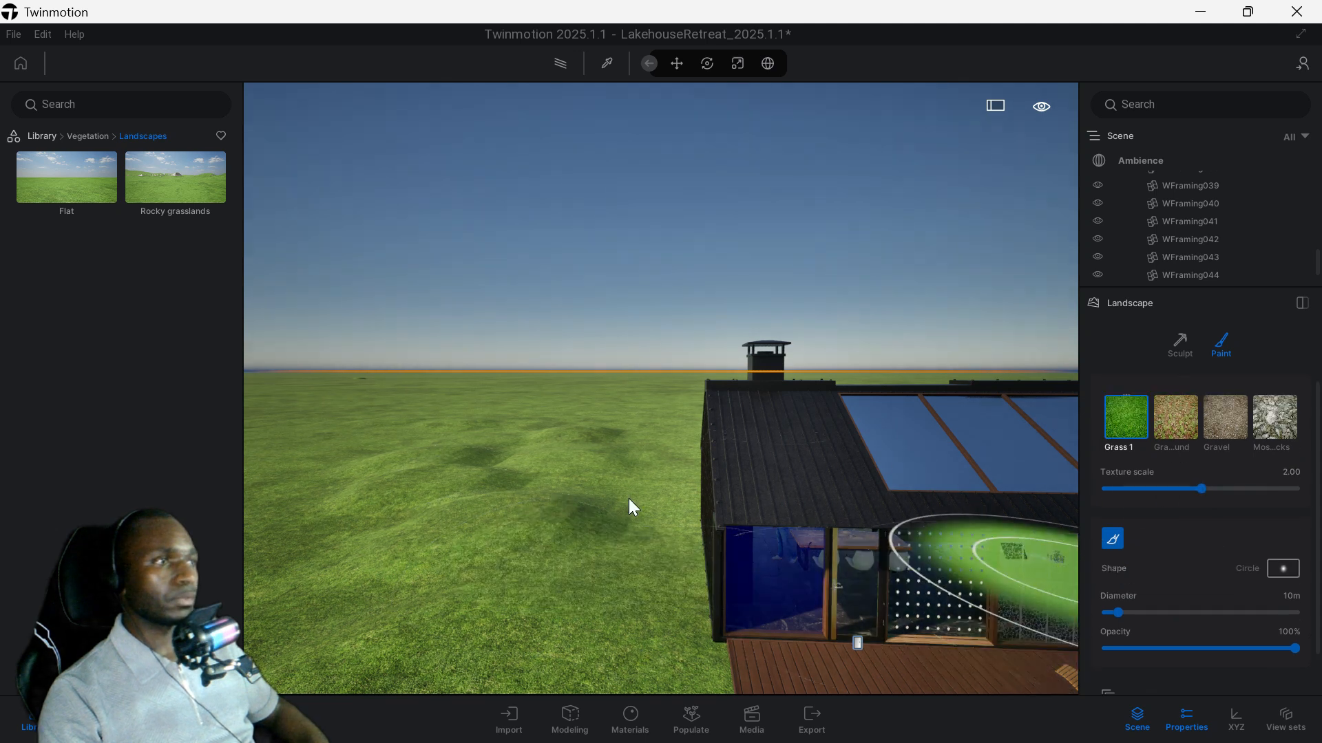
pyautogui.click(1171, 428)
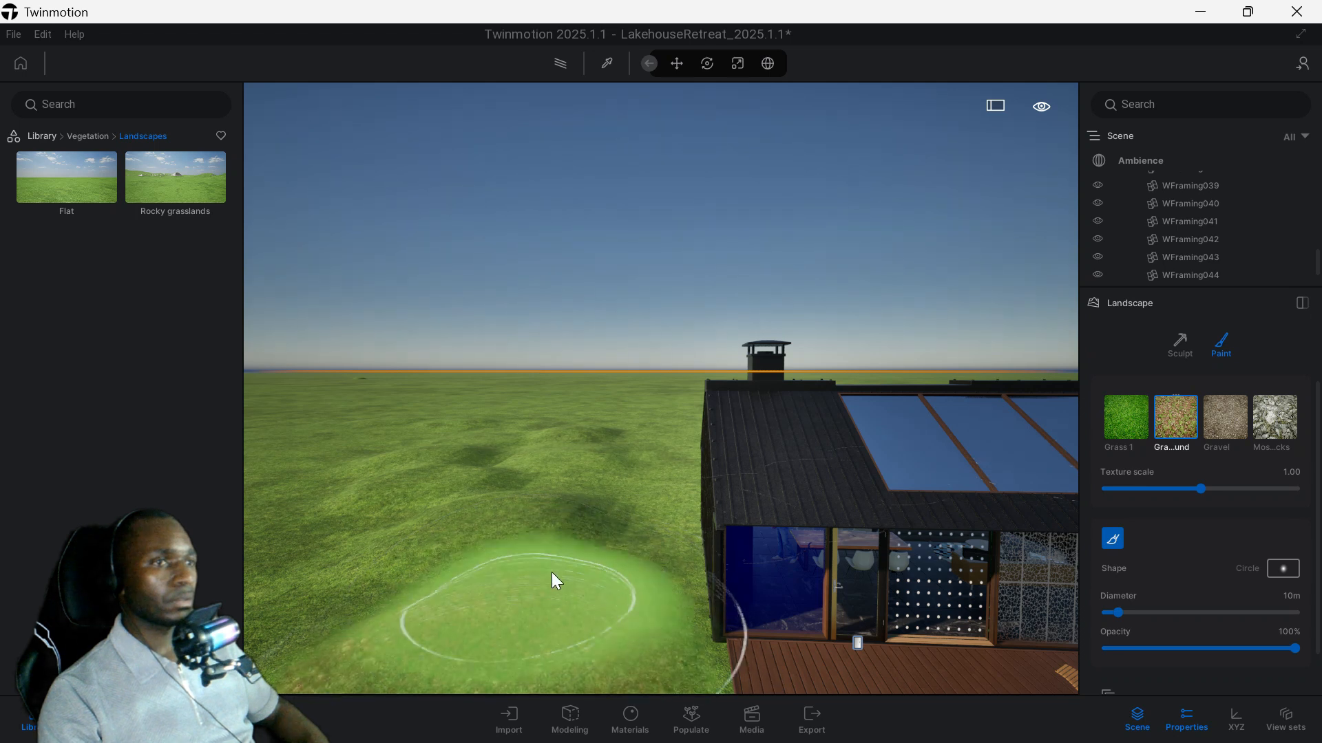
pyautogui.click(551, 572)
pyautogui.press('w')
pyautogui.press('a')
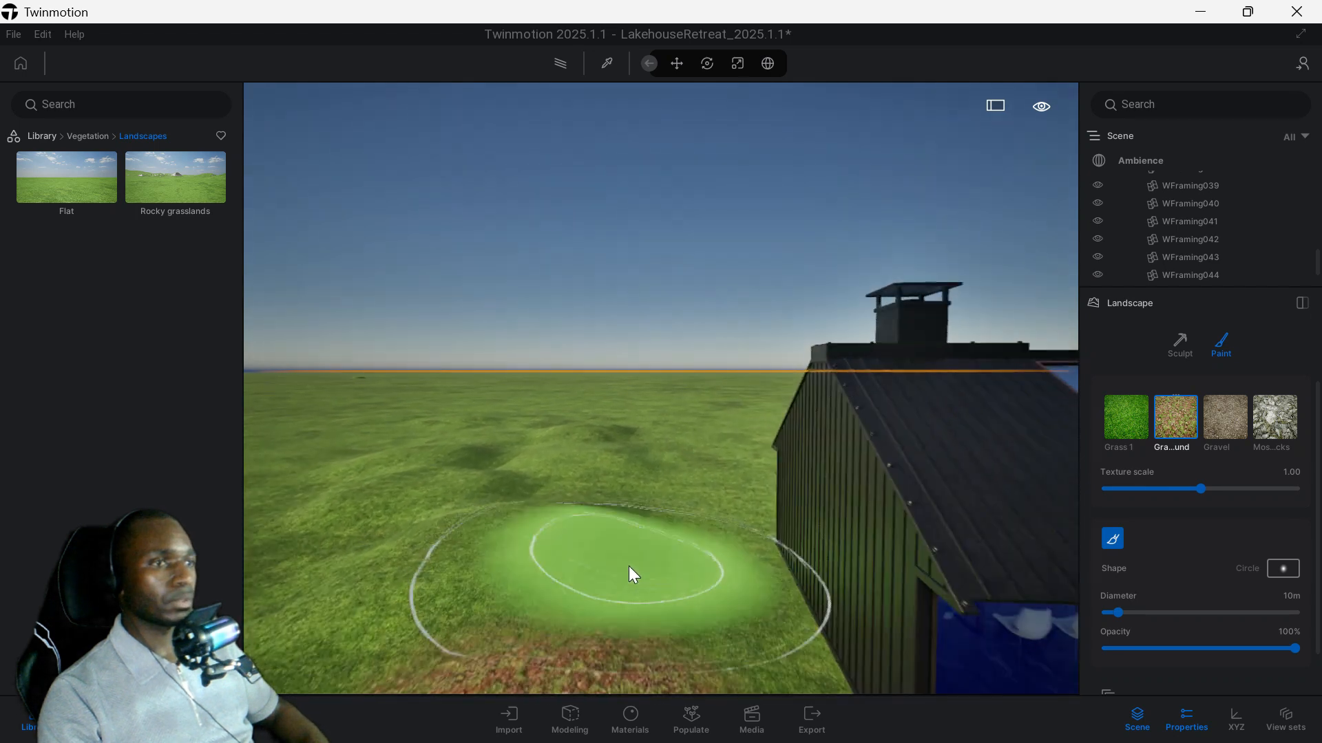
pyautogui.press('q')
pyautogui.click(799, 371)
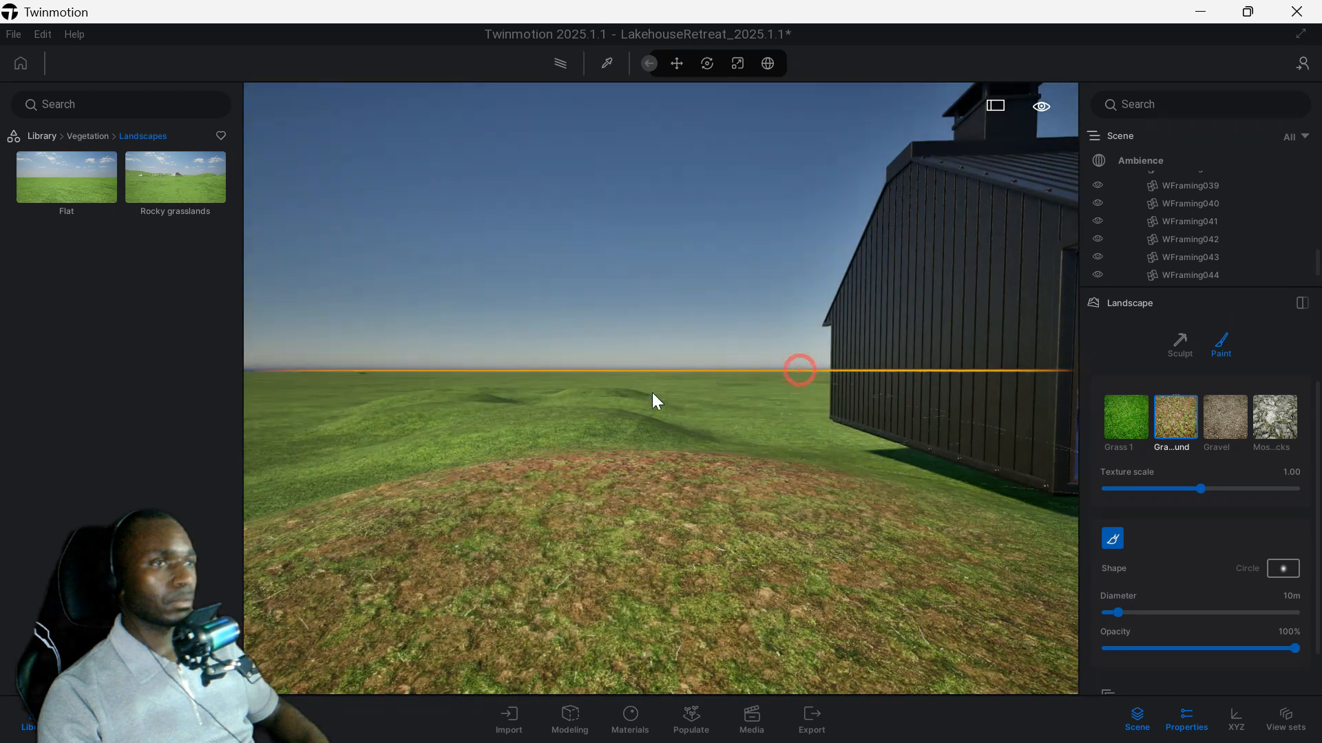
pyautogui.moveTo(695, 424); pyautogui.dragTo(813, 486)
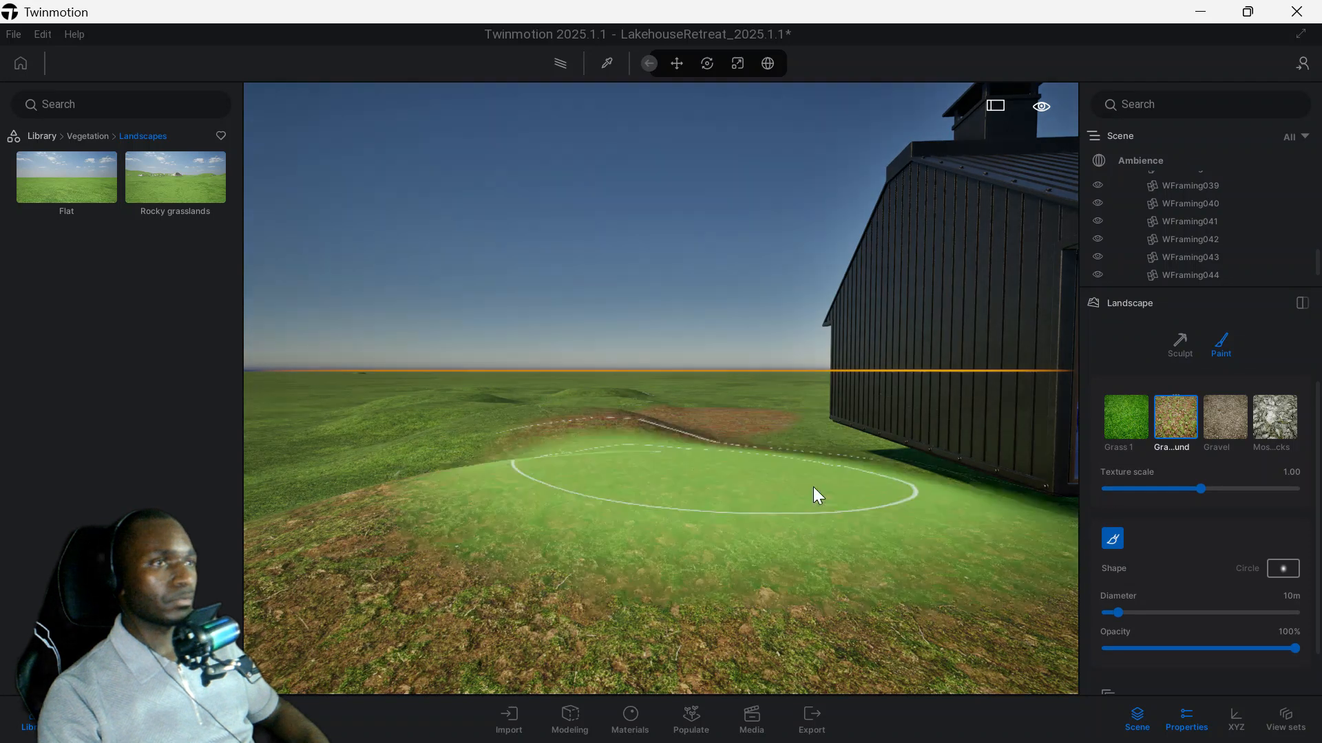
pyautogui.press('s')
pyautogui.press('d')
pyautogui.press('e')
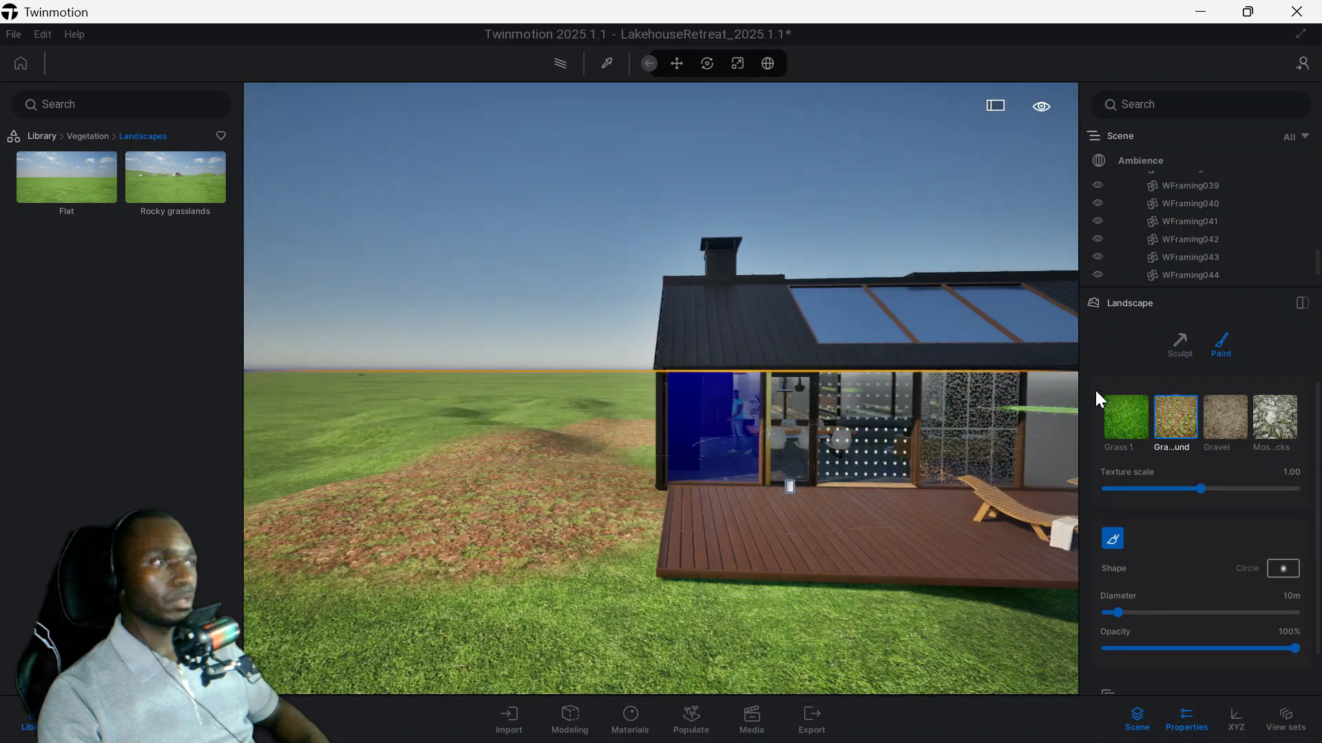
# Paint the grass in front of the mound and deck with the Gravel texture at 10 m diameter.
pyautogui.click(1229, 421)
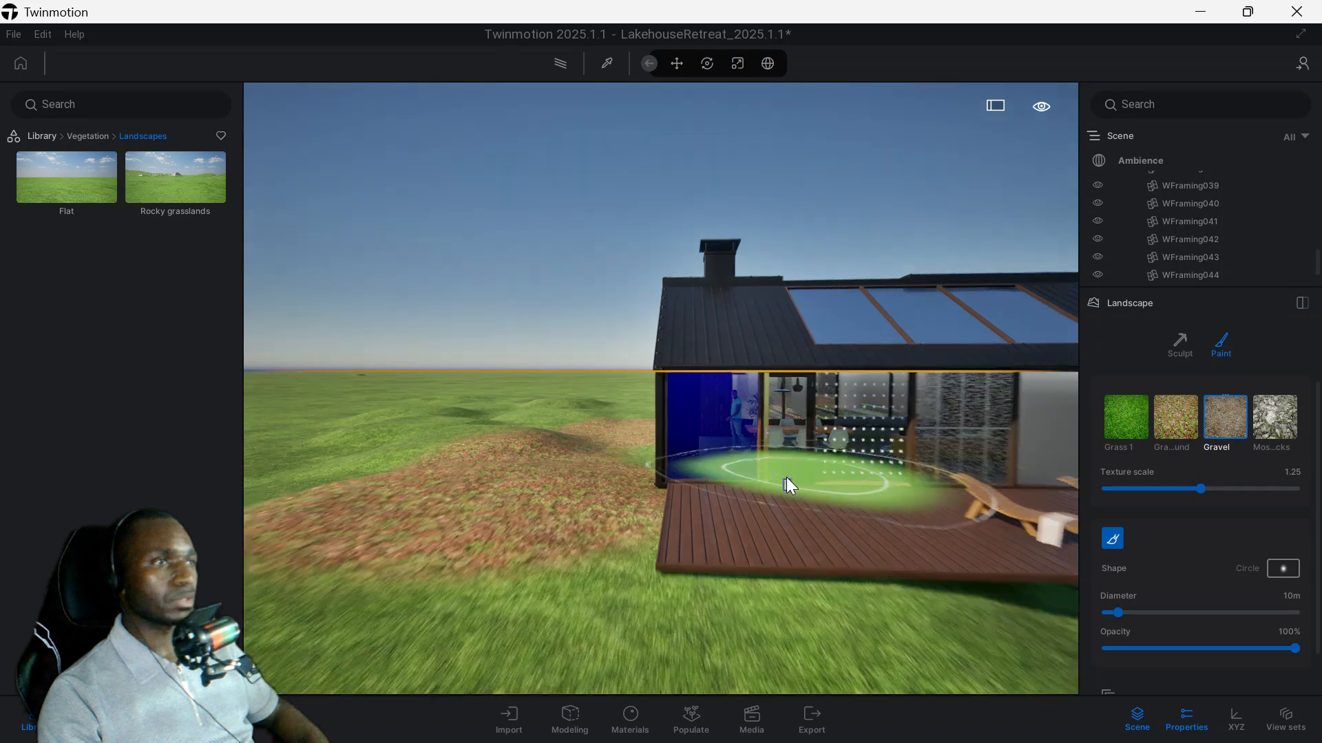
pyautogui.press('s')
pyautogui.press('w')
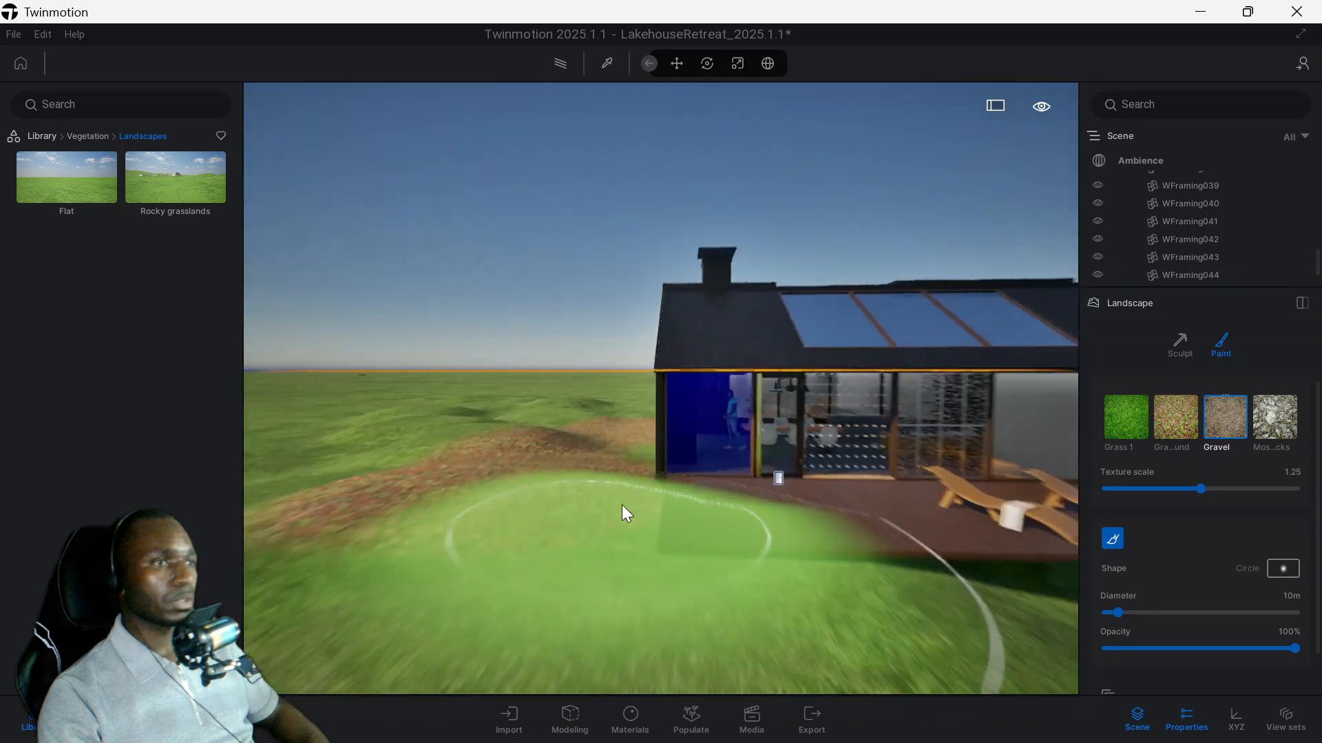
pyautogui.press('s')
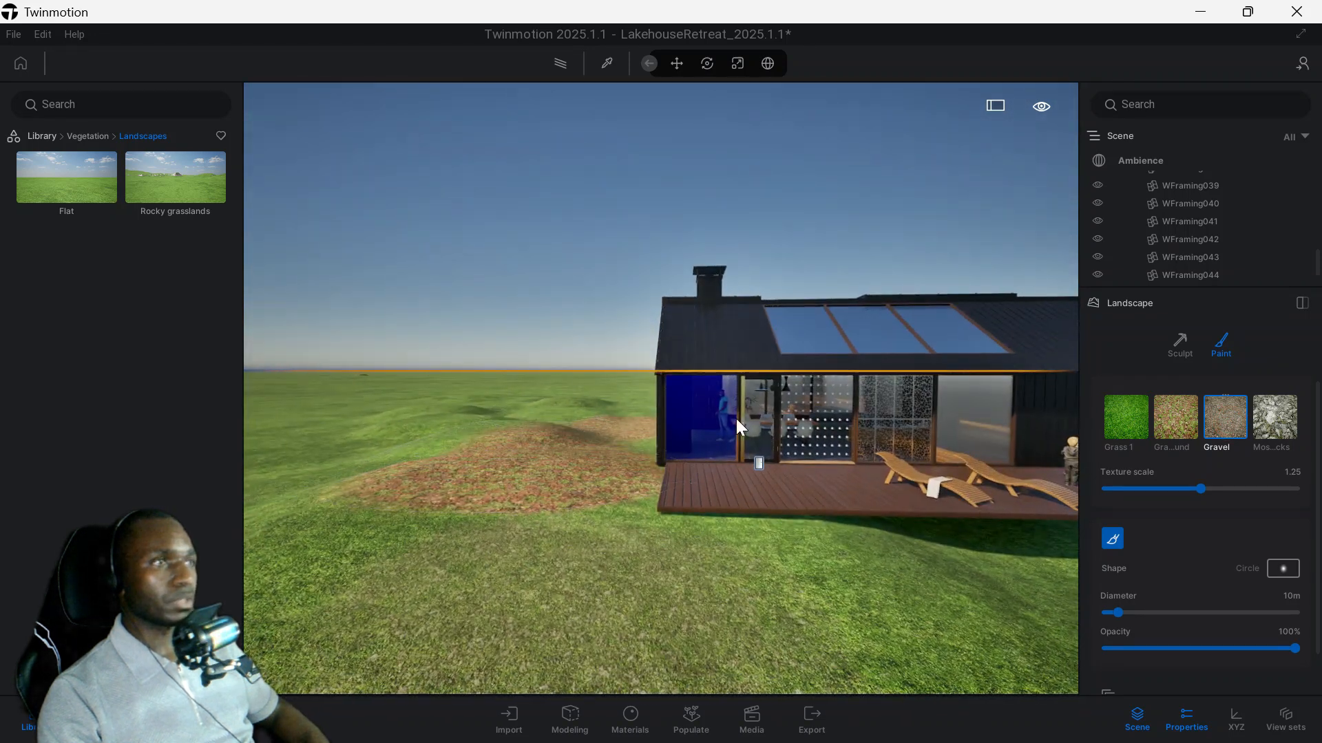
# Paint the two mounds beside the house with the mossy rocks texture at 10 m diameter, and stop painting.
pyautogui.click(1275, 417)
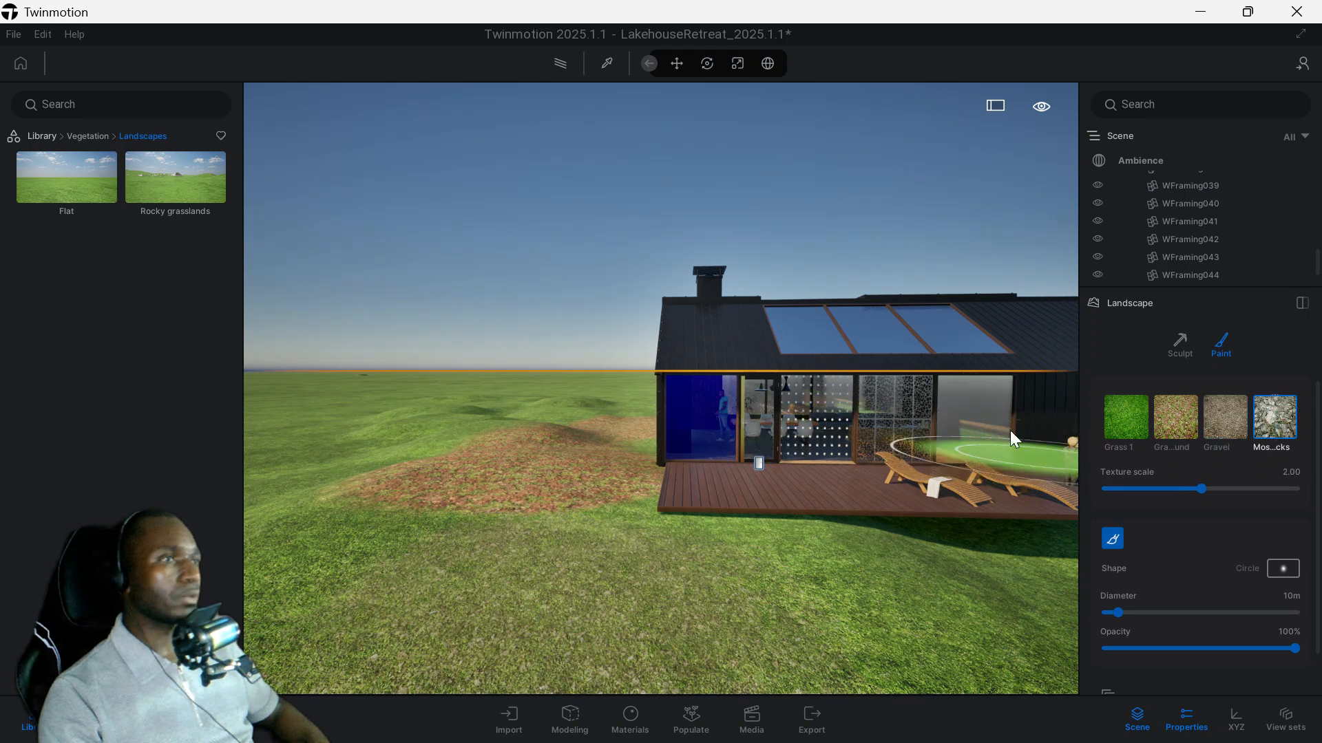
pyautogui.moveTo(541, 477)
pyautogui.mouseDown(button='middle')
pyautogui.moveTo(493, 484)
pyautogui.moveTo(506, 506)
pyautogui.moveTo(611, 506)
pyautogui.mouseUp(button='middle')
pyautogui.moveTo(535, 634)
pyautogui.mouseDown()
pyautogui.moveTo(553, 551)
pyautogui.moveTo(489, 525)
pyautogui.moveTo(597, 522)
pyautogui.mouseUp()
pyautogui.scroll(2, 551, 552)
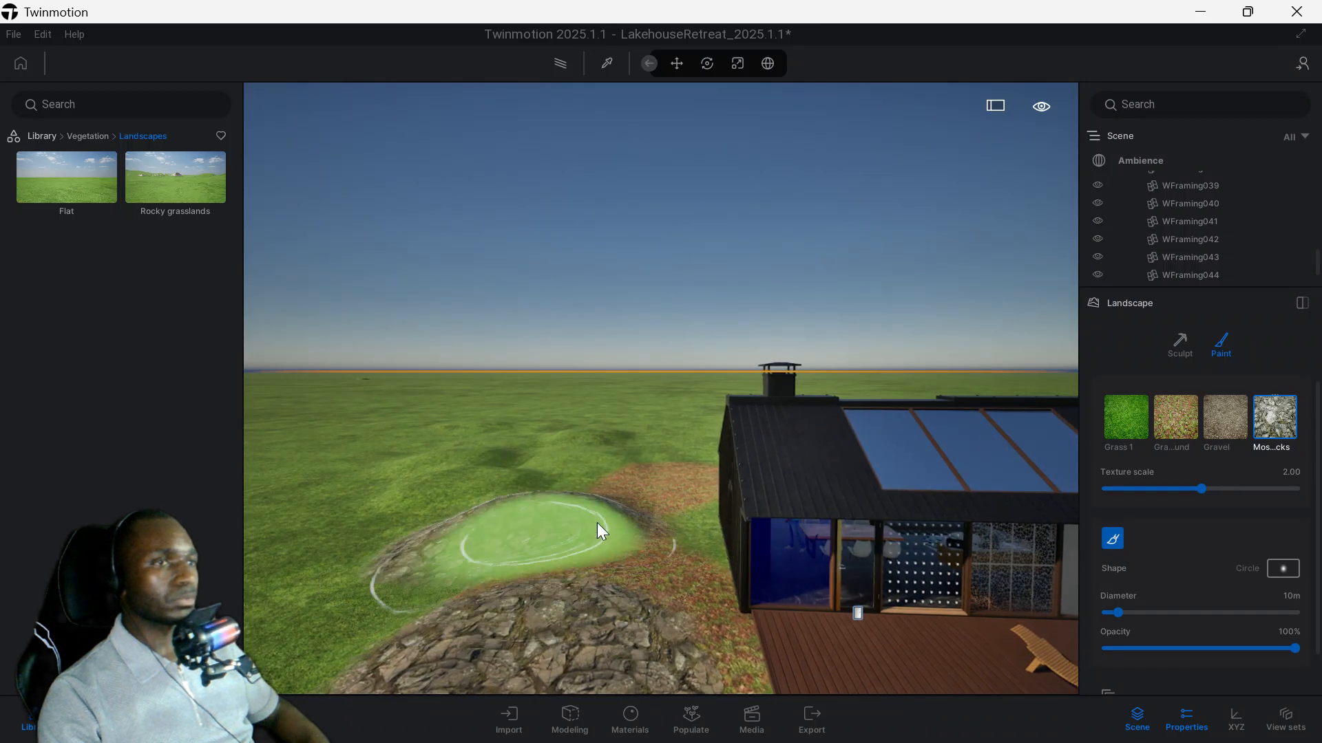
pyautogui.scroll(3, 589, 497)
pyautogui.moveTo(602, 541); pyautogui.dragTo(600, 510, button='middle')
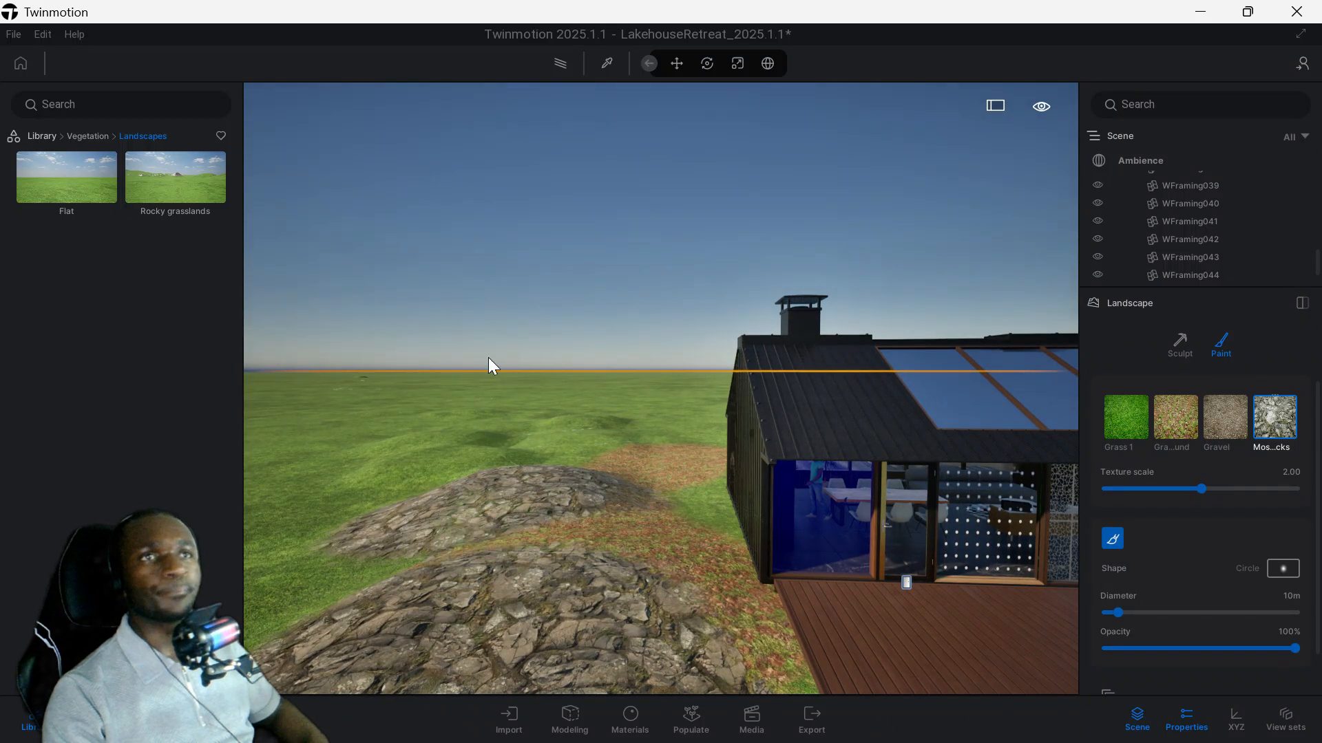
pyautogui.press('e')
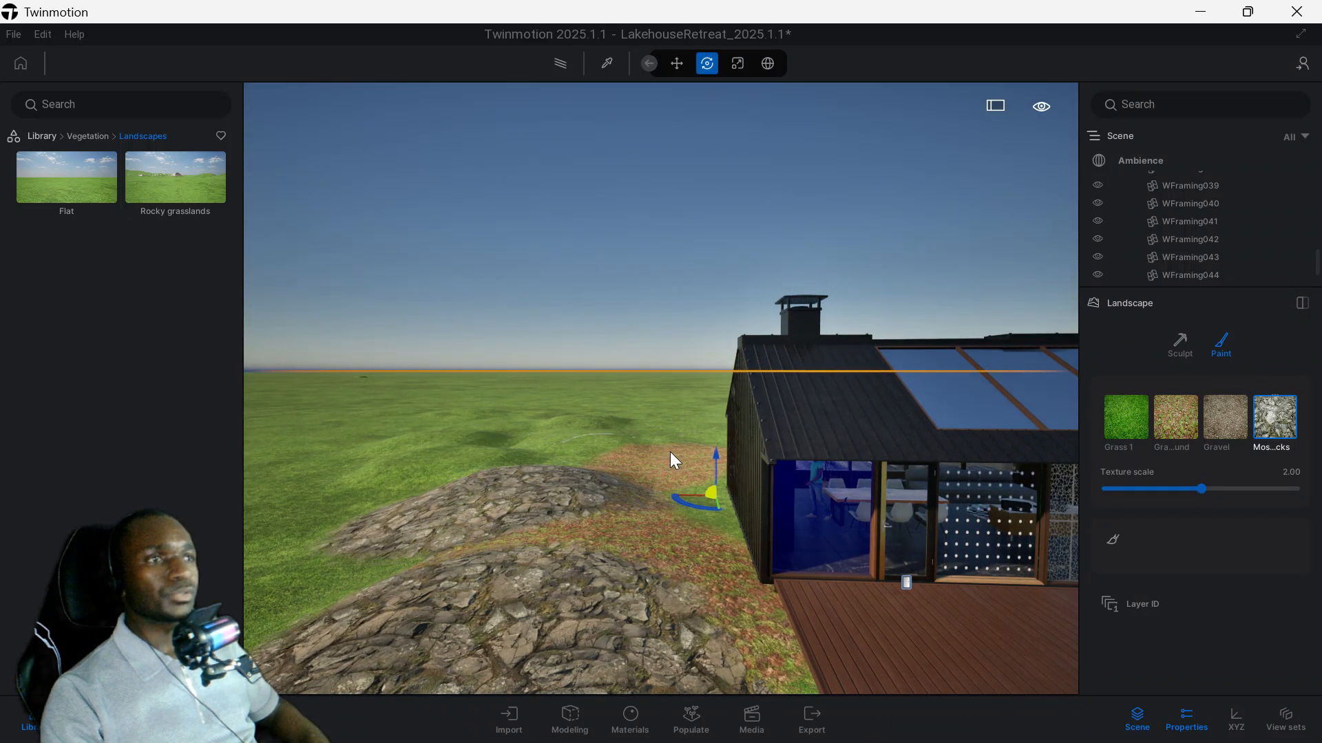
# Place a Chinaberry Tree and a Littleleaf Linden from the library's Trees category on the far rocky mound.
pyautogui.click(90, 136)
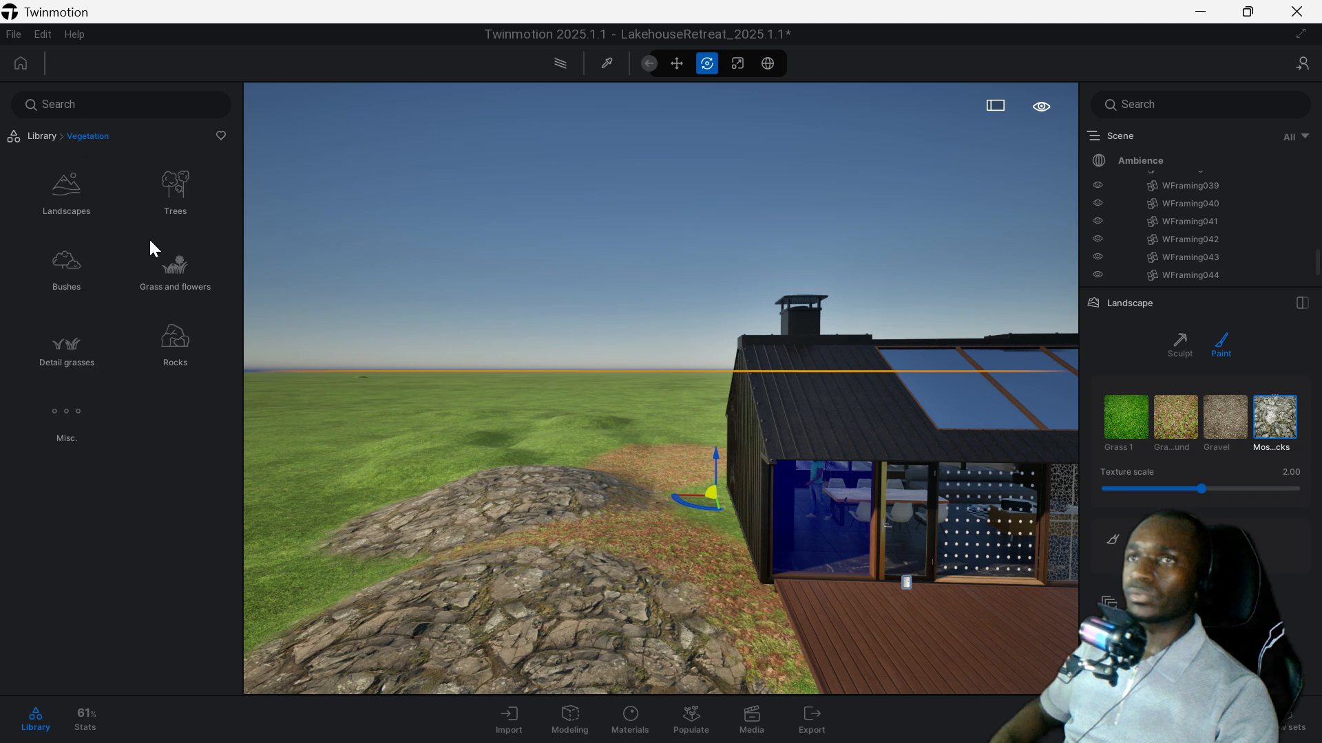
pyautogui.click(170, 191)
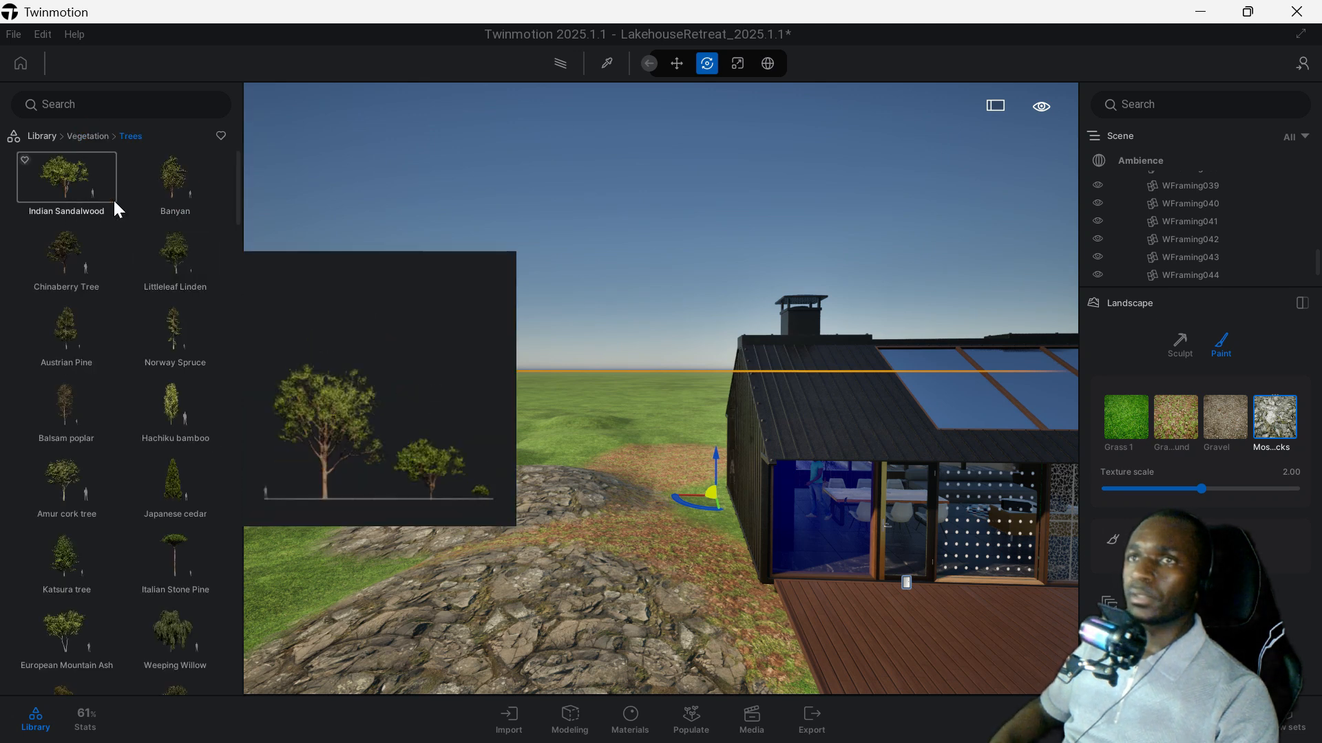
pyautogui.scroll(-1, 92, 201)
pyautogui.click(77, 201)
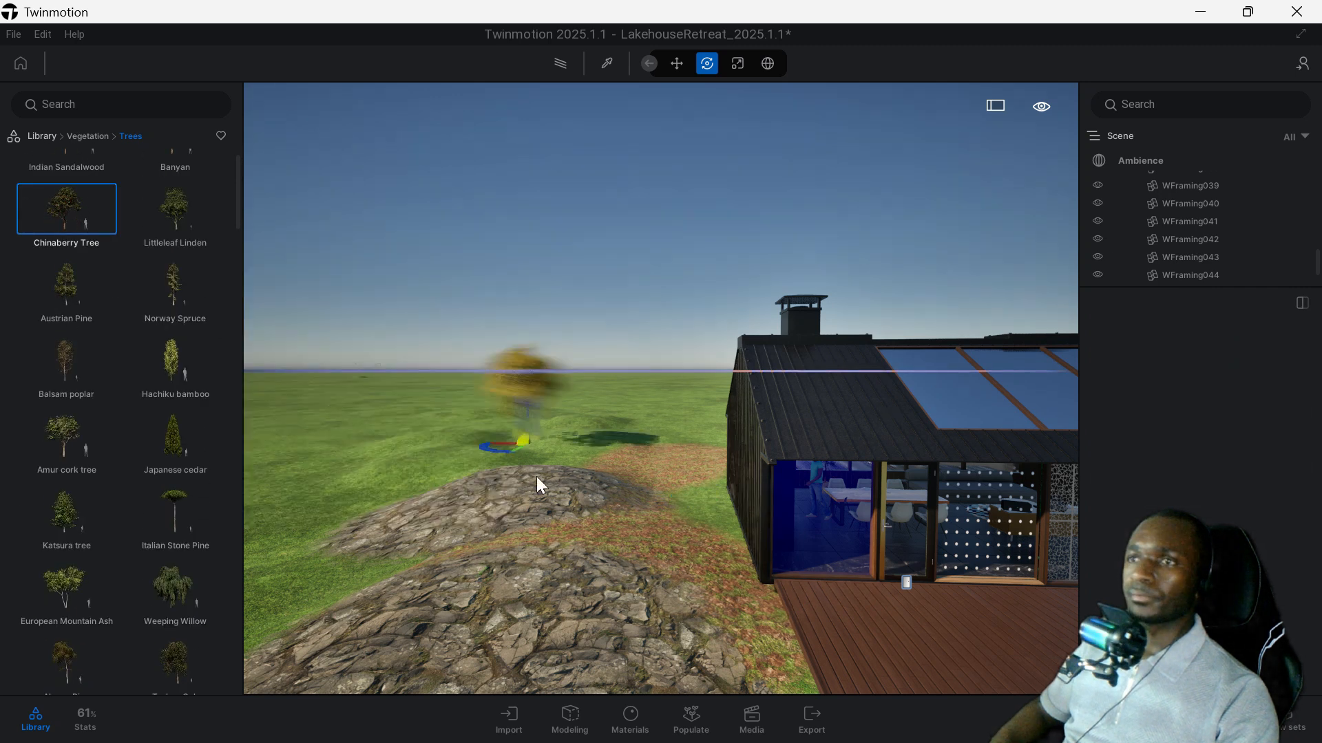
pyautogui.click(506, 494)
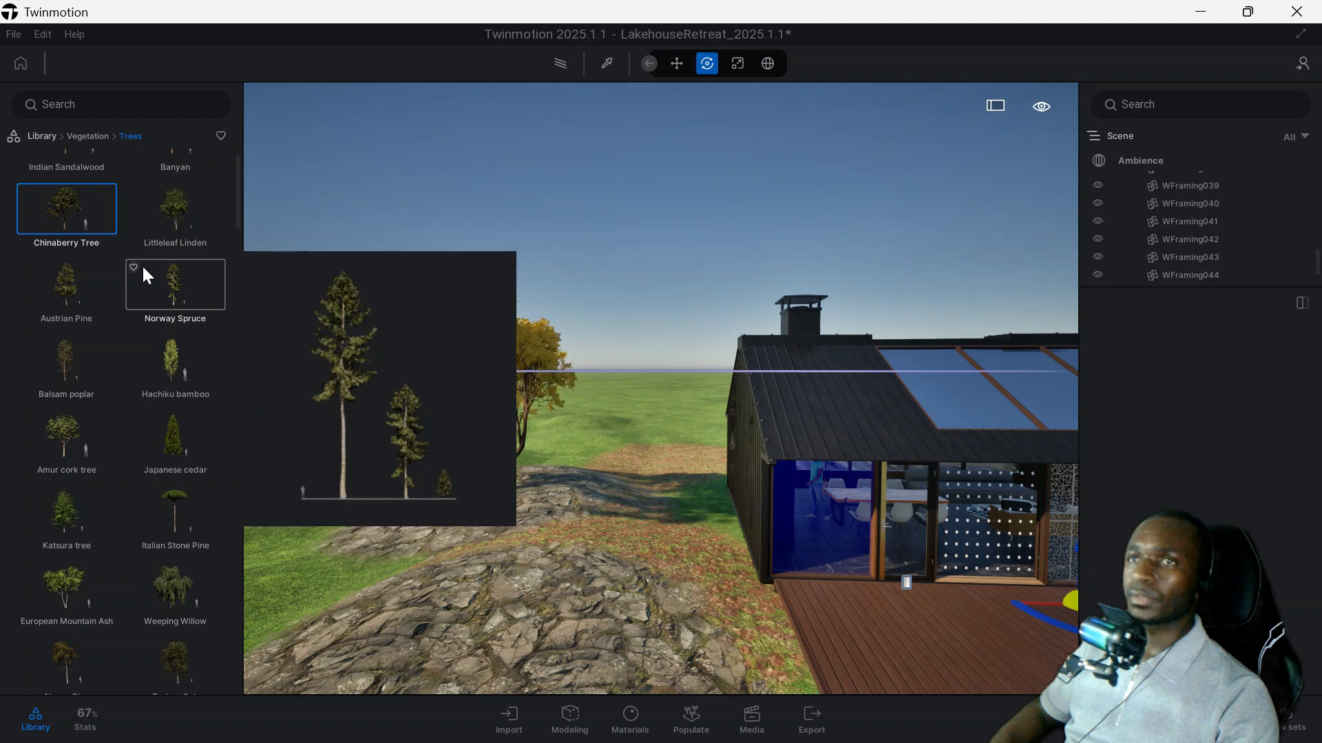
pyautogui.click(168, 225)
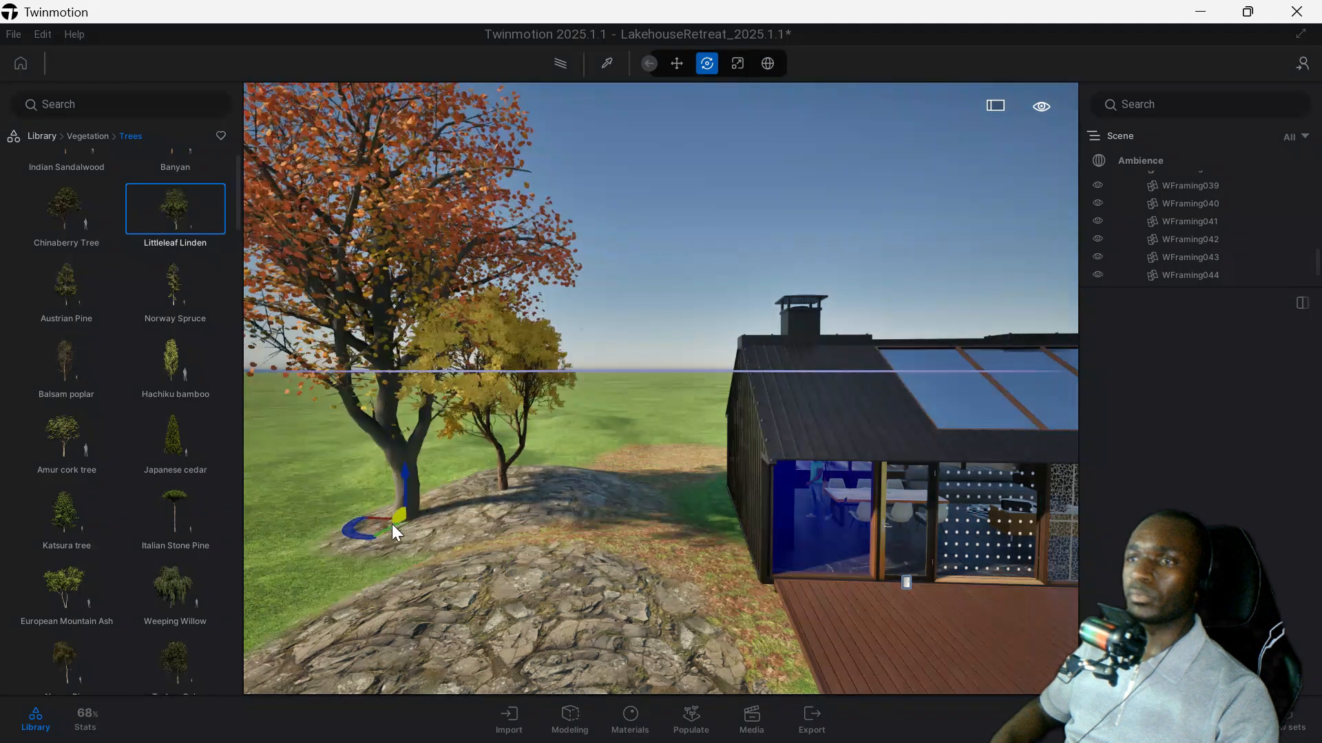
pyautogui.click(391, 523)
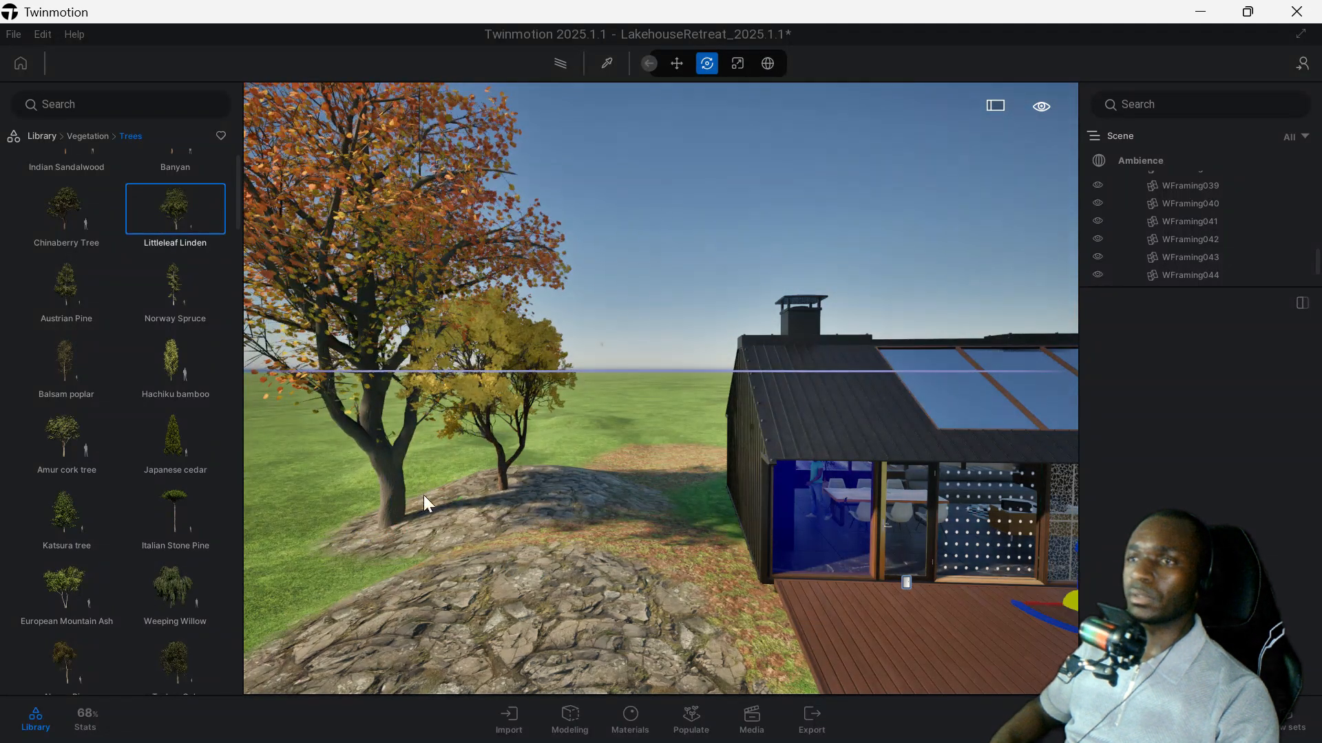
# Select the Littleleaf Linden and reposition it at the outer edge of the rocky mound, behind the Chinaberry Tree's side.
pyautogui.click(394, 481)
pyautogui.moveTo(382, 543); pyautogui.dragTo(315, 569)
pyautogui.click(399, 541)
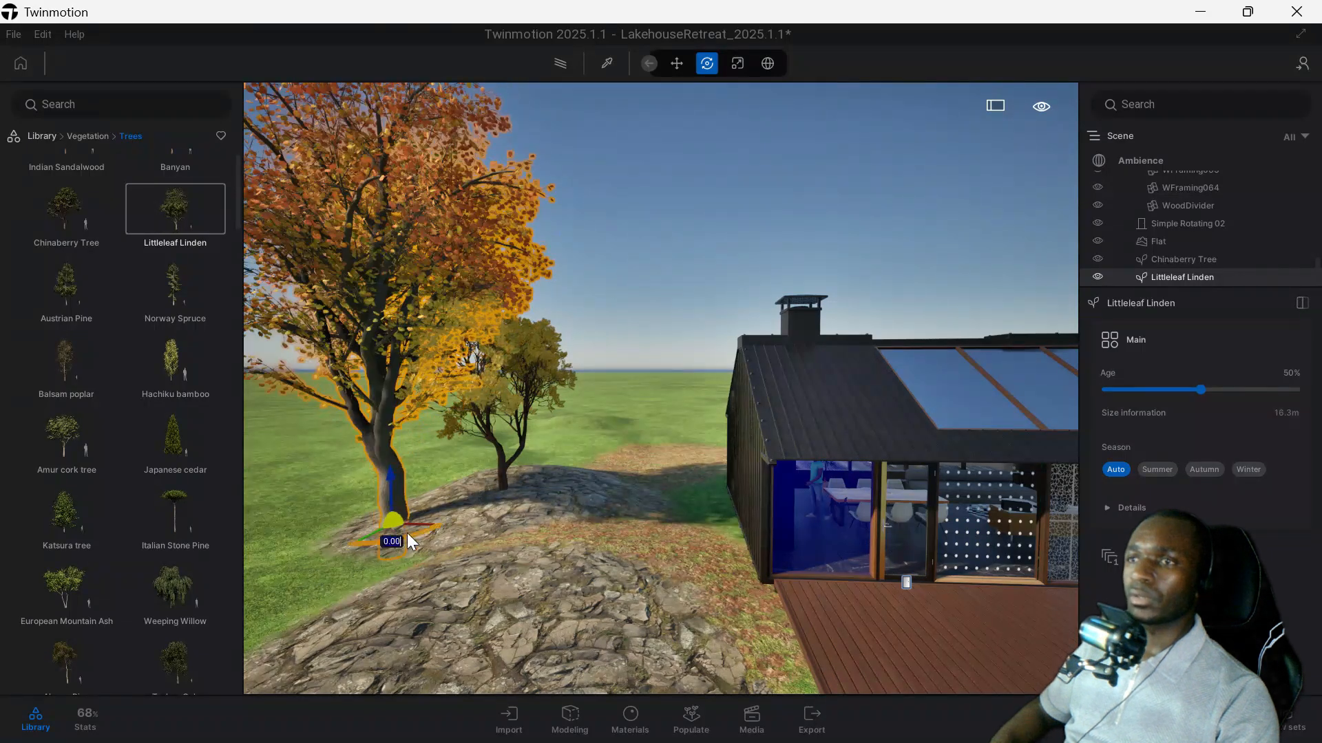
pyautogui.moveTo(391, 488)
pyautogui.mouseDown()
pyautogui.moveTo(390, 473)
pyautogui.moveTo(391, 486)
pyautogui.mouseUp()
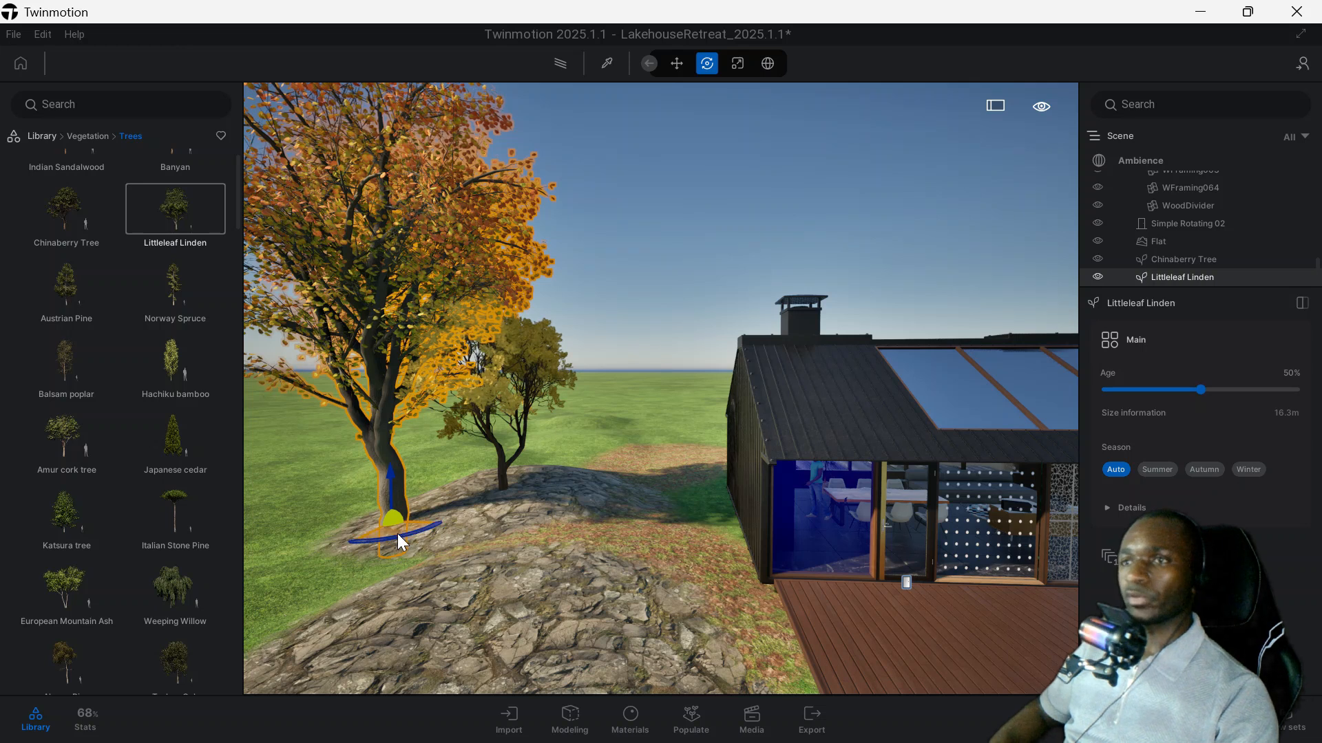
pyautogui.moveTo(393, 530); pyautogui.dragTo(398, 488)
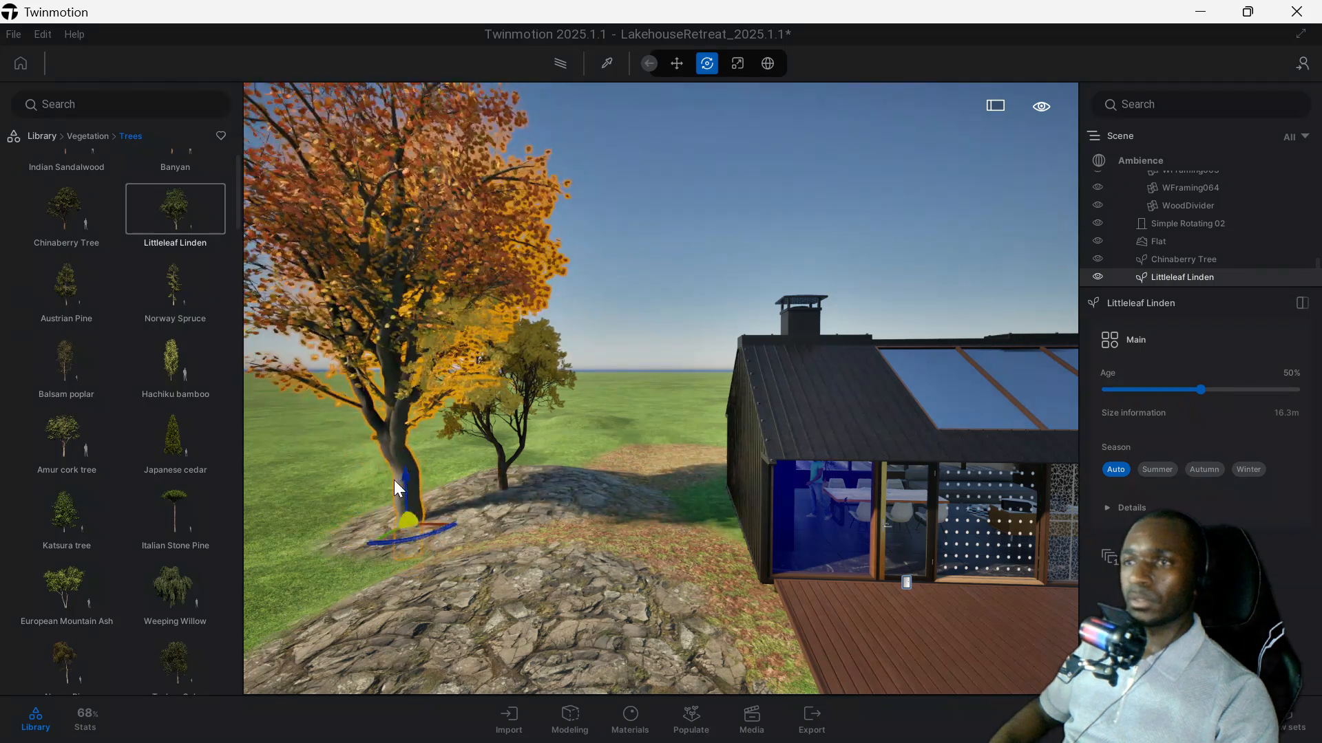
pyautogui.moveTo(407, 482); pyautogui.dragTo(407, 474)
pyautogui.moveTo(411, 523); pyautogui.dragTo(382, 509)
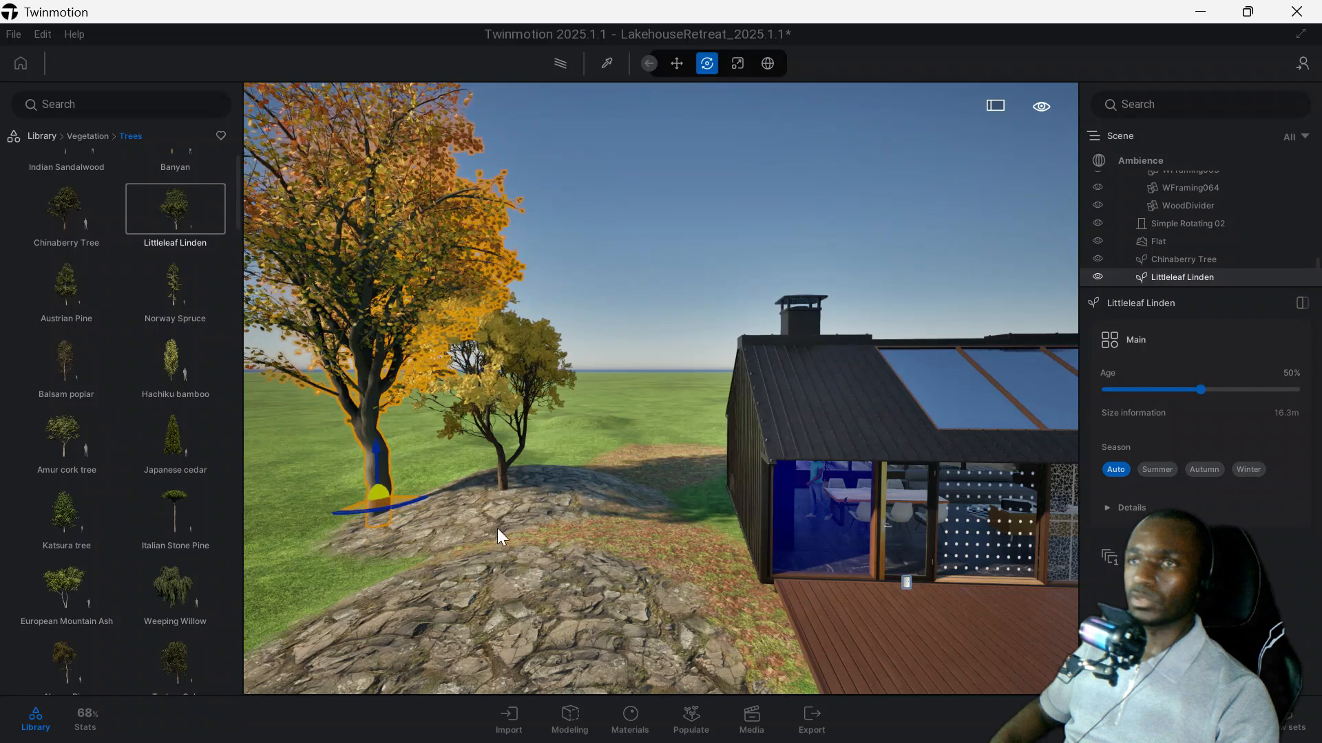
# Duplicate the Littleleaf Linden as 2 instances across the grass away from the house, spaced 10.55 m apart.
pyautogui.moveTo(551, 490); pyautogui.dragTo(779, 501, button='middle')
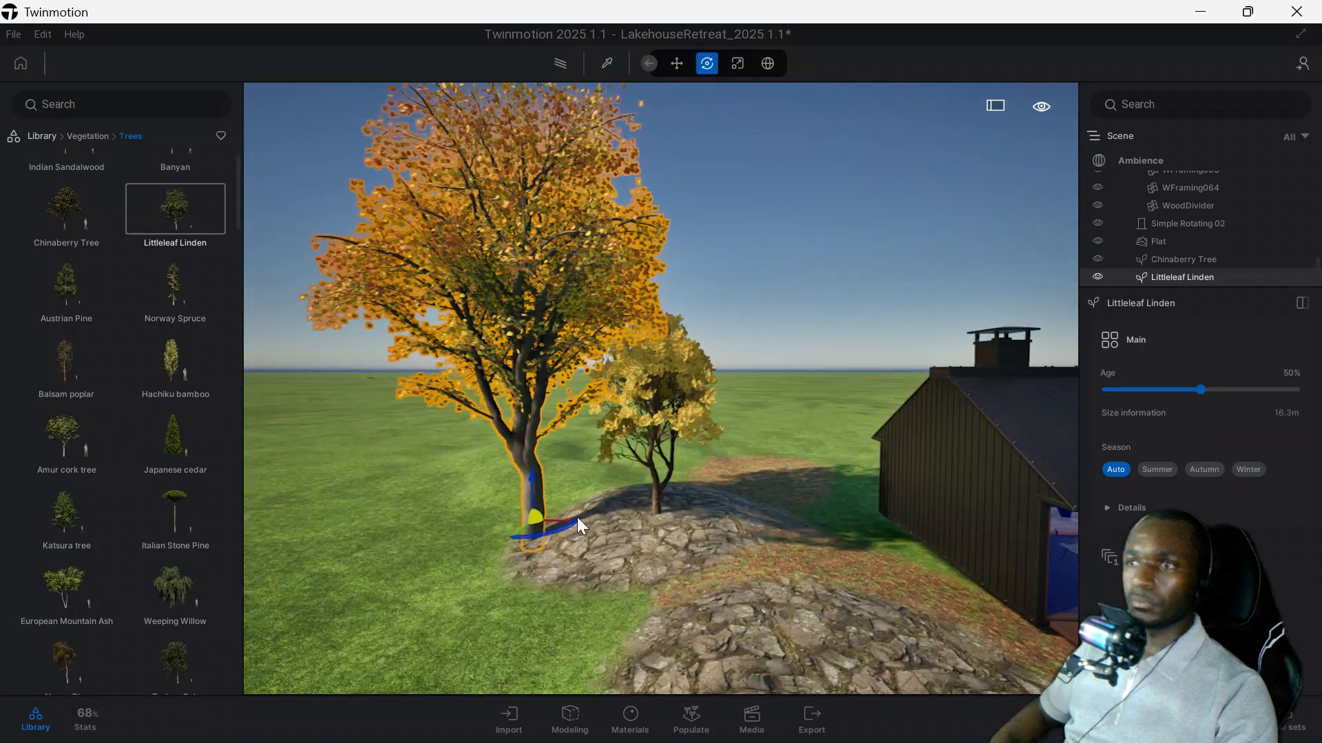
pyautogui.keyDown('alt'); pyautogui.moveTo(547, 526); pyautogui.dragTo(281, 507); pyautogui.keyUp('alt')
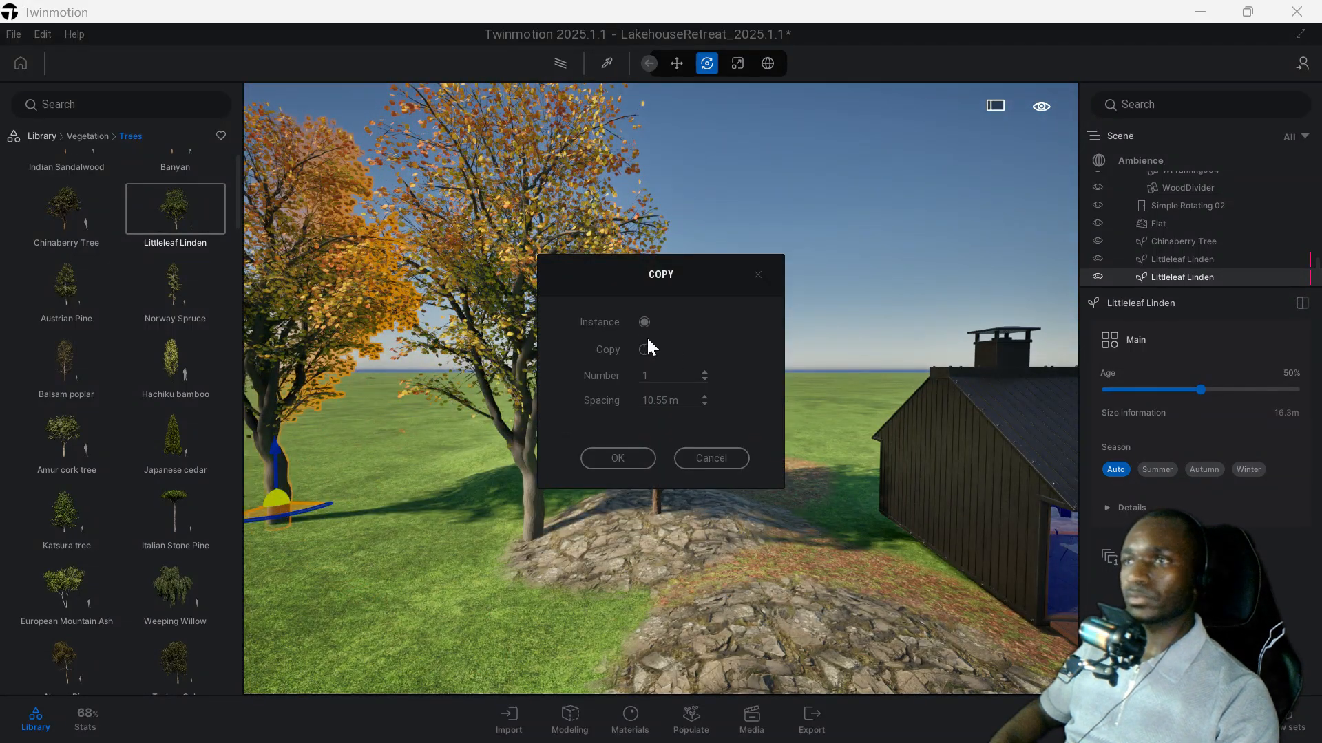
pyautogui.click(643, 377)
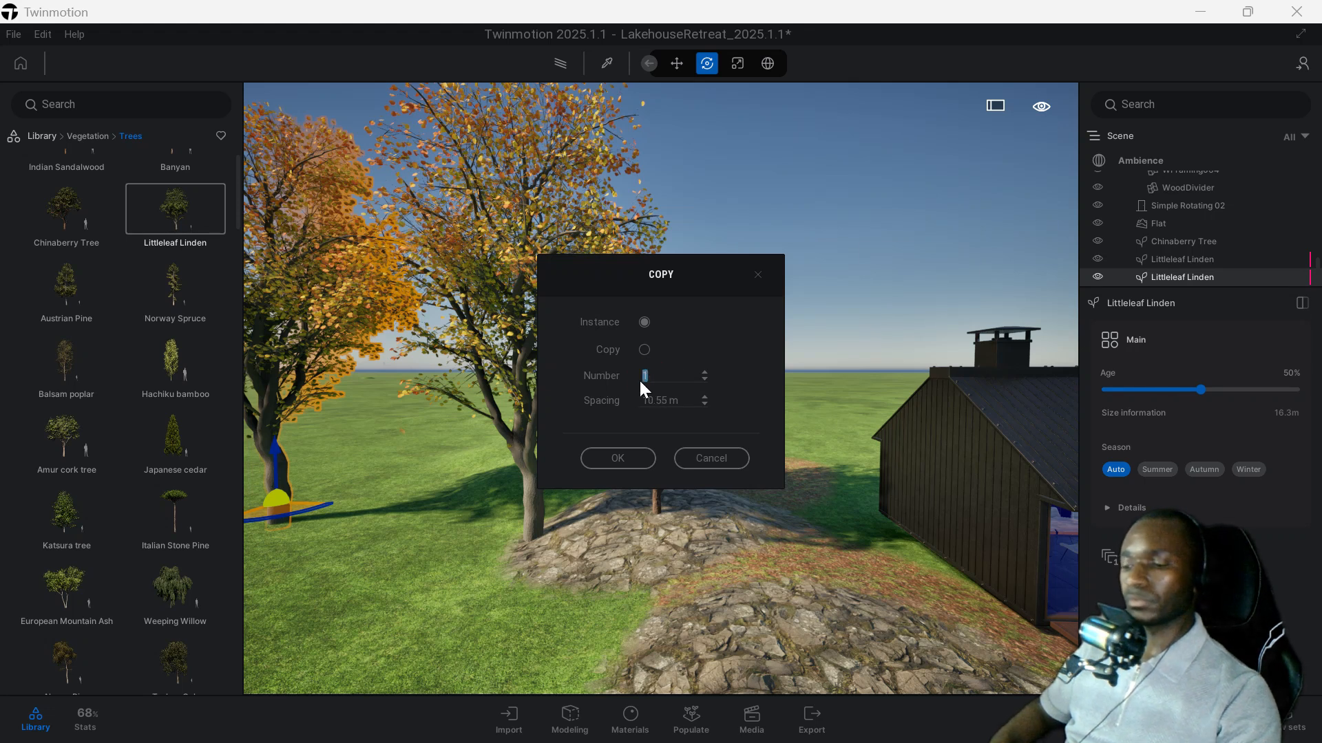
pyautogui.write('2')
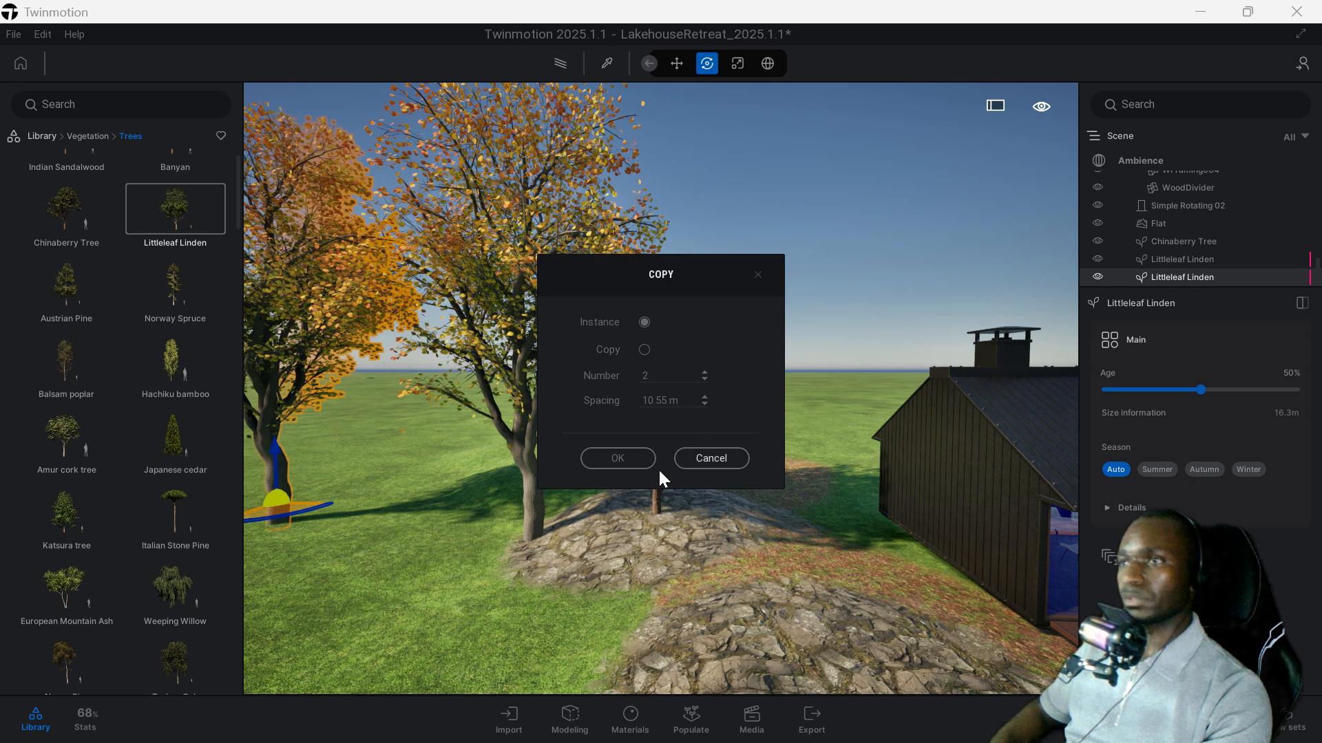
pyautogui.click(637, 462)
# Duplicate the two new Littleleaf Lindens as 1 instance each towards the foreground, with a spacing of 5 m.
pyautogui.press('s')
pyautogui.moveTo(553, 475); pyautogui.dragTo(568, 477, button='right')
pyautogui.moveTo(368, 434); pyautogui.dragTo(410, 458, button='middle')
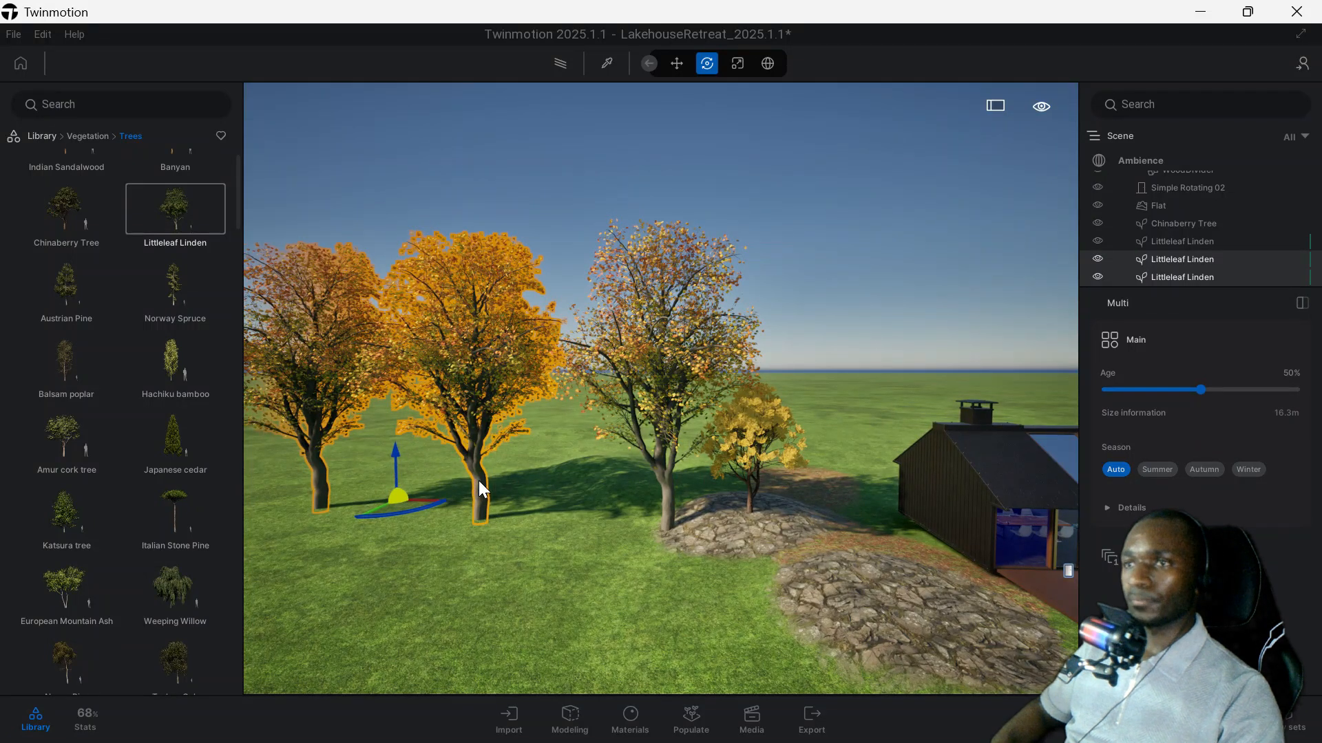
pyautogui.keyDown('alt'); pyautogui.moveTo(415, 502); pyautogui.dragTo(385, 575); pyautogui.keyUp('alt')
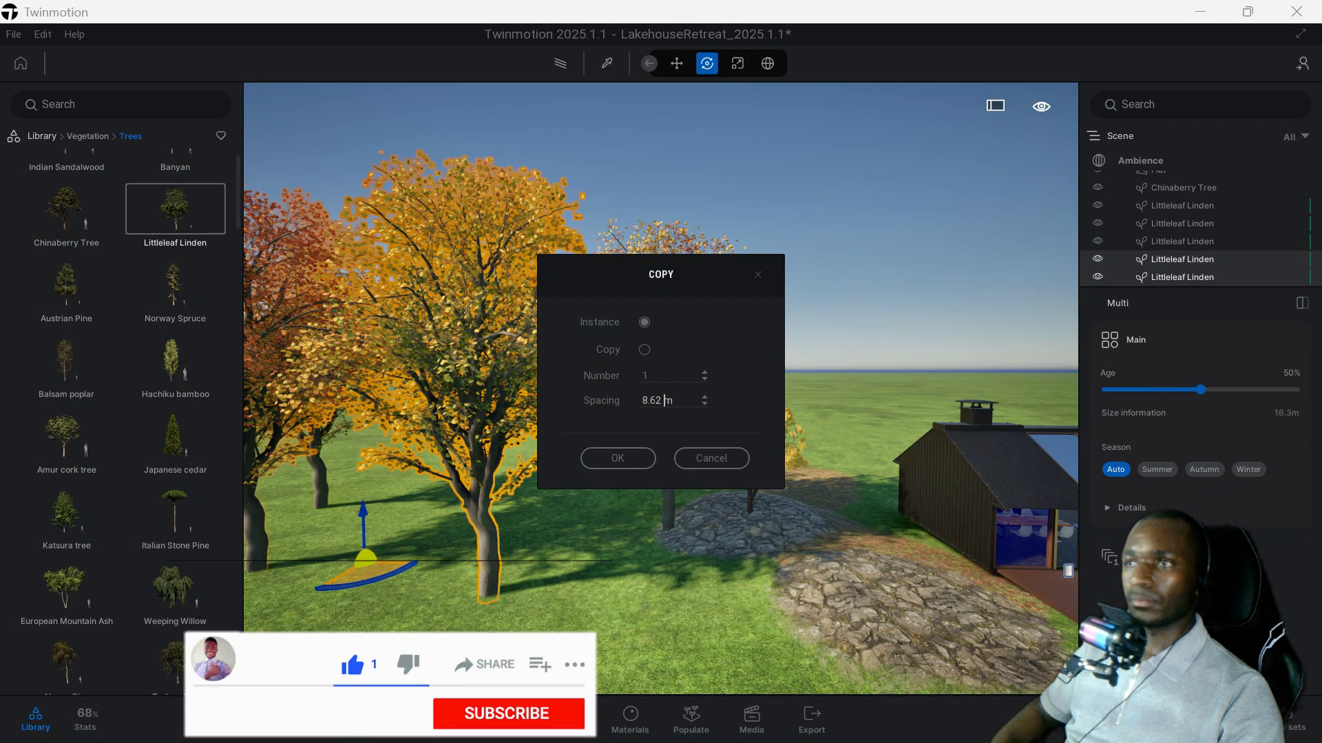
pyautogui.moveTo(687, 401); pyautogui.dragTo(588, 403)
pyautogui.write('5')
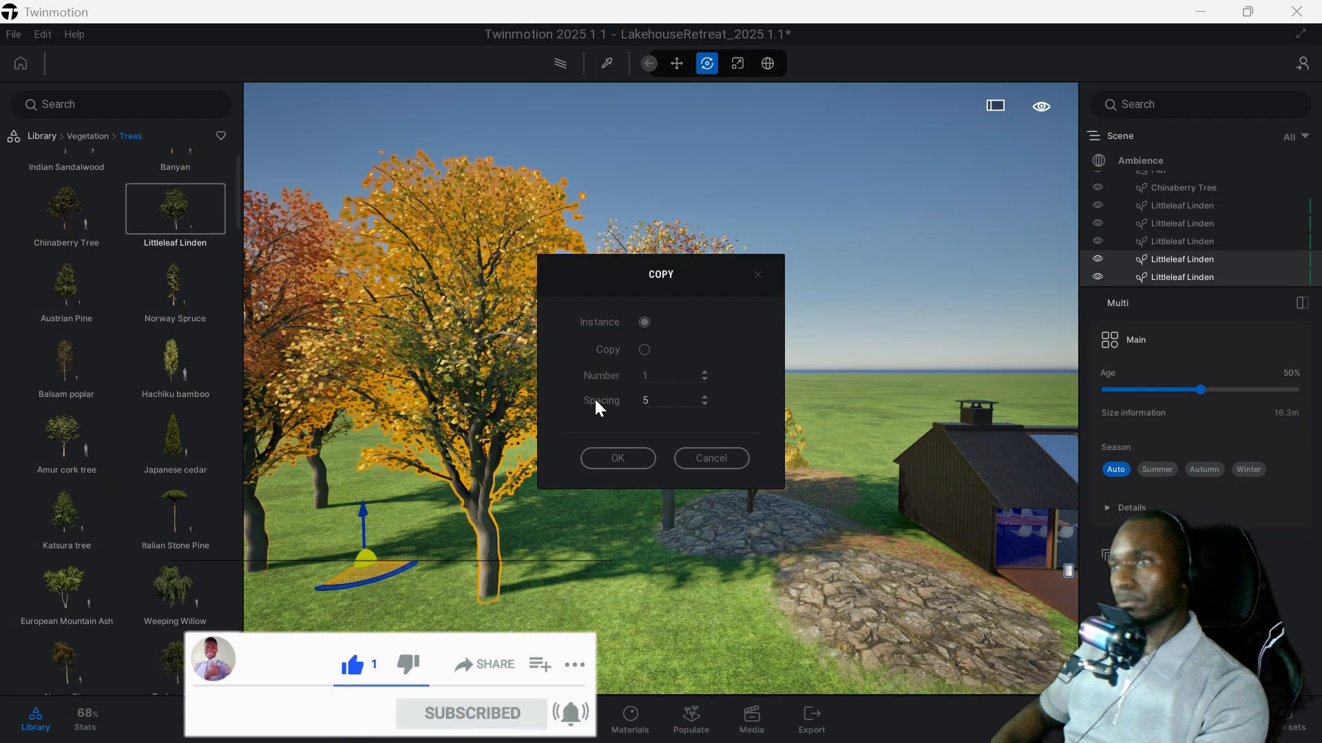
pyautogui.click(629, 460)
pyautogui.scroll(-5, 518, 523)
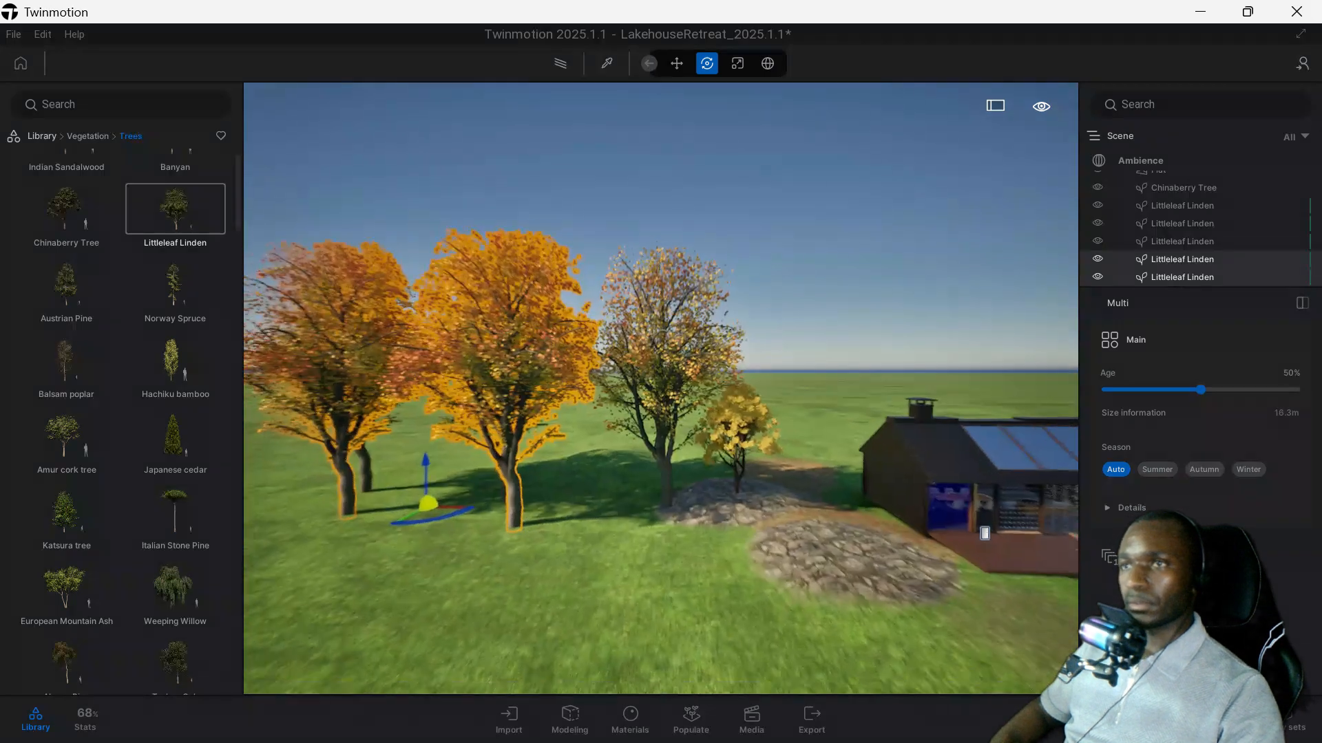
# Place an Italian Stone Pine from the Trees library at the back edge of the rocky mound nearest the house.
pyautogui.moveTo(167, 505); pyautogui.dragTo(831, 535)
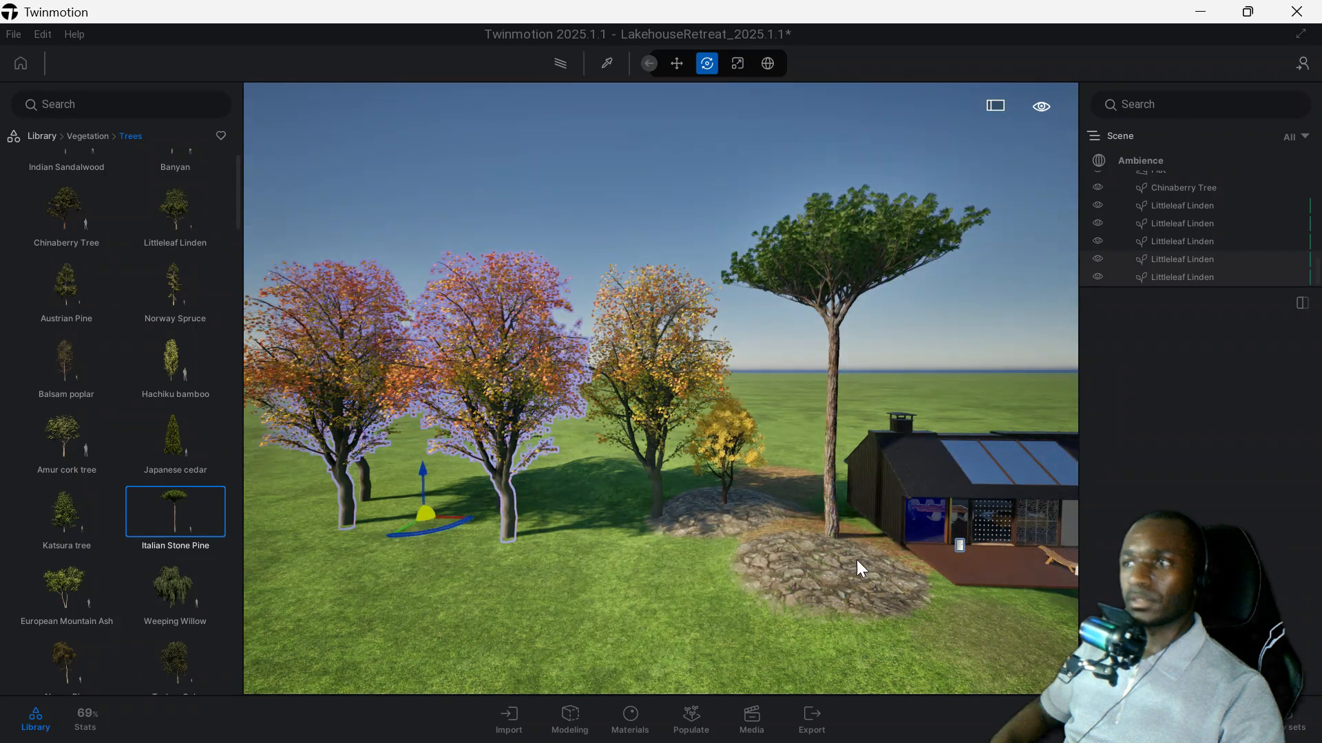
pyautogui.moveTo(856, 560); pyautogui.dragTo(641, 541, button='middle')
pyautogui.press('w')
pyautogui.press('d')
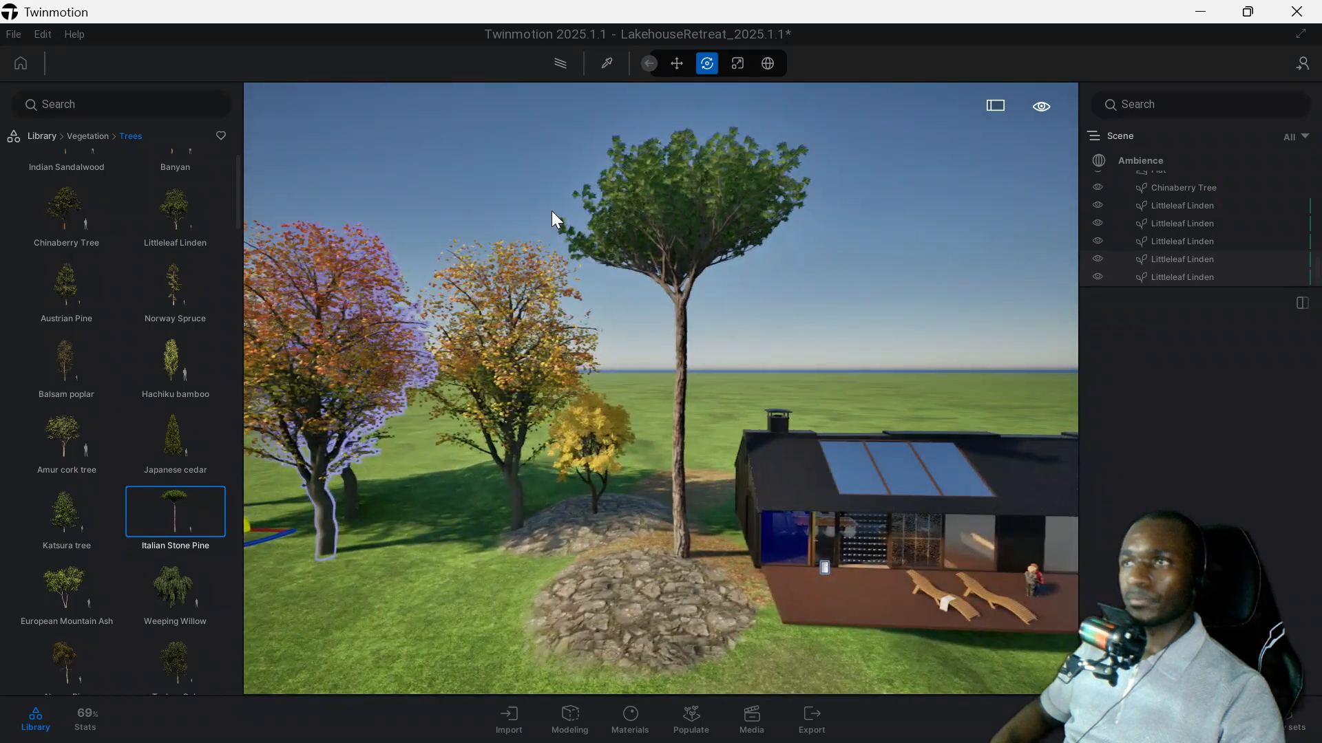
pyautogui.press('w')
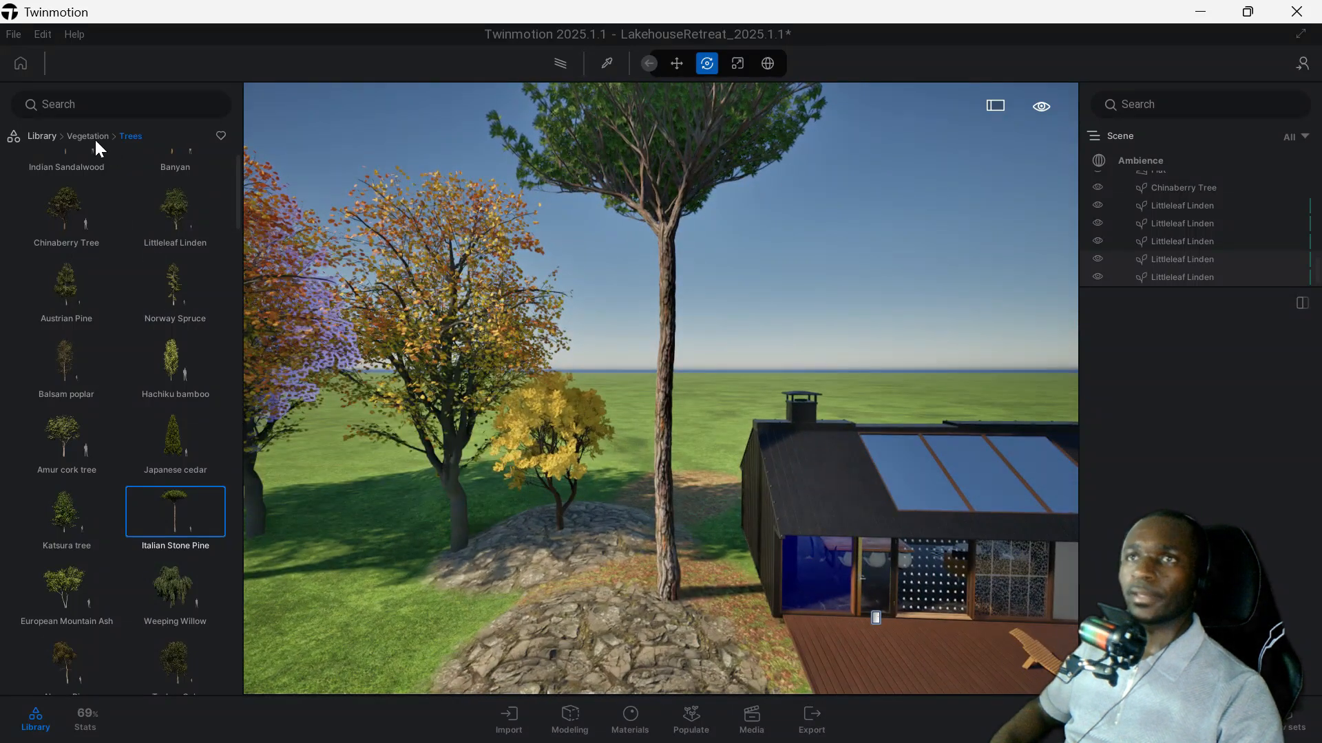
# Place Boxwood 1 bushes from the library's Bushes category on the grass beside the far rocky mound.
pyautogui.click(93, 138)
pyautogui.click(62, 267)
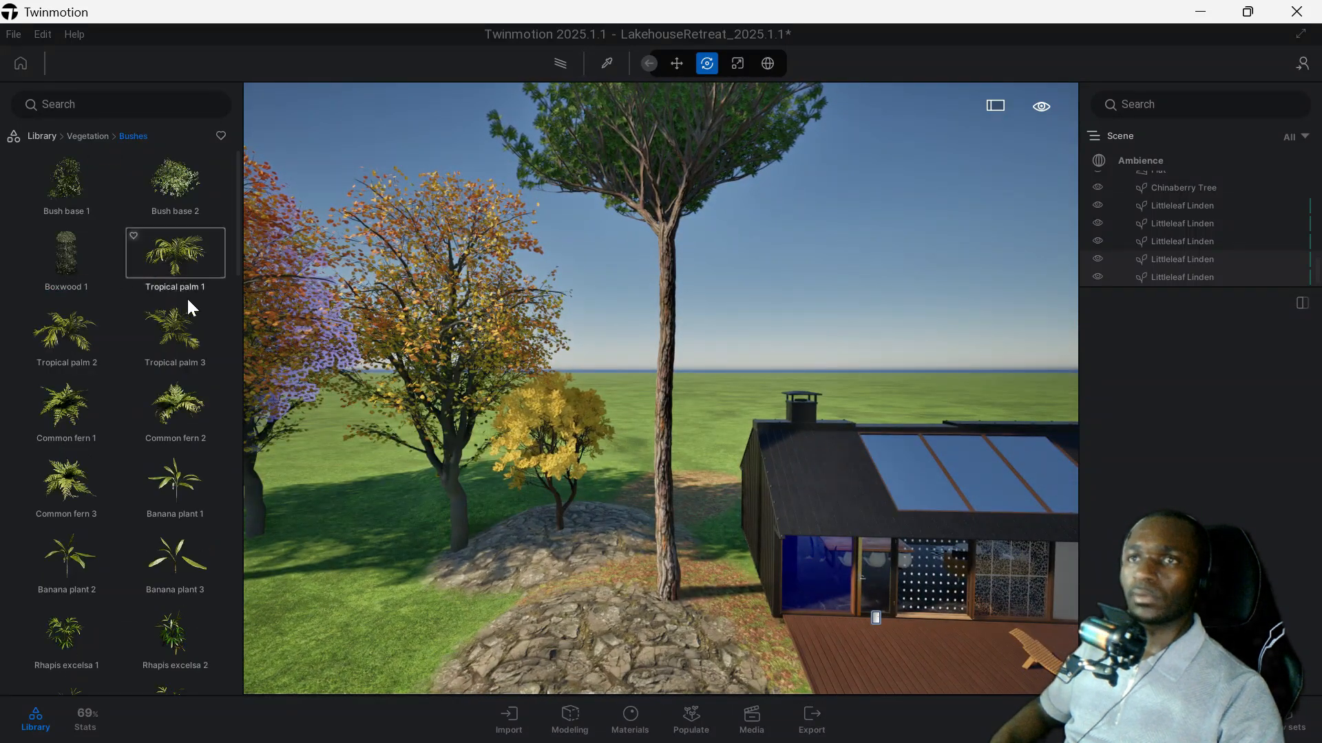
pyautogui.click(172, 182)
pyautogui.moveTo(65, 257); pyautogui.dragTo(384, 578)
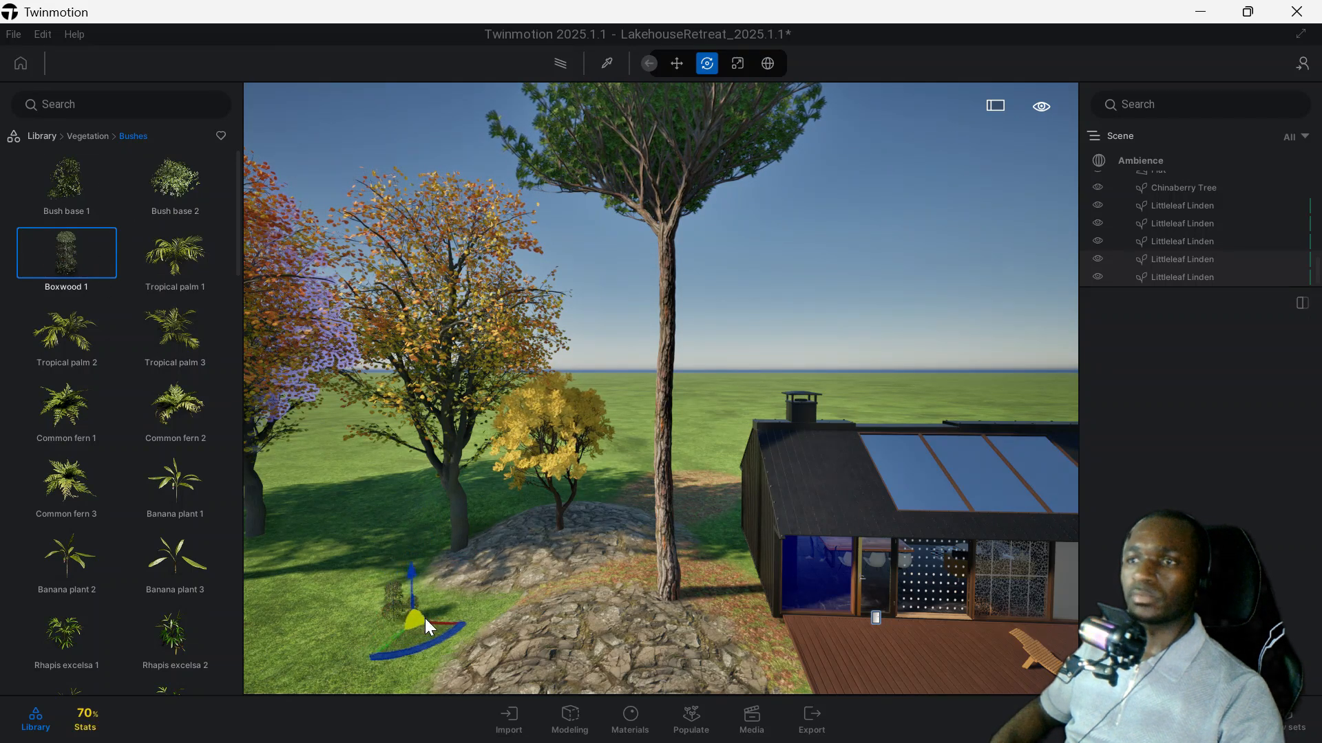
pyautogui.scroll(4, 426, 617)
pyautogui.moveTo(435, 614); pyautogui.dragTo(590, 584, button='middle')
pyautogui.click(391, 641)
# Scatter Buttercups from the library's Grass and flowers category over the far rocky mound and the grass around it.
pyautogui.scroll(-5, 173, 296)
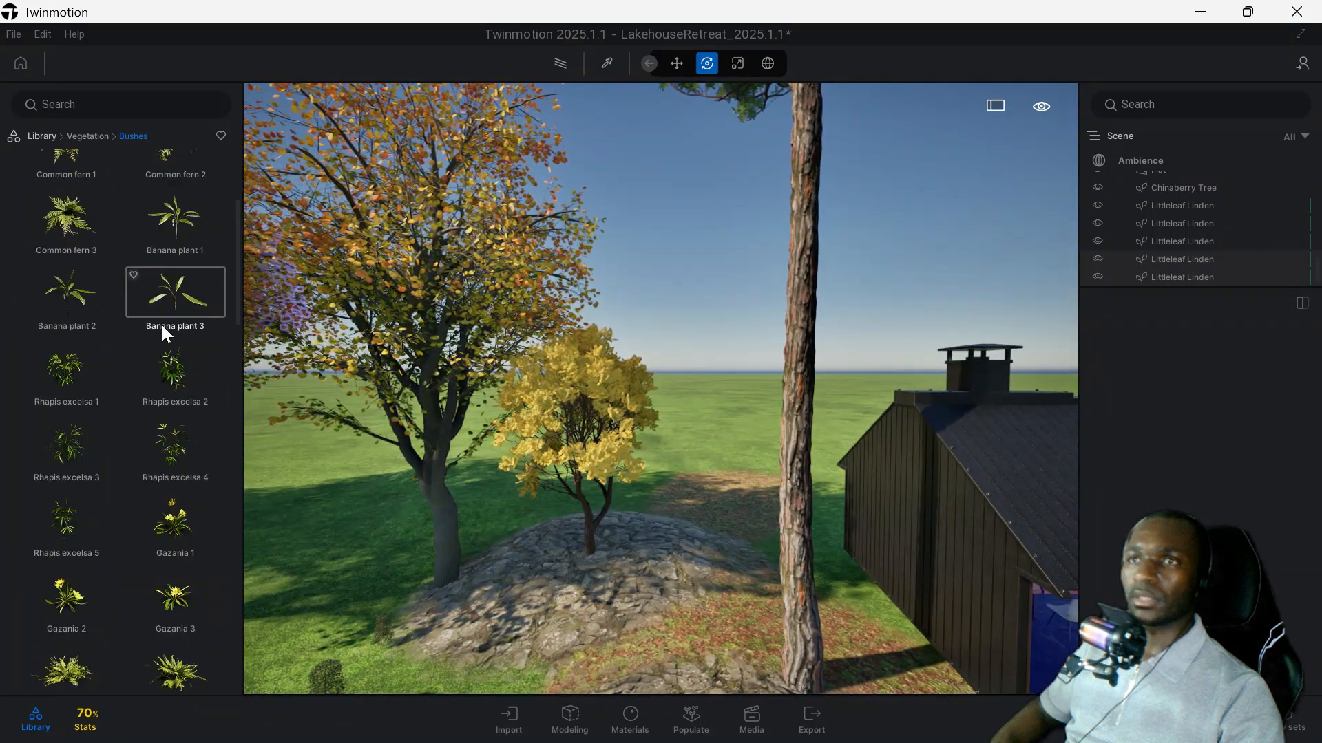
pyautogui.scroll(-5, 181, 297)
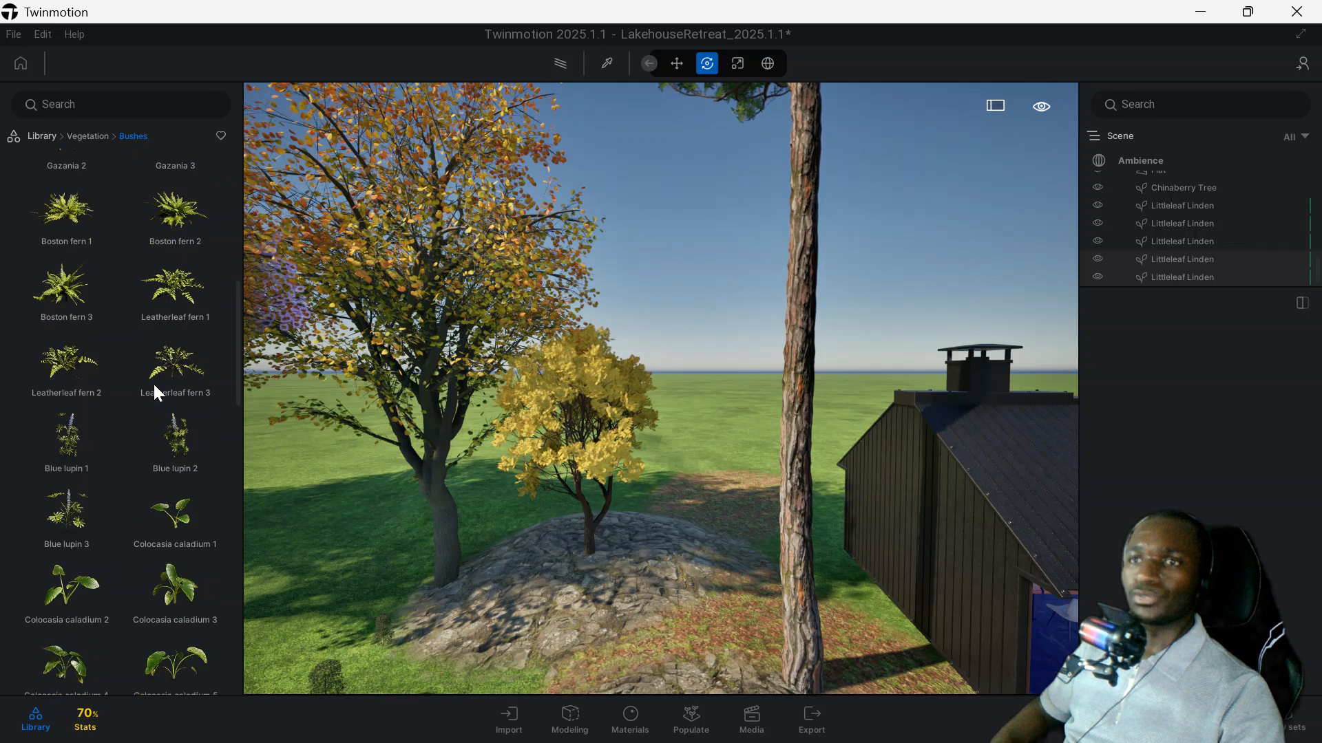
pyautogui.scroll(-4, 183, 413)
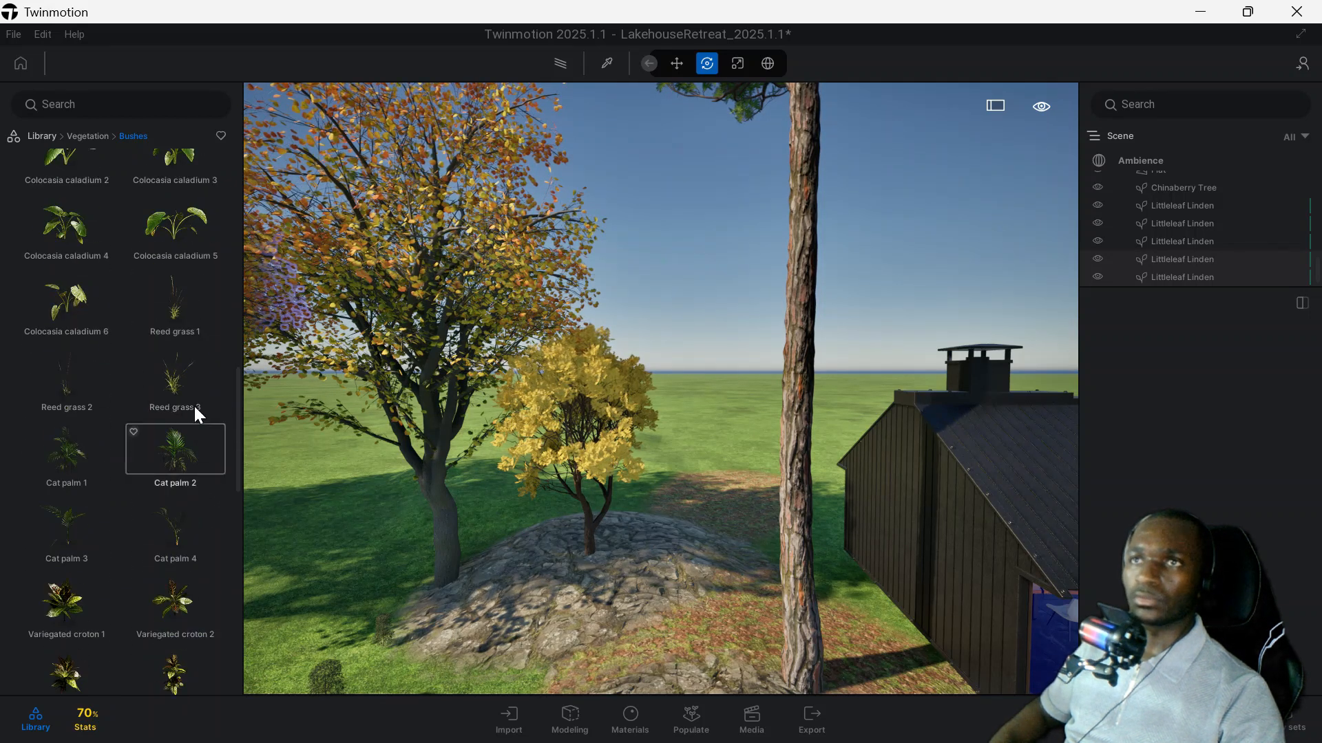
pyautogui.click(95, 140)
pyautogui.click(179, 279)
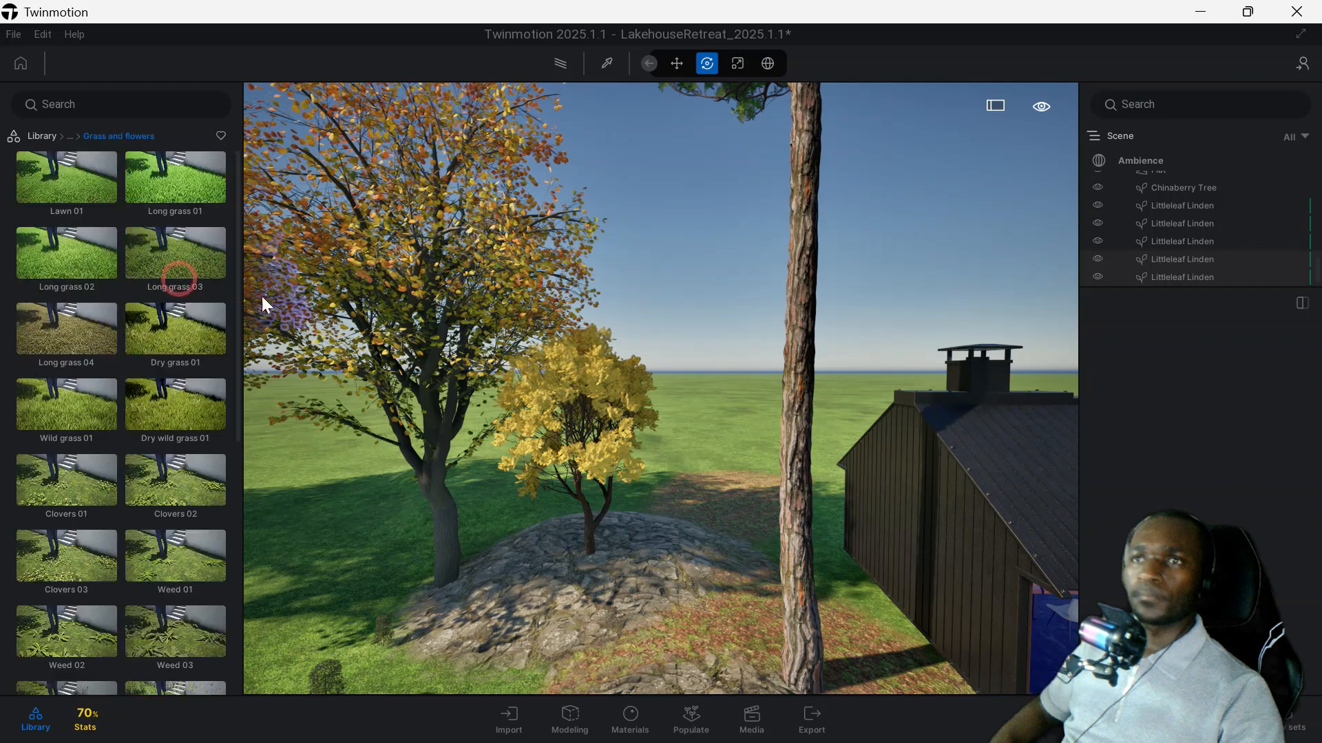
pyautogui.scroll(-4, 124, 258)
pyautogui.scroll(-2, 155, 234)
pyautogui.click(89, 448)
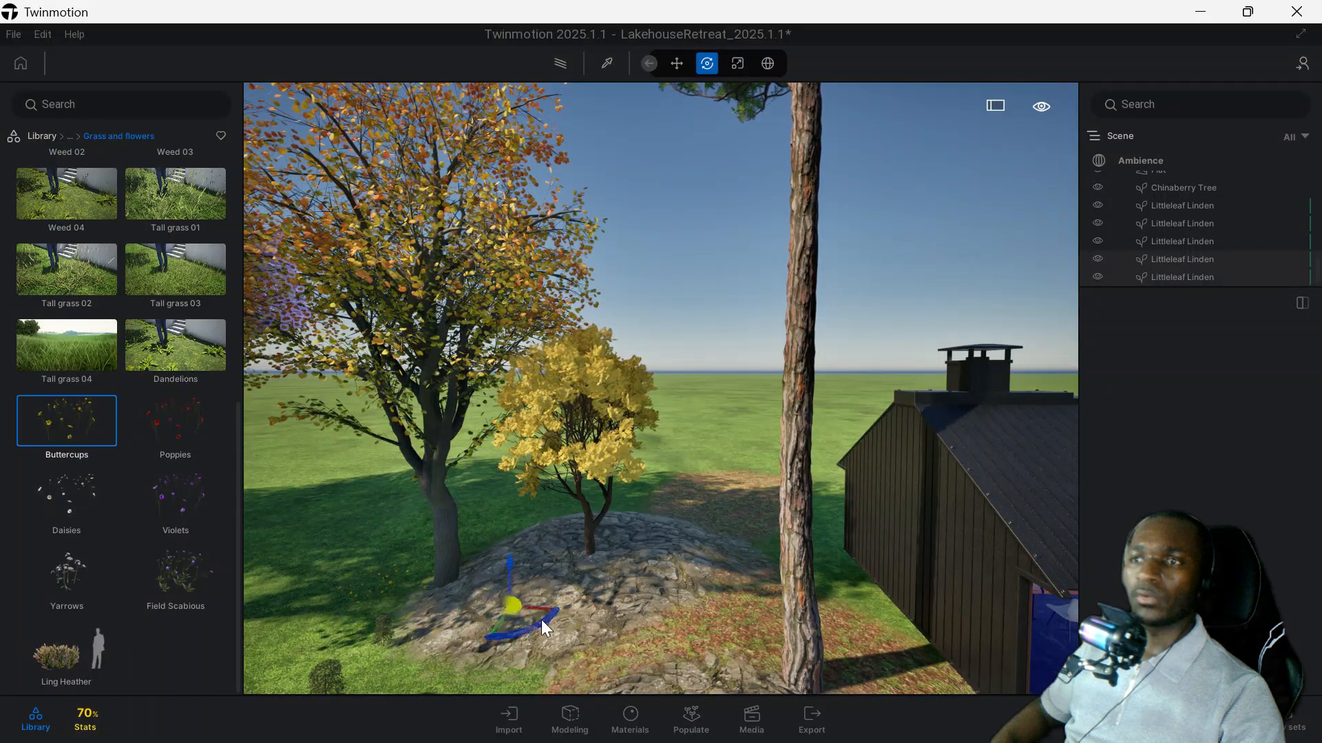
pyautogui.click(644, 550)
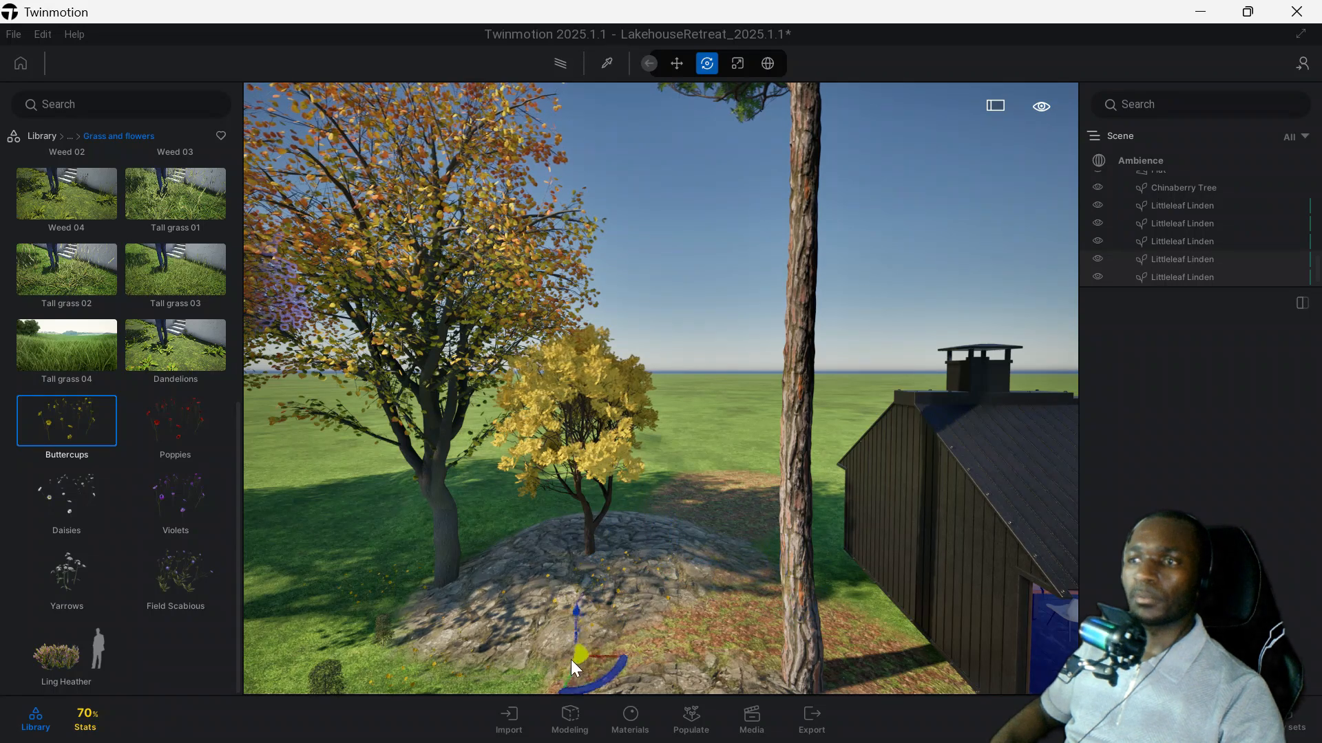
# Browse the library's Objects category, examining its Decals, Particles and Doors collections.
pyautogui.click(71, 137)
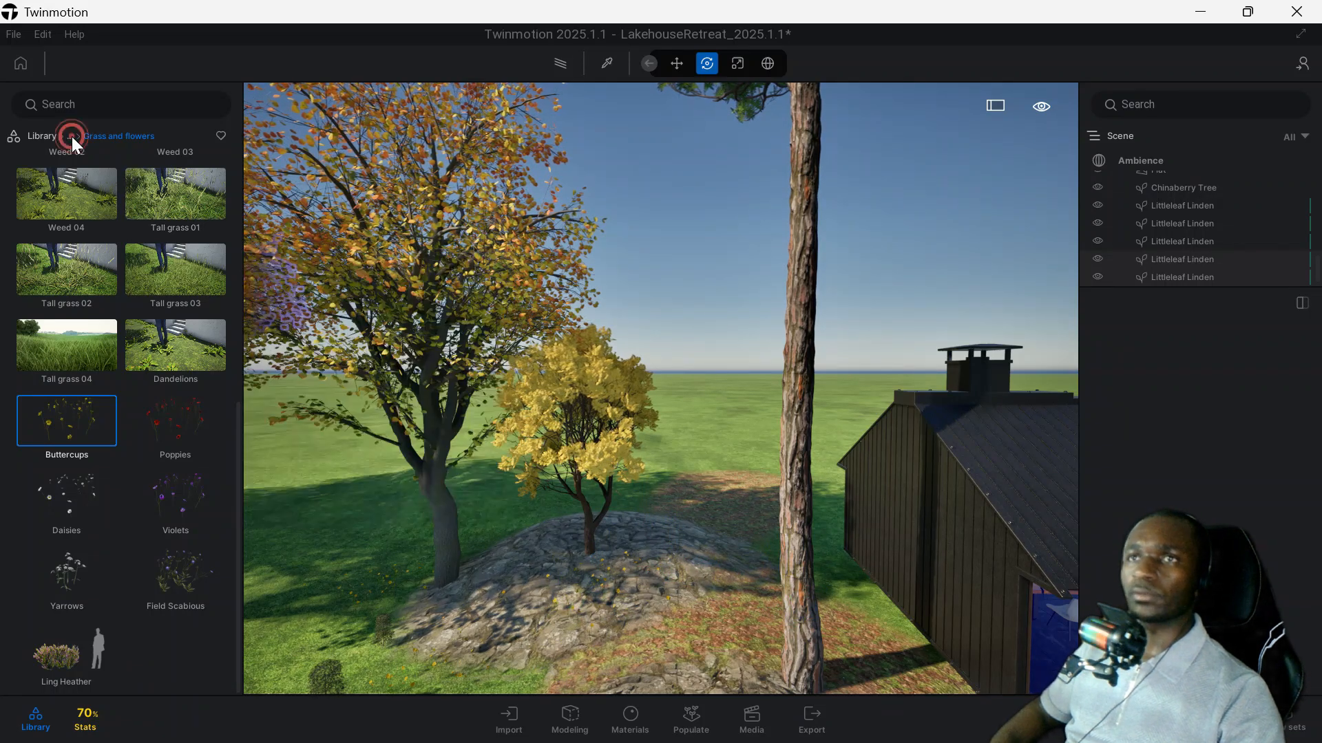
pyautogui.click(49, 136)
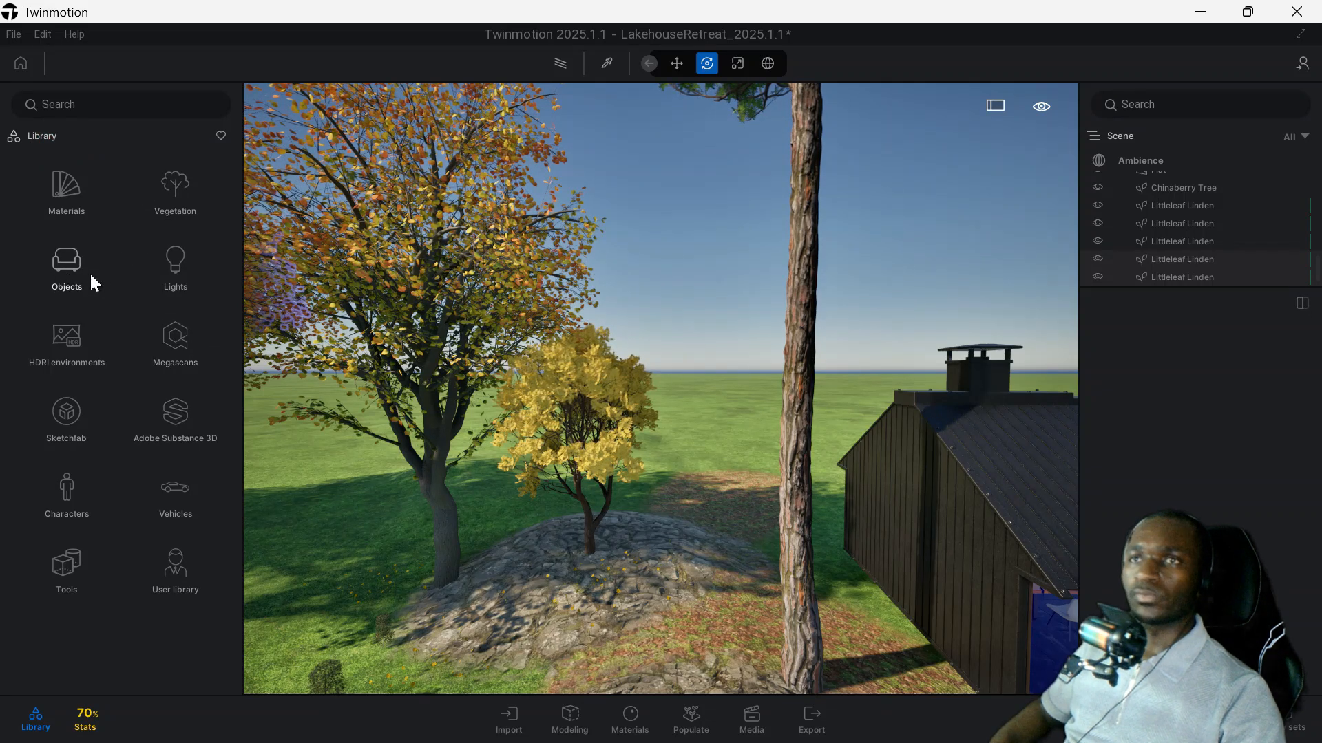
pyautogui.click(51, 279)
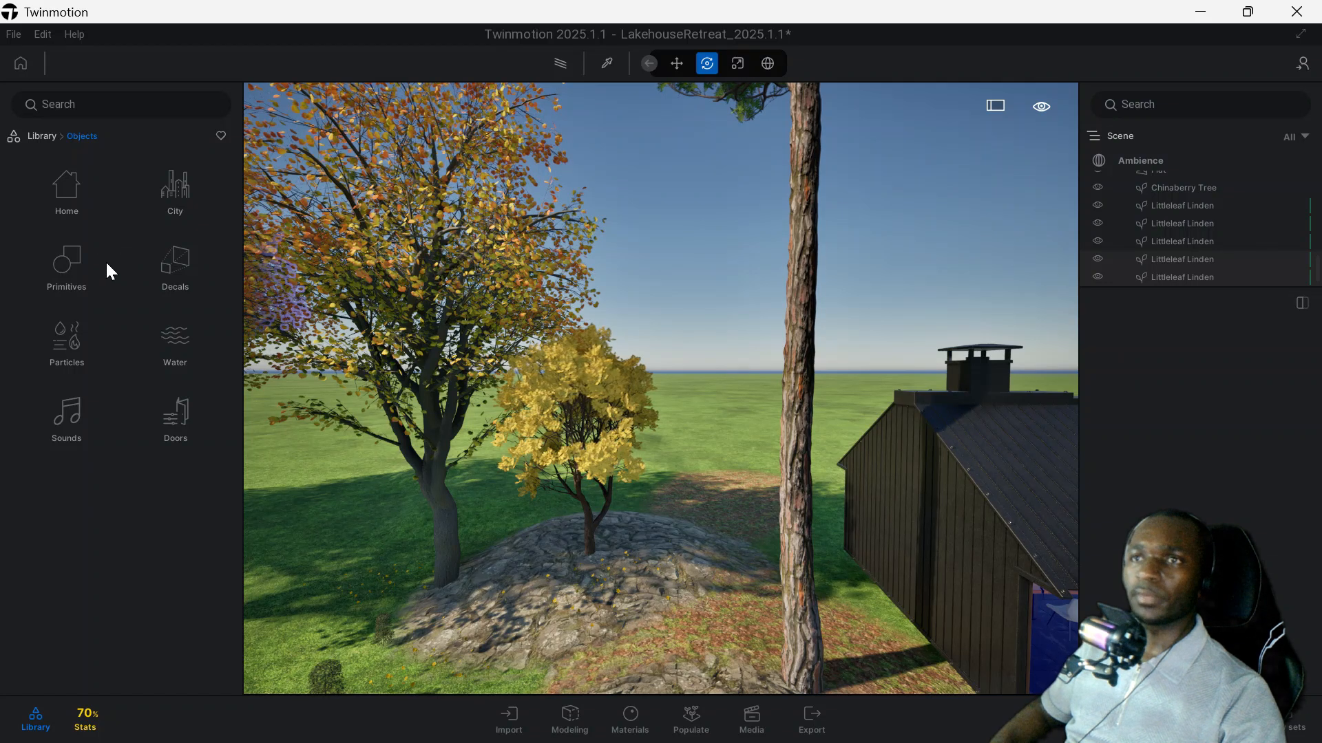
pyautogui.click(169, 280)
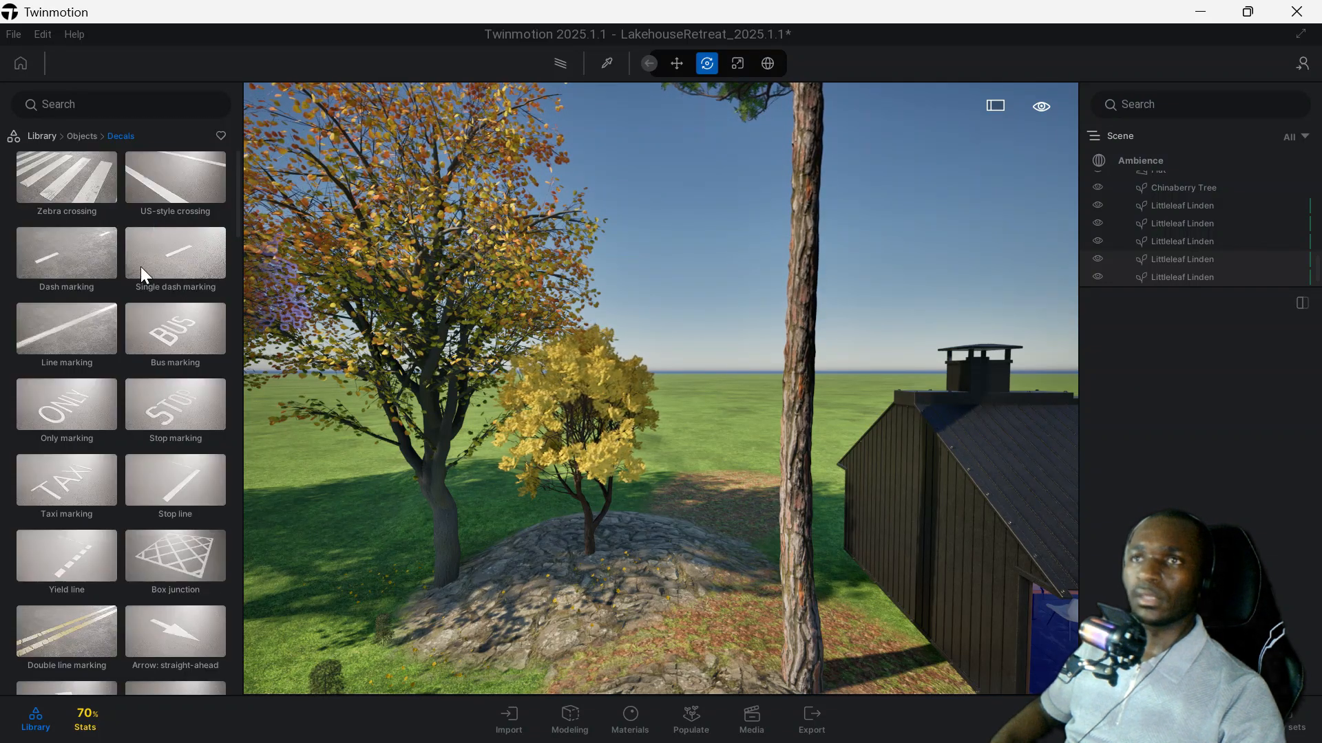
pyautogui.scroll(-3, 114, 358)
pyautogui.scroll(-5, 120, 361)
pyautogui.click(82, 136)
pyautogui.click(67, 329)
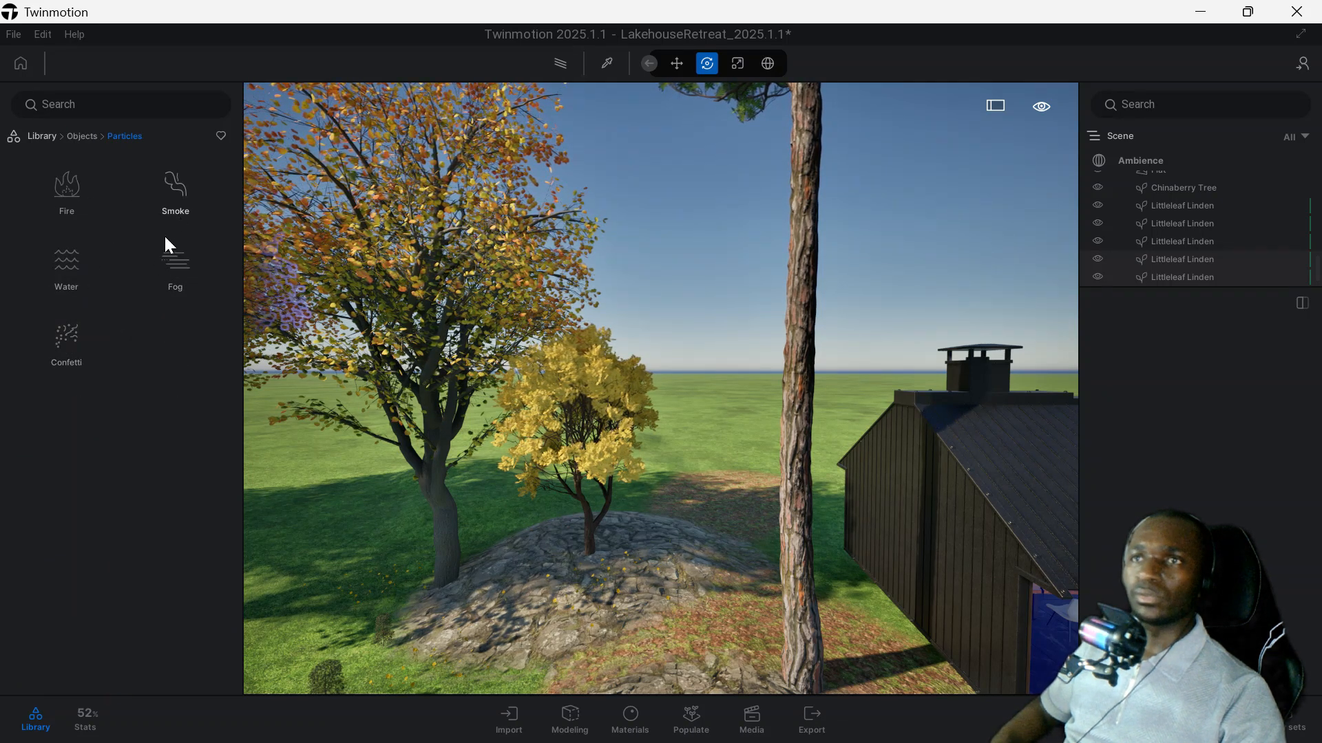
pyautogui.click(86, 137)
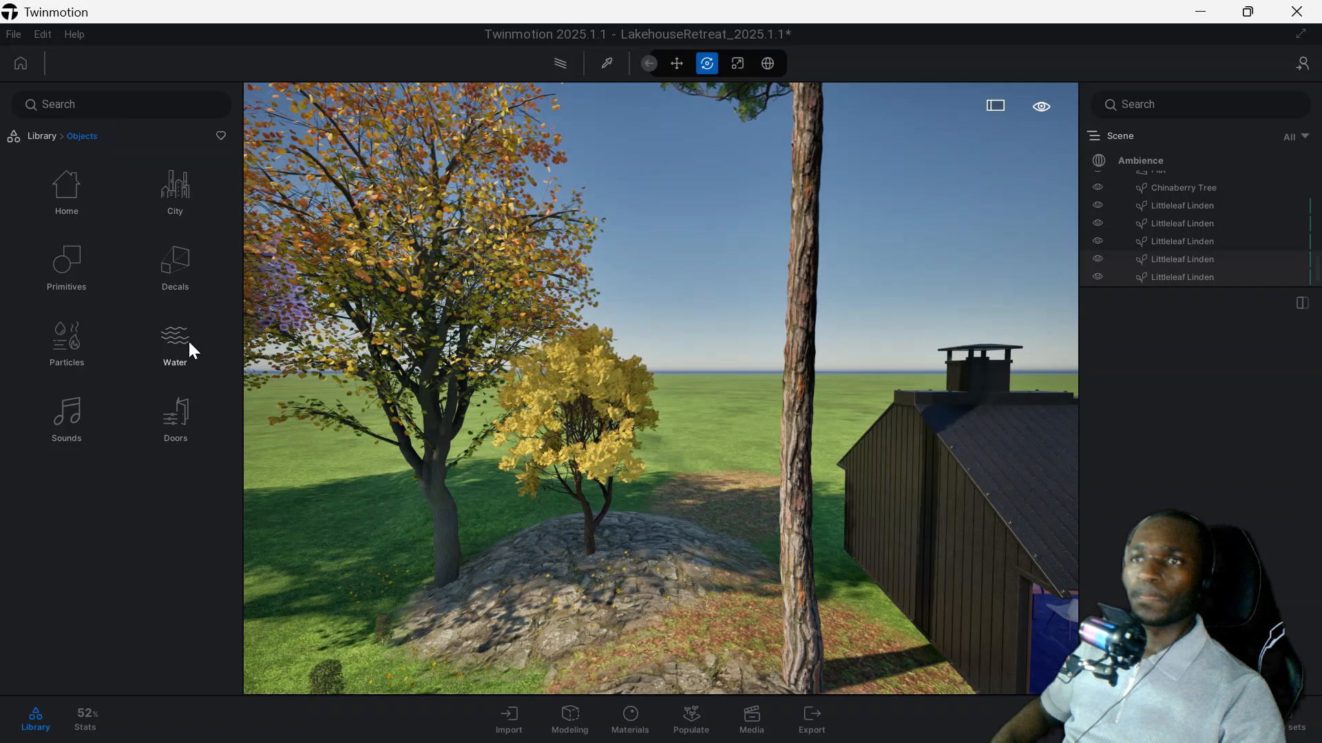
pyautogui.click(176, 417)
pyautogui.click(85, 138)
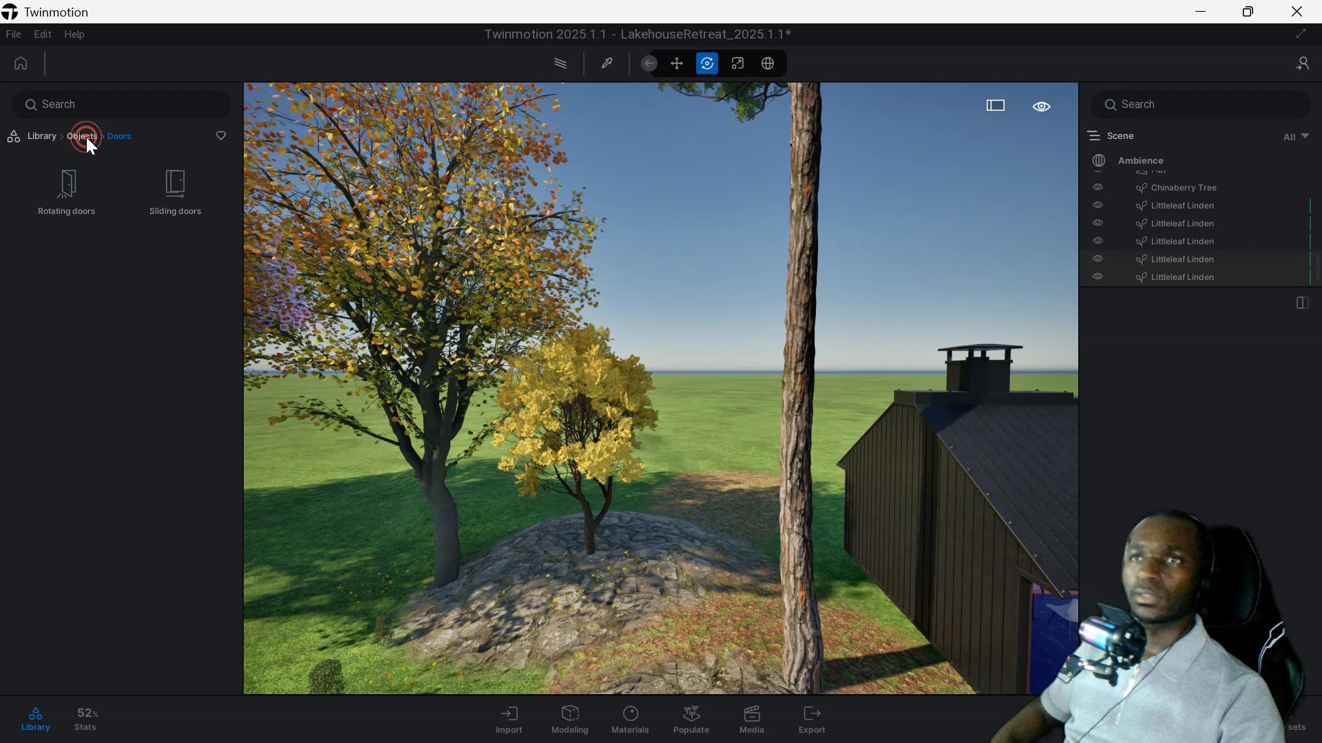
# Place a Neon light from the library's Lights category on the dark side wall of the house.
pyautogui.click(41, 135)
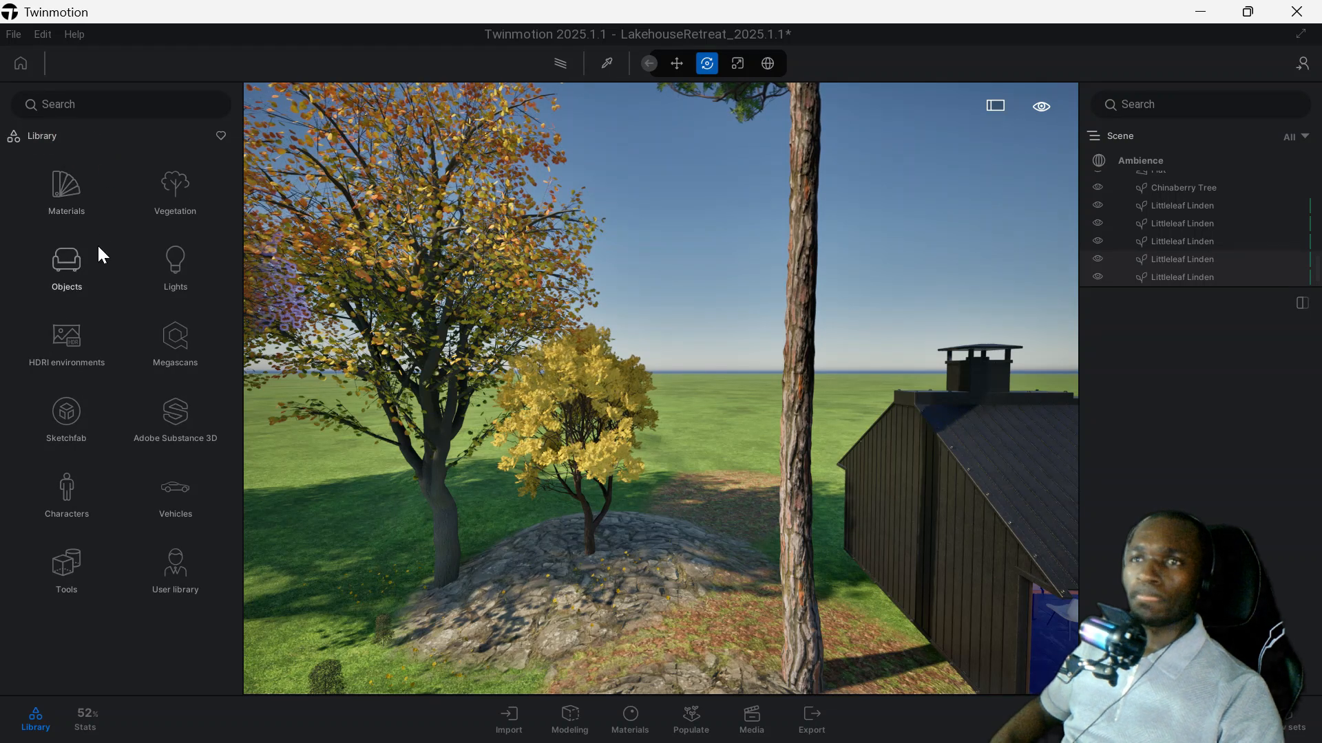
pyautogui.click(180, 266)
pyautogui.scroll(-2, 128, 210)
pyautogui.scroll(2, 147, 281)
pyautogui.moveTo(188, 267); pyautogui.dragTo(939, 542)
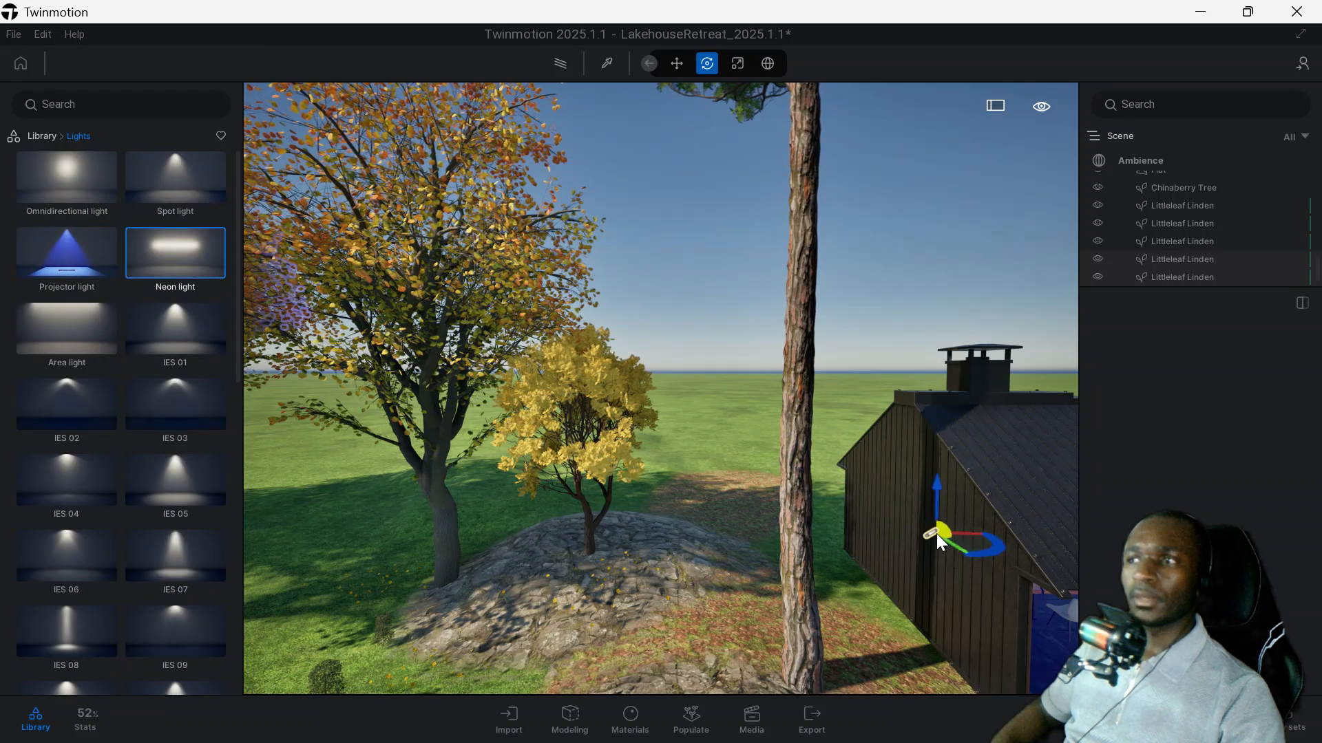
pyautogui.click(940, 508)
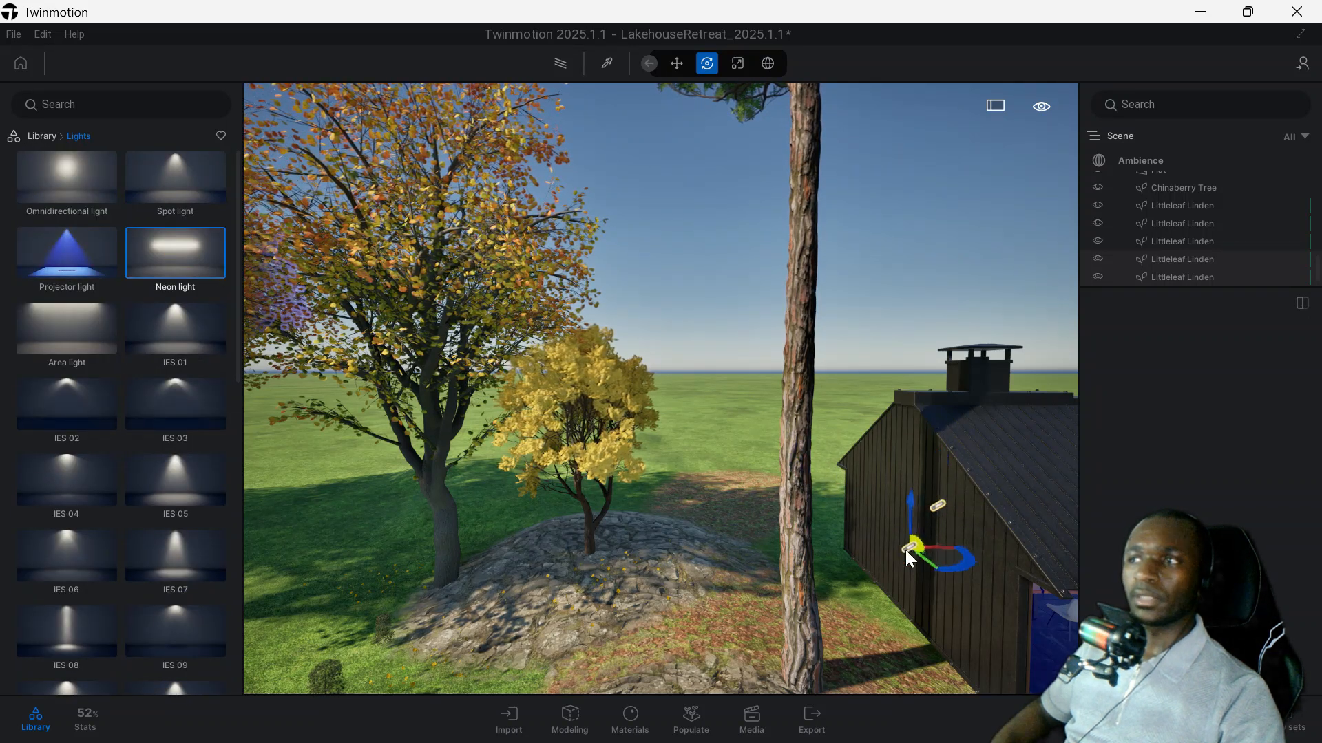
pyautogui.press('Escape')
pyautogui.press('w')
pyautogui.press('d')
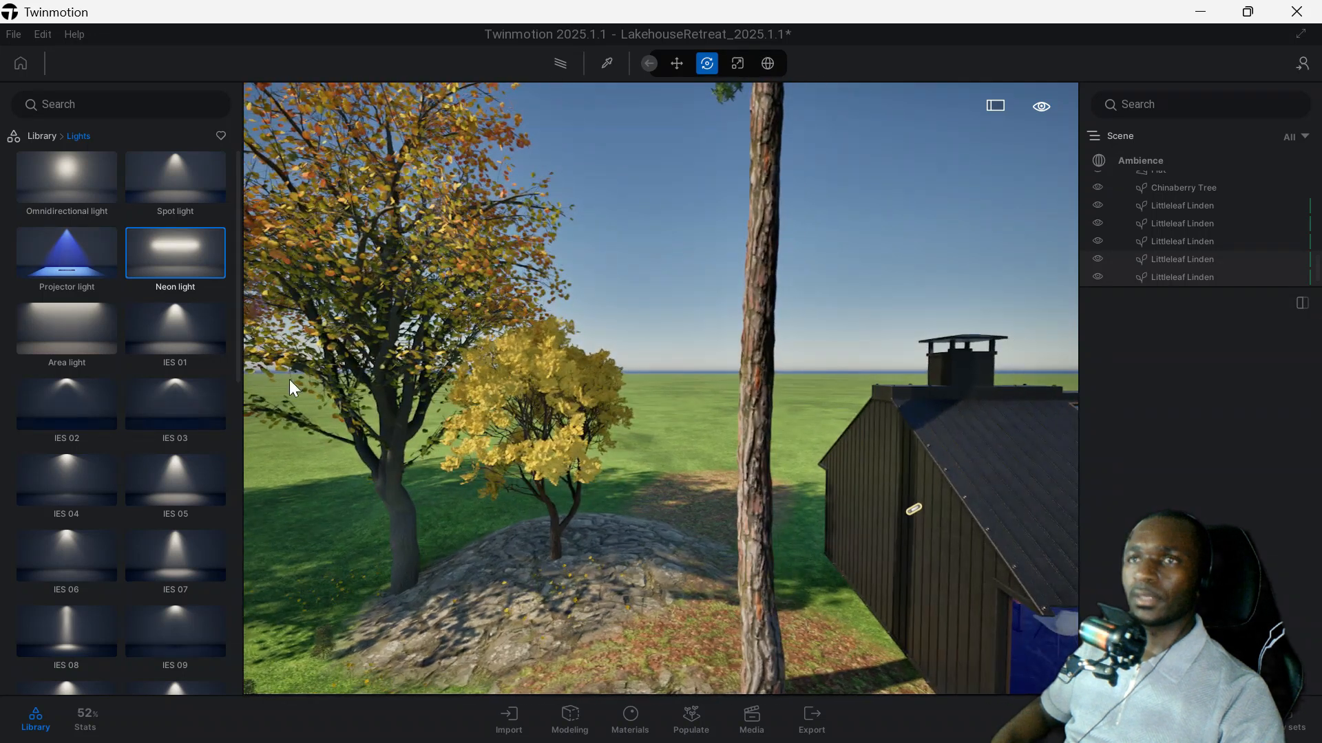
# Look through the Studio collection of the library's HDRI environments.
pyautogui.click(50, 136)
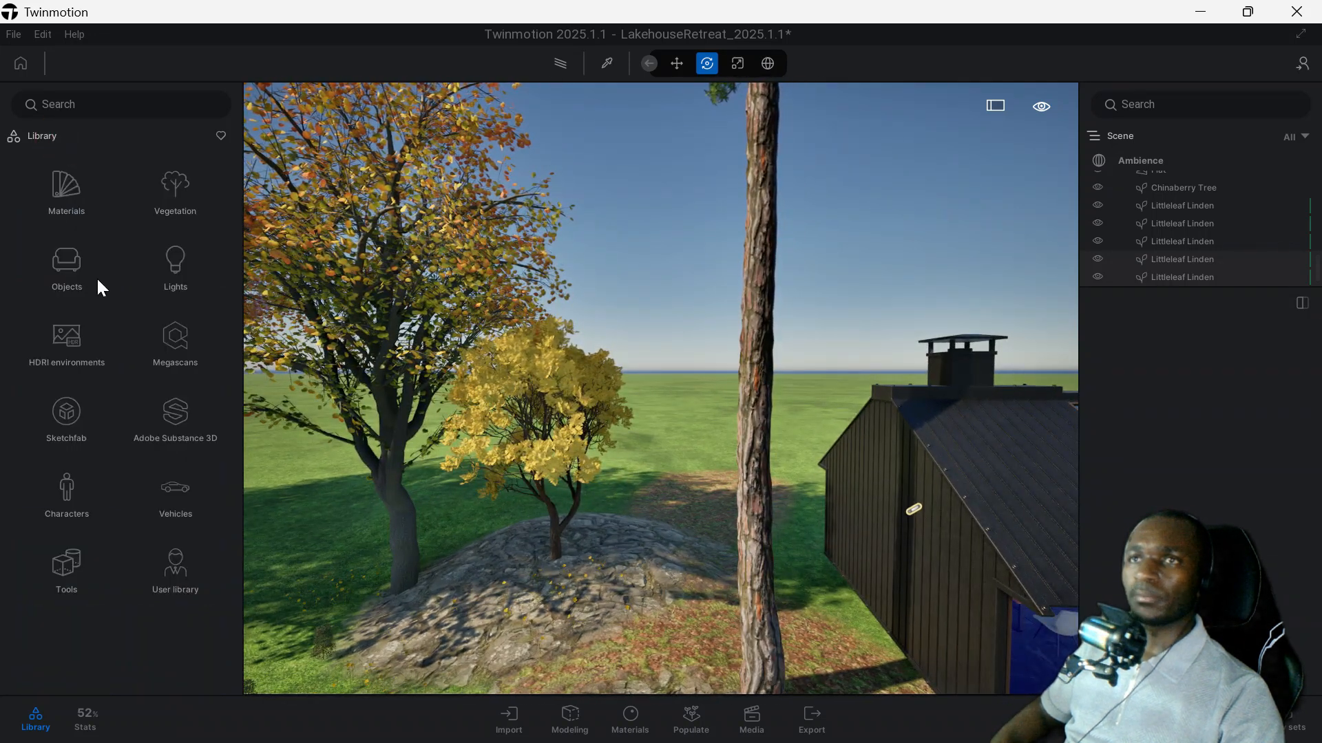
pyautogui.click(76, 345)
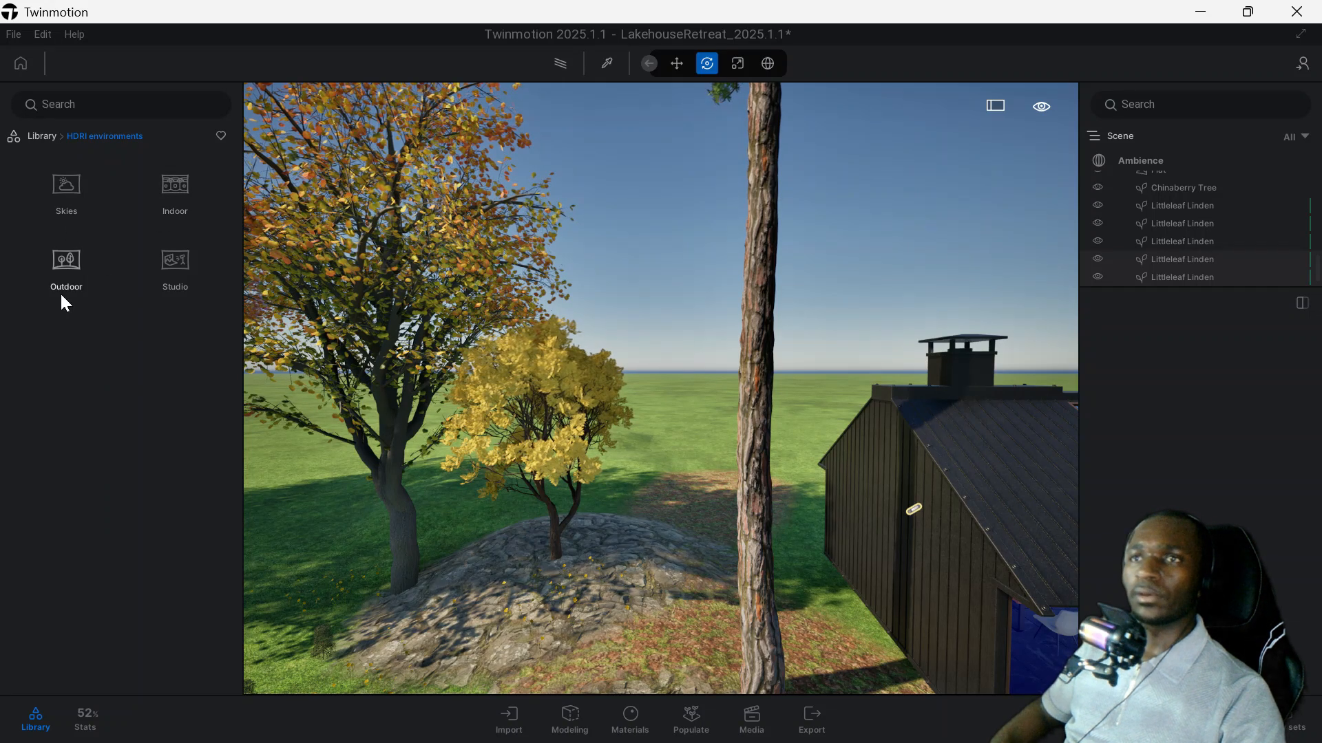
pyautogui.click(177, 271)
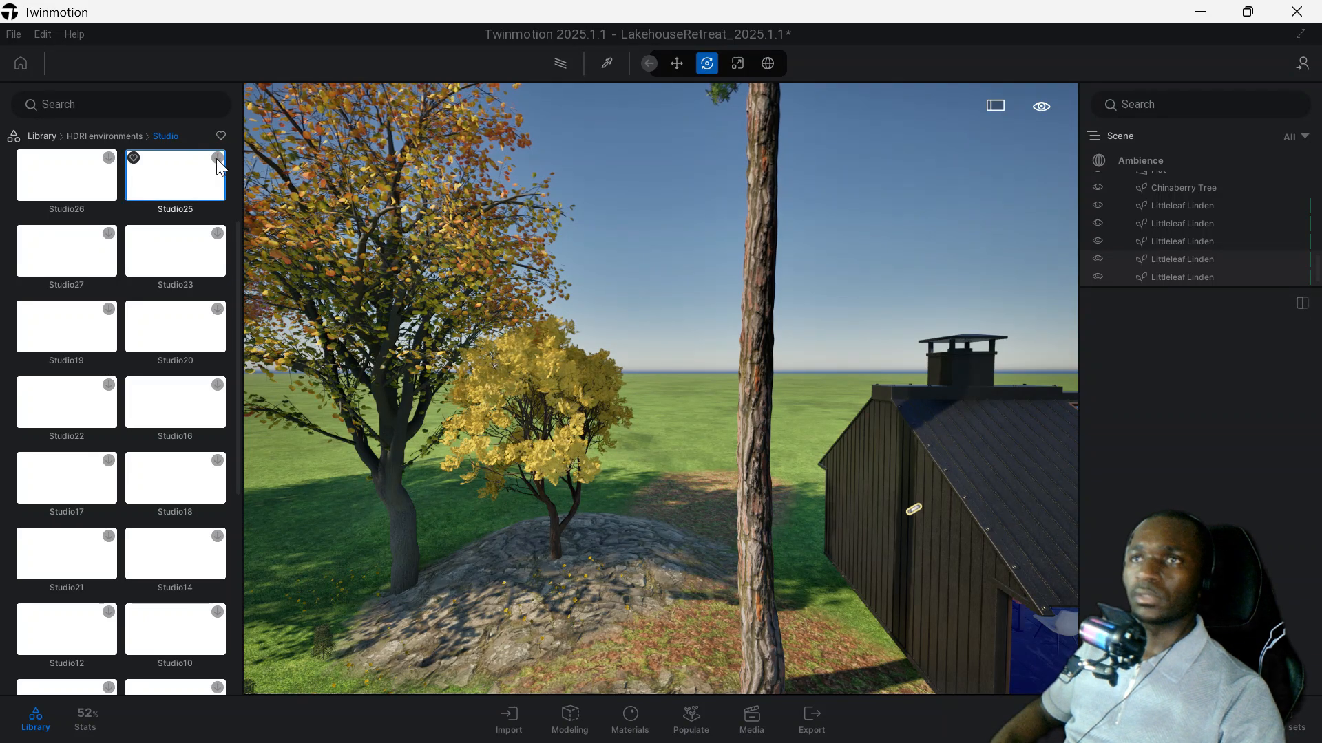
pyautogui.scroll(2, 220, 176)
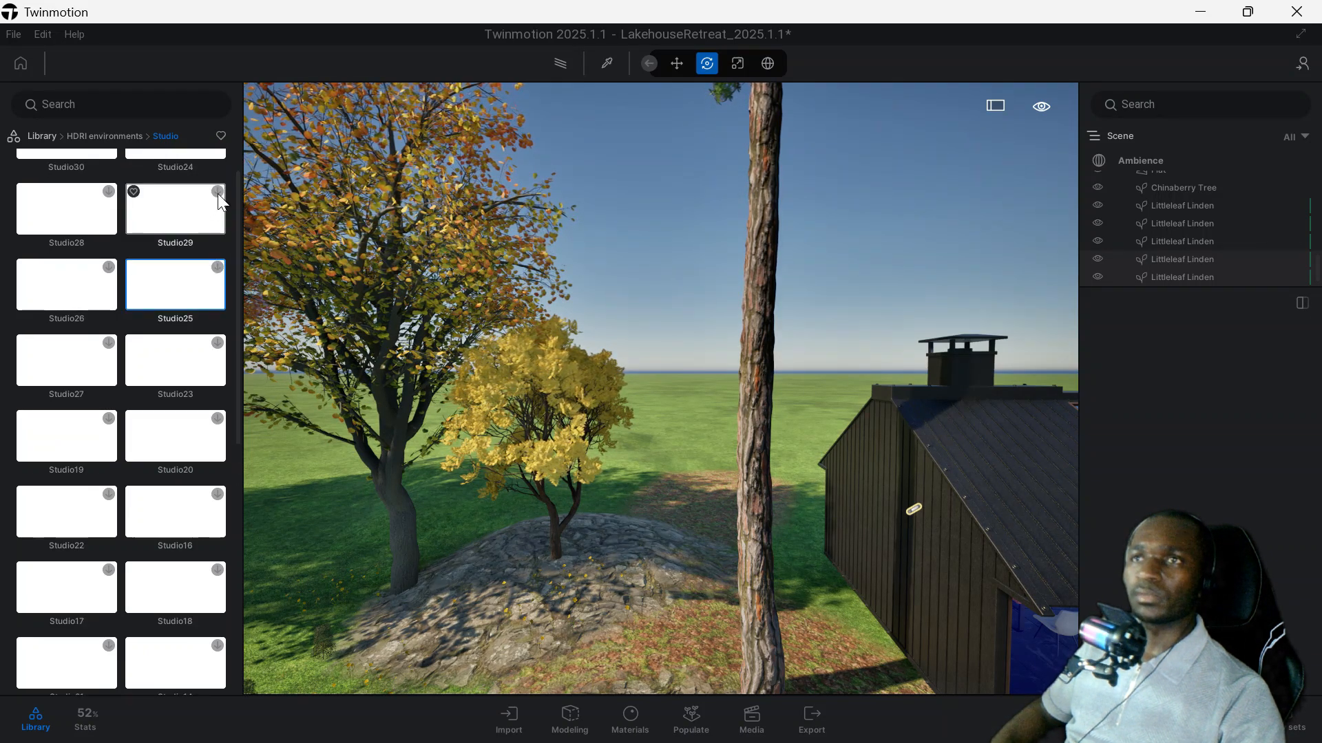
pyautogui.click(113, 135)
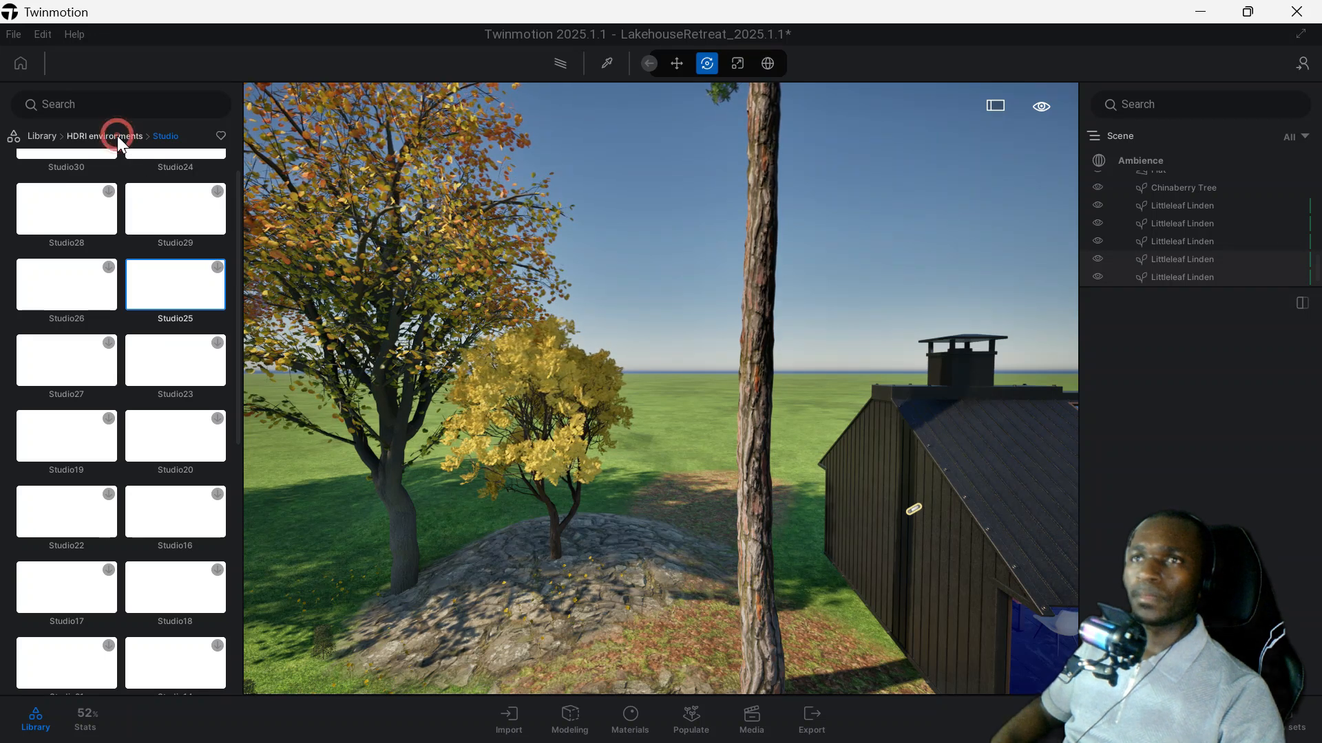
# Examine the Megascans 3D assets for buildings, including the Balcony collection.
pyautogui.click(50, 137)
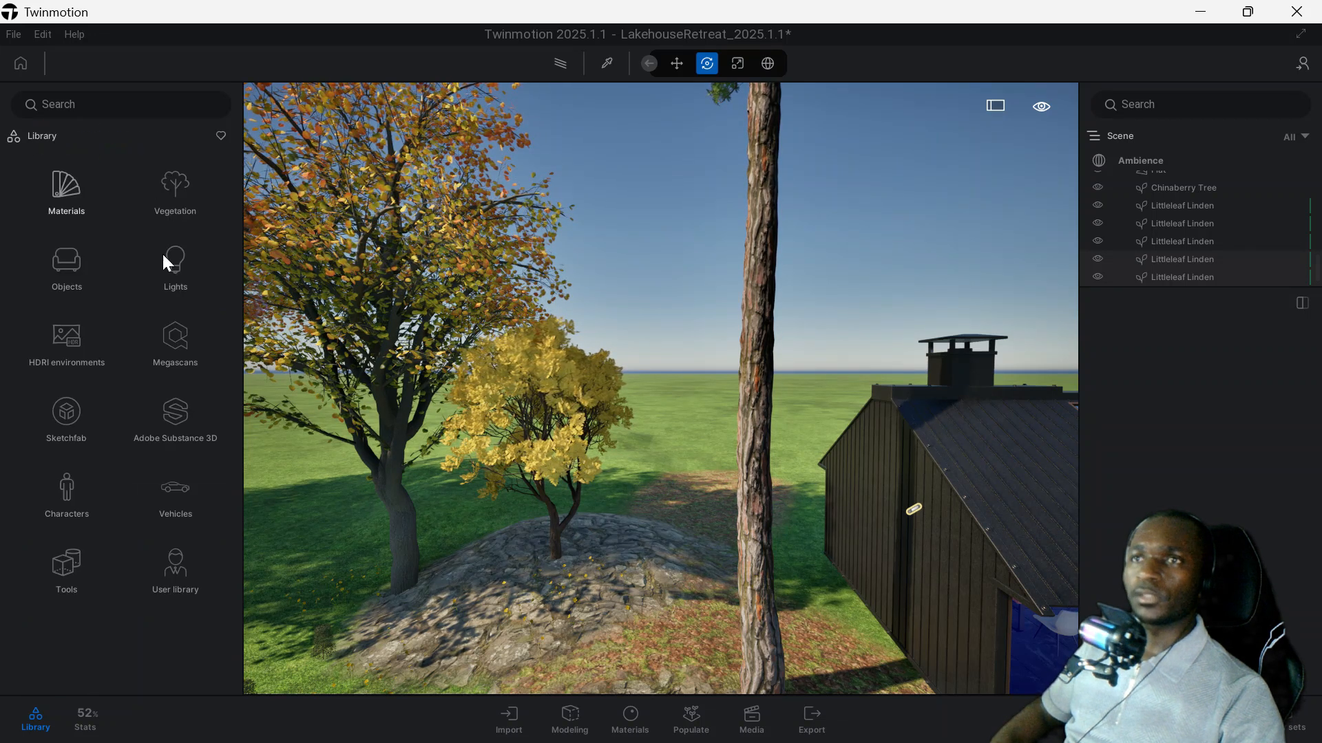
pyautogui.click(176, 346)
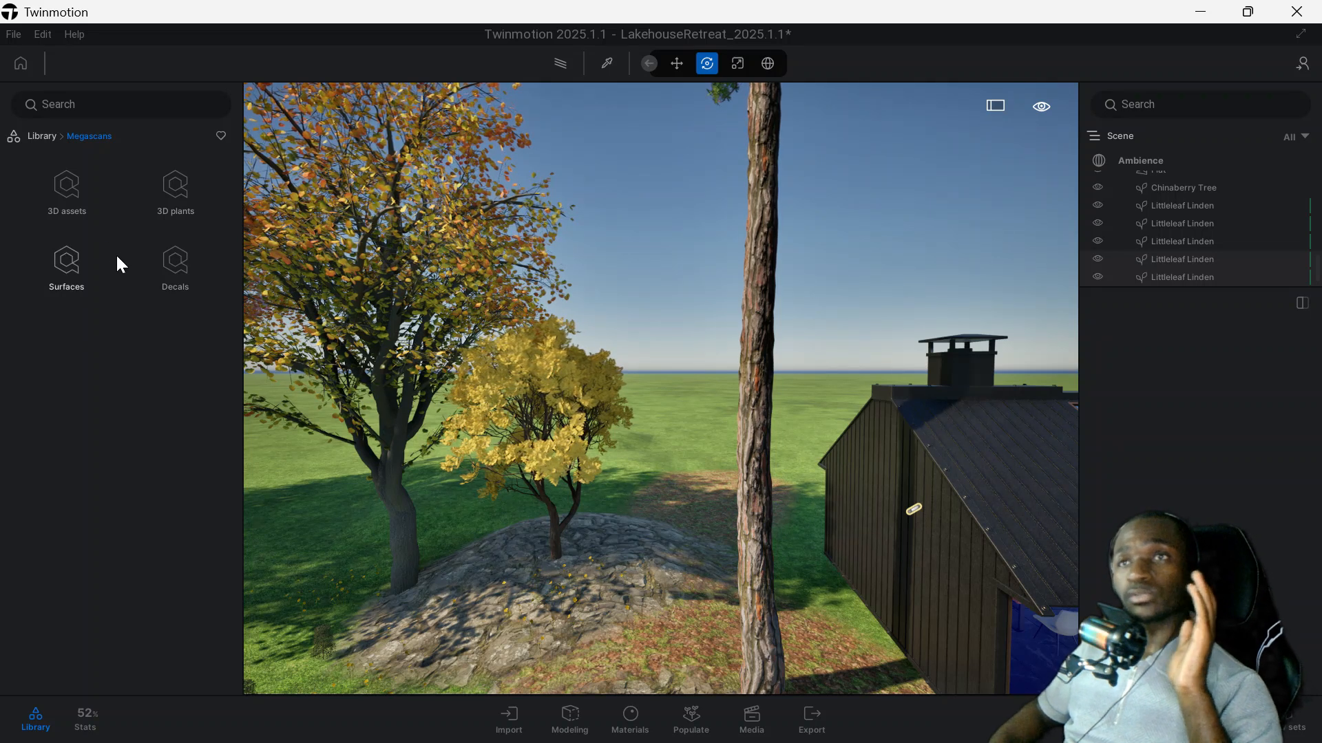
pyautogui.click(73, 190)
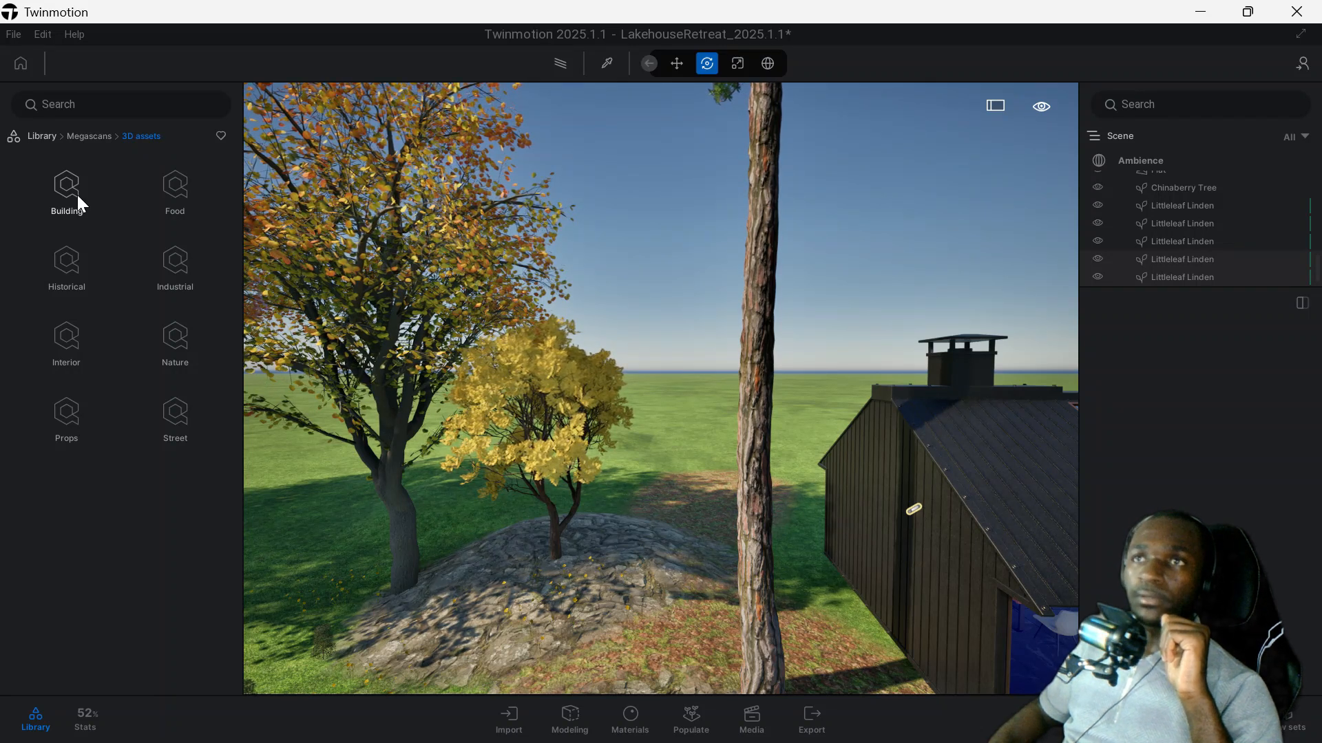
pyautogui.click(56, 195)
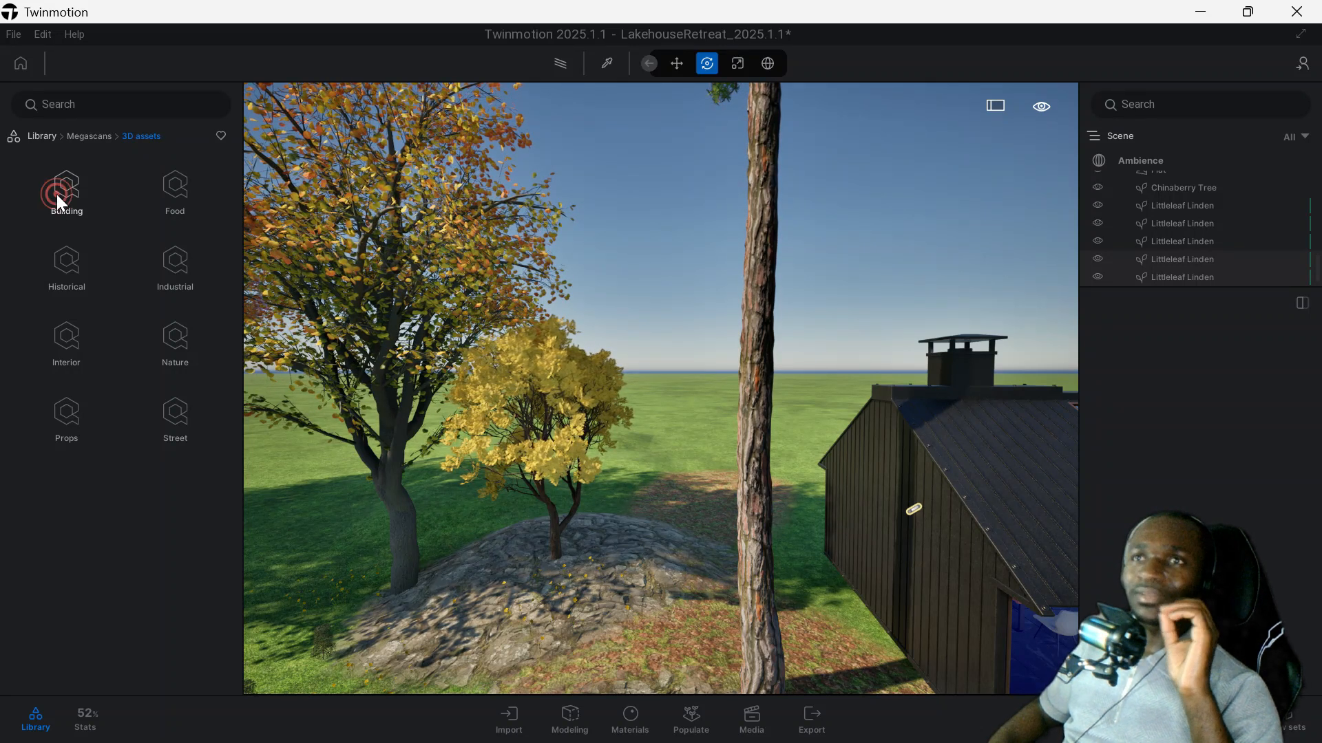
pyautogui.click(68, 193)
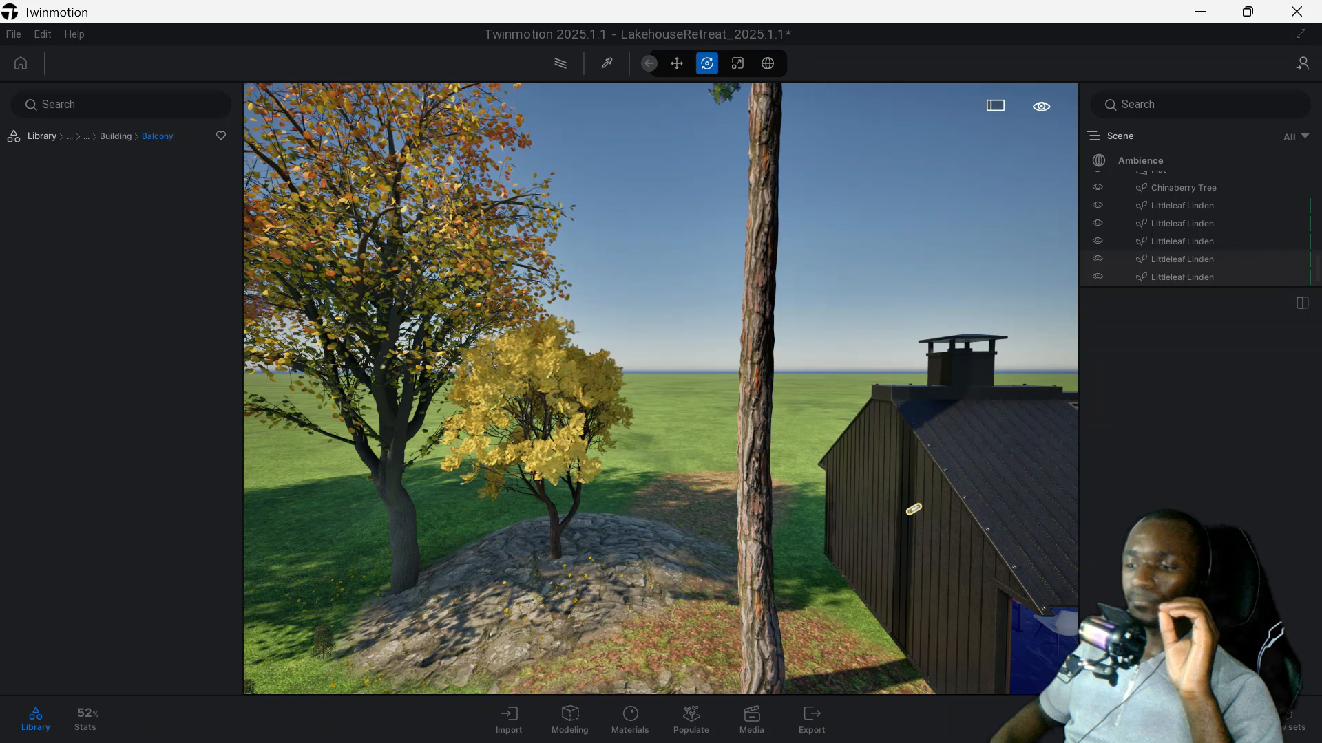
pyautogui.click(114, 136)
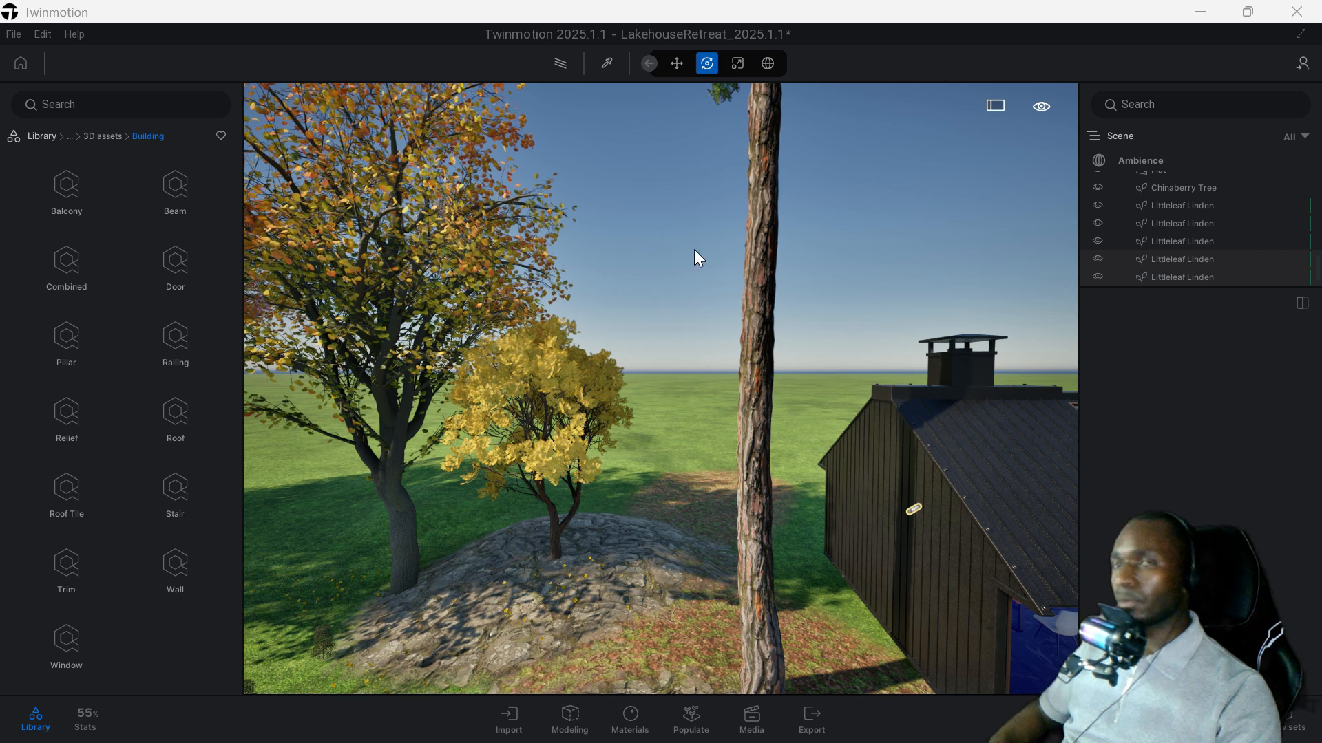
pyautogui.click(67, 185)
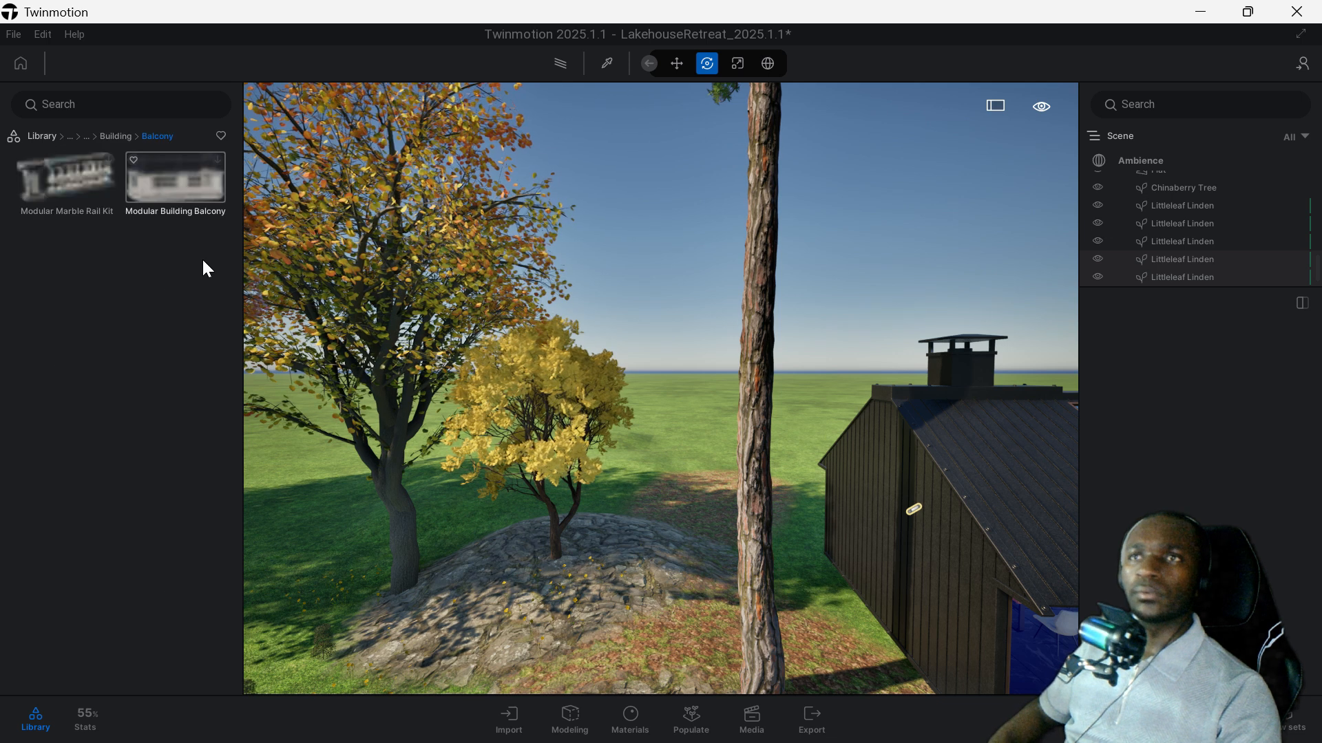
pyautogui.click(115, 136)
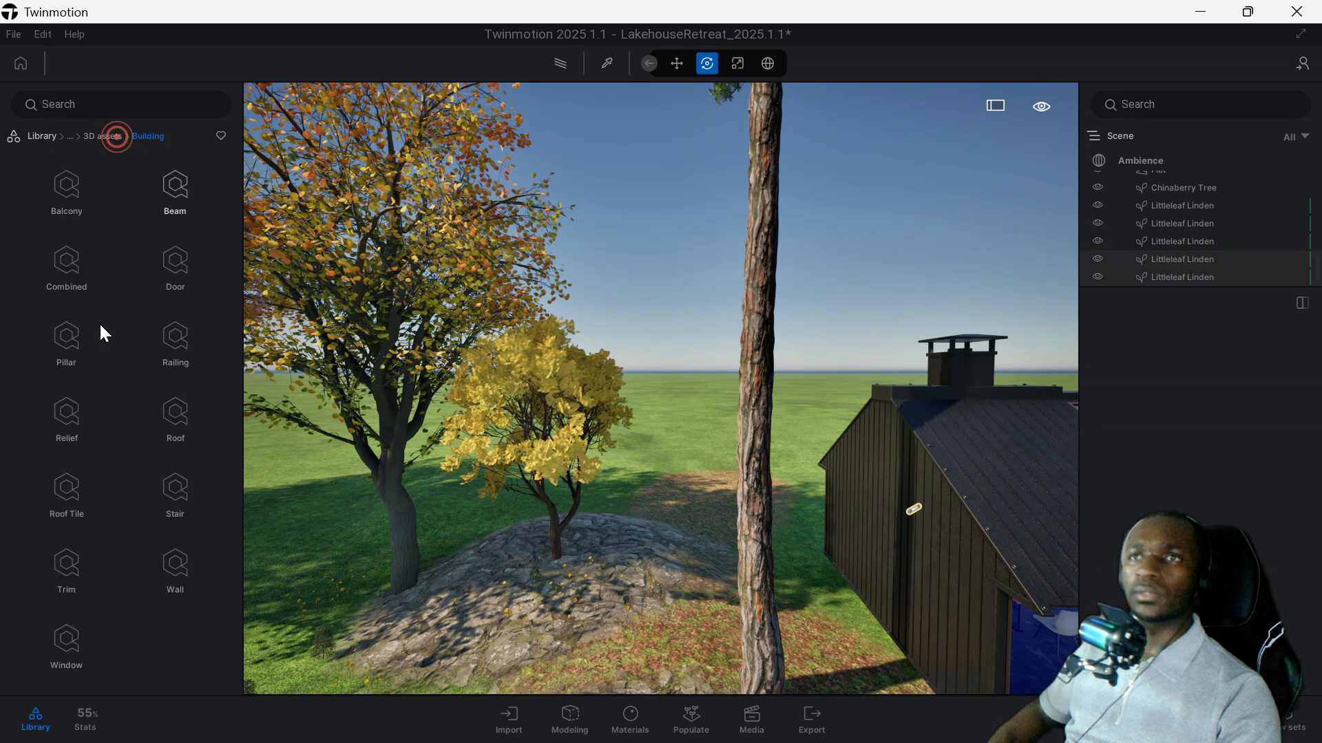
# Look through the Combined collection of the Megascans 3D building assets and return to the 3D assets categories.
pyautogui.click(69, 255)
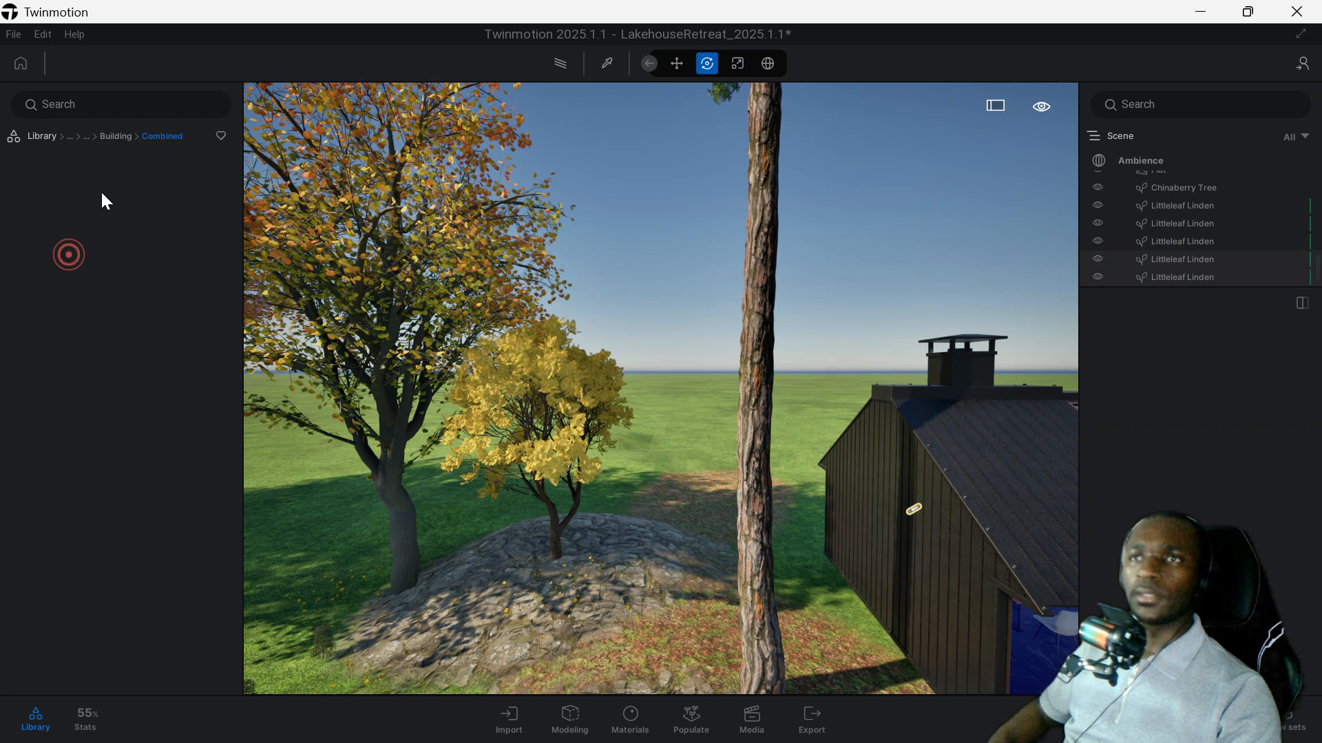
pyautogui.scroll(-4, 186, 316)
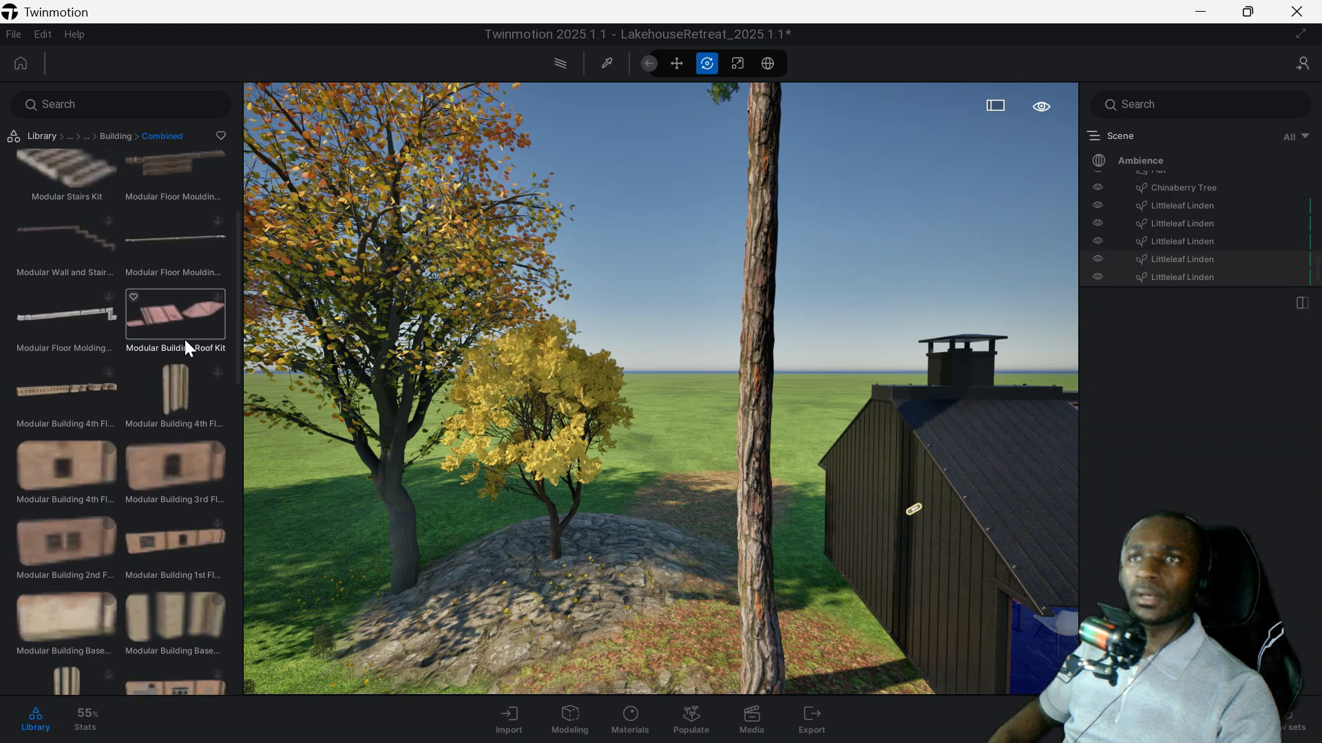
pyautogui.scroll(3, 184, 336)
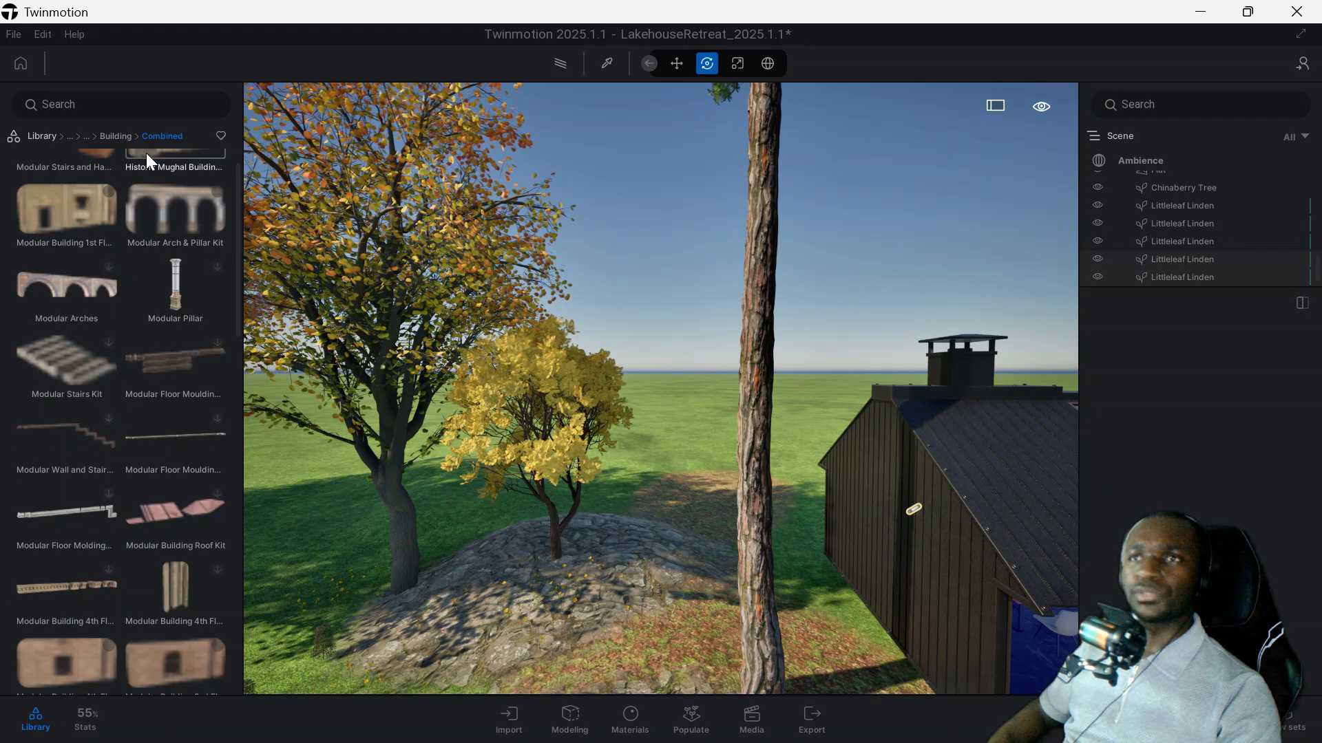
pyautogui.click(124, 136)
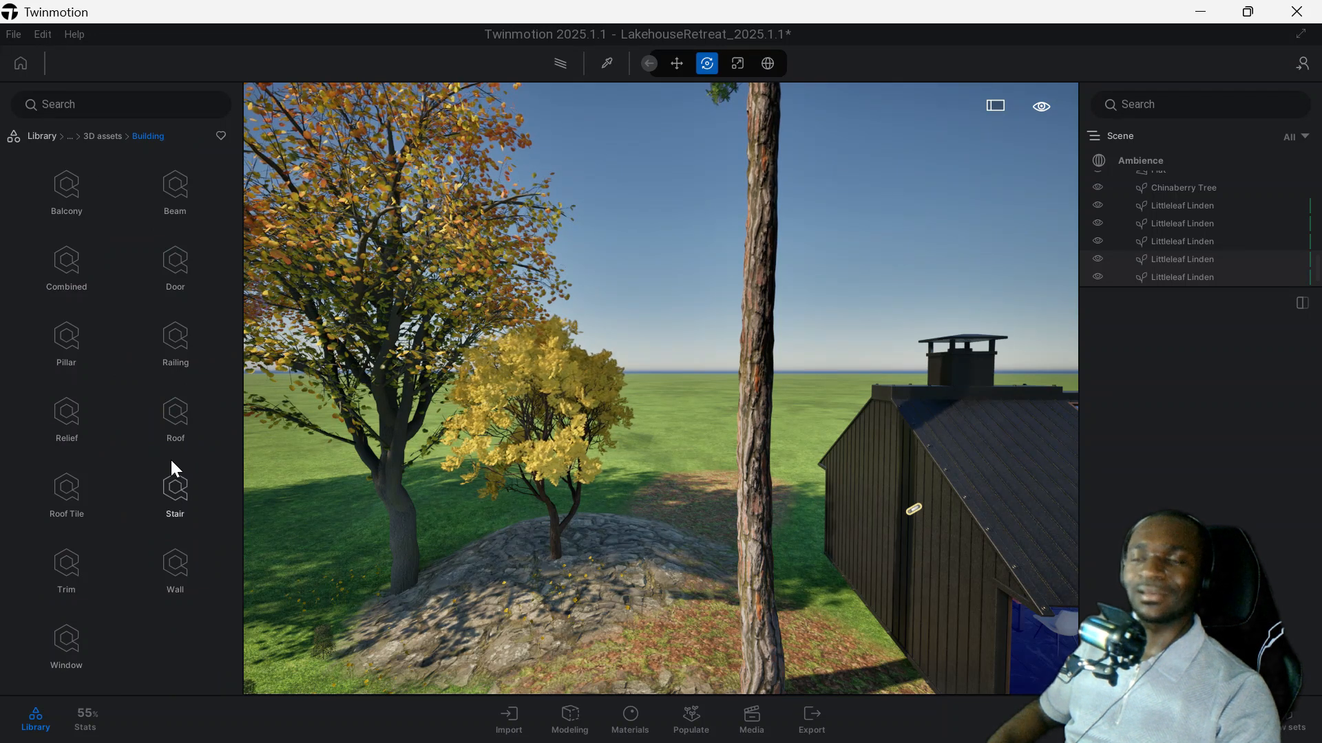
pyautogui.click(114, 141)
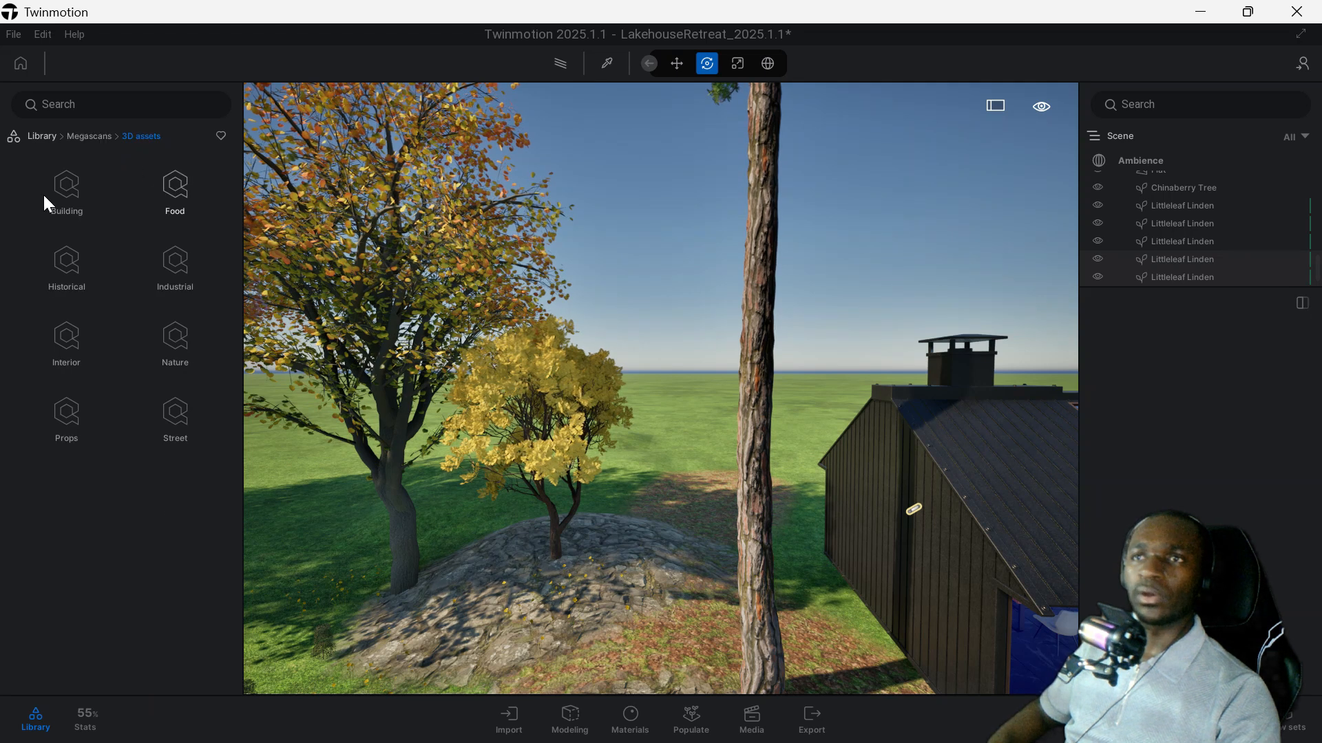
# Open the Tileable collection of Leakage decals in the Megascans category.
pyautogui.click(89, 135)
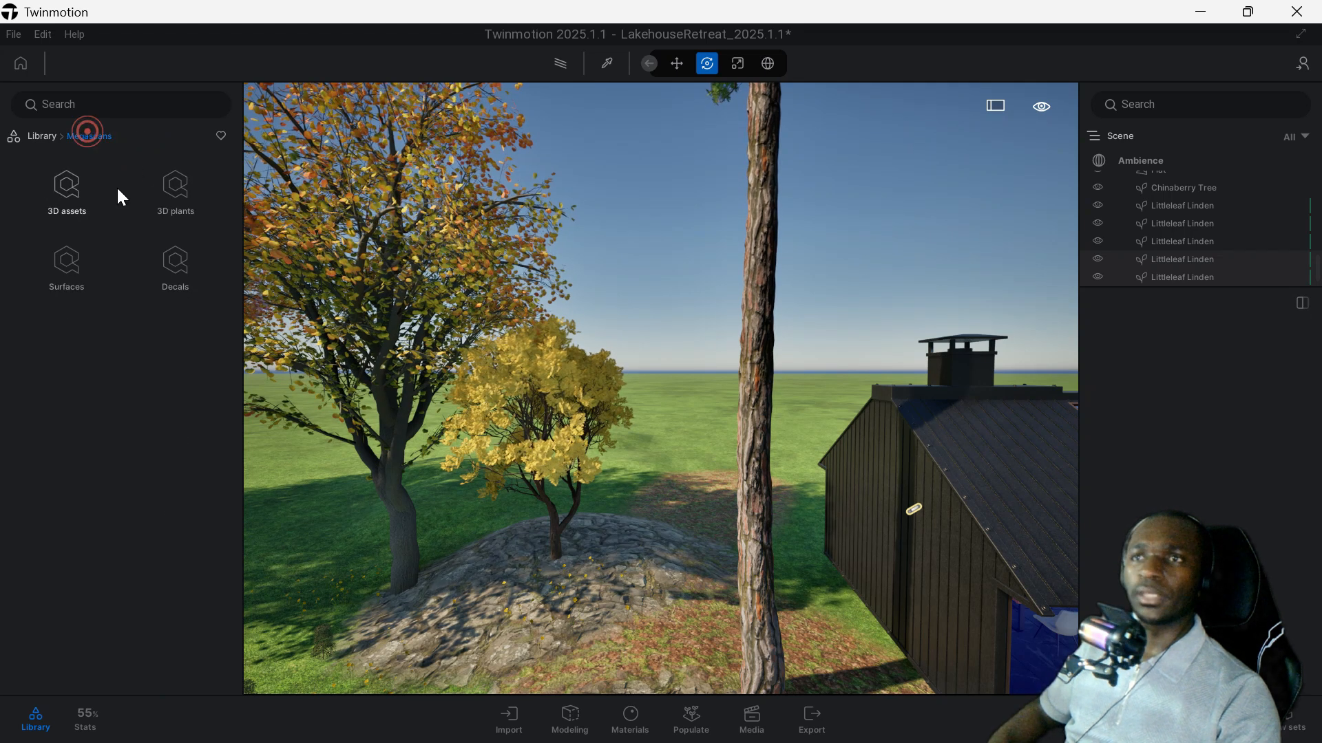
pyautogui.click(178, 257)
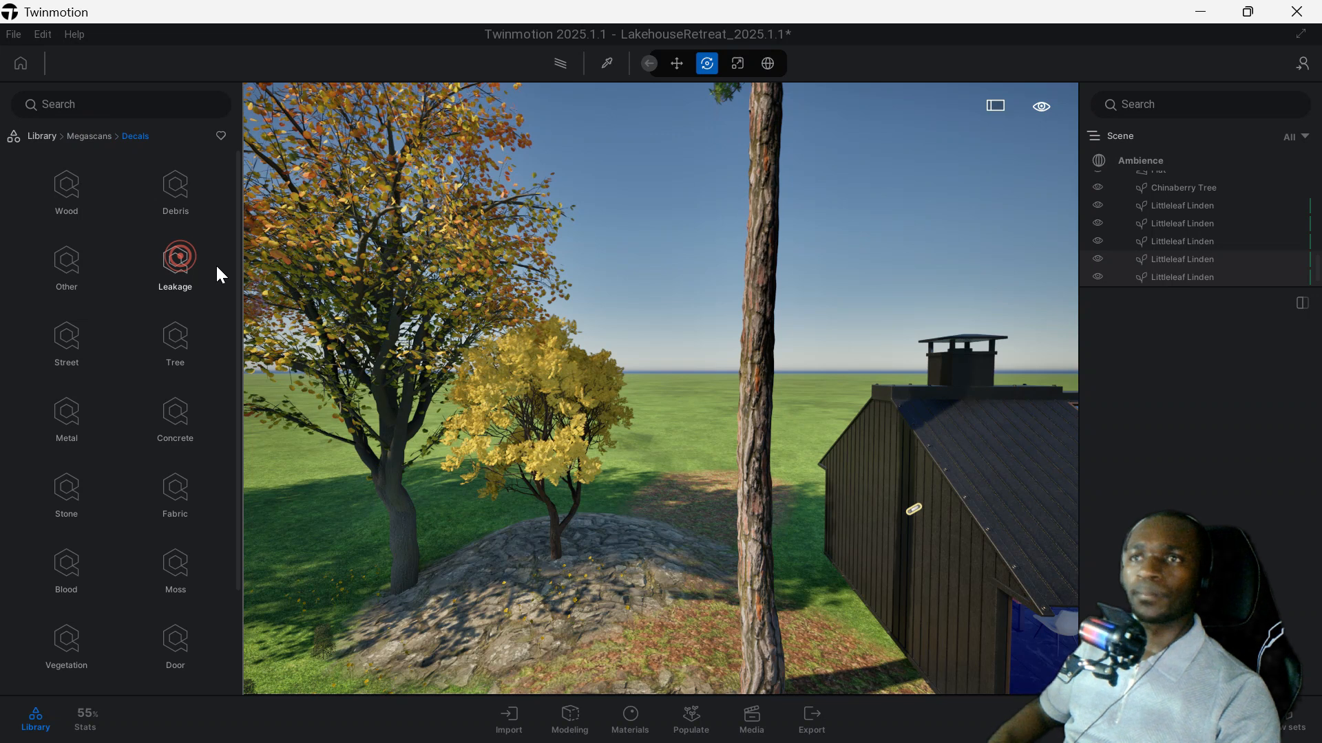
pyautogui.click(179, 259)
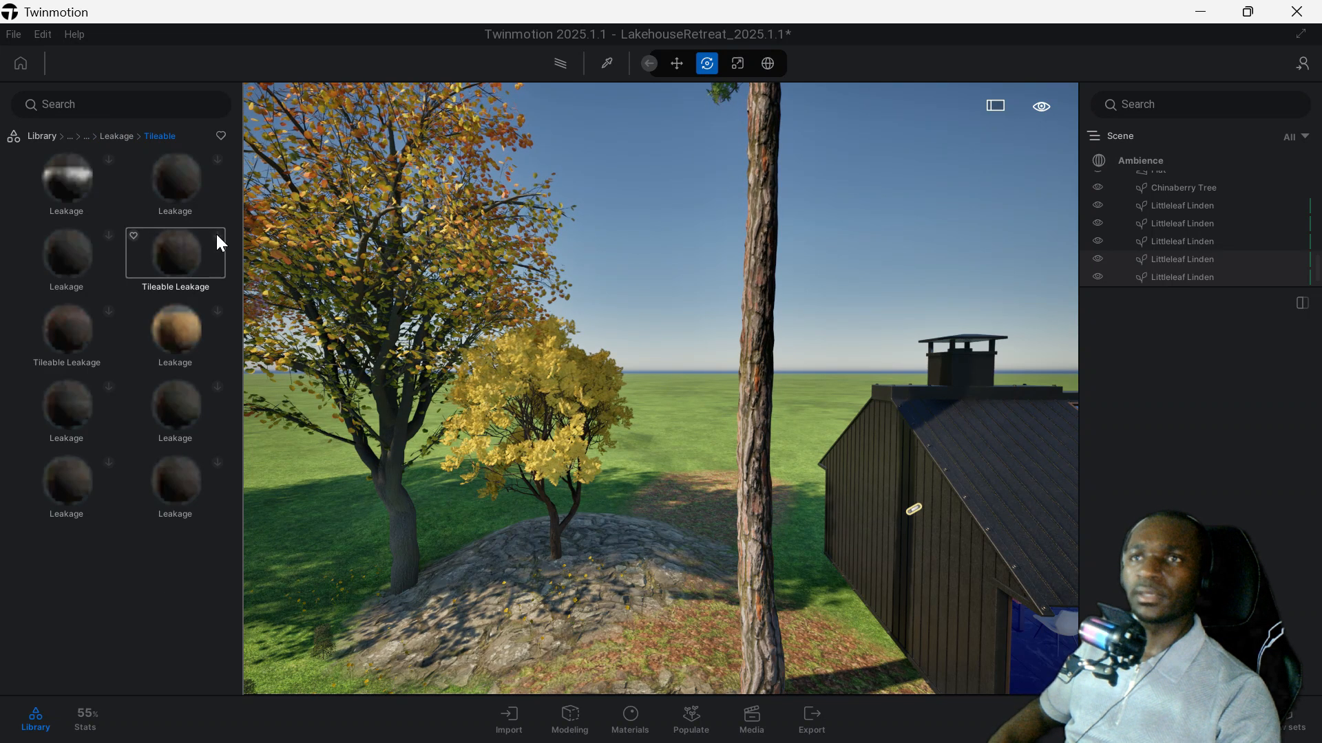
# Sign in to the user account and close the sign-in confirmation.
pyautogui.click(1305, 65)
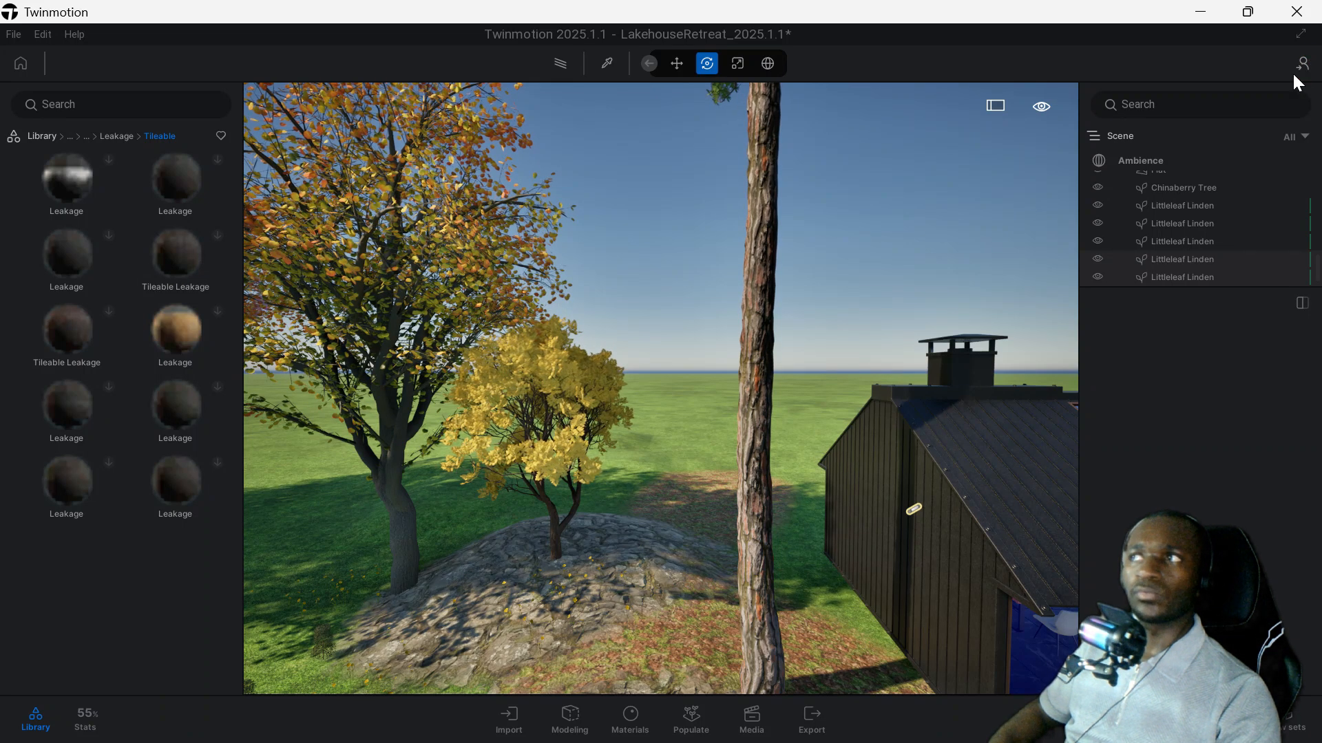
pyautogui.click(1305, 66)
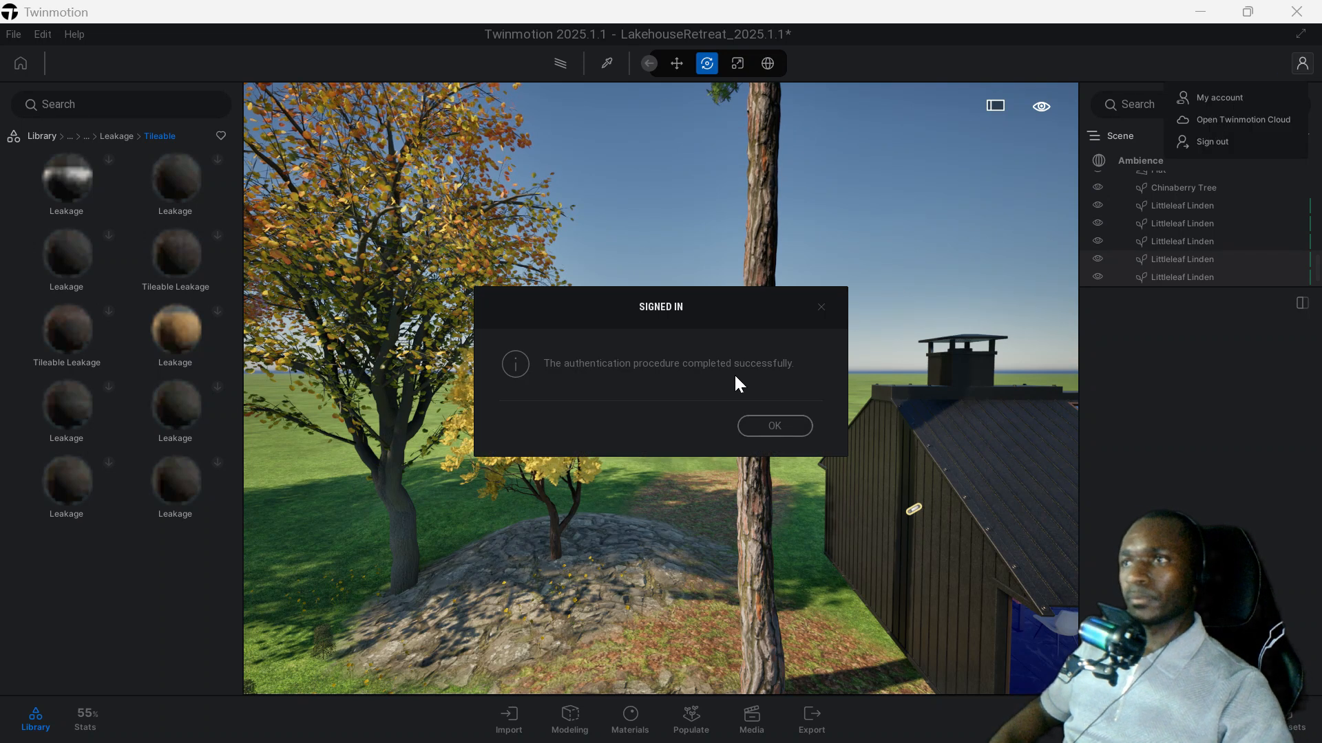
pyautogui.moveTo(710, 358); pyautogui.dragTo(553, 346)
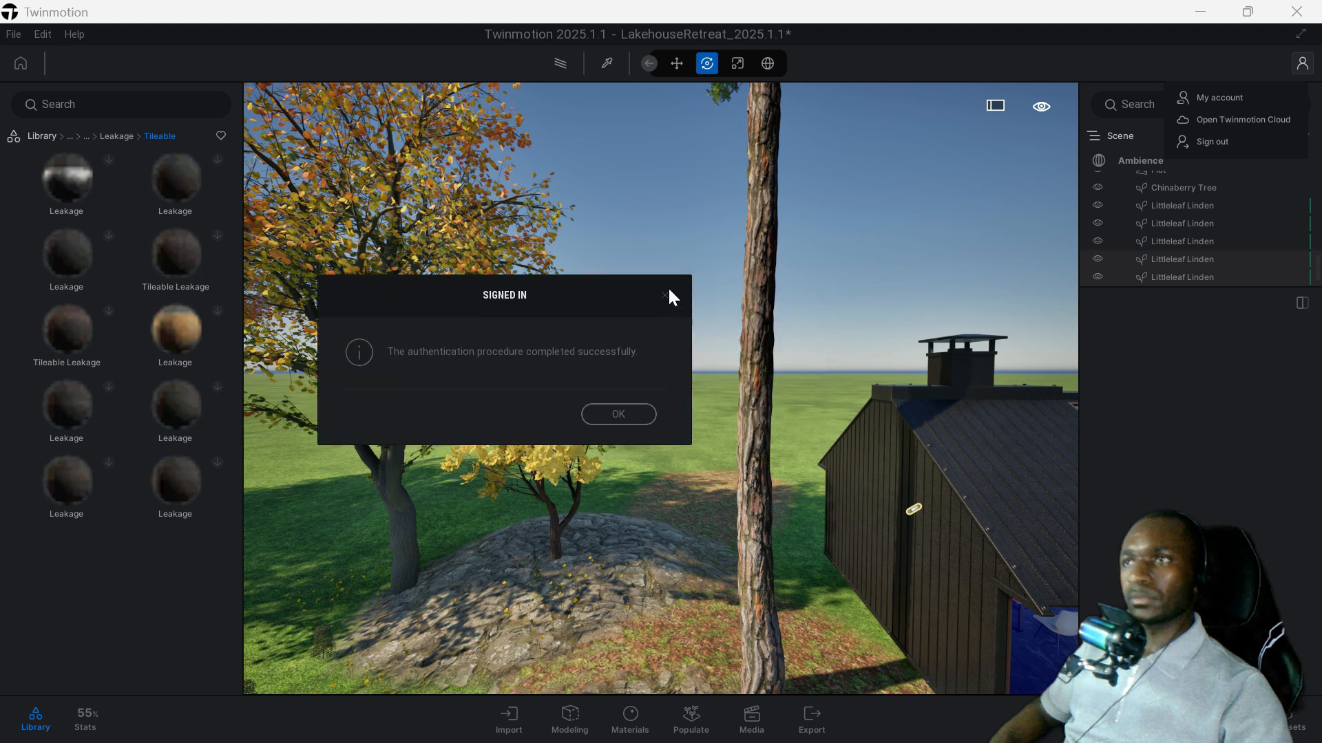
pyautogui.click(639, 411)
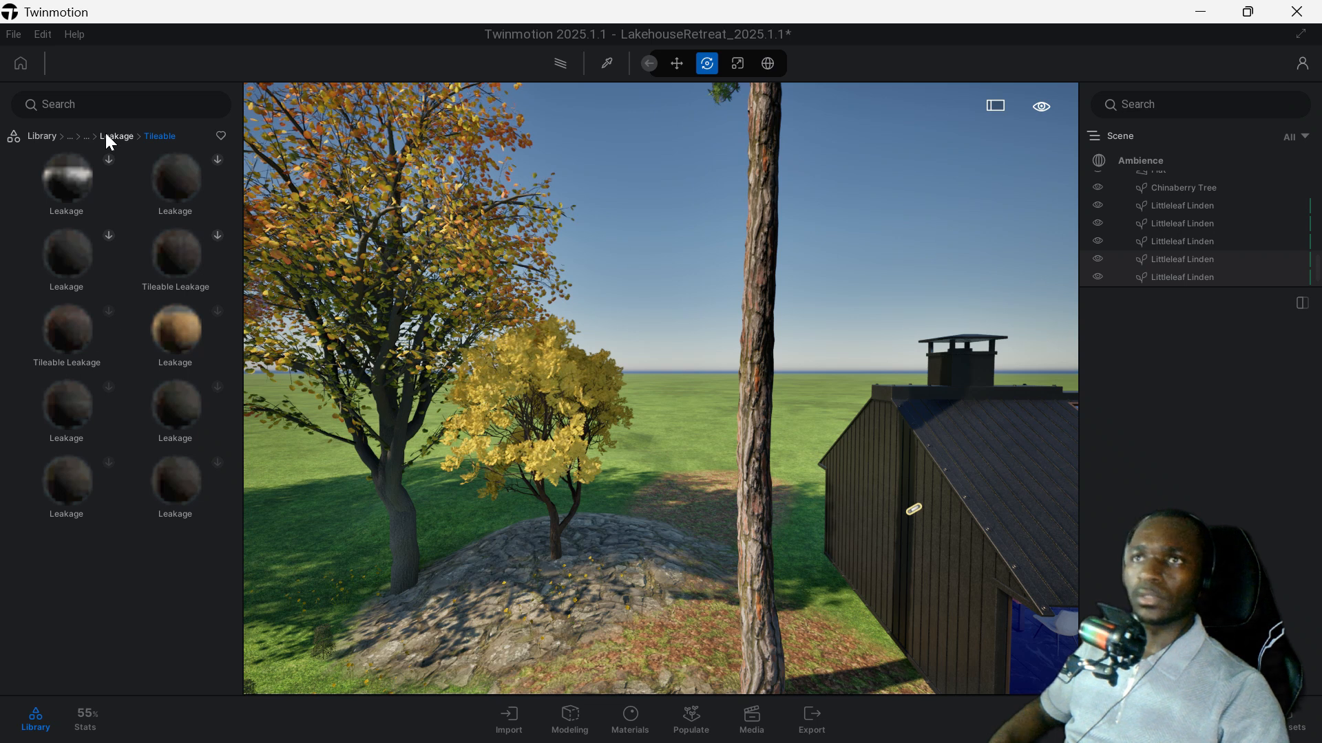
# Download the Carolana Water Lily from the Floating collection of the Megascans Aquatic 3D plants.
pyautogui.click(104, 138)
pyautogui.click(102, 139)
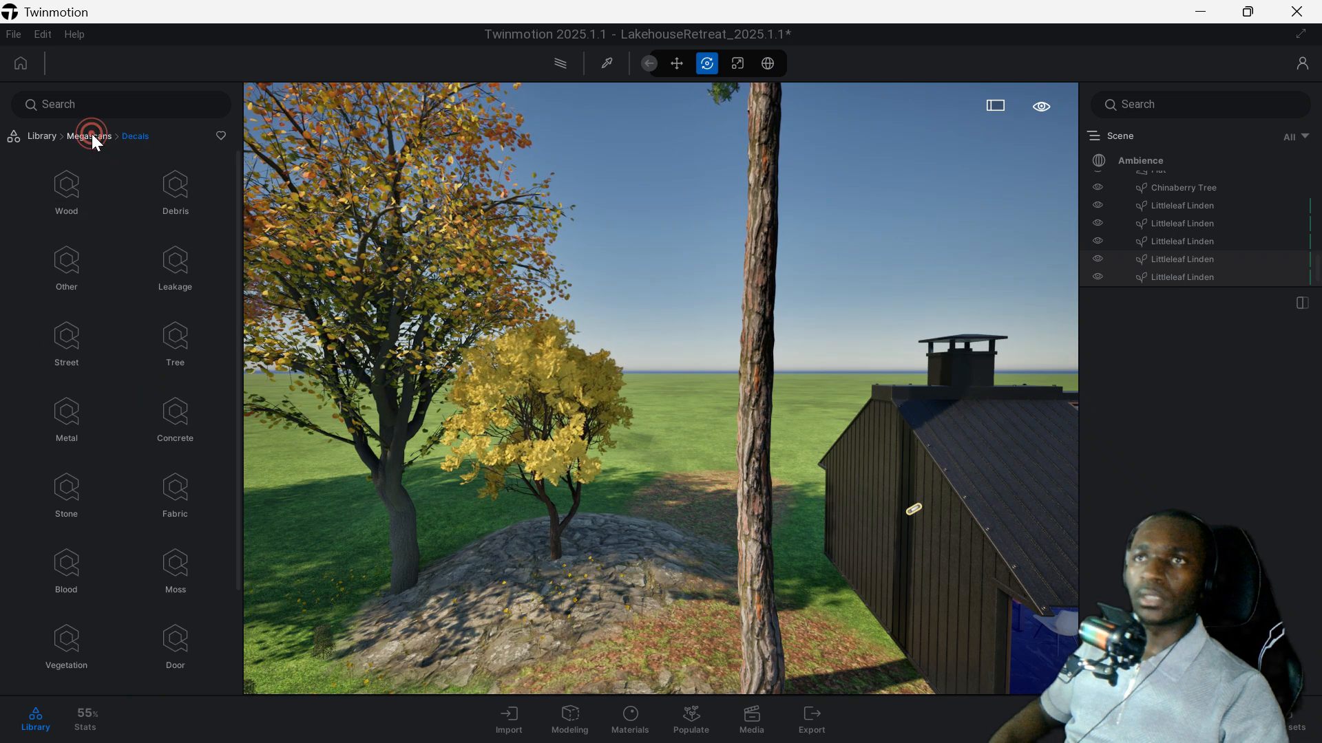
pyautogui.click(93, 136)
pyautogui.click(67, 185)
pyautogui.click(86, 139)
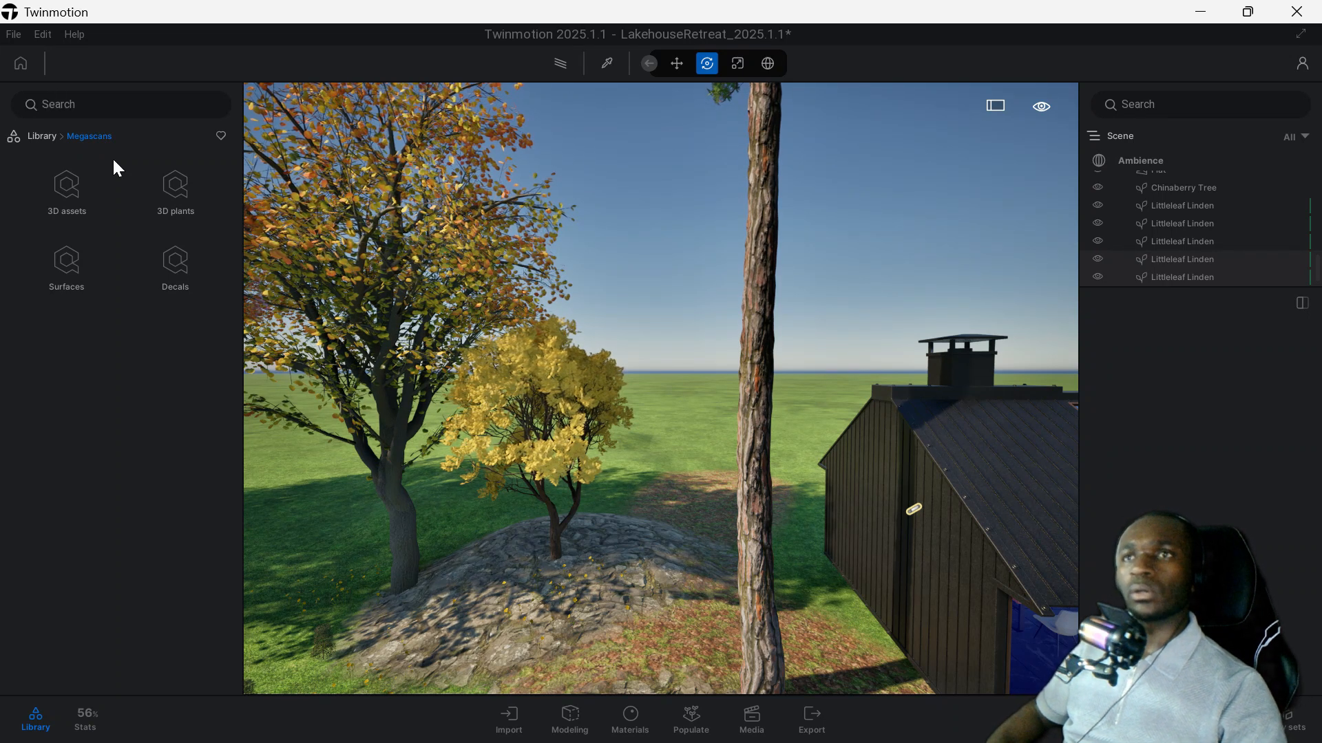
pyautogui.click(180, 192)
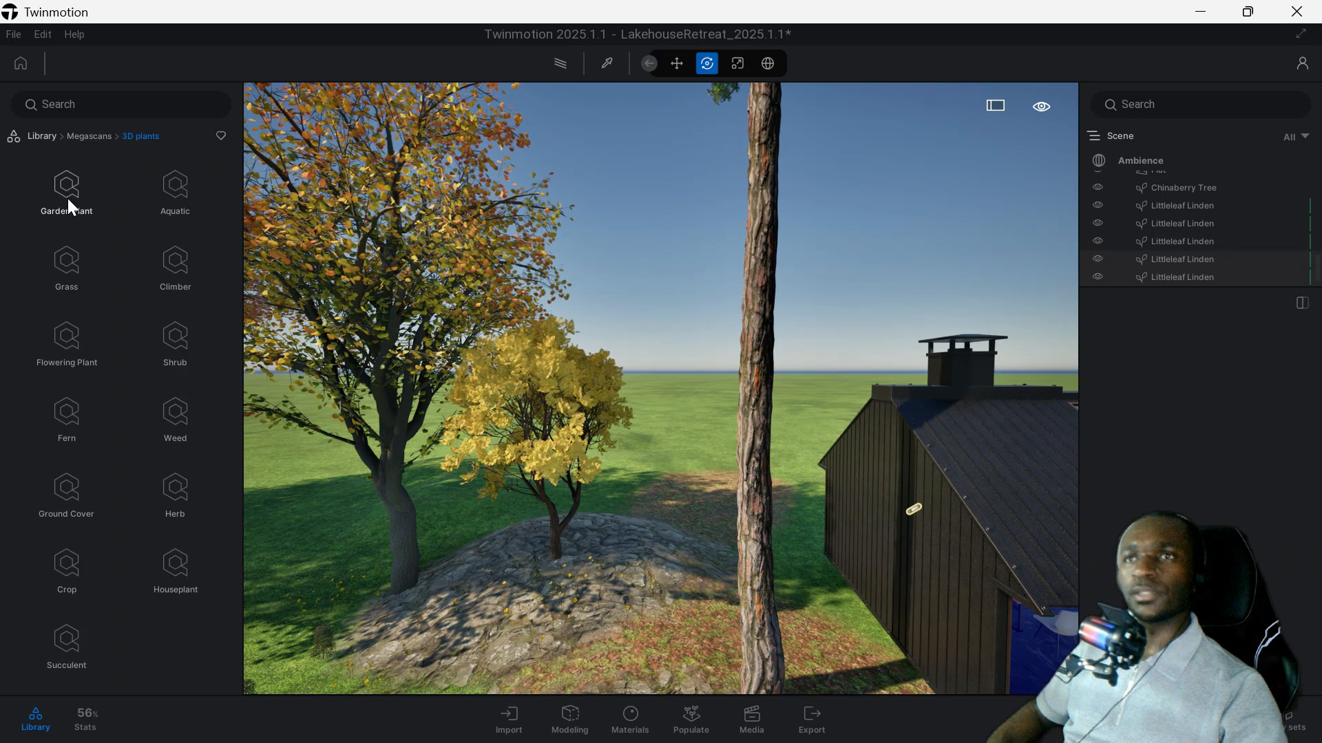
pyautogui.click(67, 198)
pyautogui.click(84, 188)
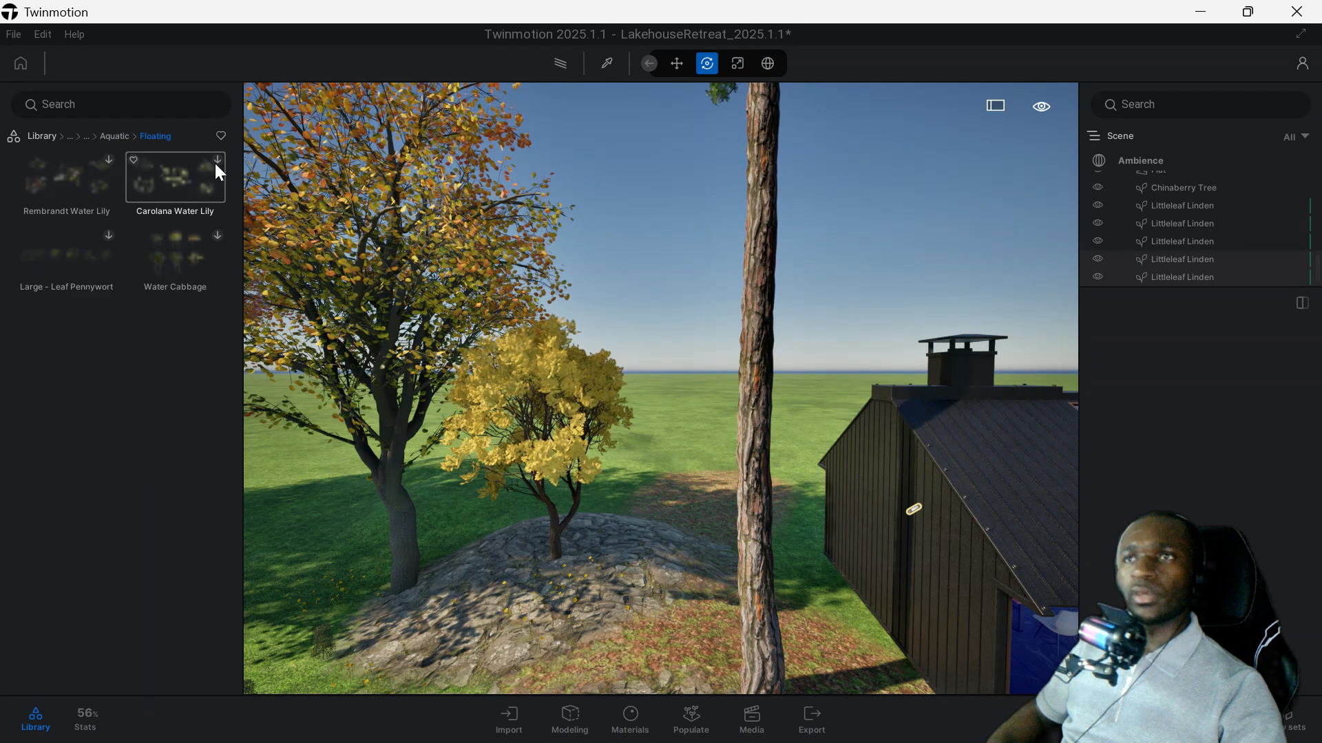
pyautogui.click(218, 158)
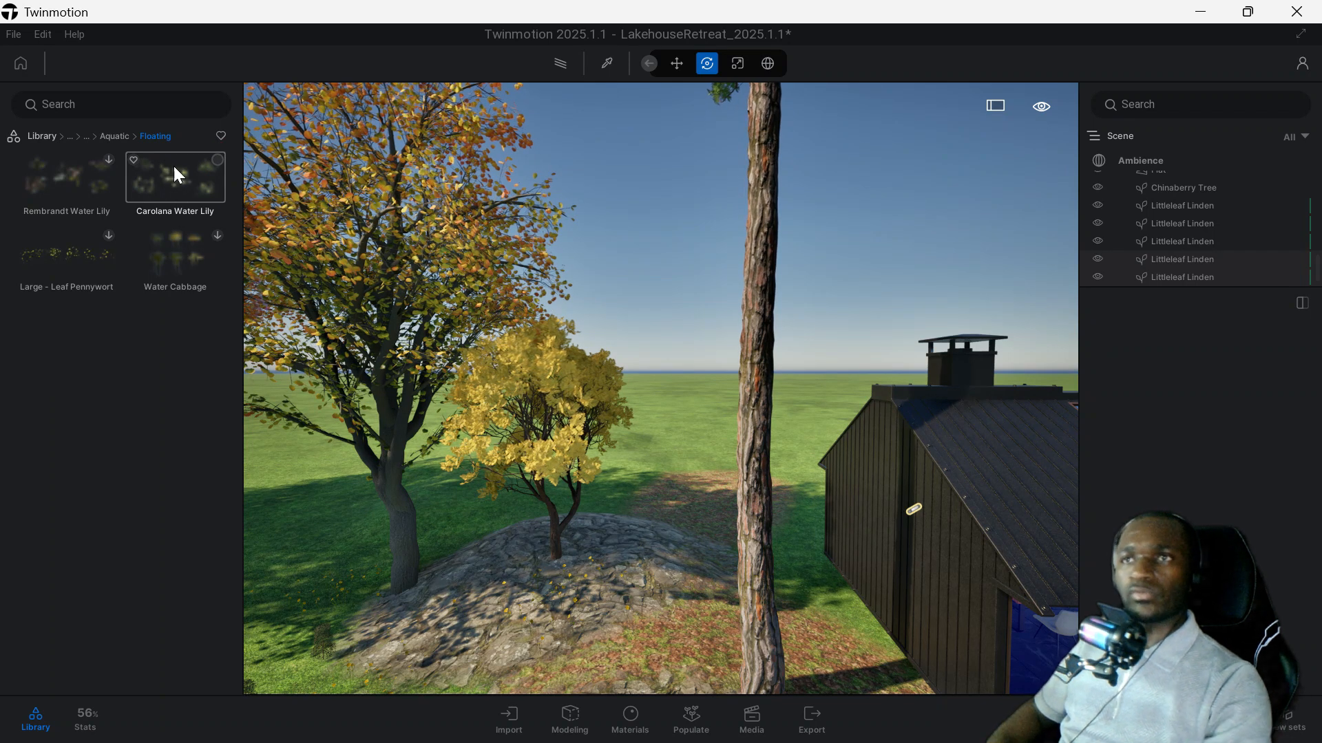
# Place The Mansion Gate from Sketchfab's Architecture category on the lawn in front of the autumn trees.
pyautogui.click(69, 136)
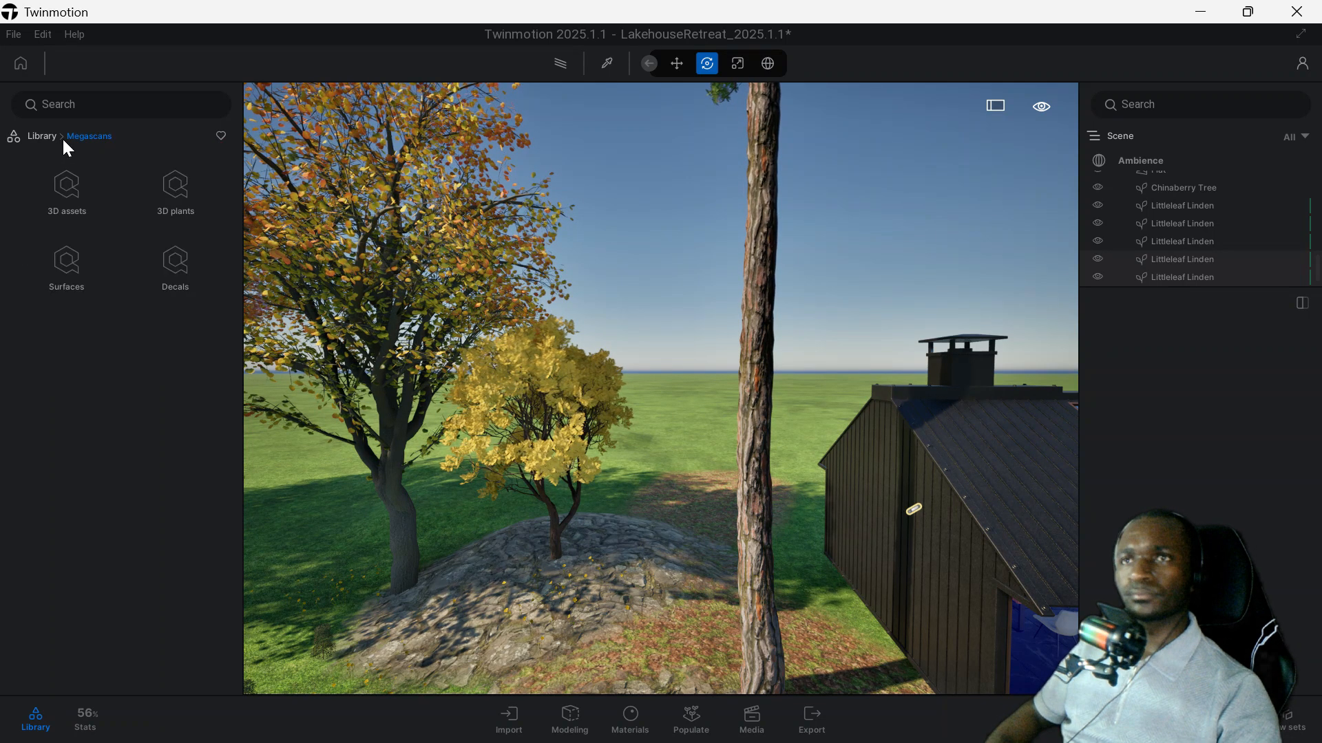
pyautogui.click(52, 134)
pyautogui.click(48, 138)
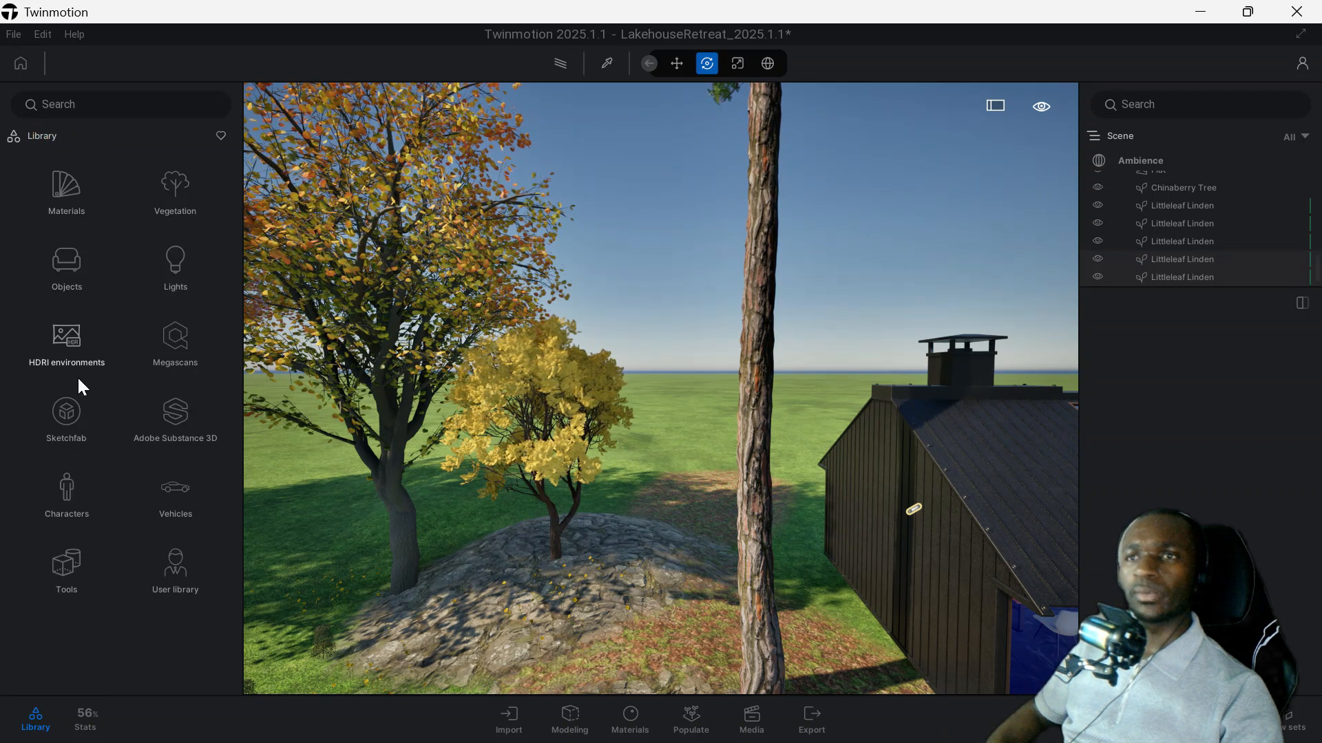
pyautogui.click(71, 415)
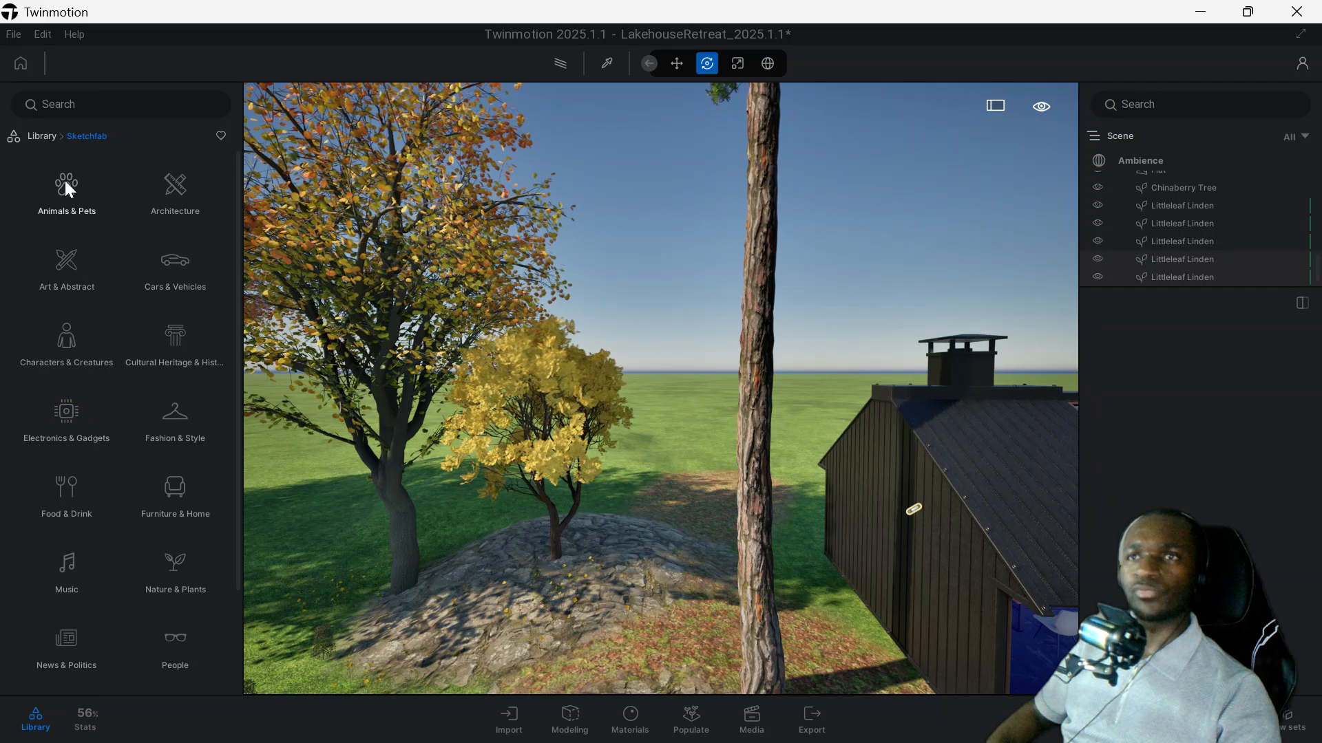
pyautogui.click(155, 198)
pyautogui.moveTo(112, 296)
pyautogui.scroll(-5, 511, 351)
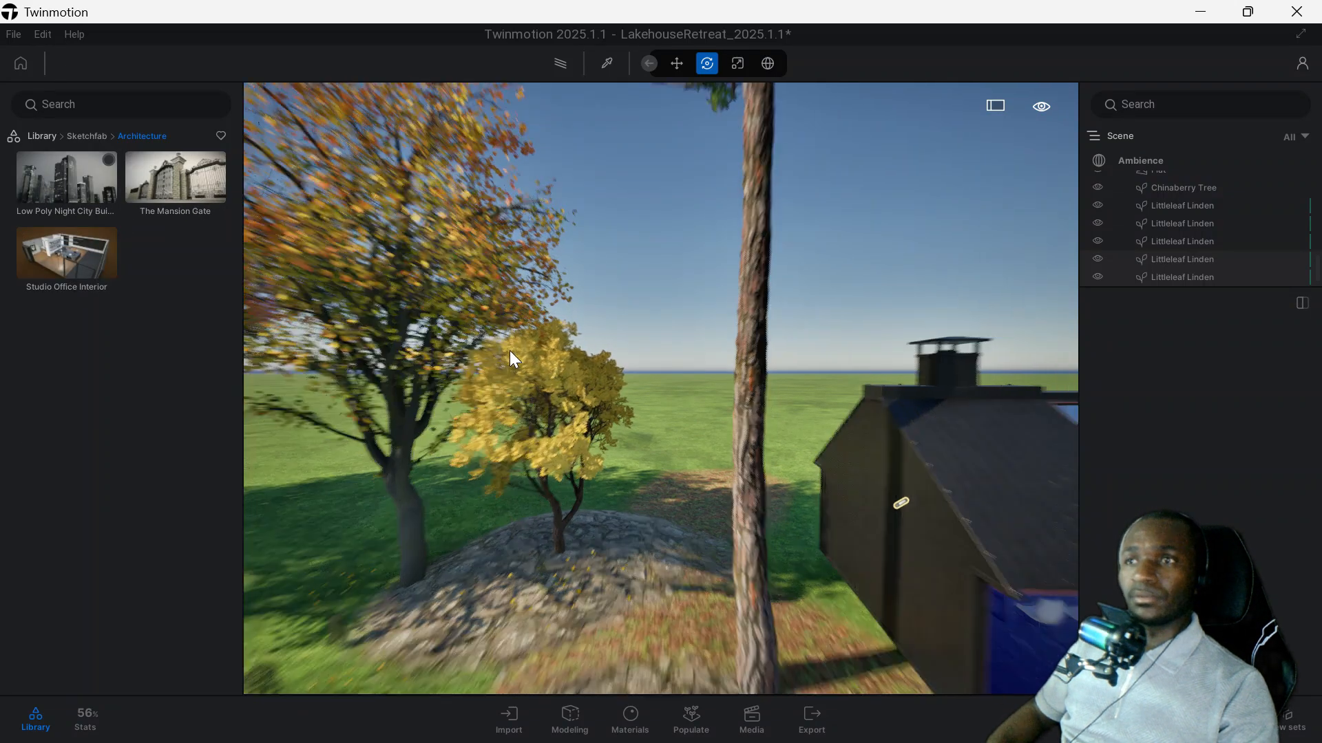
pyautogui.scroll(-3, 514, 352)
pyautogui.moveTo(147, 179)
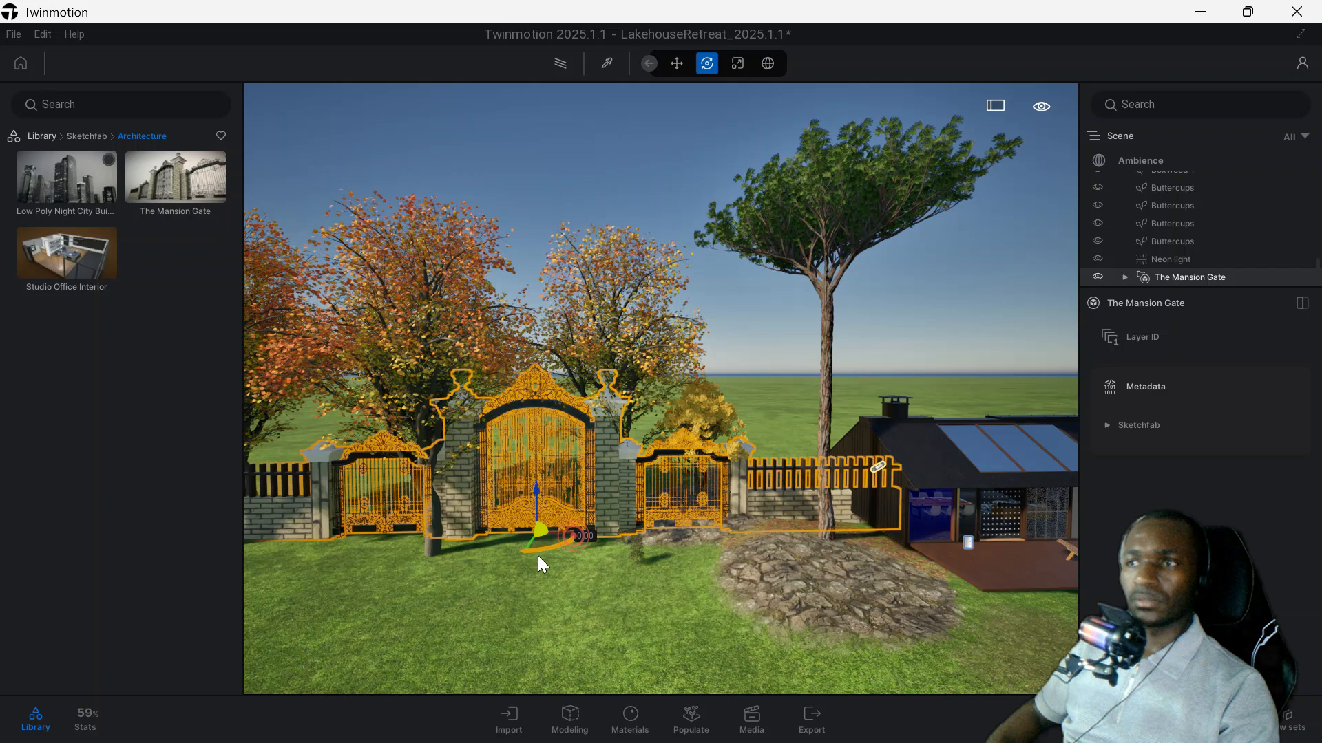
pyautogui.moveTo(539, 561); pyautogui.dragTo(599, 508)
pyautogui.moveTo(626, 477)
pyautogui.keyDown('shift'); pyautogui.mouseDown(button='middle')
pyautogui.moveTo(630, 605)
pyautogui.moveTo(627, 477)
pyautogui.mouseUp(button='middle'); pyautogui.keyUp('shift')
pyautogui.moveTo(555, 547); pyautogui.dragTo(494, 663)
pyautogui.scroll(-2, 597, 591)
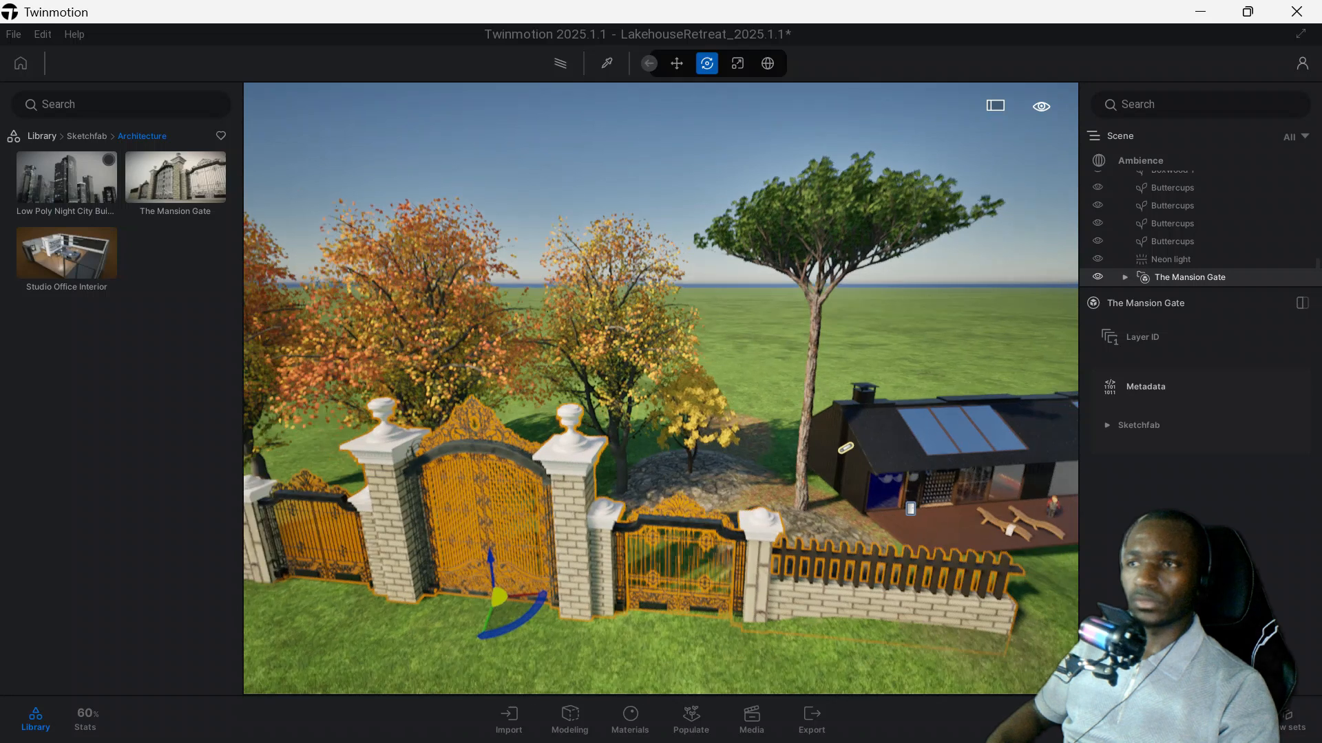
# Rotate The Mansion Gate about its vertical axis and inspect it up close.
pyautogui.moveTo(493, 596); pyautogui.dragTo(491, 599)
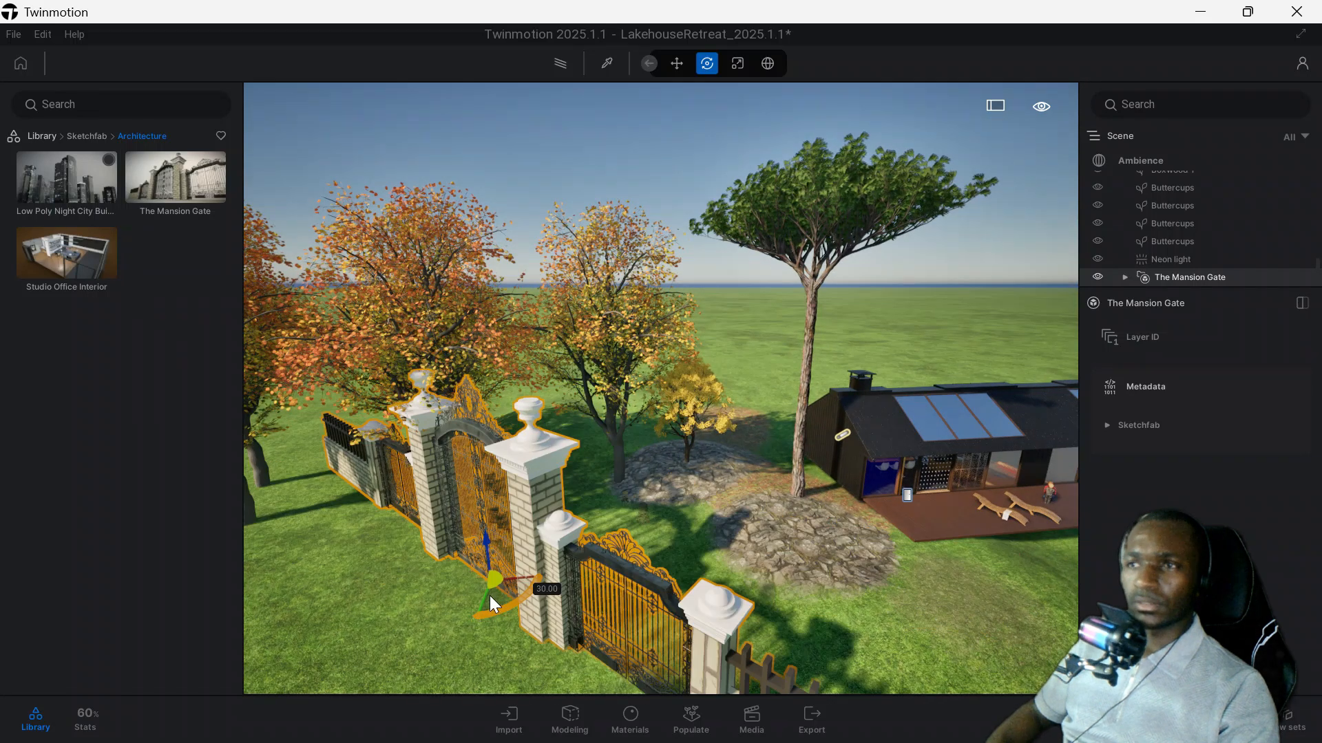
pyautogui.scroll(2, 498, 591)
pyautogui.moveTo(580, 517); pyautogui.dragTo(661, 464, button='middle')
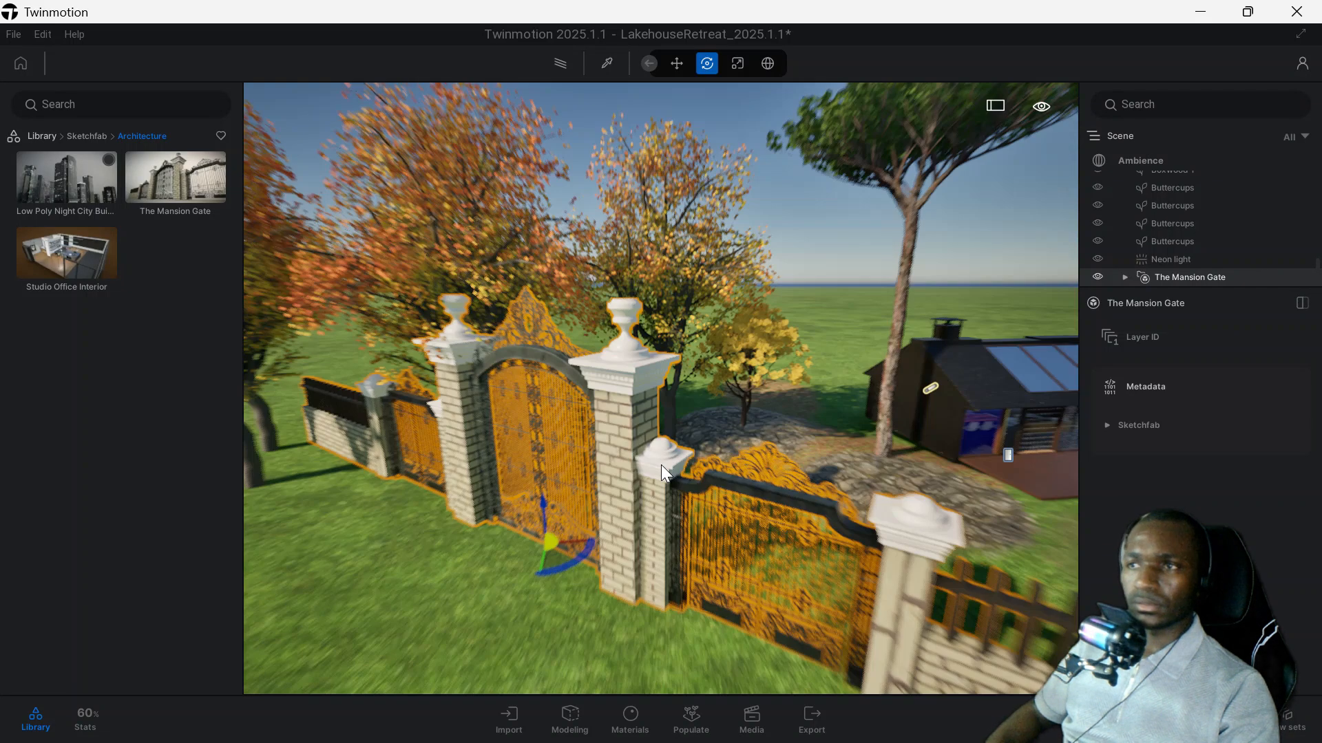
pyautogui.scroll(2, 478, 513)
pyautogui.moveTo(478, 514)
pyautogui.mouseDown(button='middle')
pyautogui.moveTo(545, 498)
pyautogui.moveTo(449, 636)
pyautogui.mouseUp(button='middle')
# Look through the full range of Sketchfab categories in the library.
pyautogui.click(90, 138)
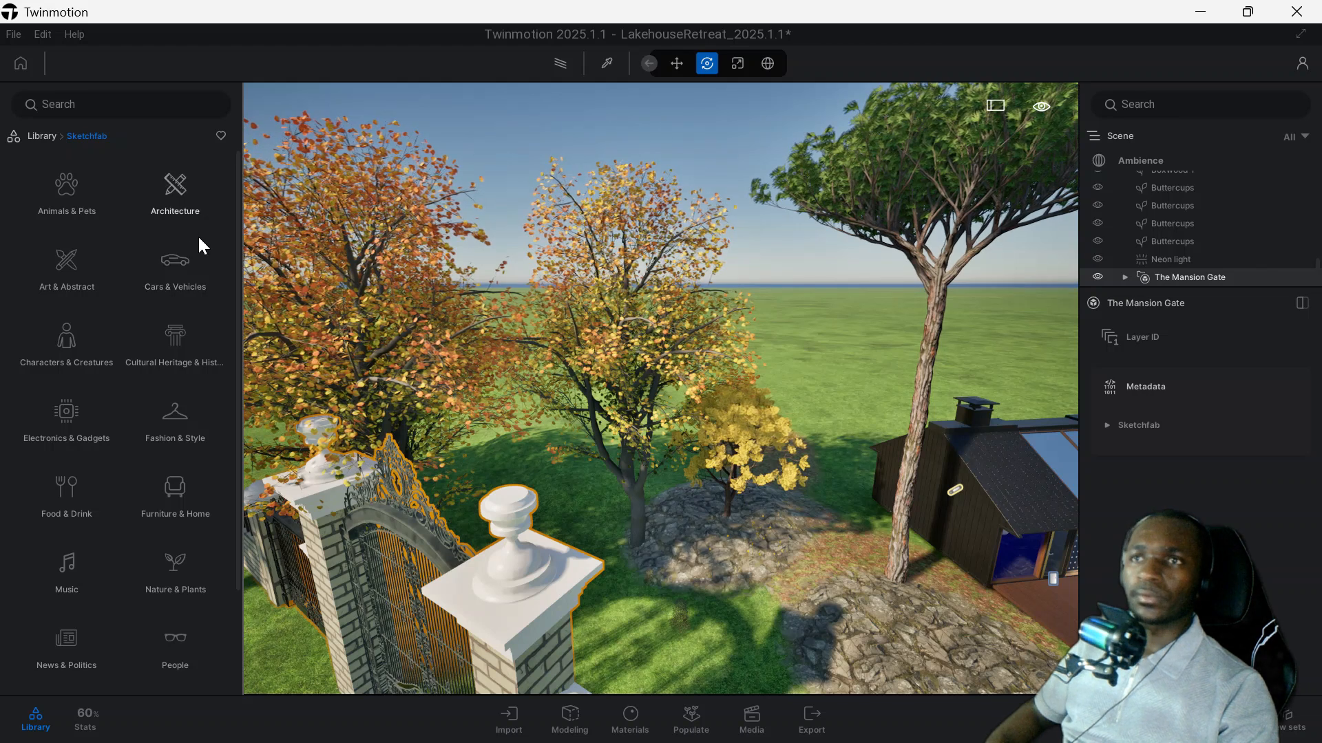
pyautogui.scroll(-1, 183, 245)
pyautogui.scroll(-1, 122, 516)
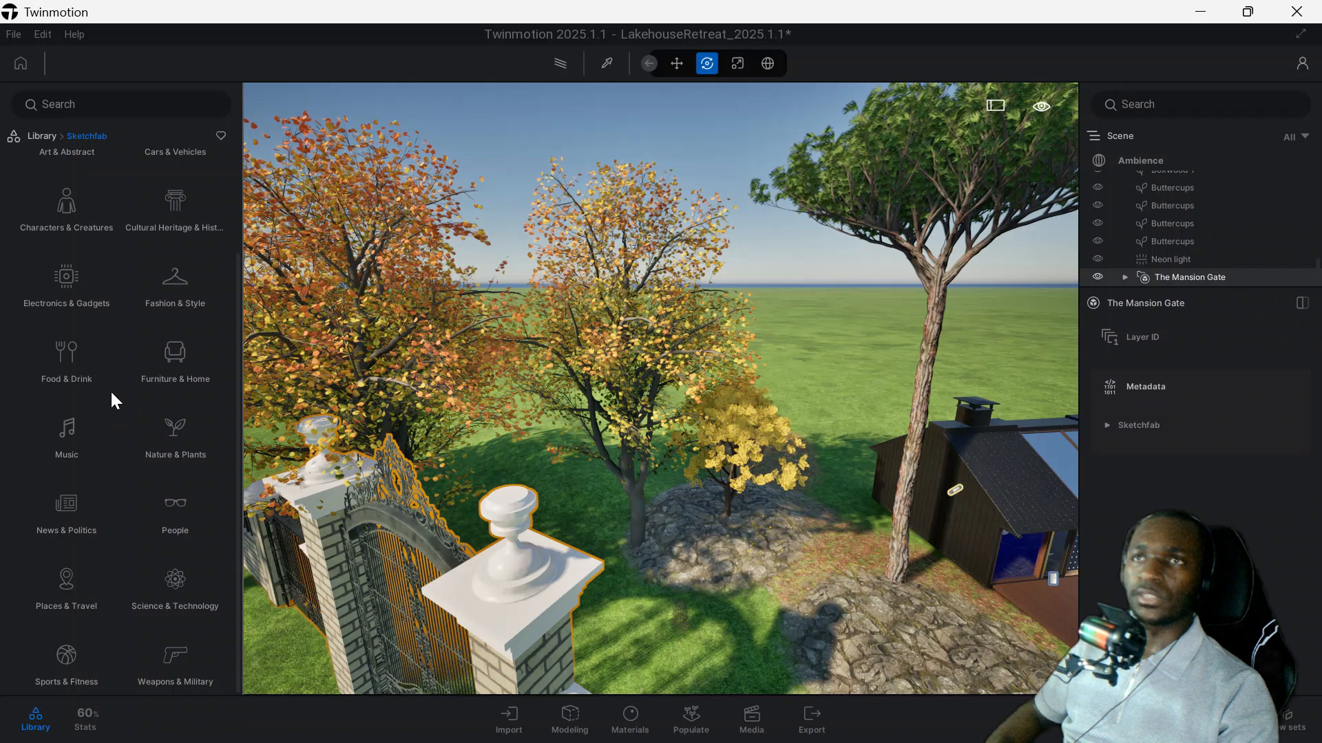
pyautogui.scroll(2, 118, 358)
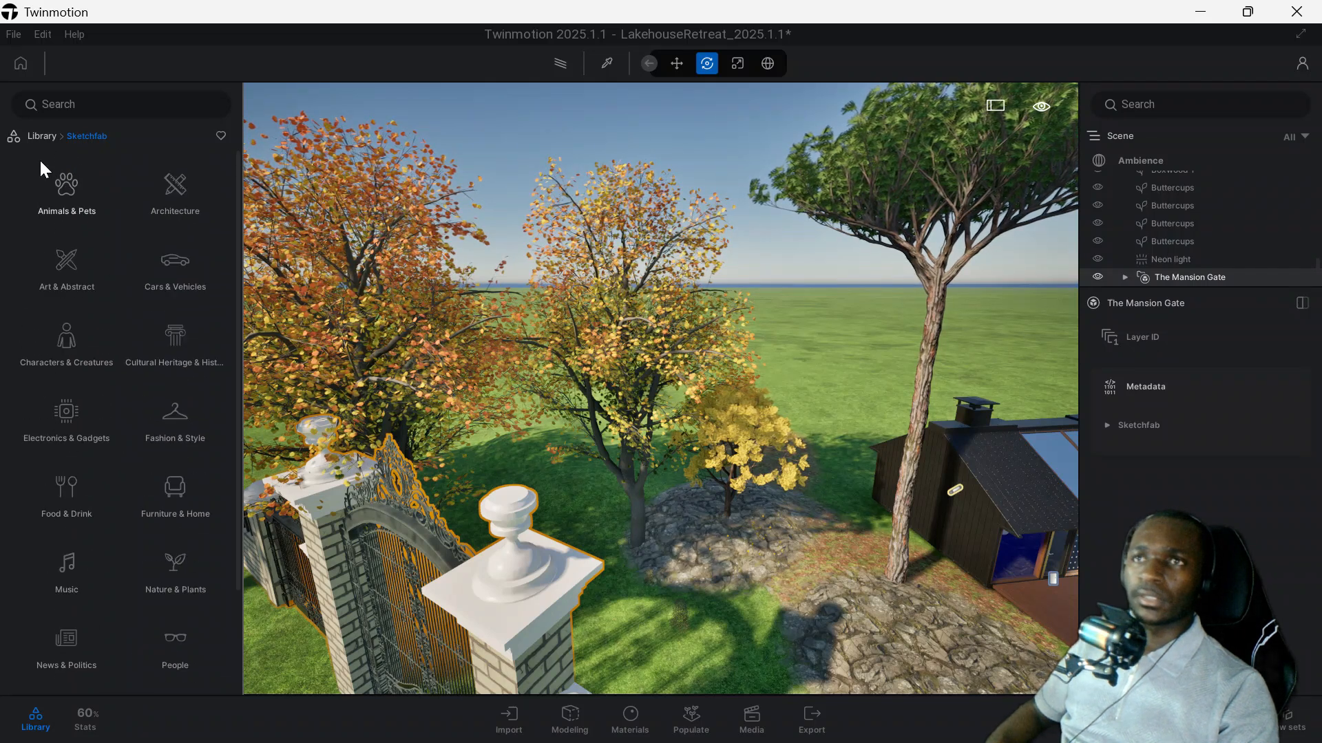
# Look at the library's Adobe Substance 3D materials and open the Substance 3D Assets website in the browser.
pyautogui.click(30, 135)
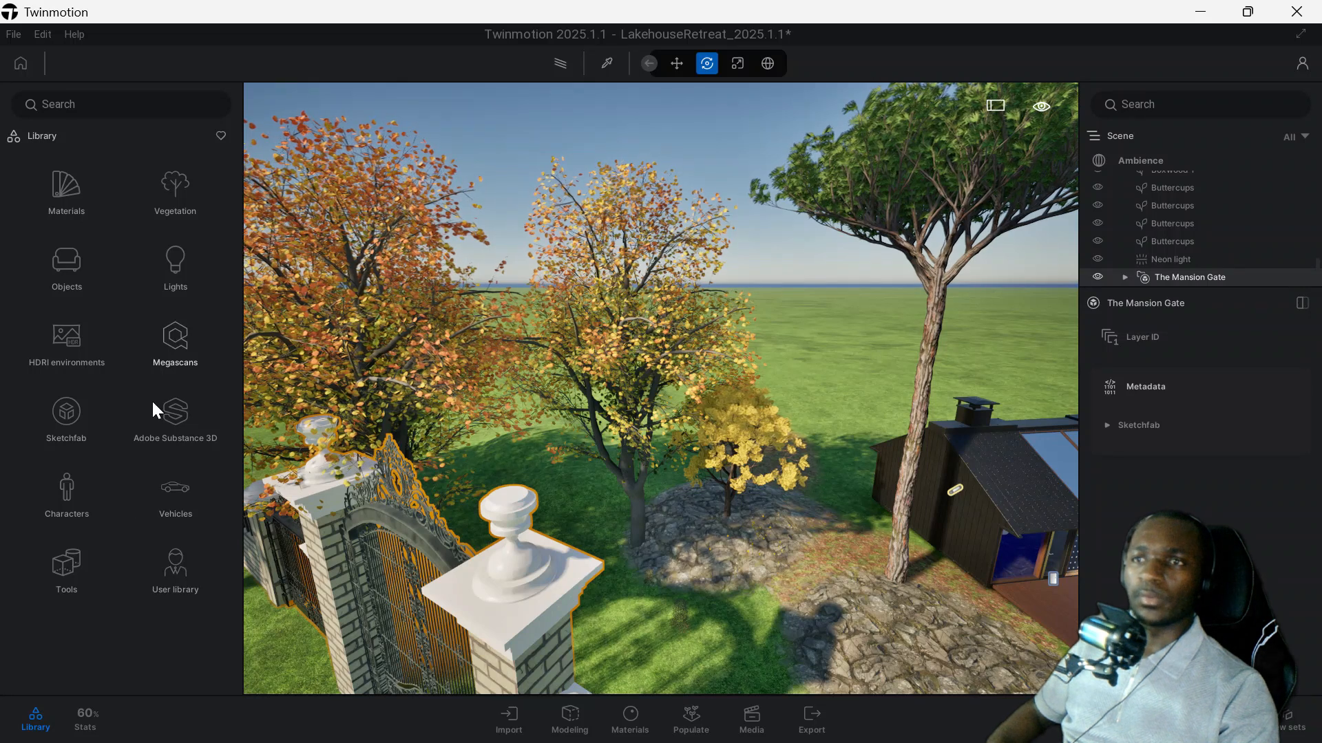
pyautogui.click(178, 404)
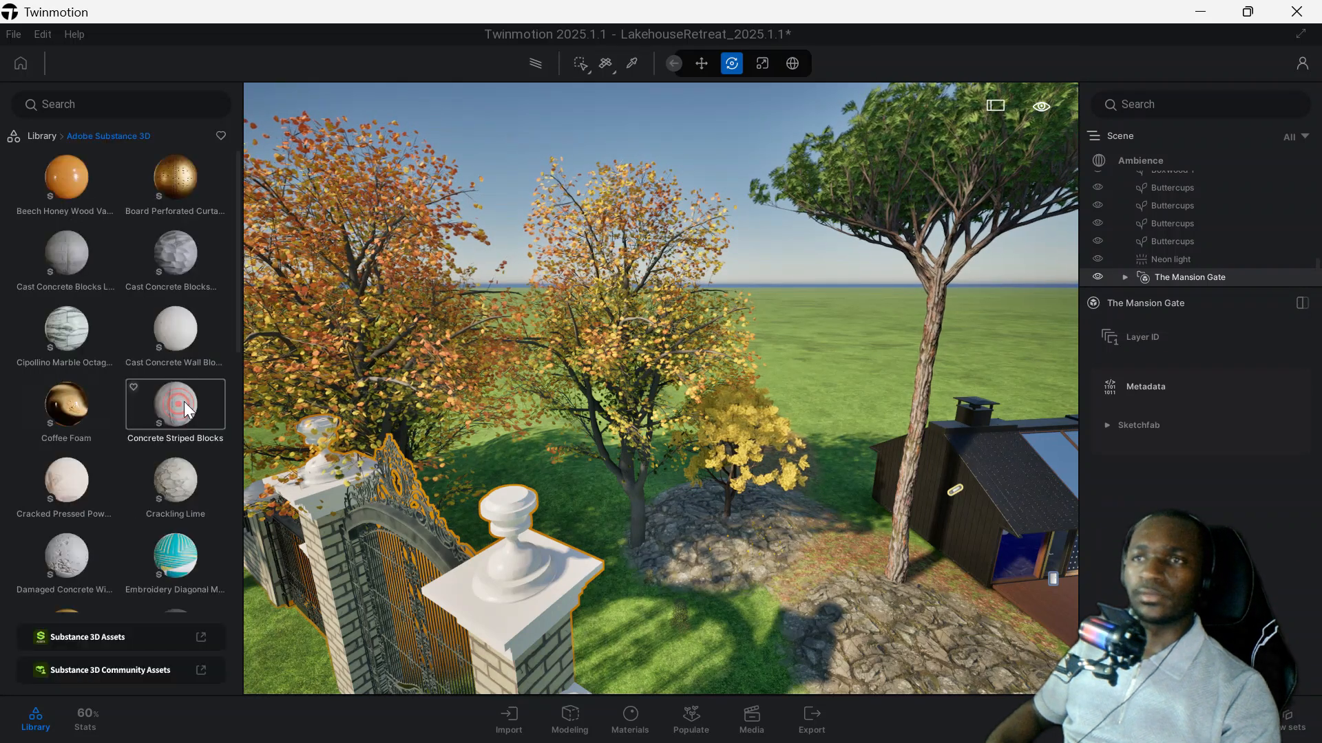
pyautogui.scroll(-5, 121, 389)
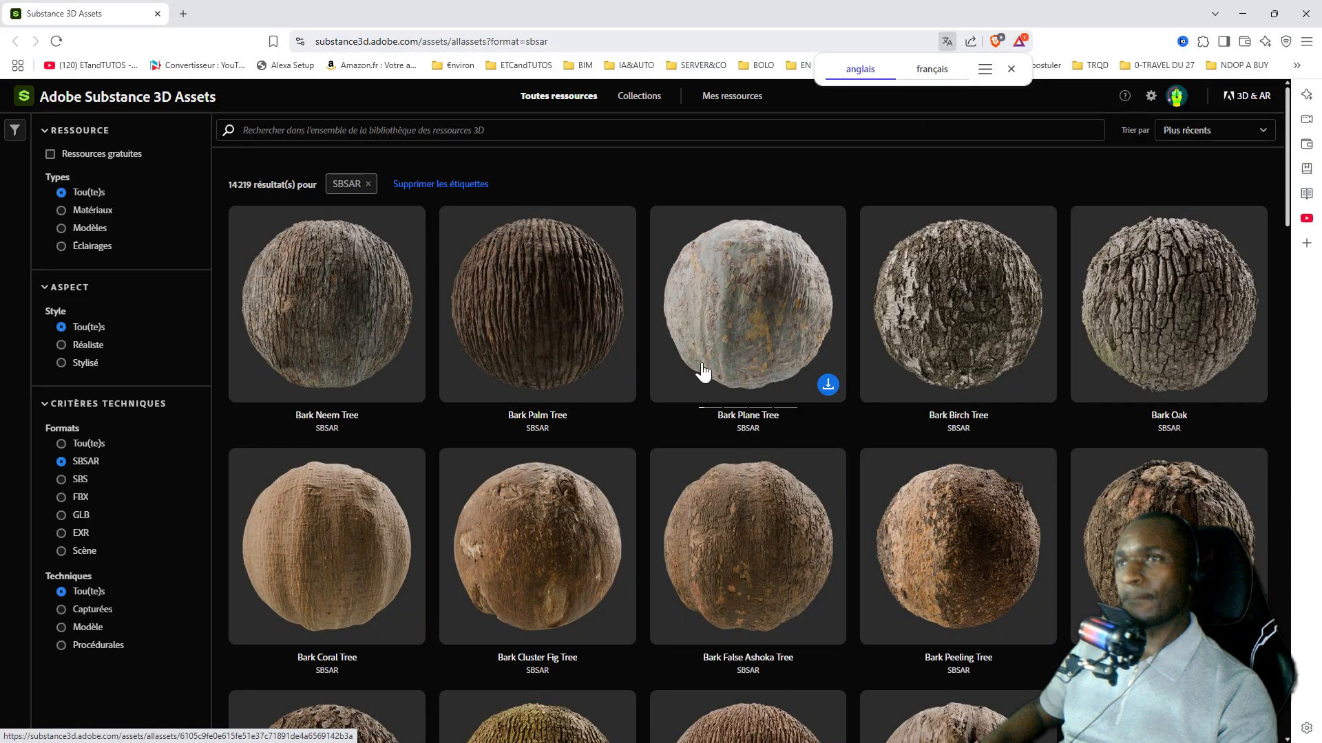
# Browse the SBSAR assets on the Substance 3D Assets website and open the Bark Birch Tree asset.
pyautogui.scroll(-5, 488, 404)
pyautogui.scroll(-20, 488, 404)
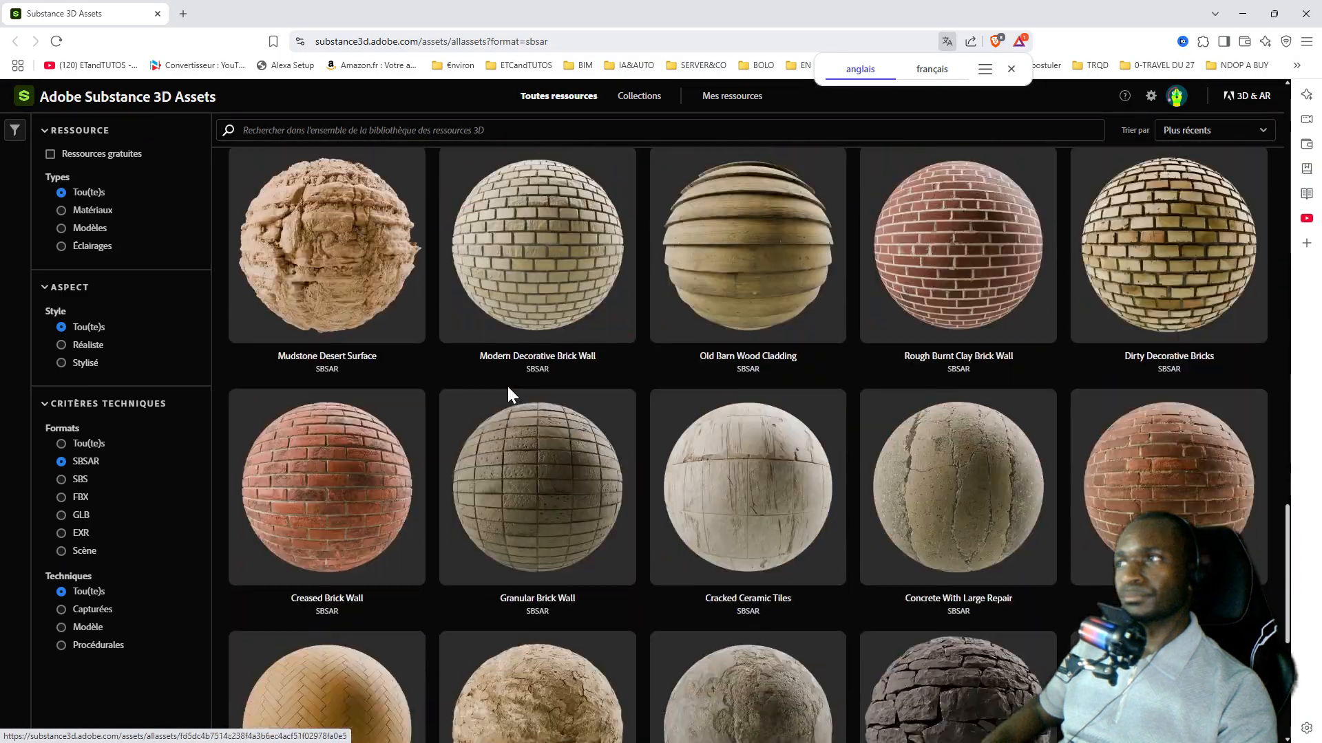
pyautogui.scroll(-1, 558, 380)
pyautogui.scroll(15, 592, 377)
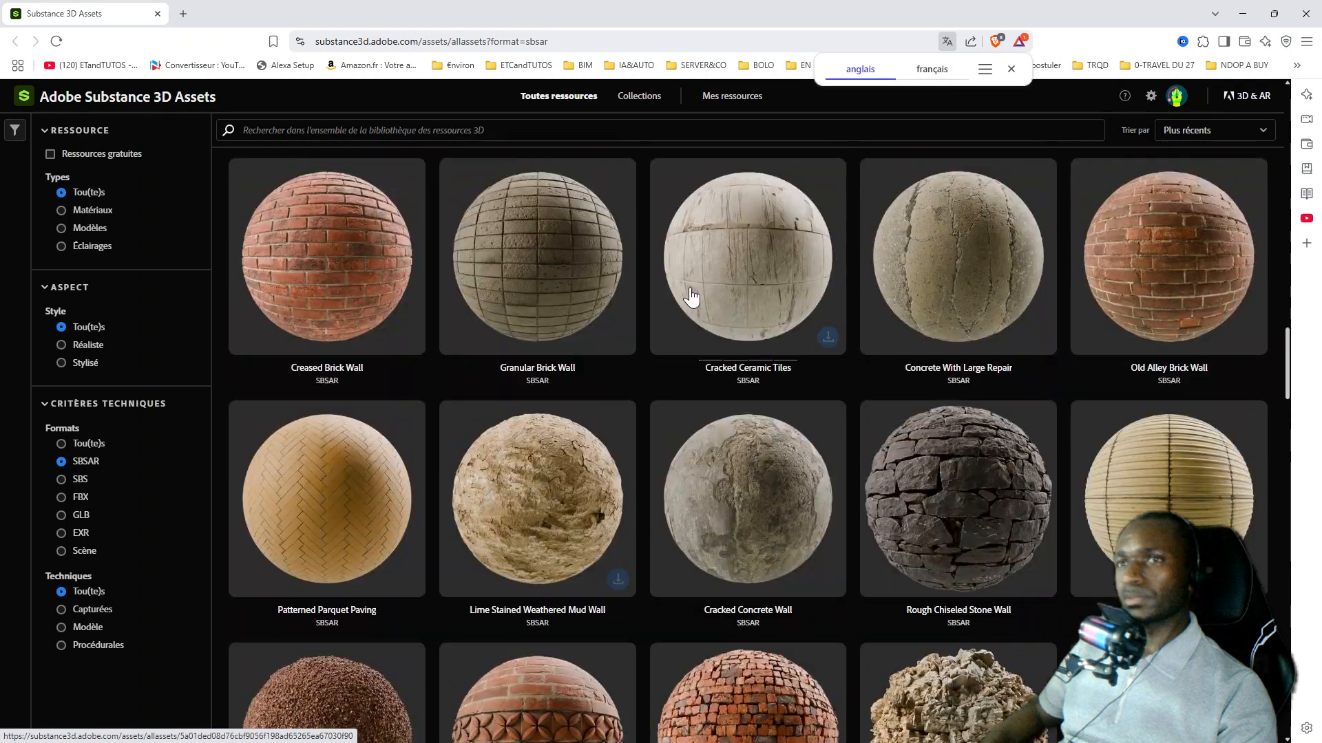
pyautogui.scroll(12, 777, 274)
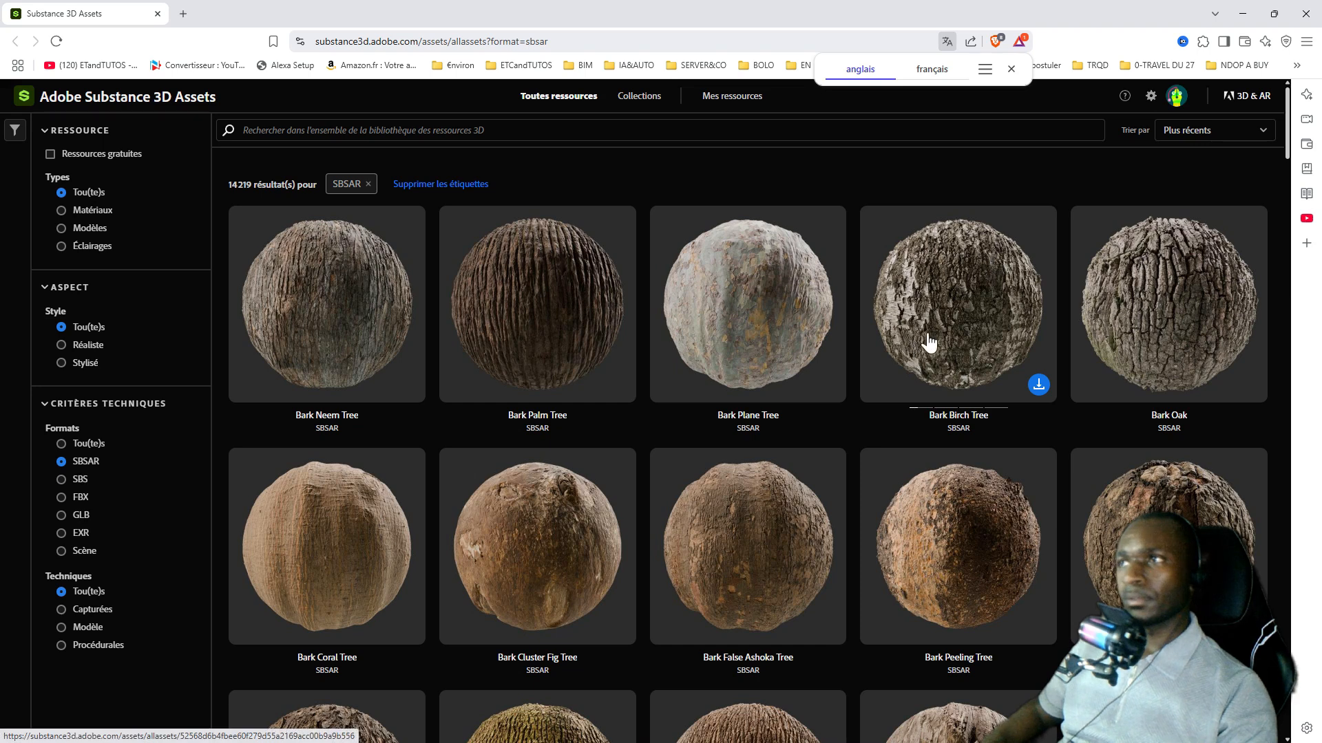
pyautogui.click(1038, 385)
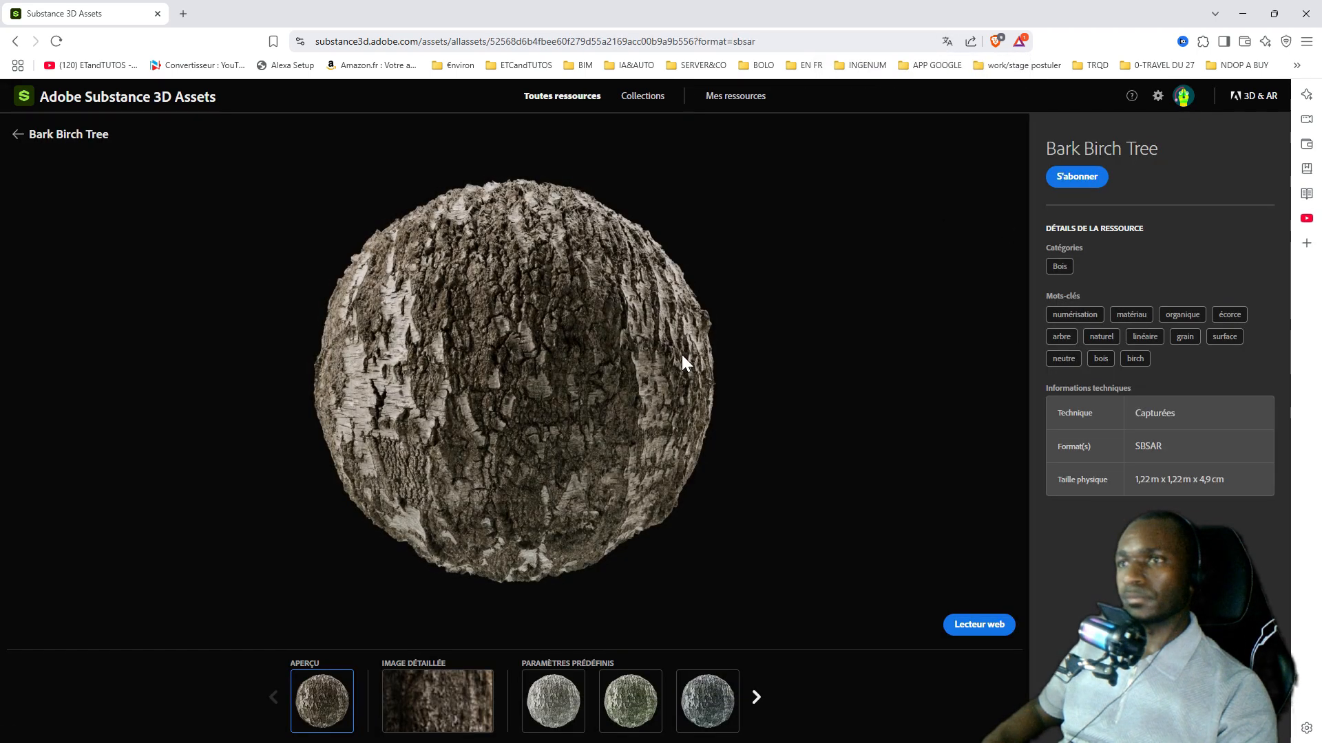
# Preview the first preset of the Bark Birch Tree material, restore its main preview and switch back to Twinmotion.
pyautogui.click(553, 702)
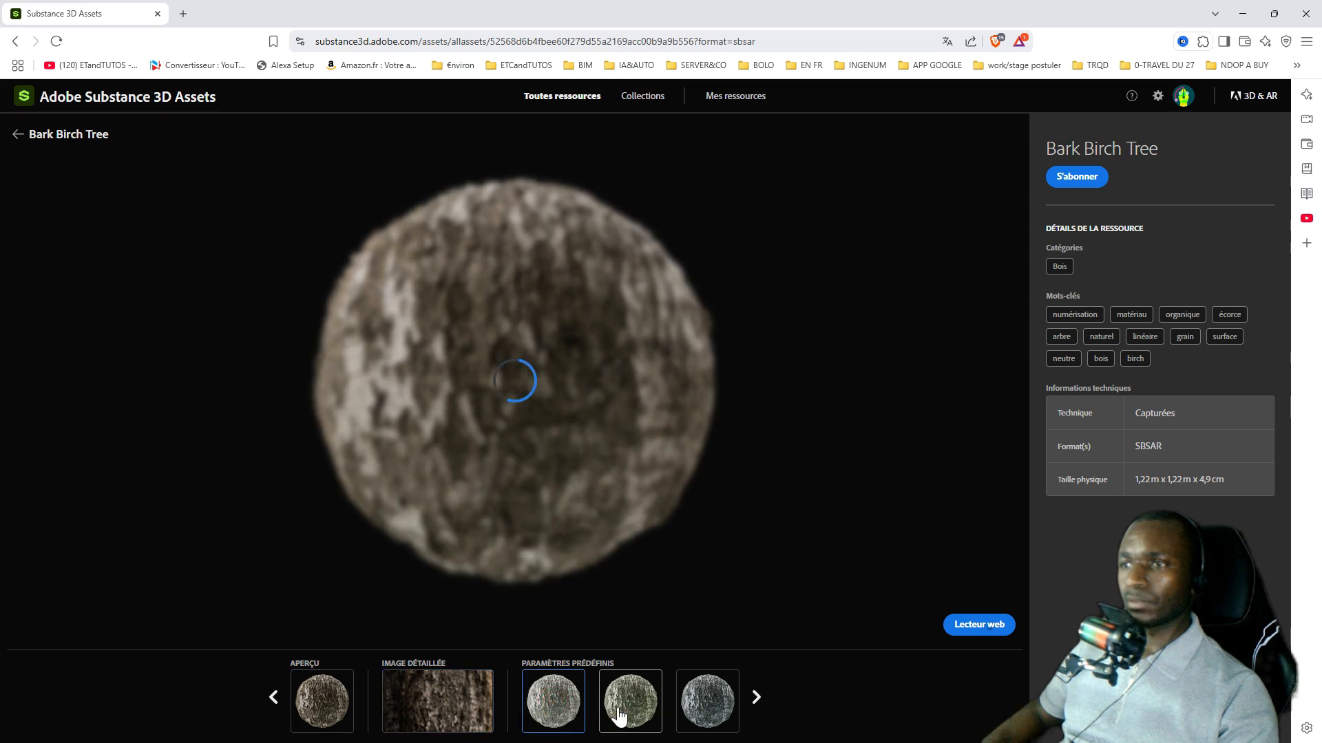
pyautogui.click(325, 723)
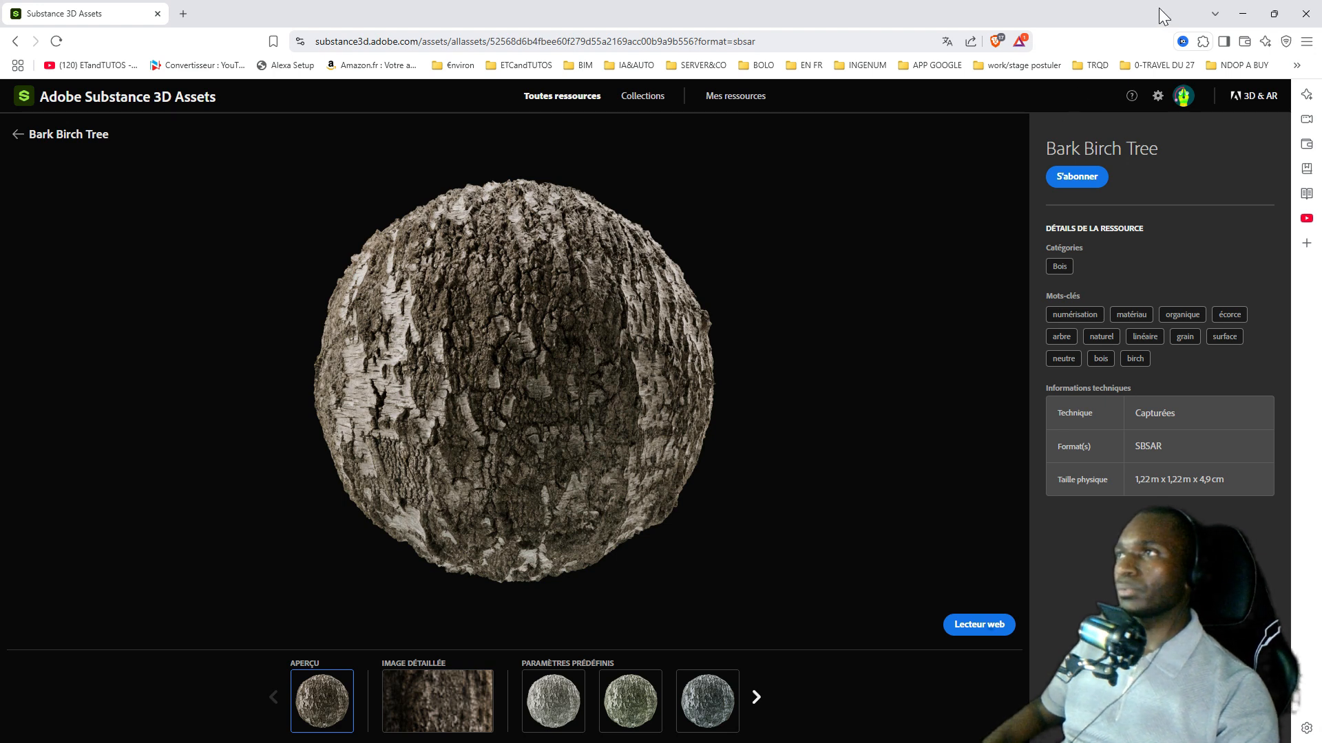
pyautogui.click(1243, 14)
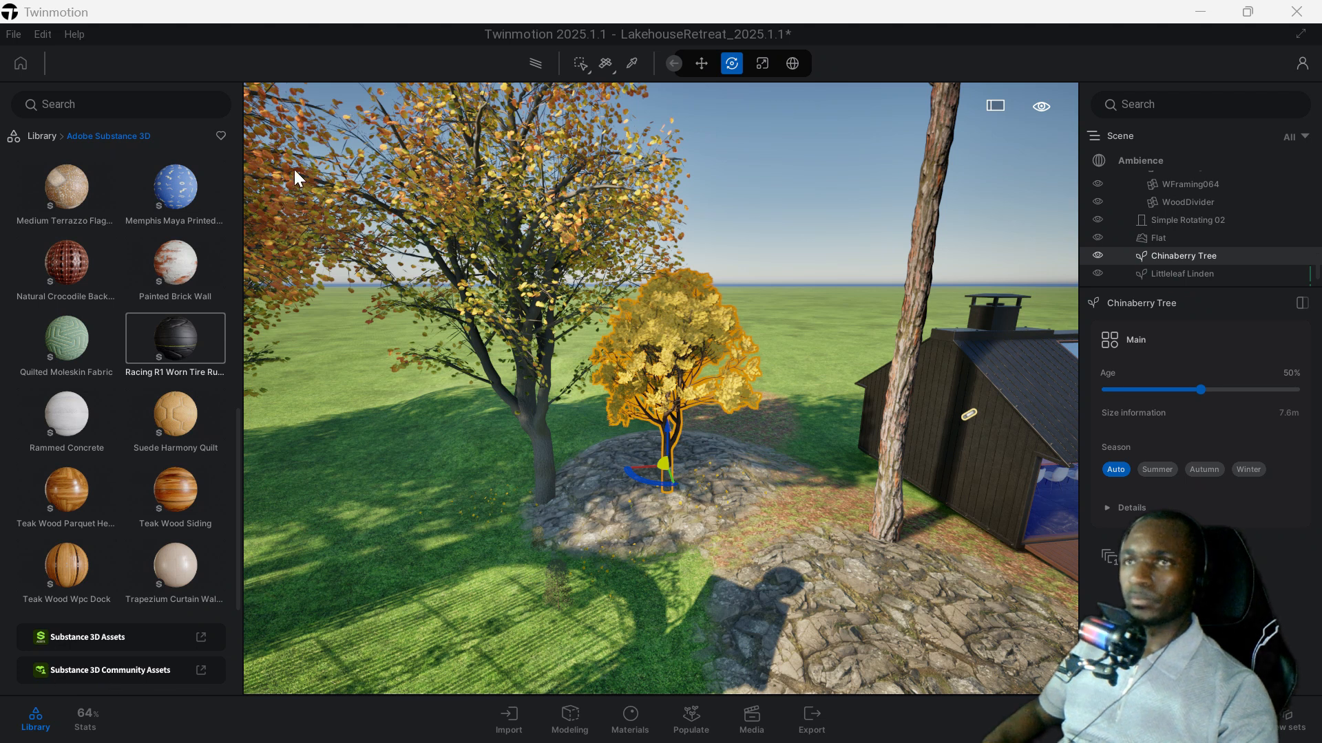
# Place the animated human Emilie on the grass beside the small shrub and select her.
pyautogui.click(41, 136)
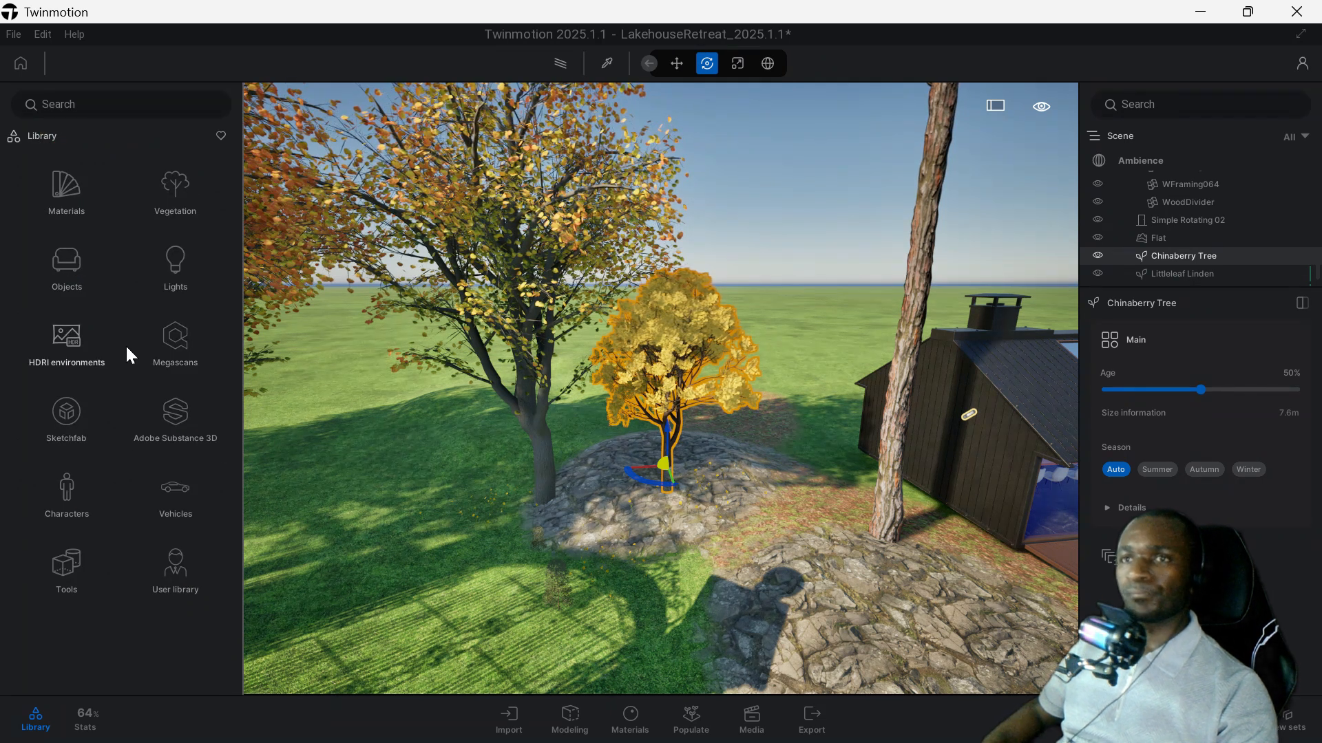
pyautogui.click(71, 491)
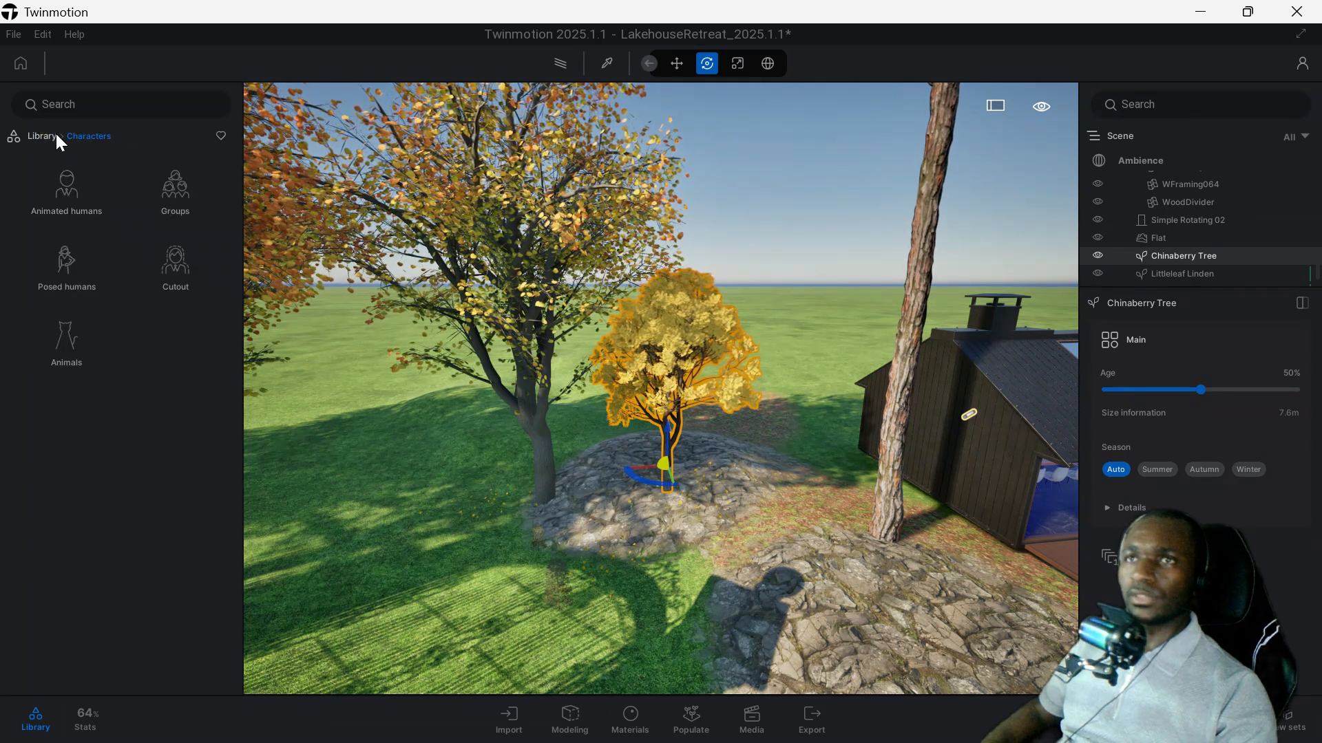
pyautogui.click(69, 200)
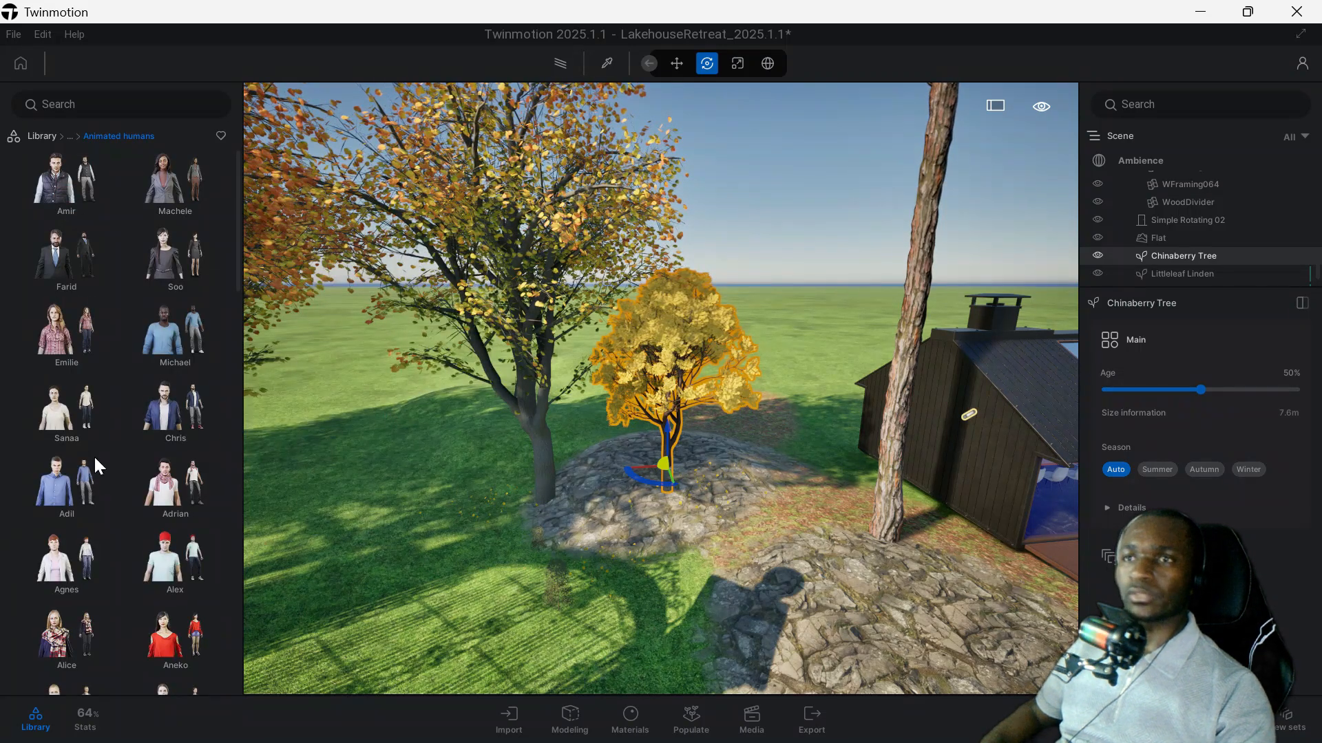
pyautogui.moveTo(73, 370)
pyautogui.moveTo(73, 371); pyautogui.dragTo(440, 489)
pyautogui.scroll(5, 441, 489)
pyautogui.moveTo(335, 488); pyautogui.dragTo(401, 456, button='middle')
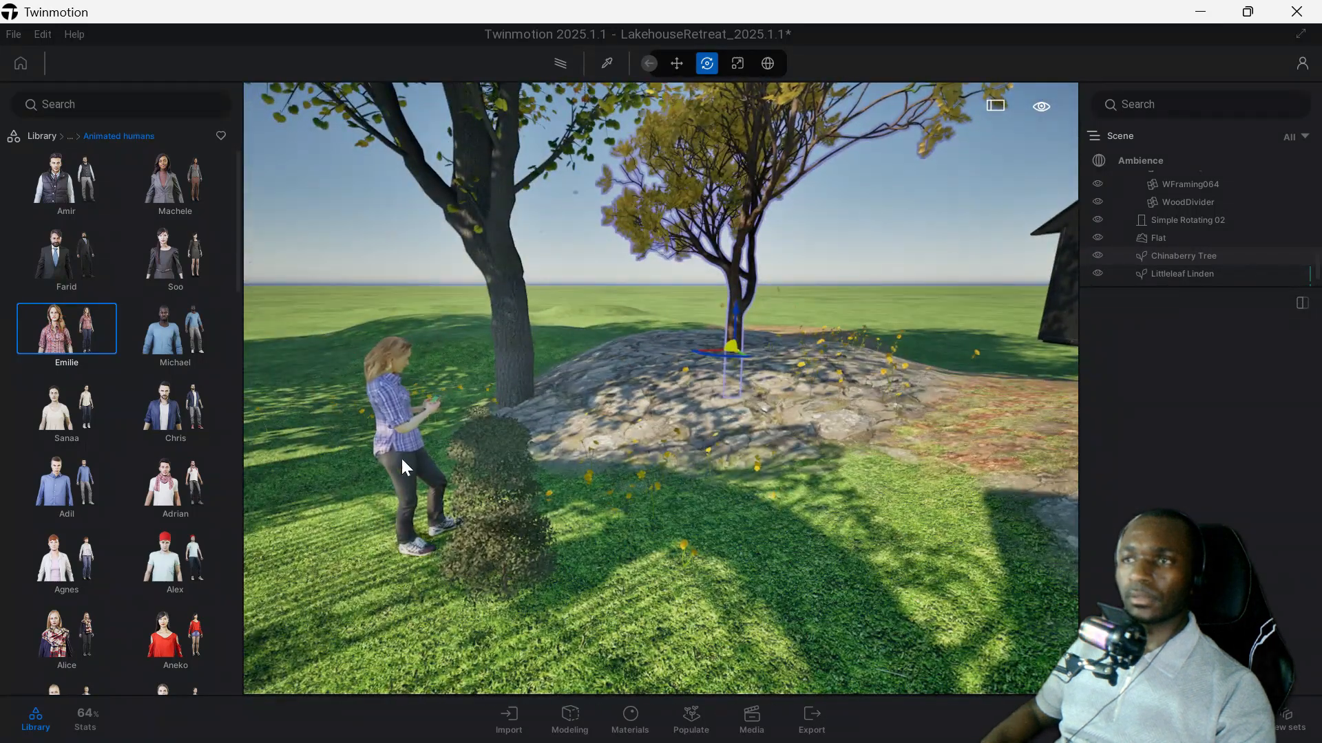
pyautogui.click(397, 407)
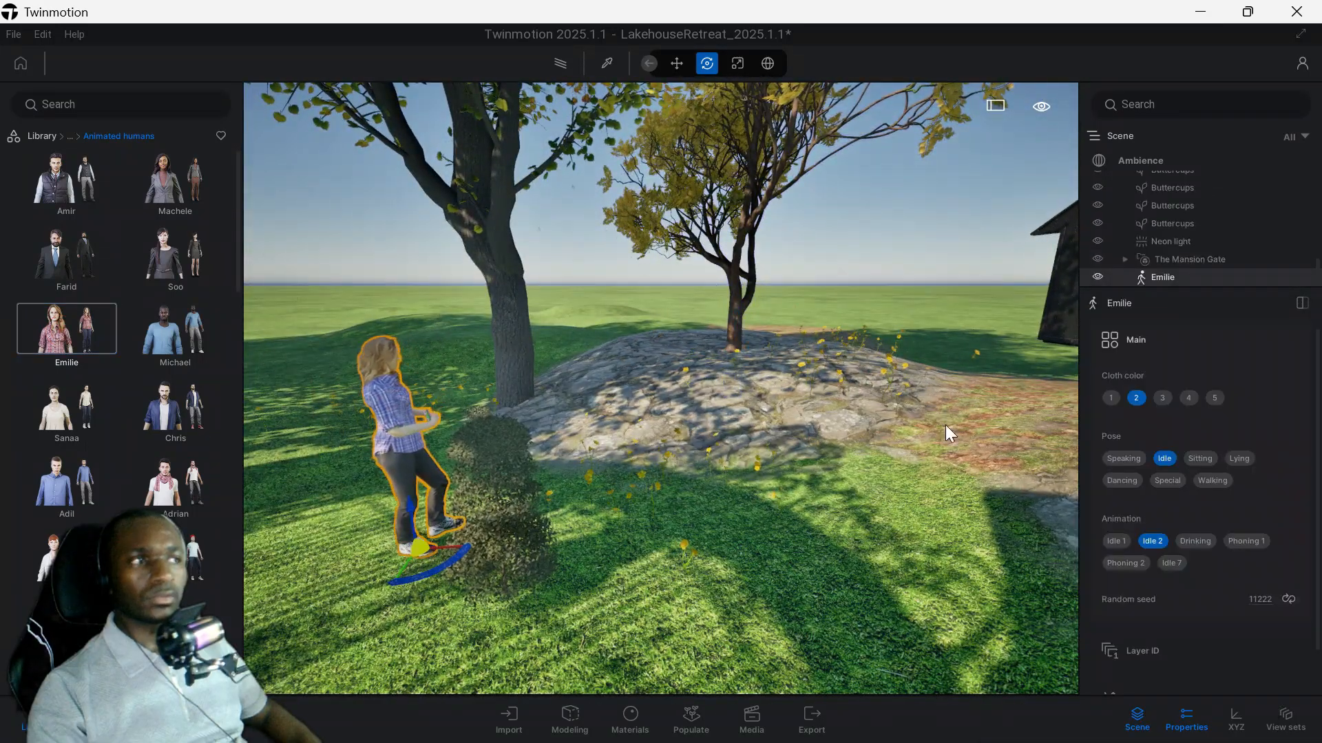
# Try the Sitting, Speaking and Special poses on Emilie and set her pose to Dancing.
pyautogui.click(1203, 458)
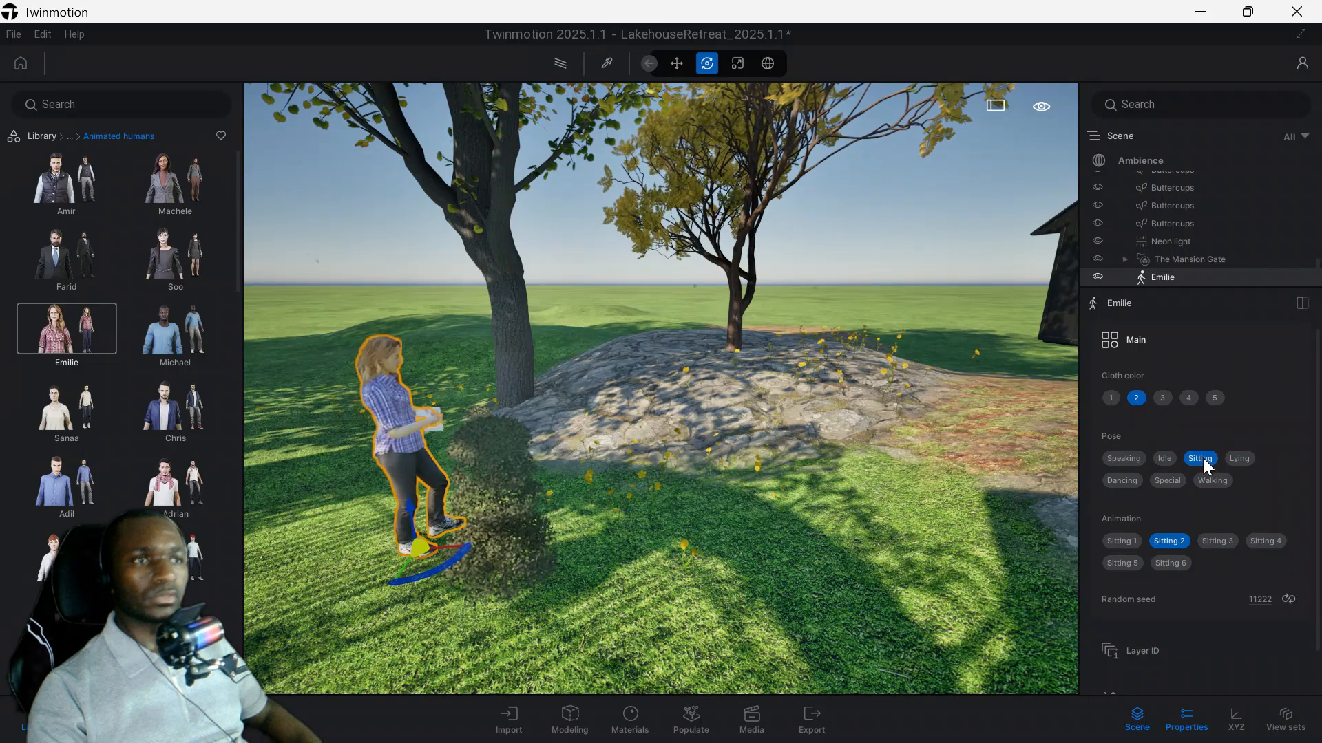
pyautogui.click(1128, 459)
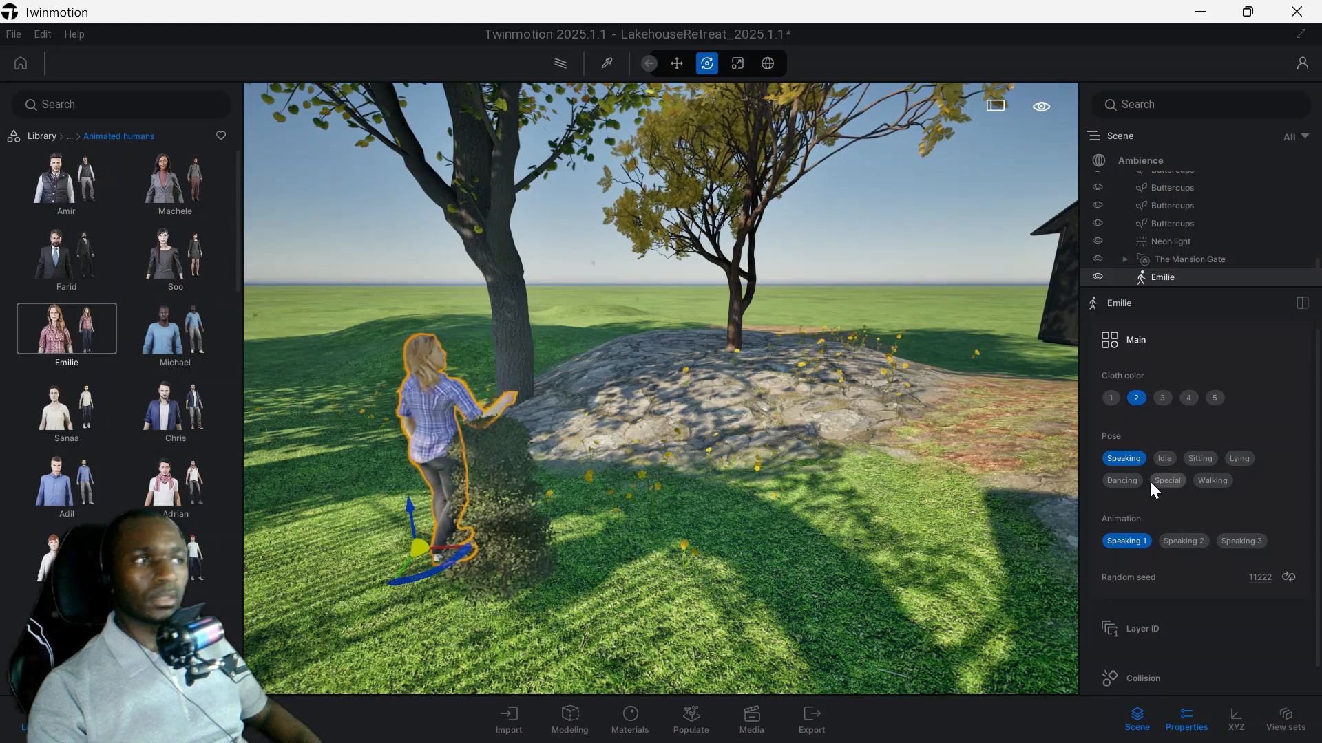
pyautogui.click(1129, 480)
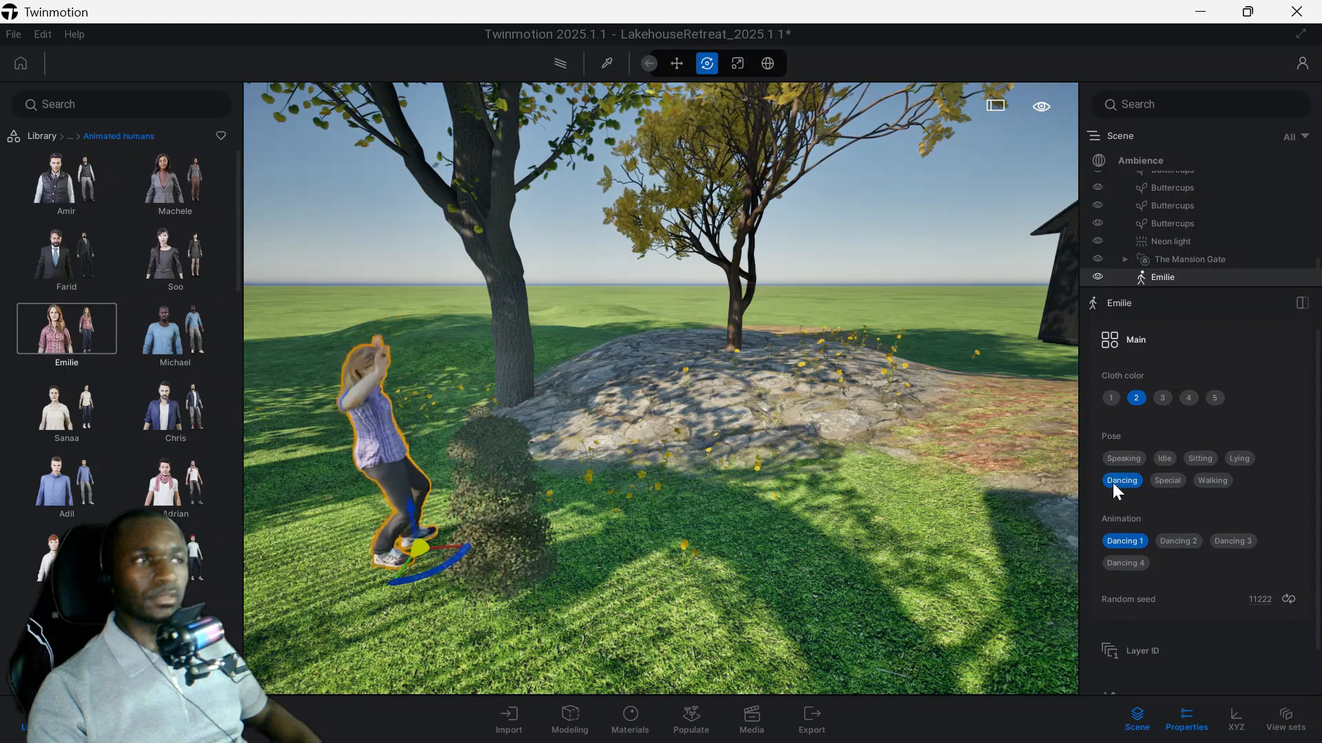
pyautogui.click(1178, 480)
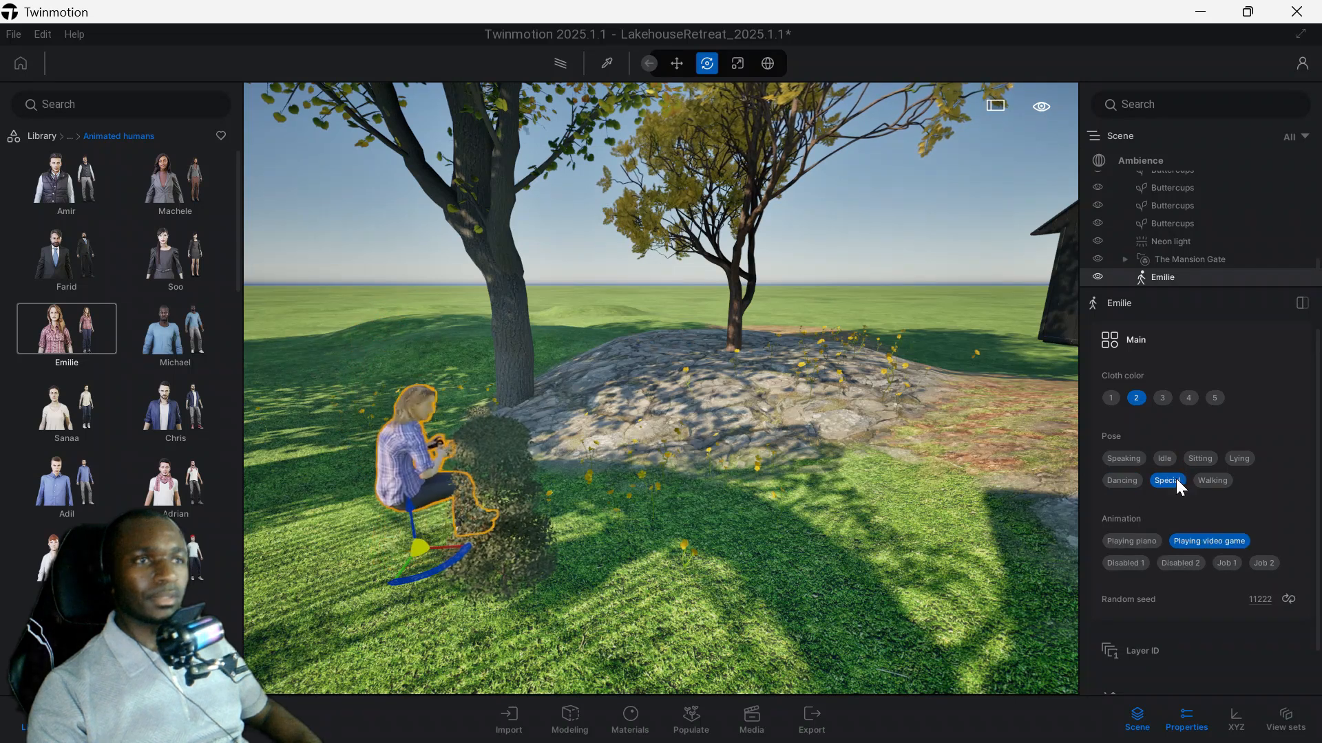
pyautogui.click(1122, 480)
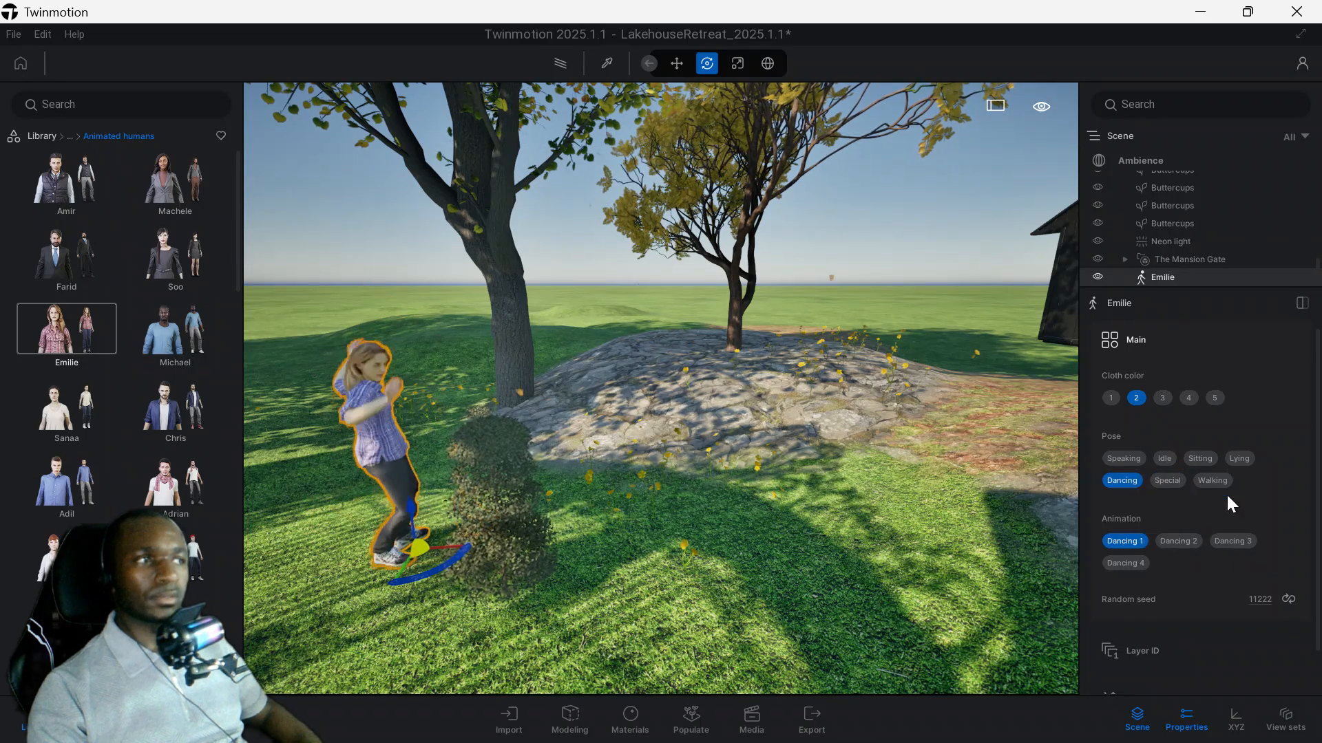
# Try other cloth colors on Emilie, set her cloth color to 1 and view her up close.
pyautogui.scroll(-1, 1191, 523)
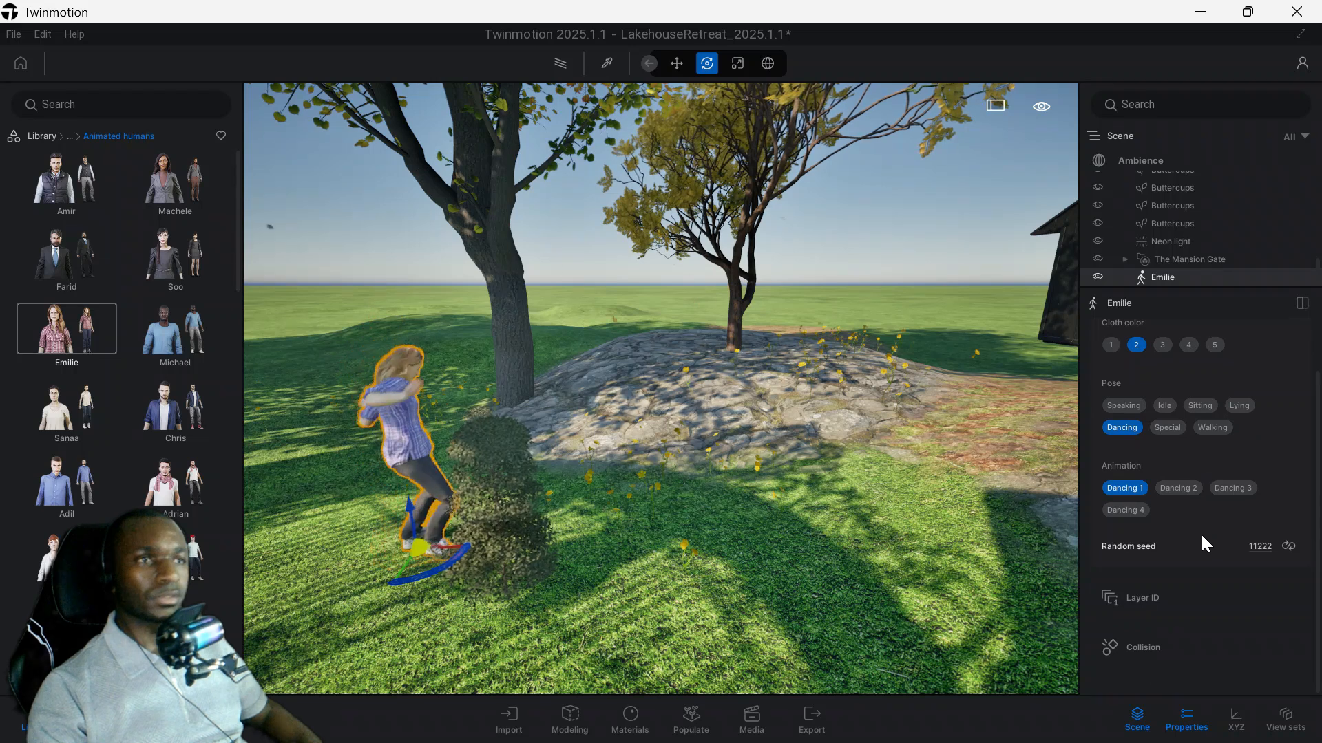
pyautogui.click(1162, 345)
pyautogui.click(1188, 345)
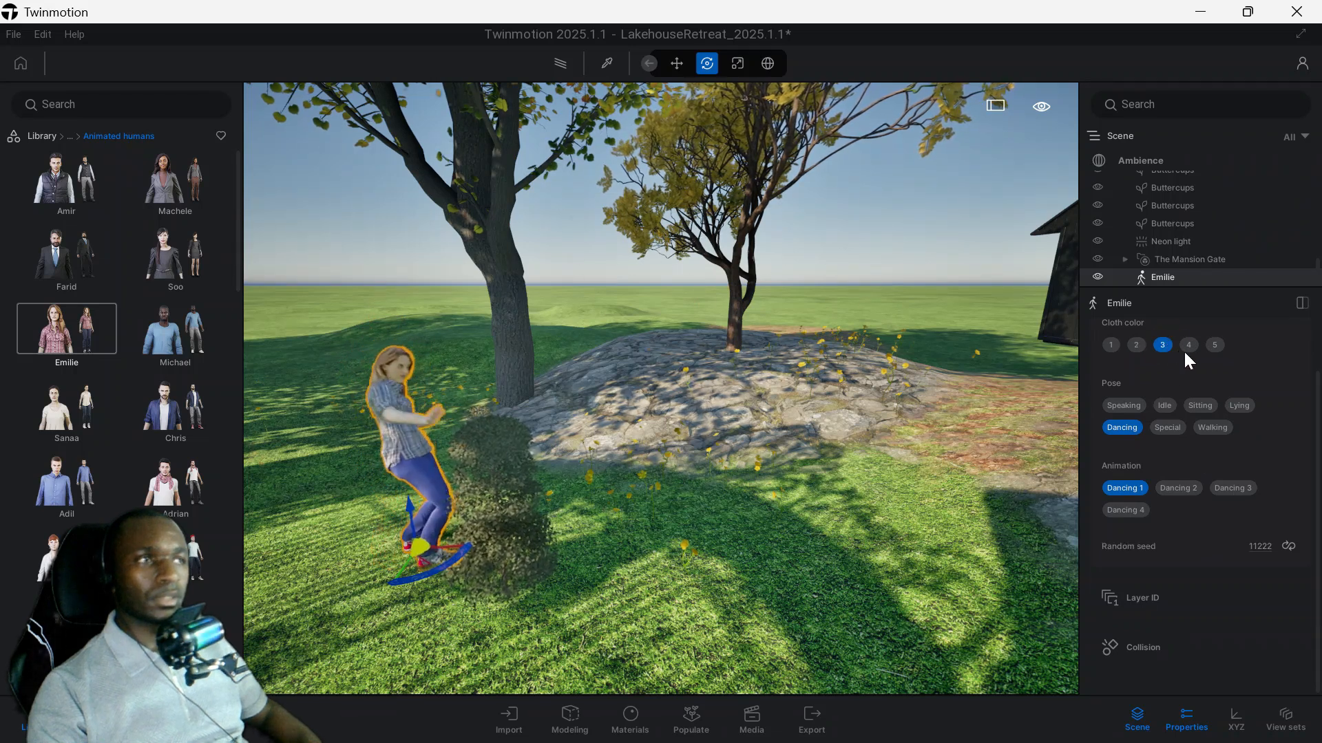
pyautogui.click(1112, 345)
pyautogui.moveTo(700, 391); pyautogui.dragTo(688, 409, button='right')
pyautogui.scroll(3, 622, 412)
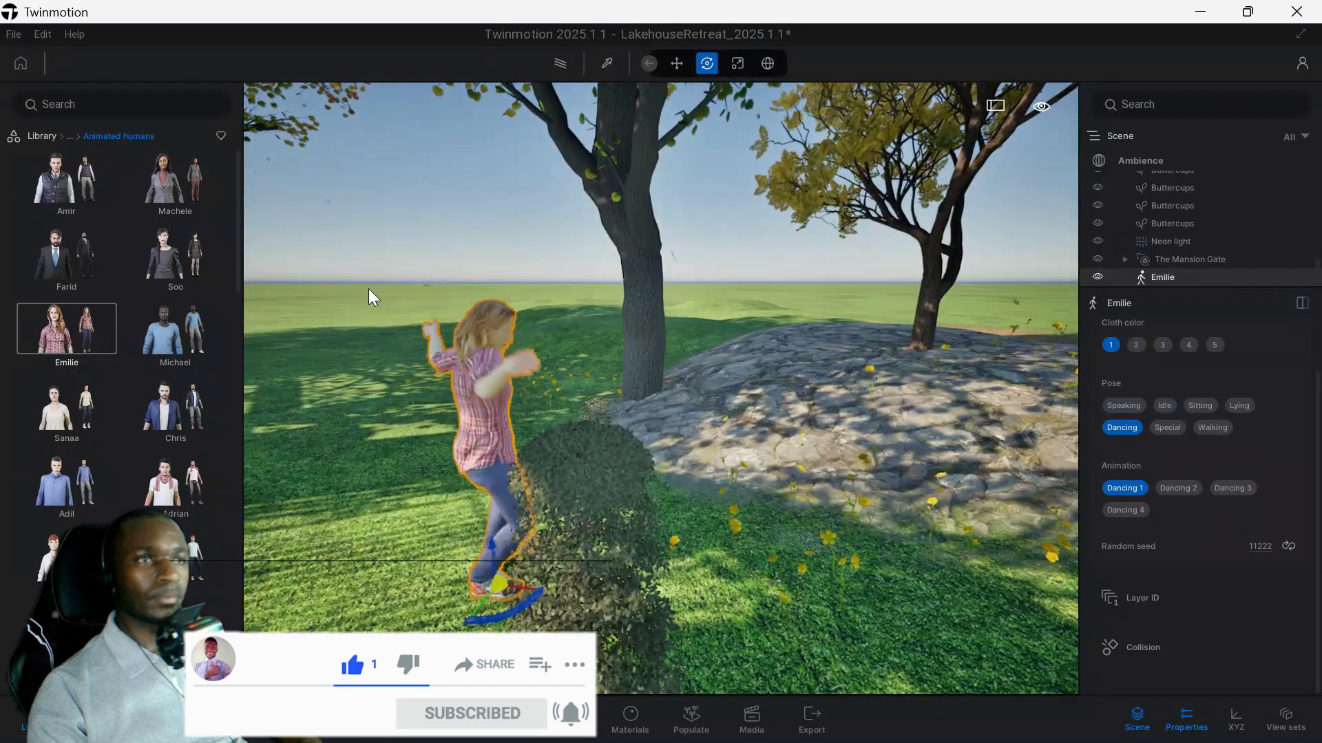
# Look through the whole range of animated humans in the library, down to the worker and traditional characters.
pyautogui.moveTo(79, 331)
pyautogui.scroll(-10, 133, 330)
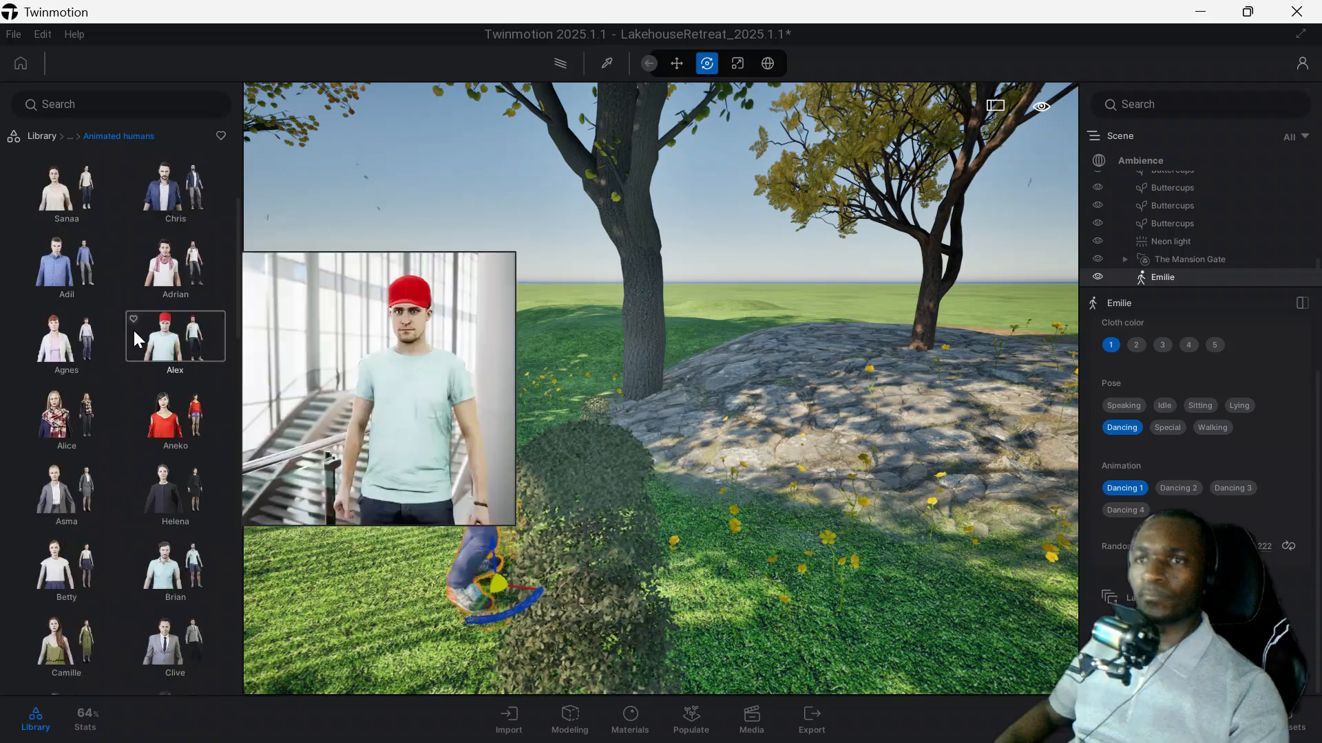
pyautogui.scroll(-5, 167, 392)
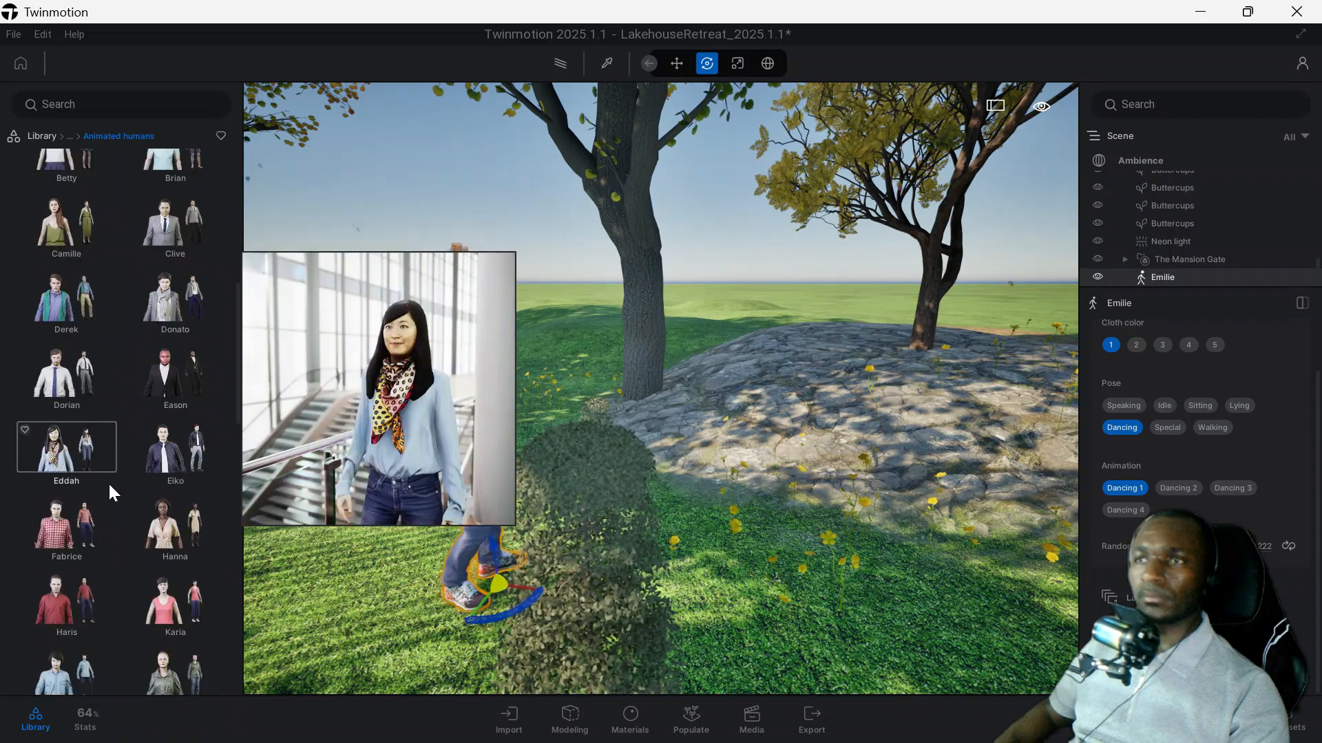
pyautogui.scroll(-10, 125, 544)
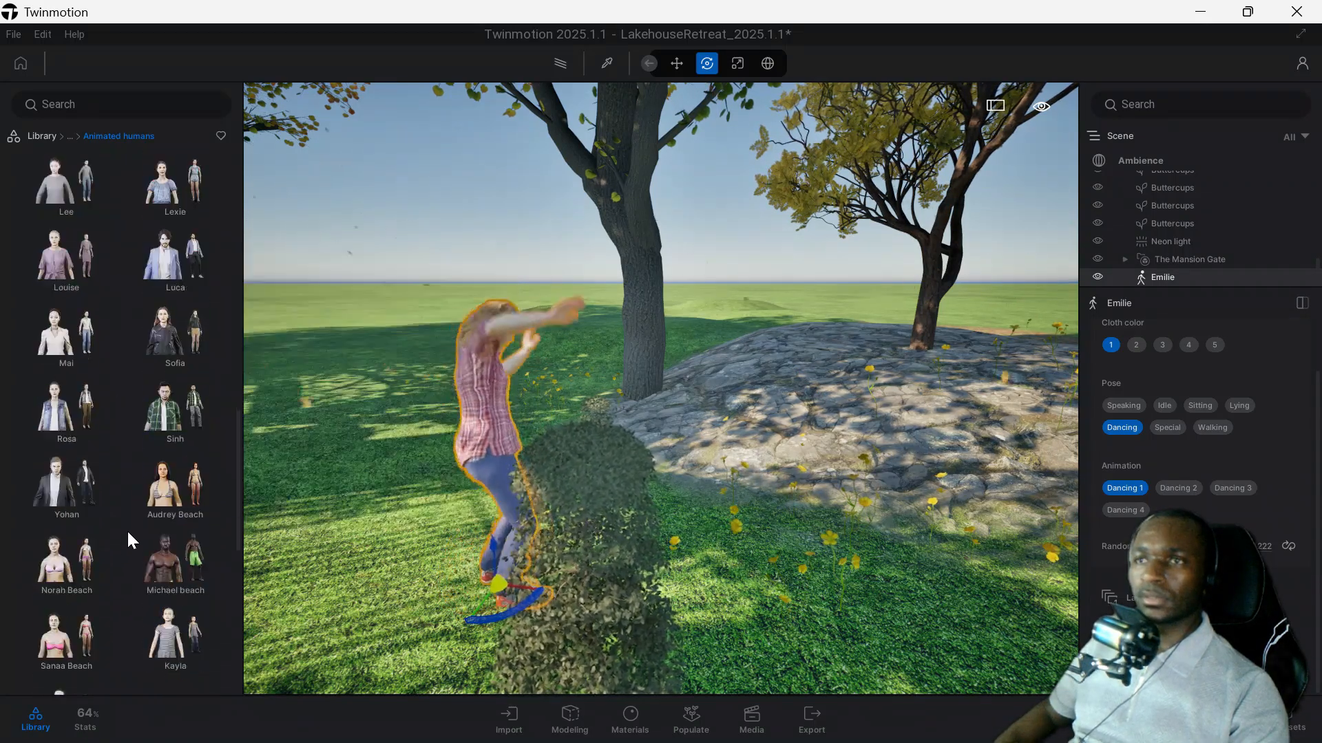
pyautogui.scroll(-2, 120, 440)
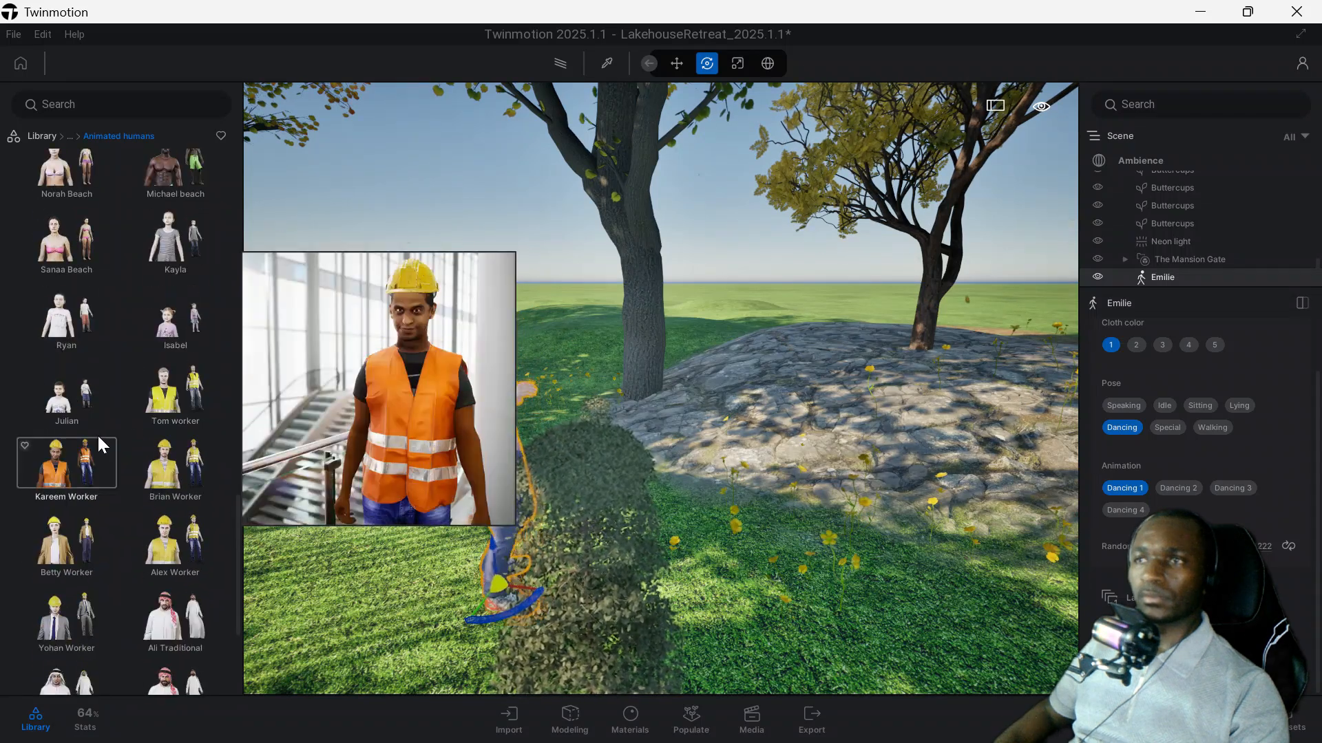
pyautogui.scroll(-5, 106, 457)
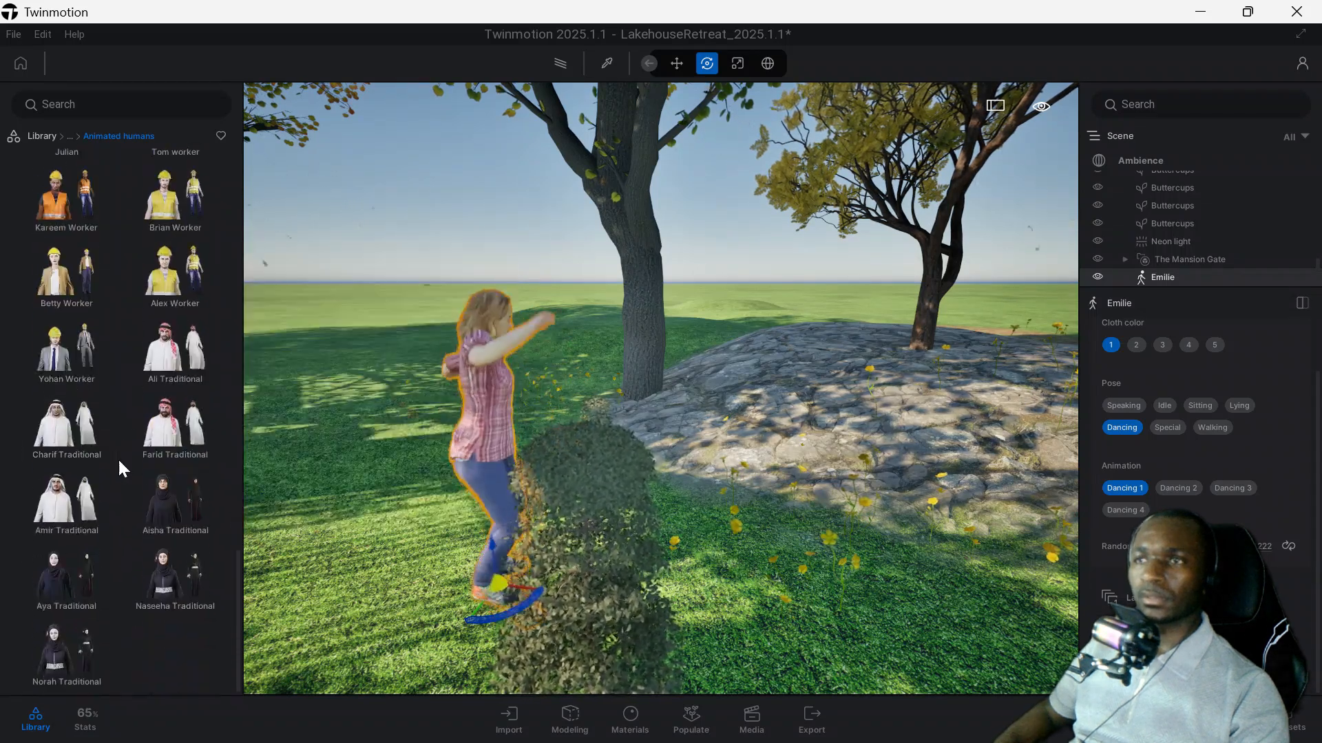
# Place the character groups Group02 and Group15 on the ground near Emilie.
pyautogui.click(83, 138)
pyautogui.click(162, 185)
pyautogui.moveTo(168, 182); pyautogui.dragTo(862, 478)
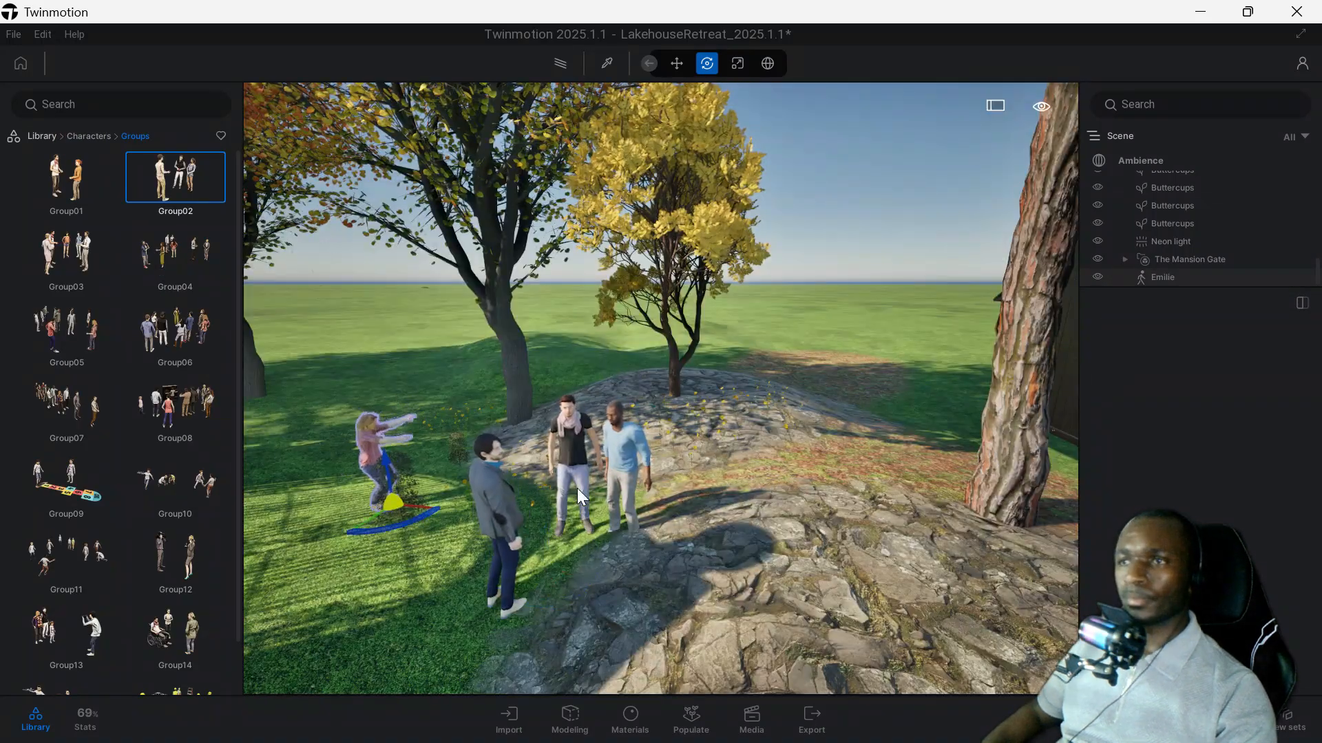
pyautogui.moveTo(66, 641); pyautogui.dragTo(362, 600)
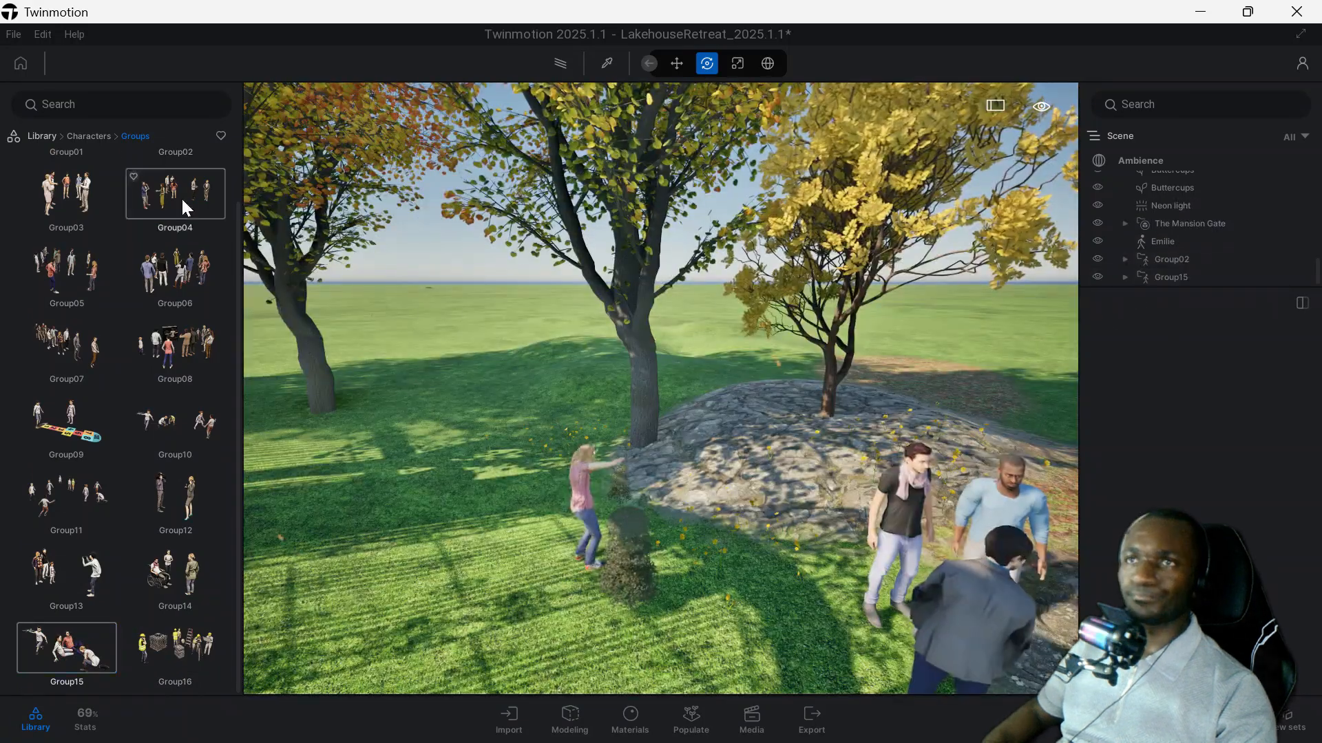
# Place the casual posed humans Mathis and Sheila in the scene and inspect Mathis up close.
pyautogui.click(88, 135)
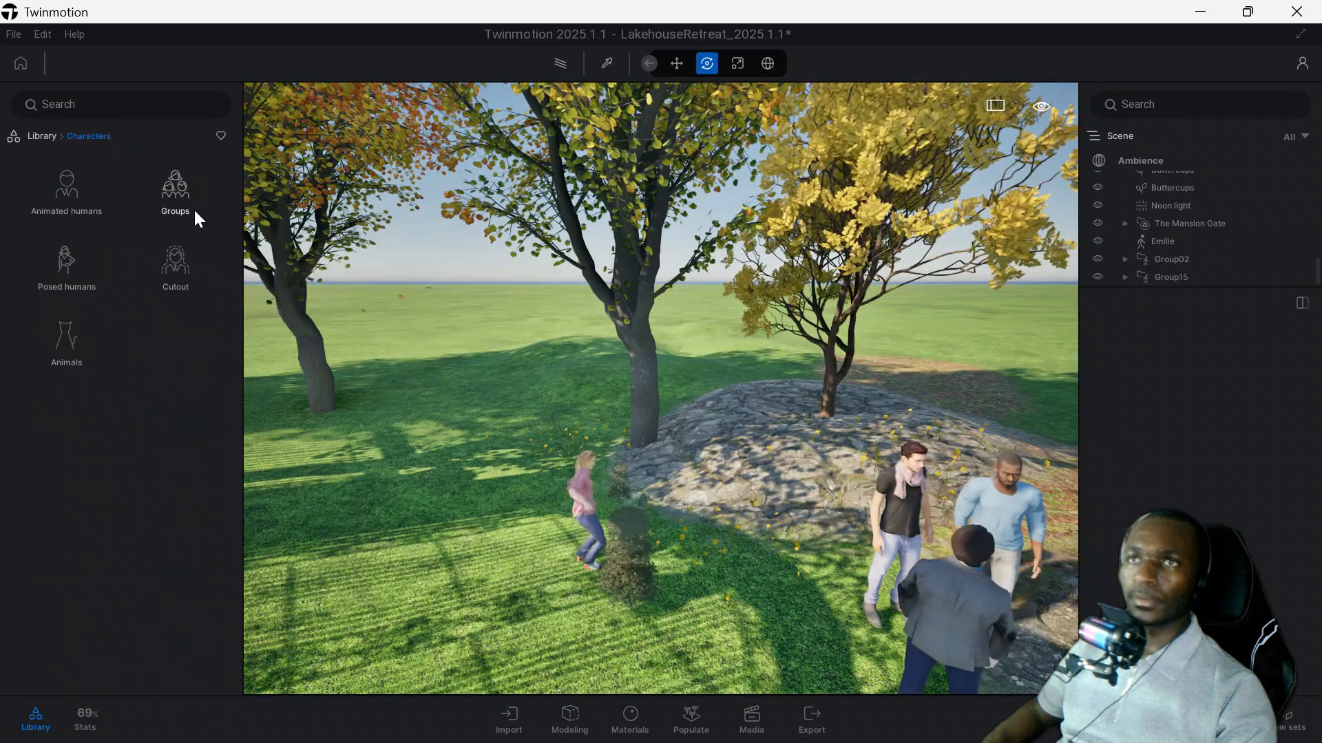
pyautogui.click(60, 259)
pyautogui.click(68, 165)
pyautogui.moveTo(65, 189); pyautogui.dragTo(526, 513)
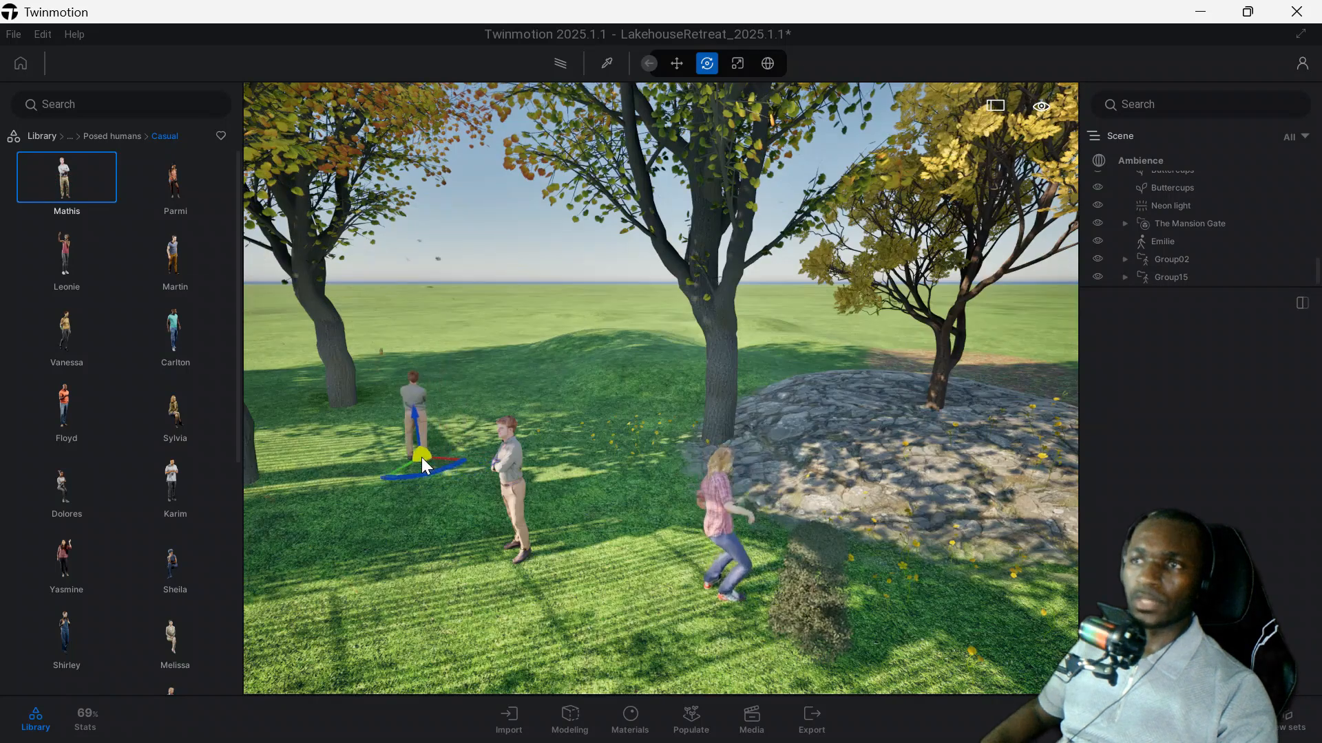
pyautogui.scroll(5, 514, 482)
pyautogui.moveTo(515, 481); pyautogui.dragTo(609, 331, button='middle')
pyautogui.scroll(3, 607, 332)
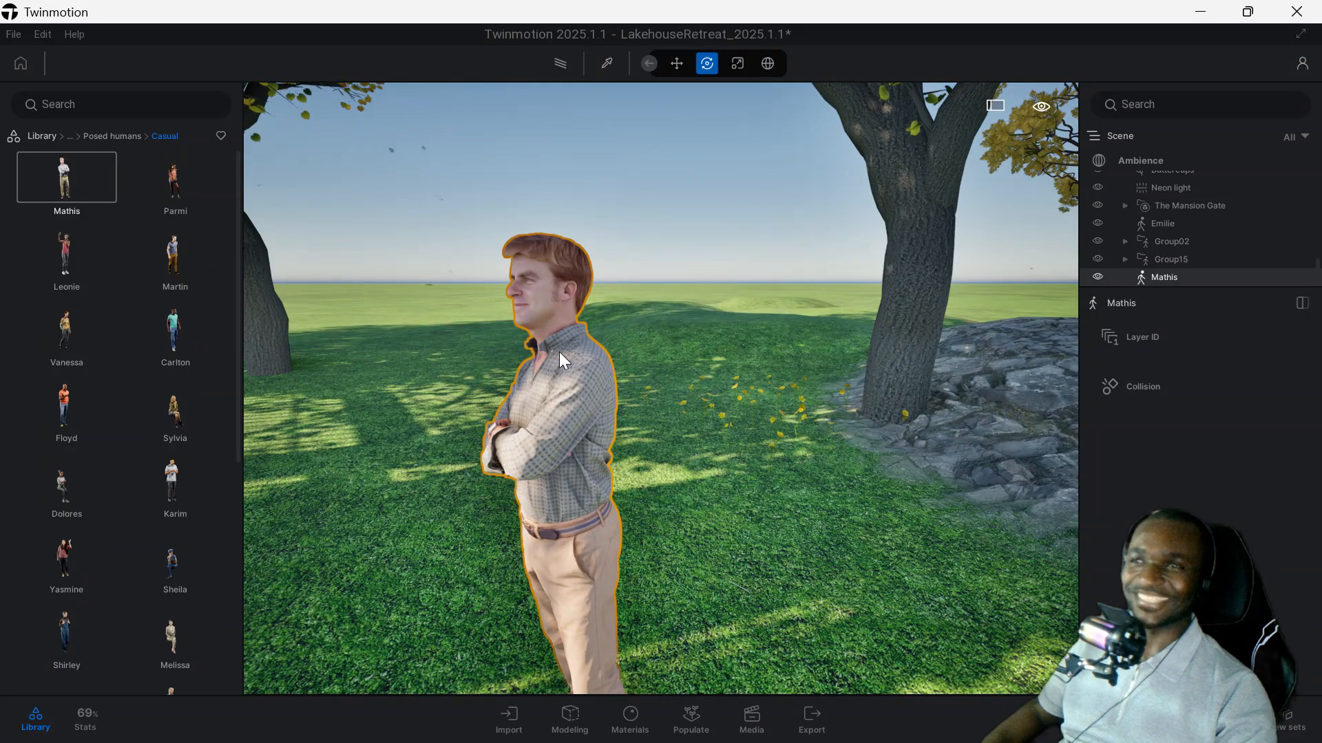
pyautogui.scroll(-3, 111, 355)
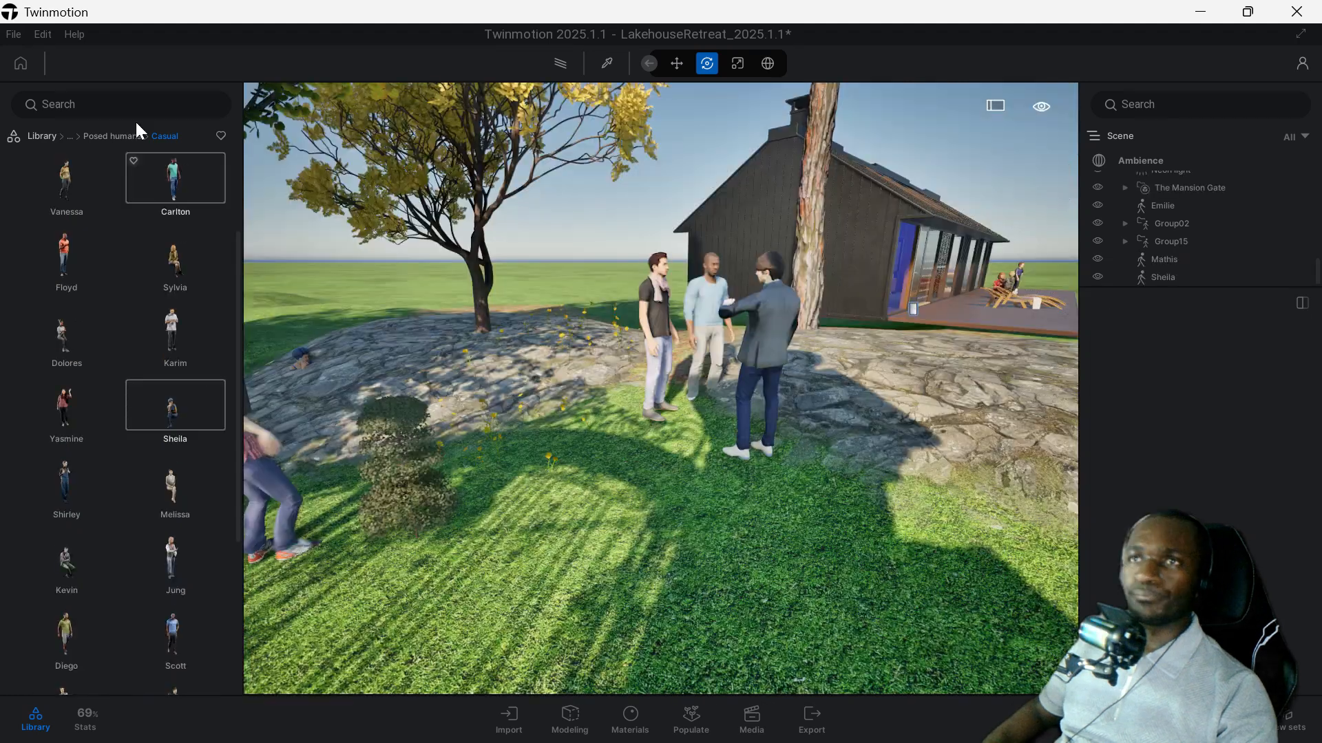
# Look through the Construction category of posed humans and return to the Characters categories.
pyautogui.click(113, 136)
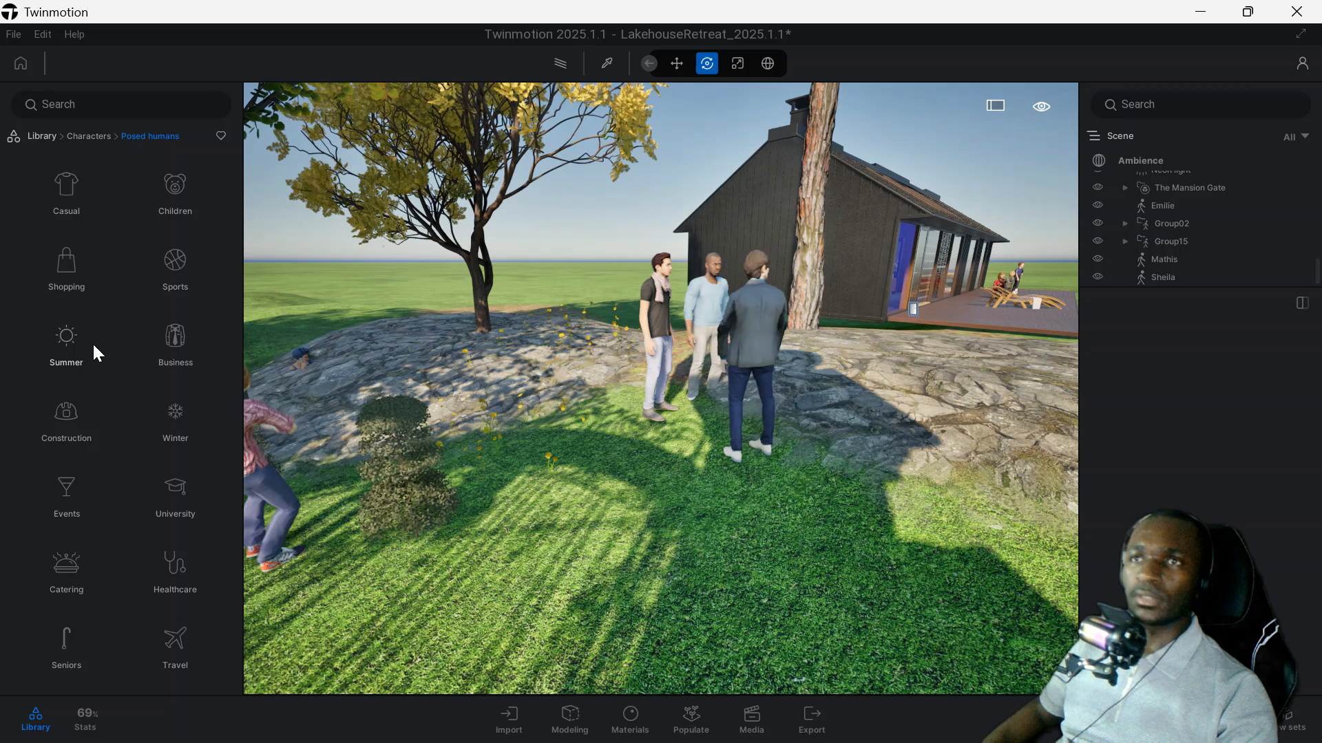
pyautogui.click(61, 412)
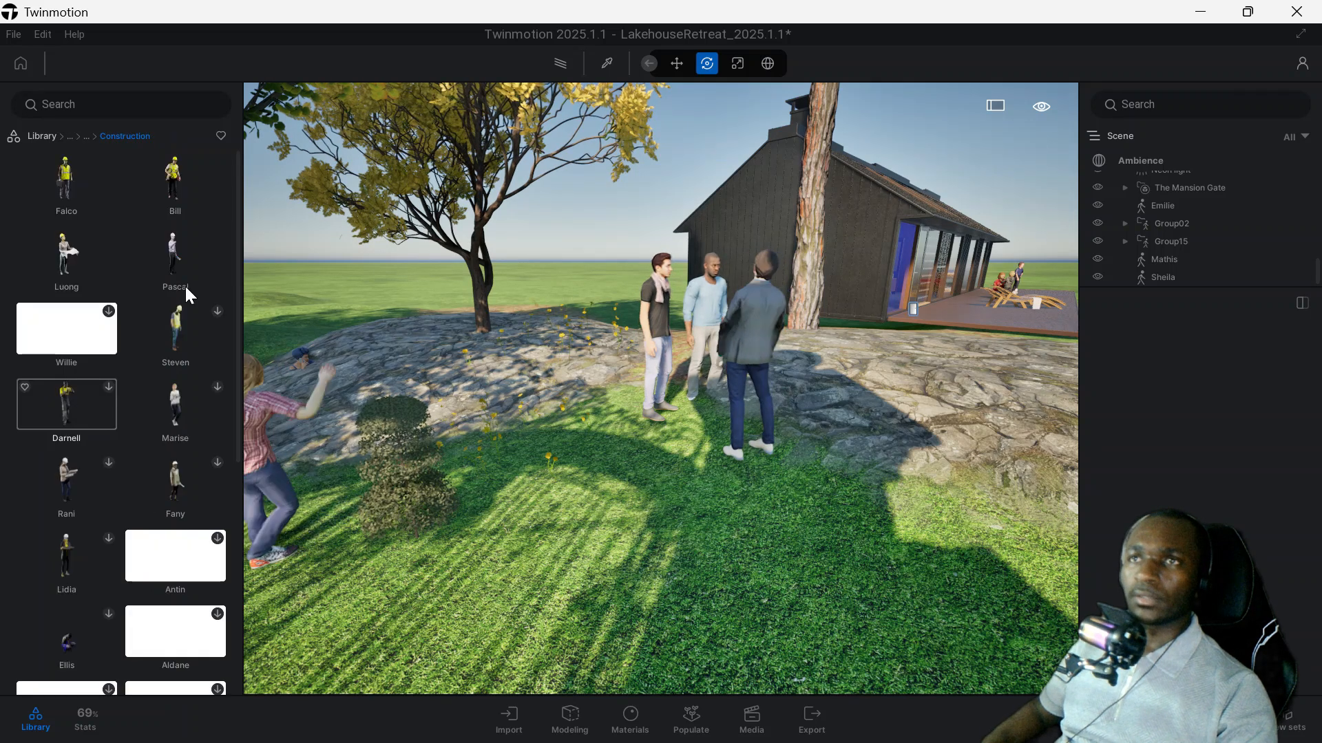
pyautogui.scroll(-3, 131, 417)
pyautogui.scroll(-3, 130, 417)
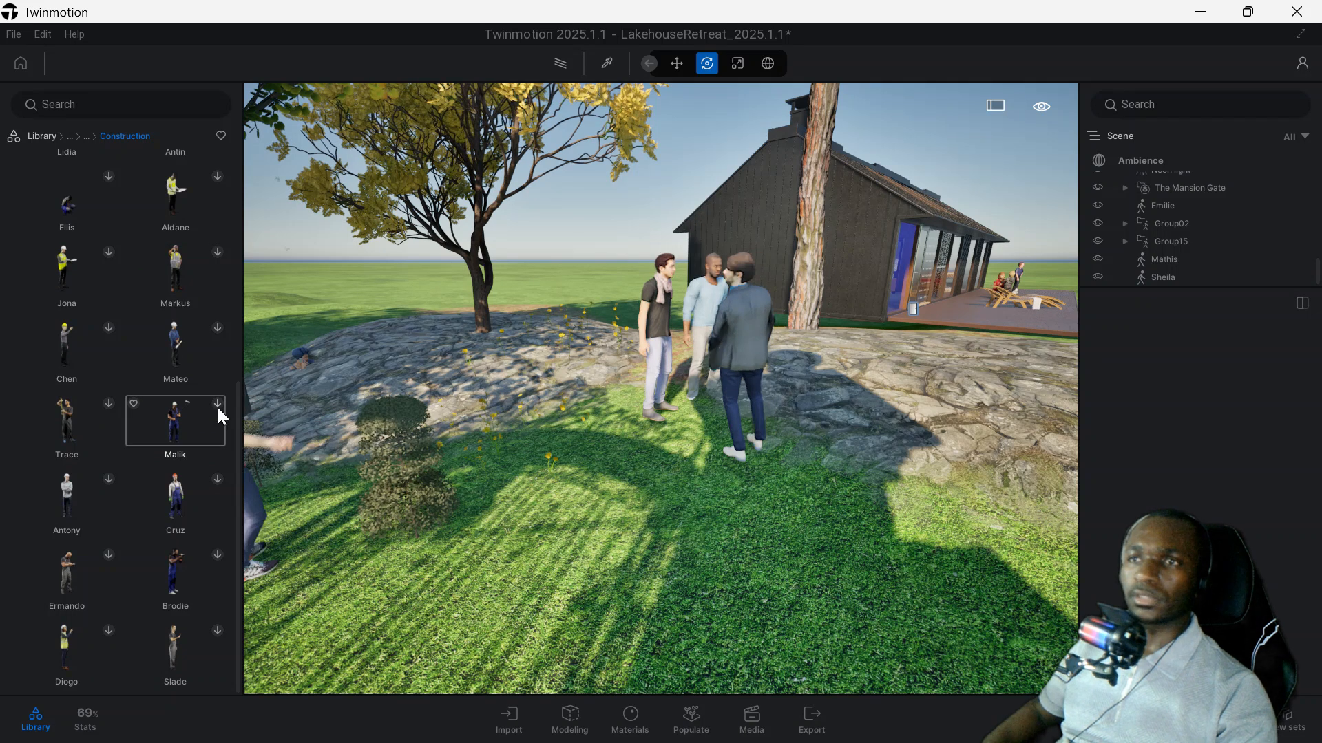
pyautogui.click(85, 136)
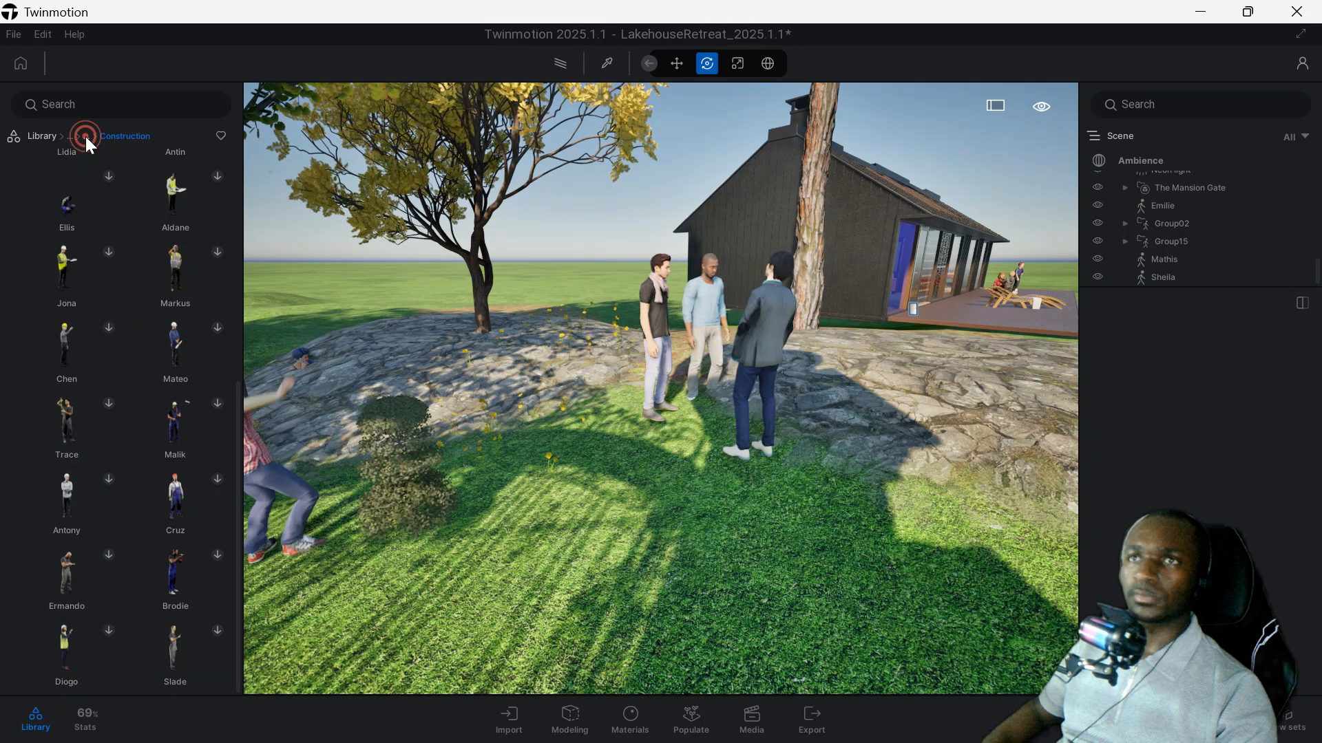
pyautogui.click(107, 139)
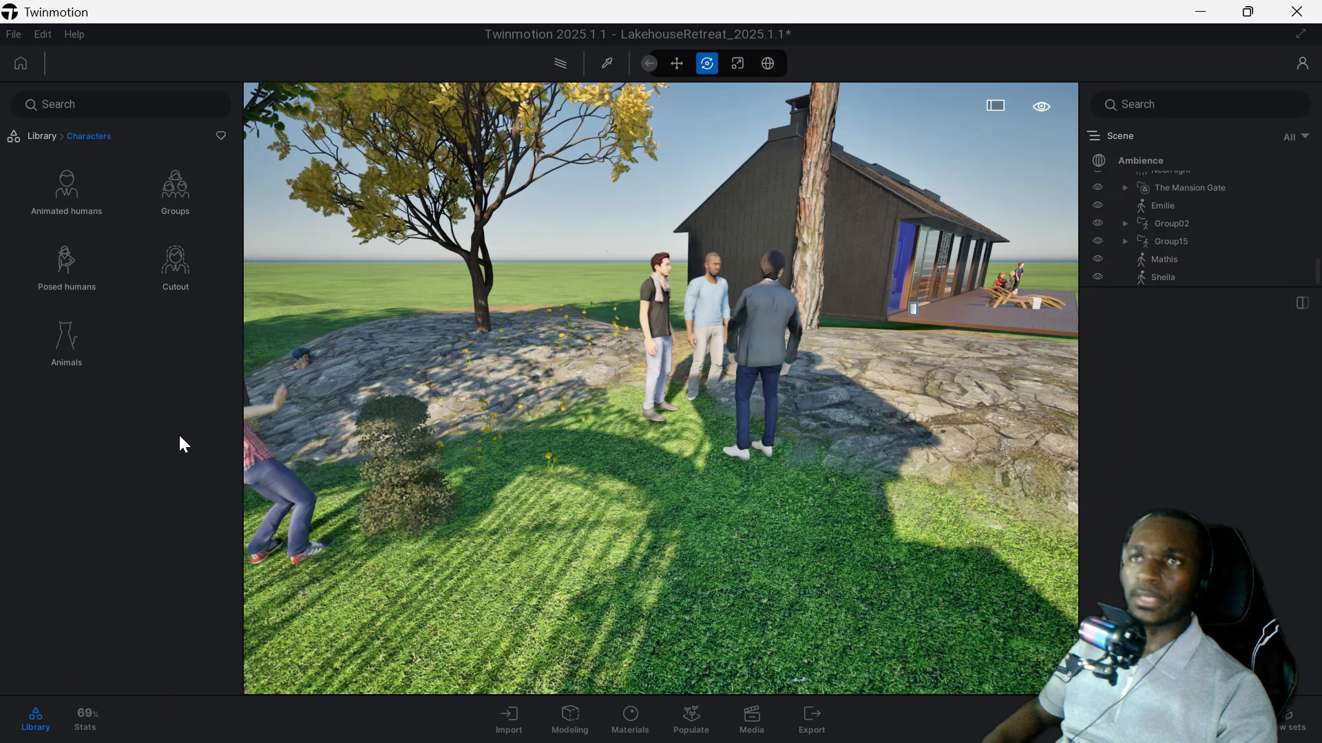
# Place the cutout character Ania phoning on the grass near the standing group and view it from different angles.
pyautogui.click(185, 263)
pyautogui.click(175, 178)
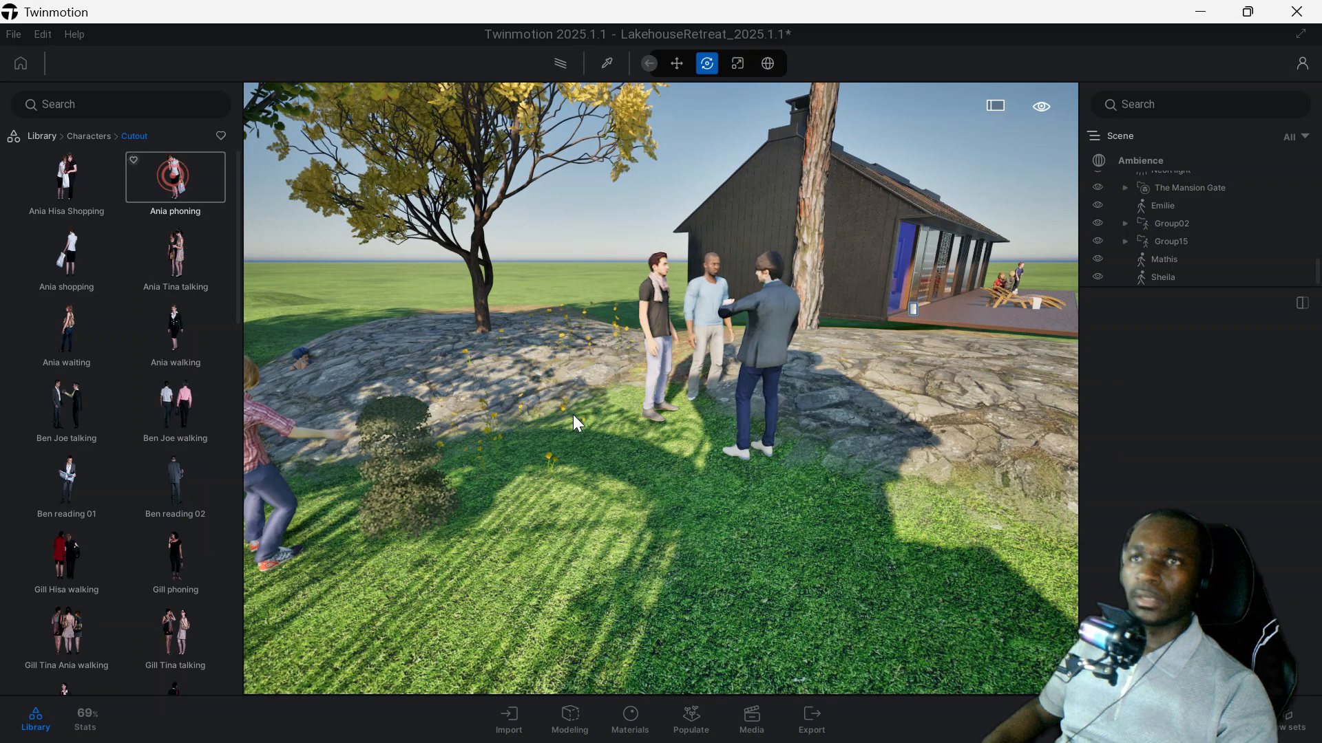
pyautogui.click(570, 551)
pyautogui.press('Escape')
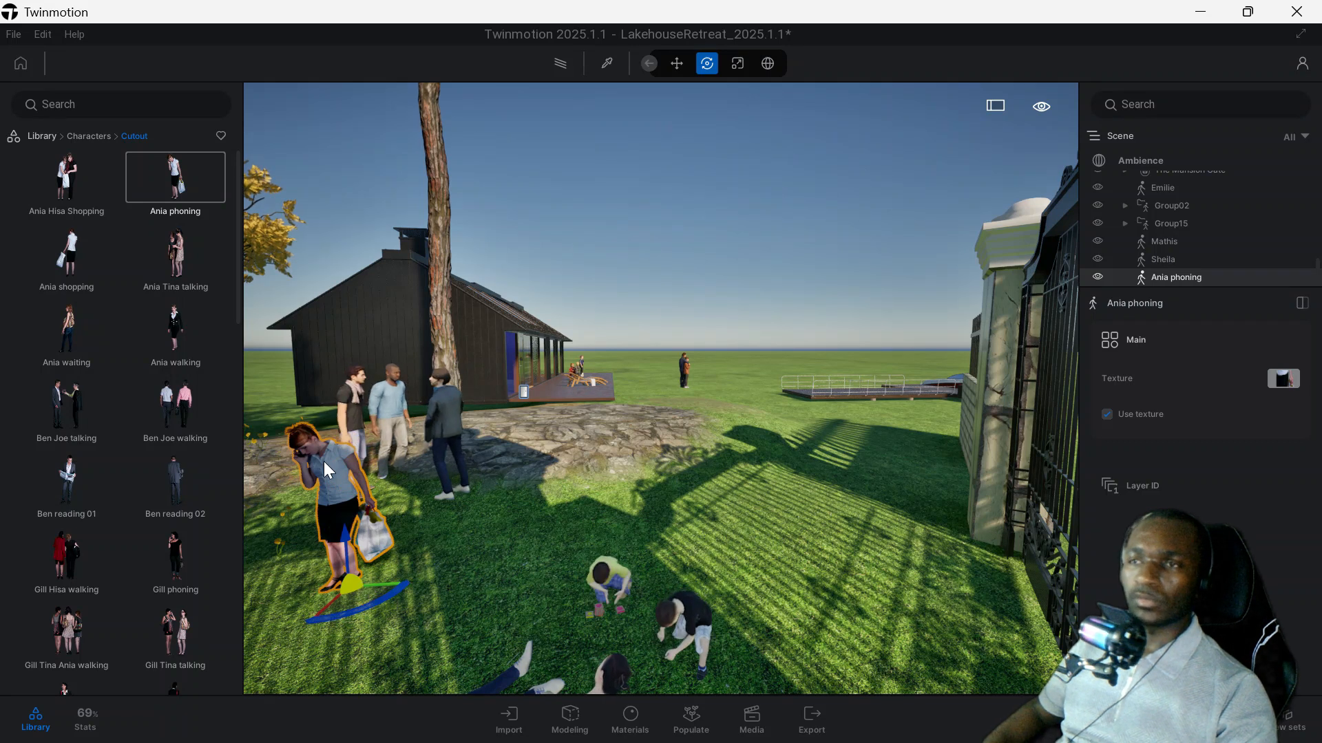
pyautogui.moveTo(324, 461); pyautogui.dragTo(341, 482)
pyautogui.moveTo(341, 482); pyautogui.dragTo(455, 480, button='middle')
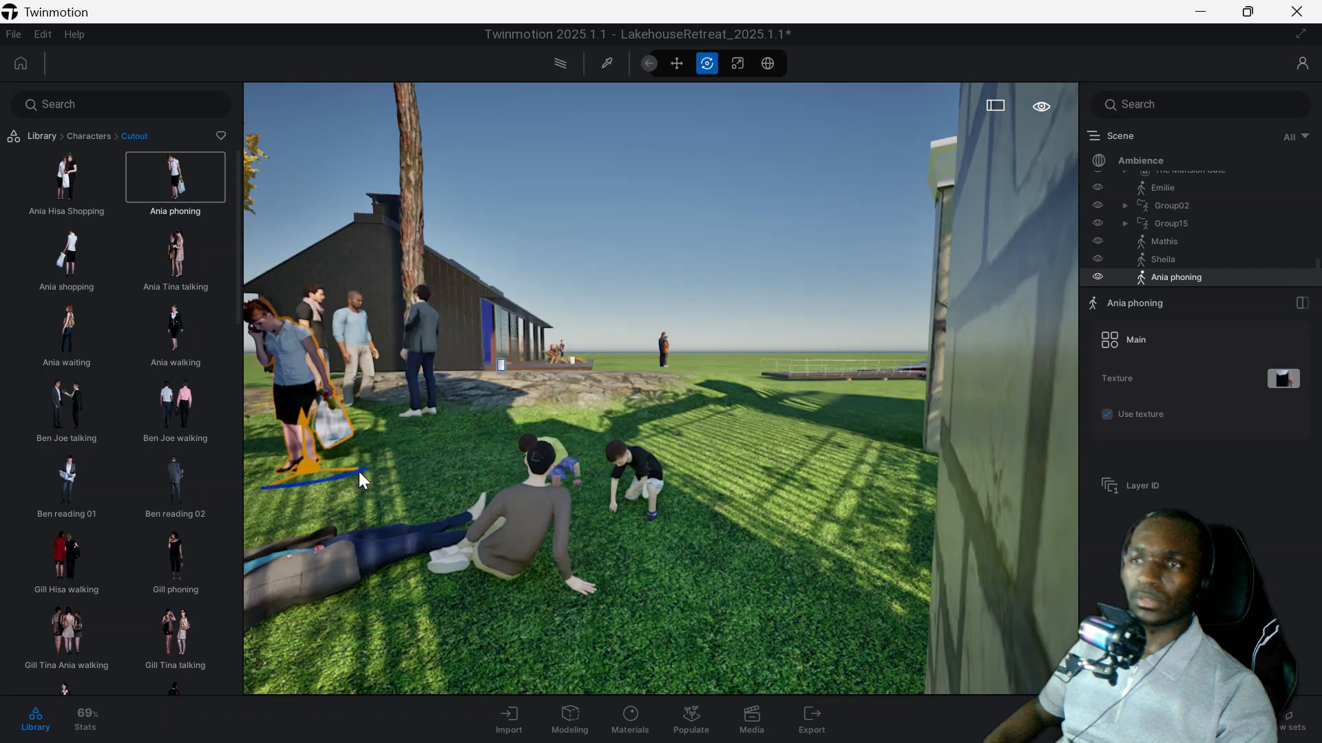
pyautogui.scroll(-3, 357, 472)
pyautogui.scroll(2, 458, 481)
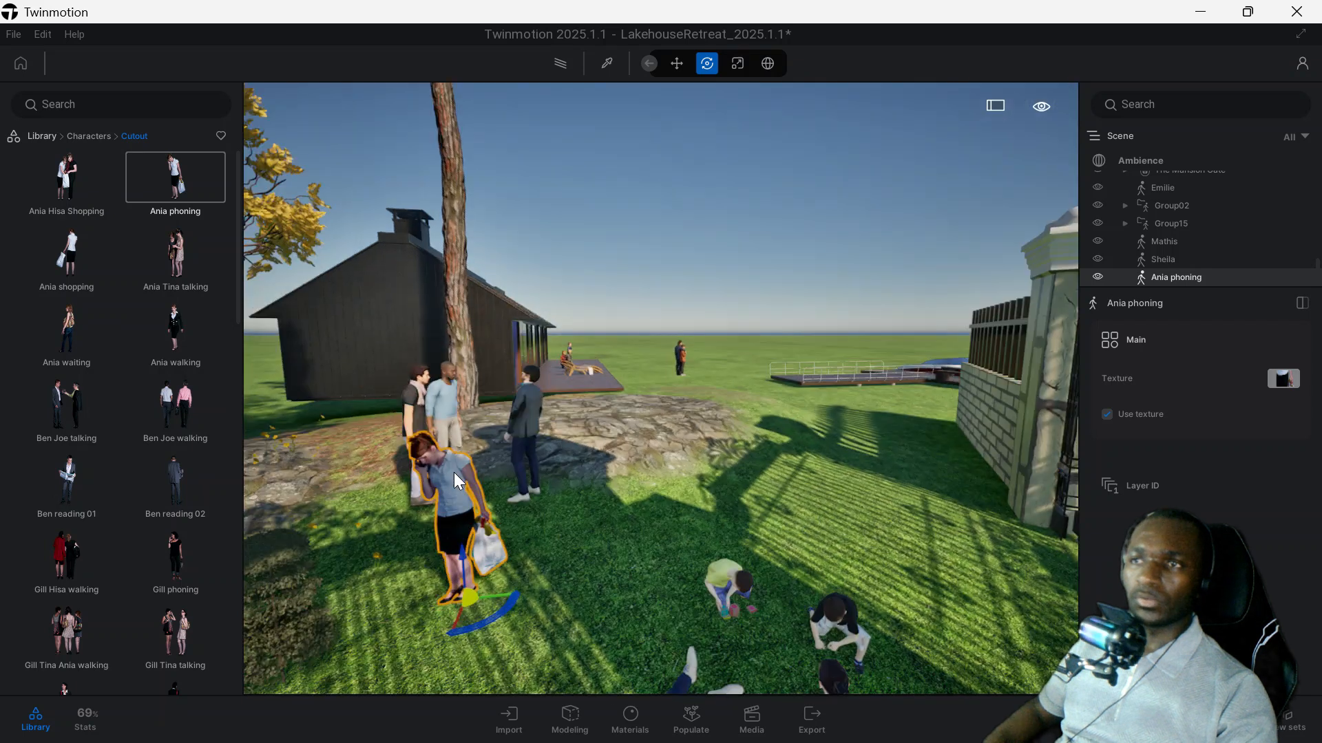
# Delete the cutout Ania phoning and place the cutout pair Ania Tina talking on the grass near the standing group.
pyautogui.scroll(2, 454, 473)
pyautogui.moveTo(455, 472); pyautogui.dragTo(522, 502, button='right')
pyautogui.moveTo(522, 502); pyautogui.dragTo(434, 484, button='middle')
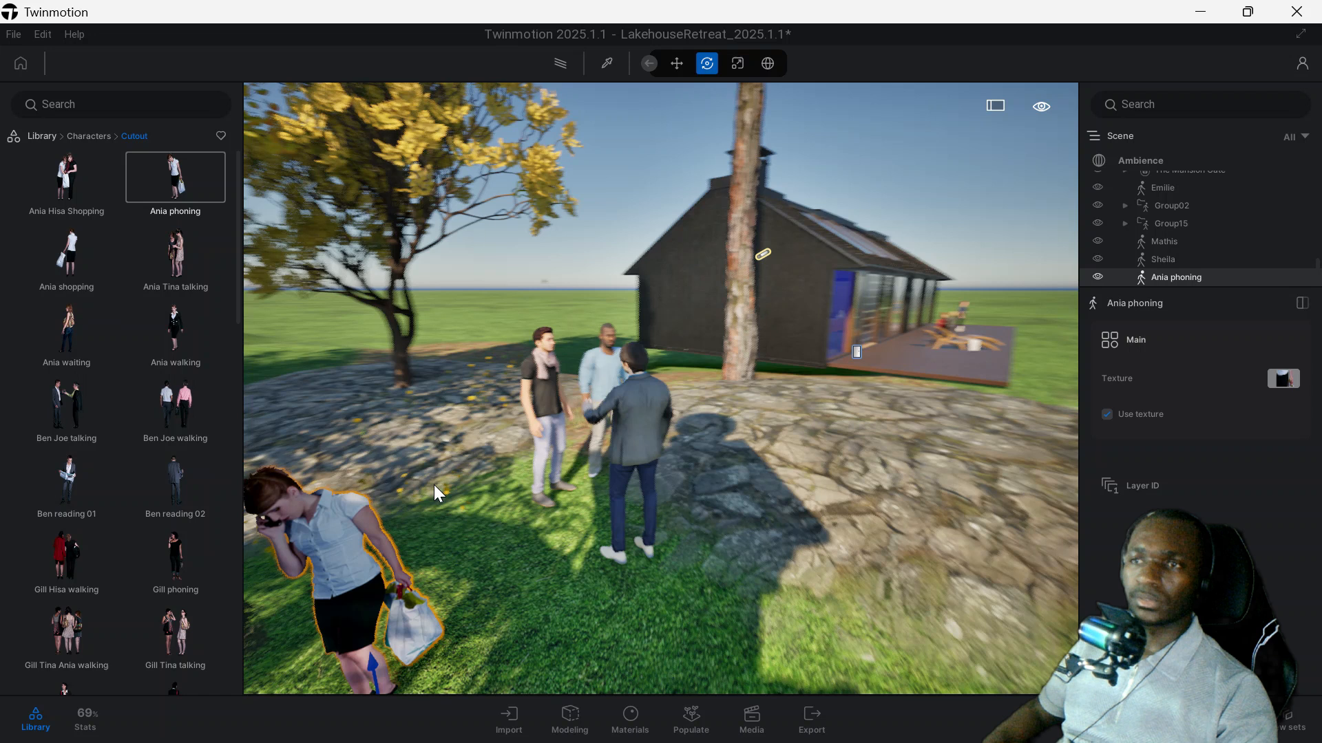
pyautogui.scroll(-3, 402, 520)
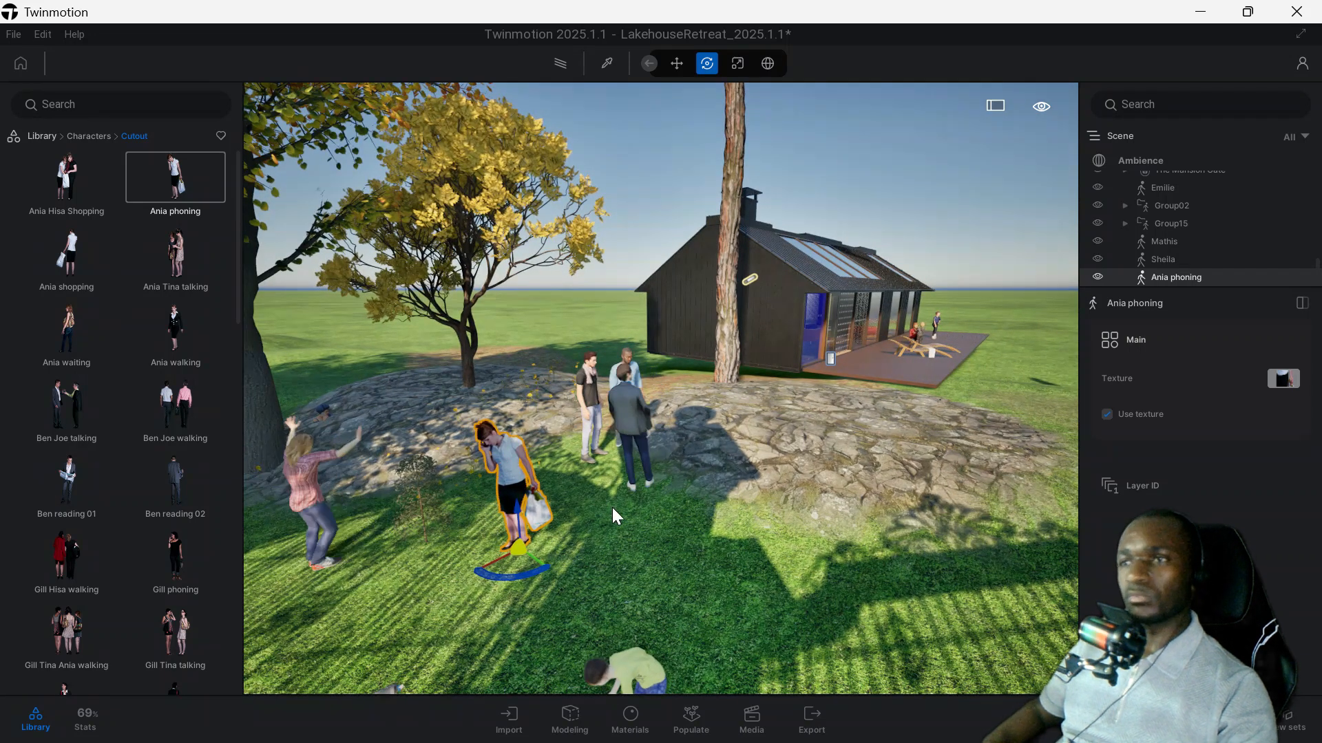
pyautogui.press('Delete')
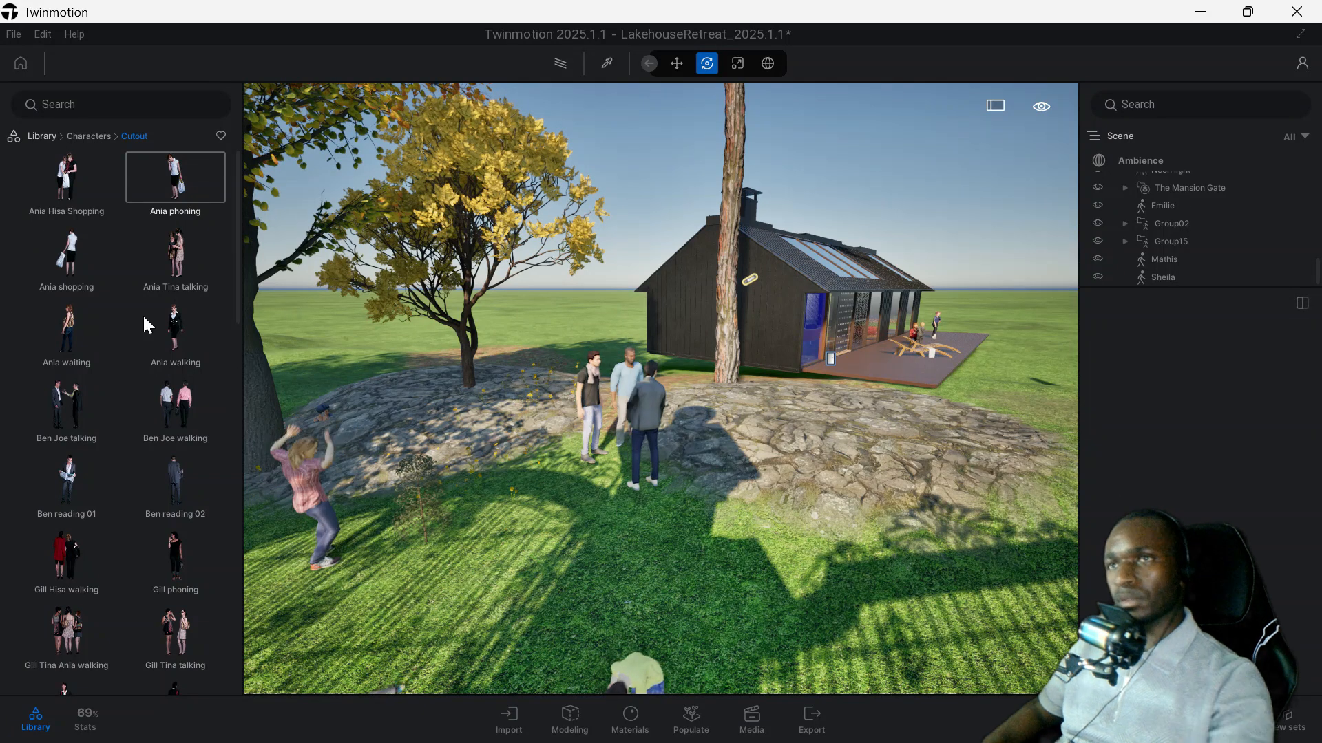
pyautogui.moveTo(176, 253); pyautogui.dragTo(473, 435)
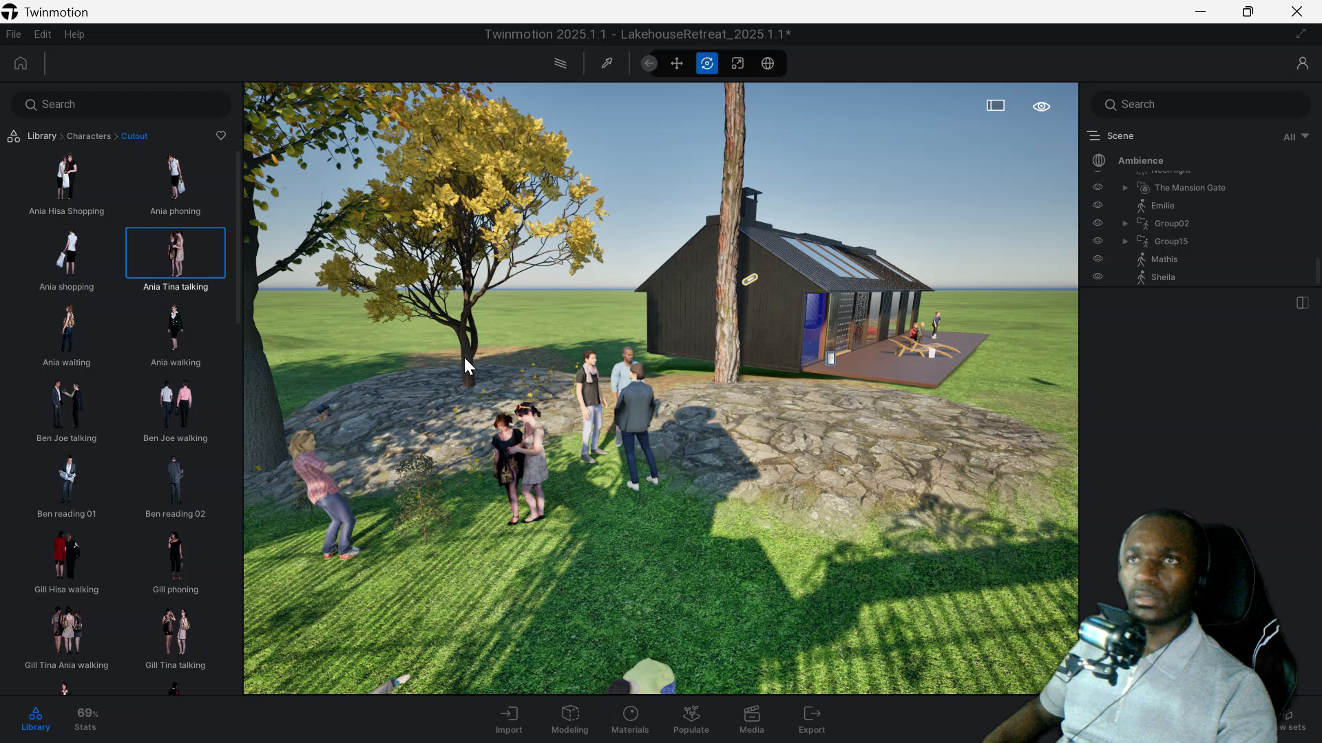
# Place the animal Felix near the standing group at the edge of the rocky patch and inspect it.
pyautogui.click(76, 138)
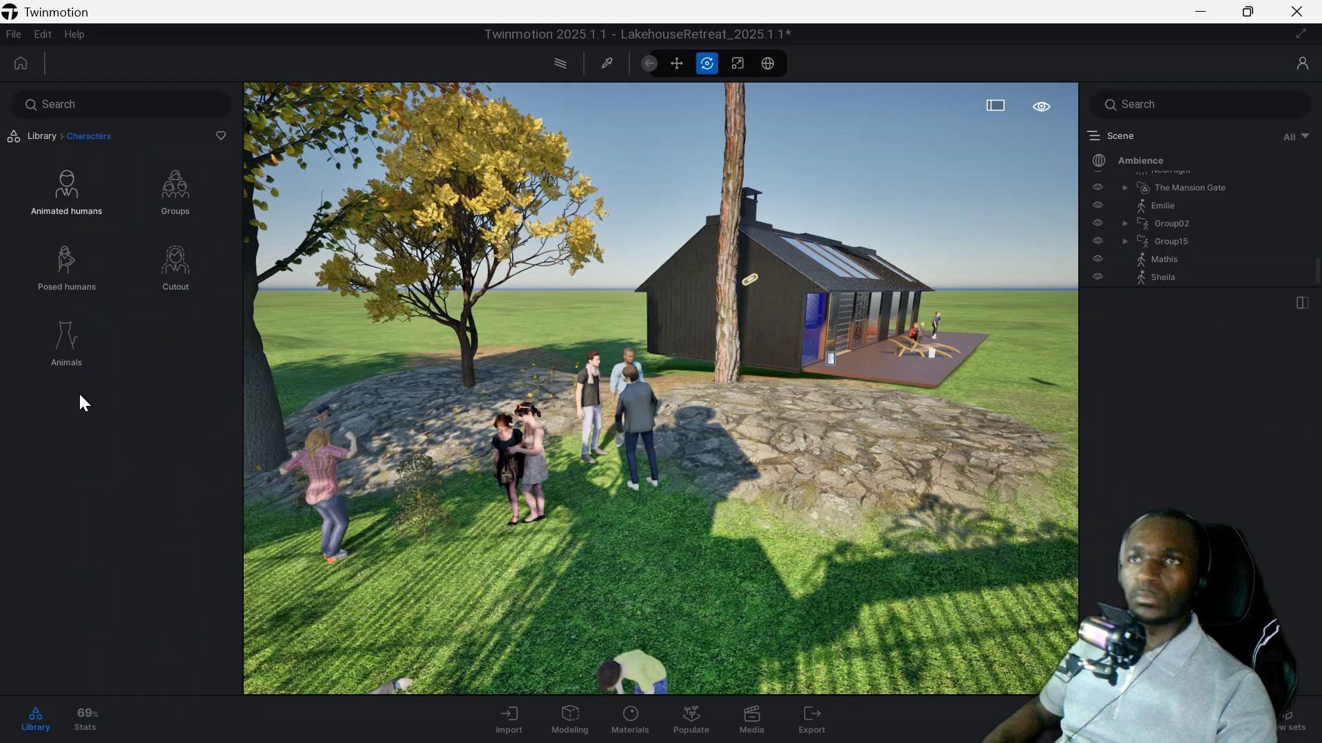
pyautogui.click(57, 341)
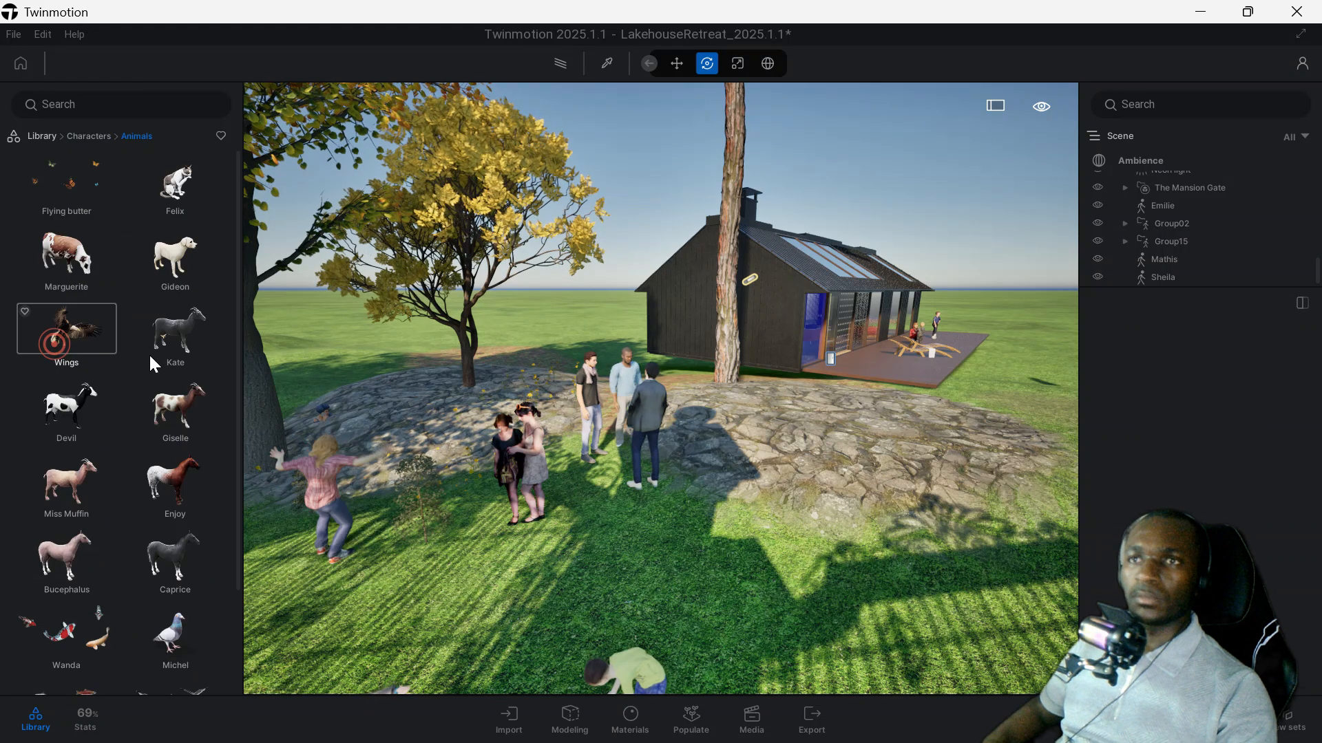
pyautogui.click(183, 194)
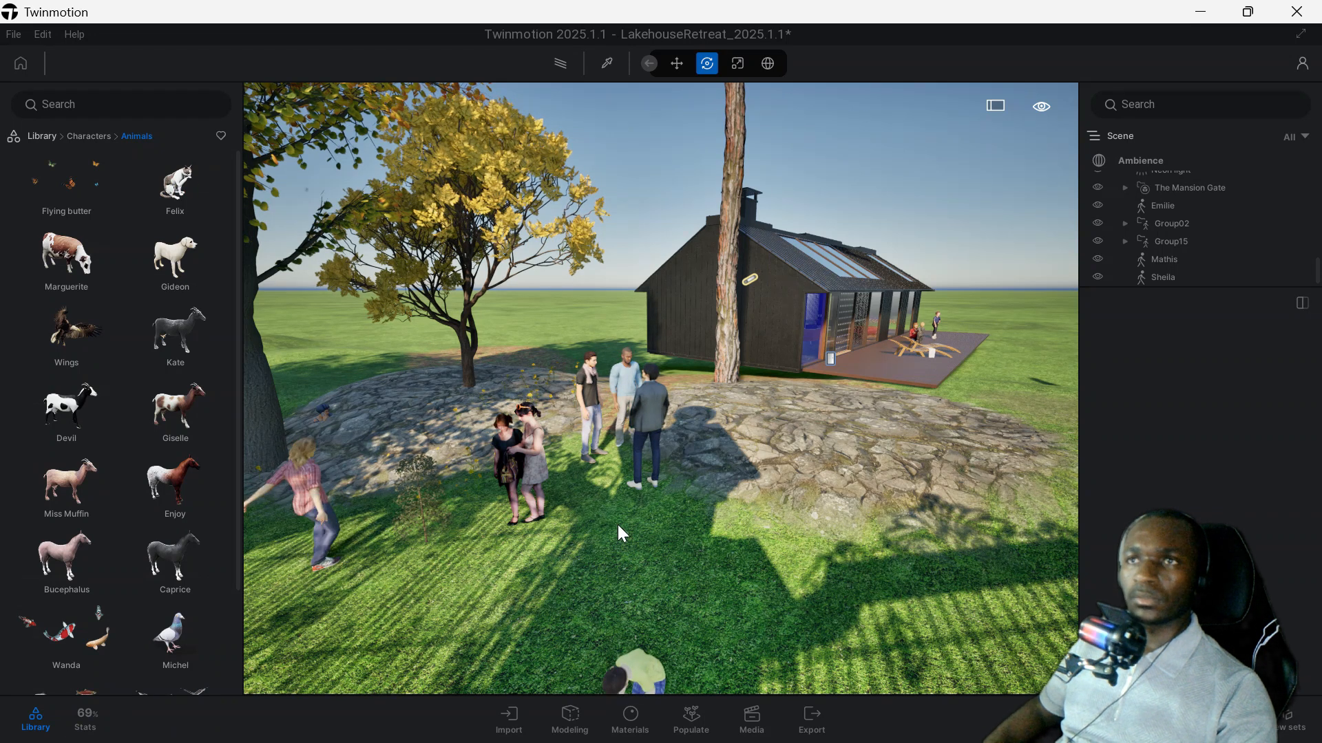
pyautogui.moveTo(175, 181); pyautogui.dragTo(793, 543)
pyautogui.scroll(5, 791, 543)
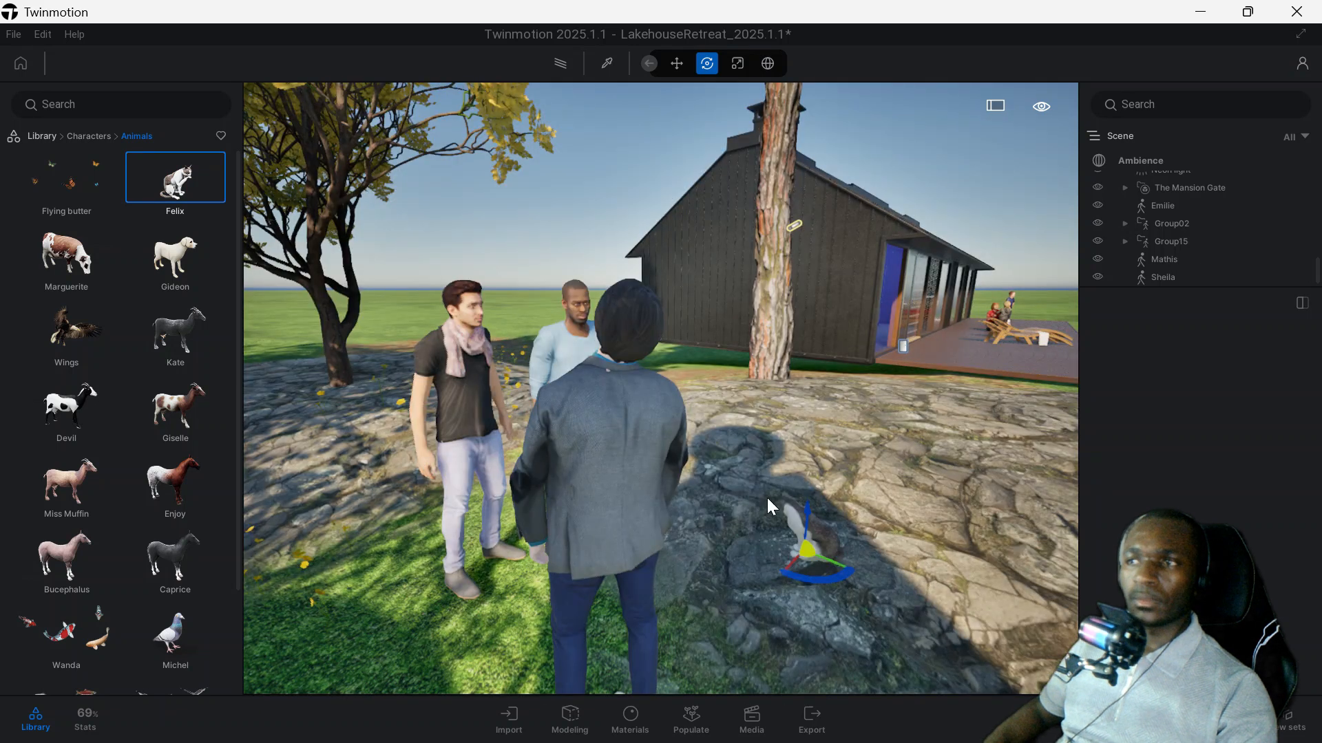
pyautogui.scroll(-5, 753, 493)
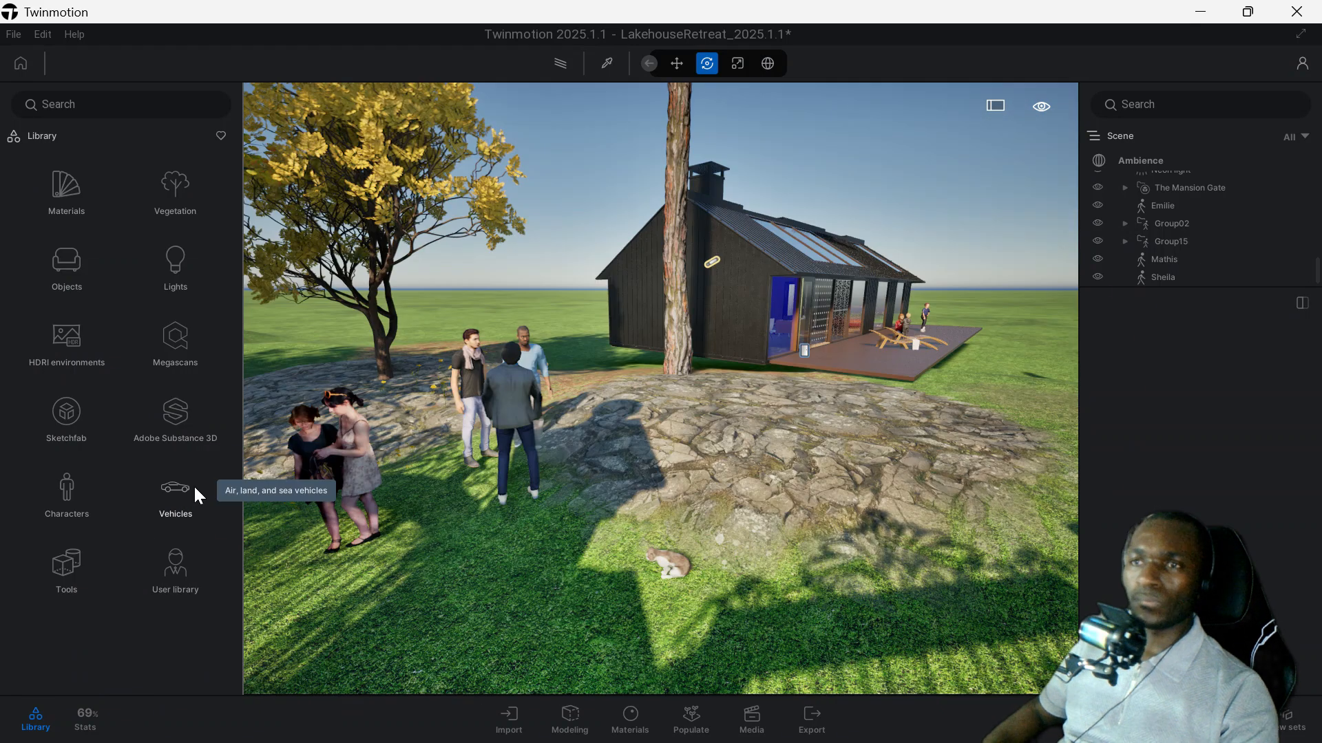
# Place the Break 01 car from the Vehicles library on the rocky patch in front of the house.
pyautogui.click(173, 496)
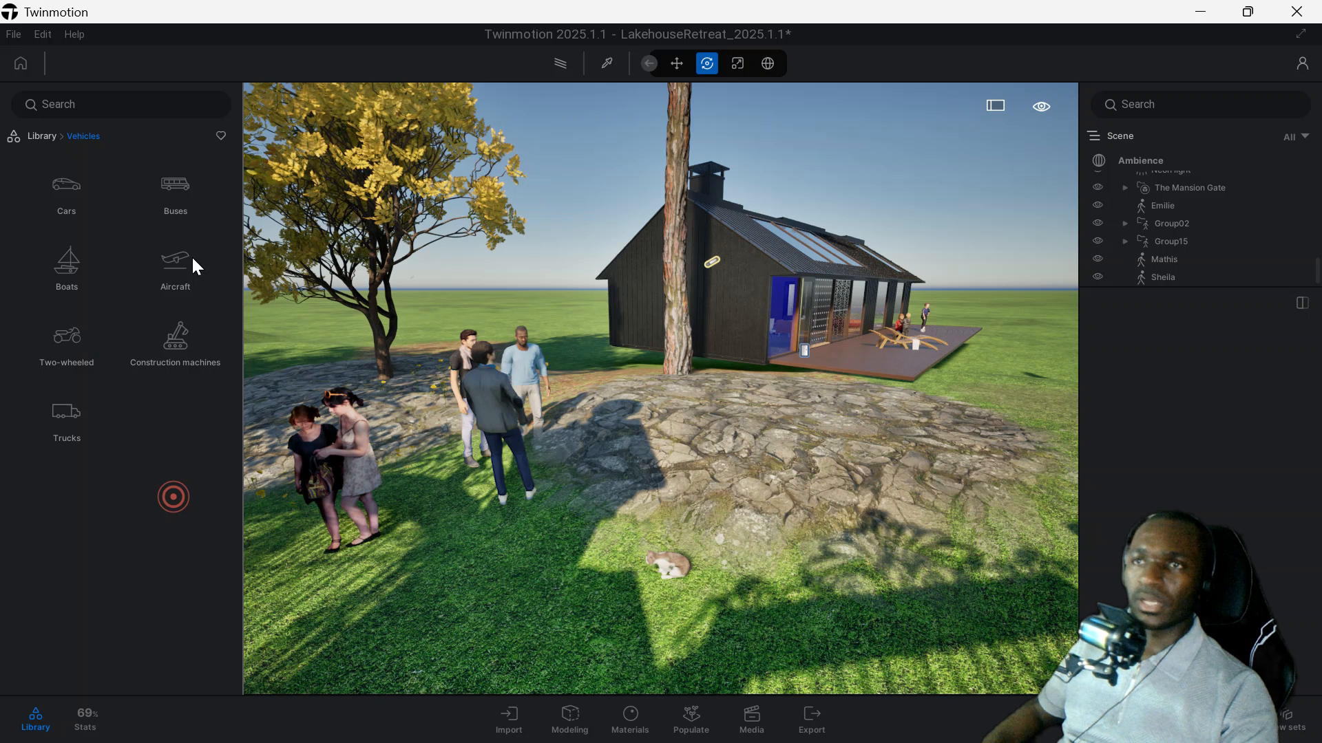
pyautogui.click(45, 181)
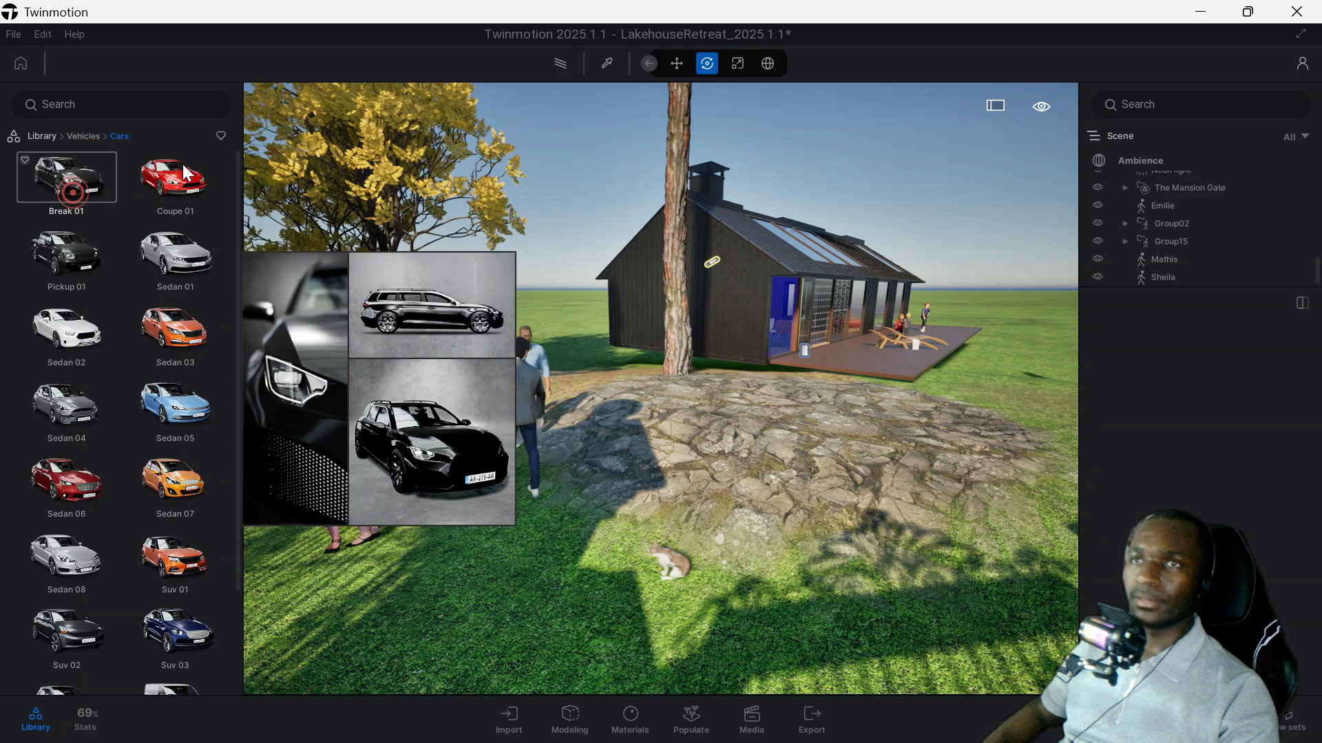
pyautogui.click(65, 166)
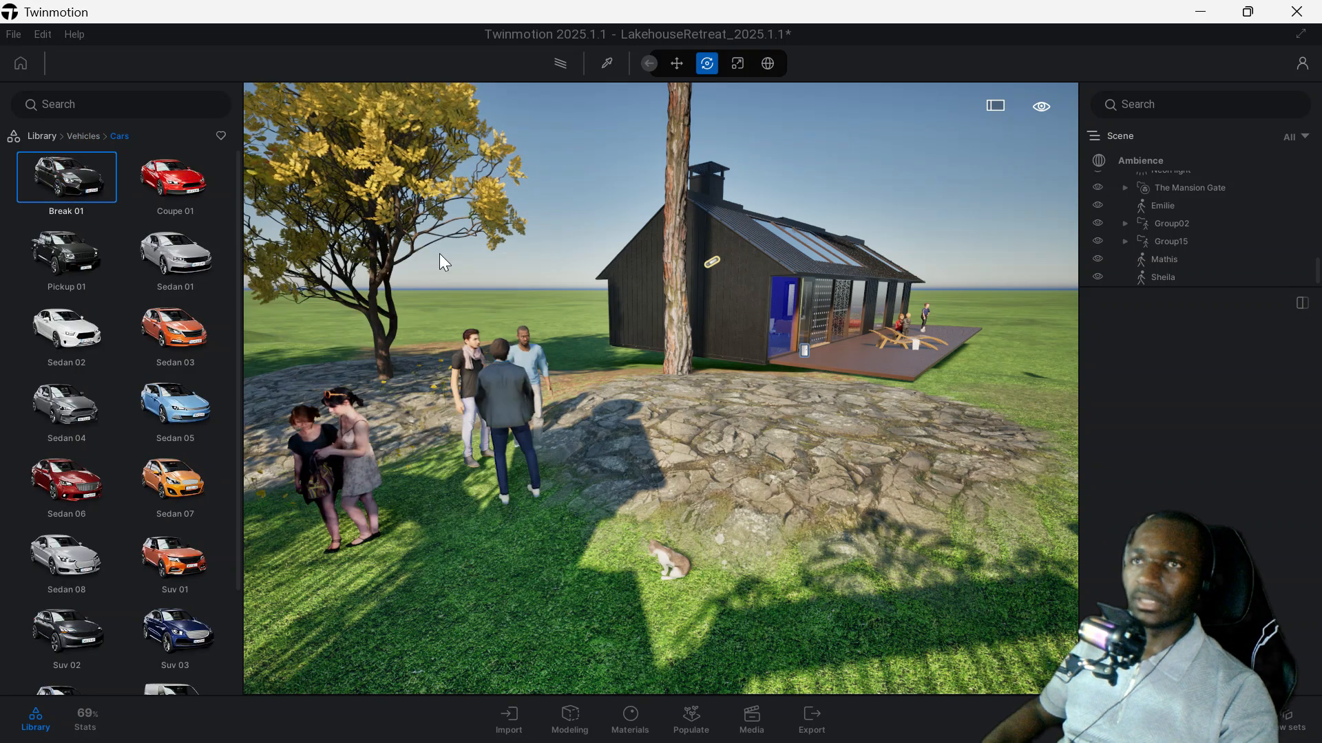
pyautogui.click(836, 435)
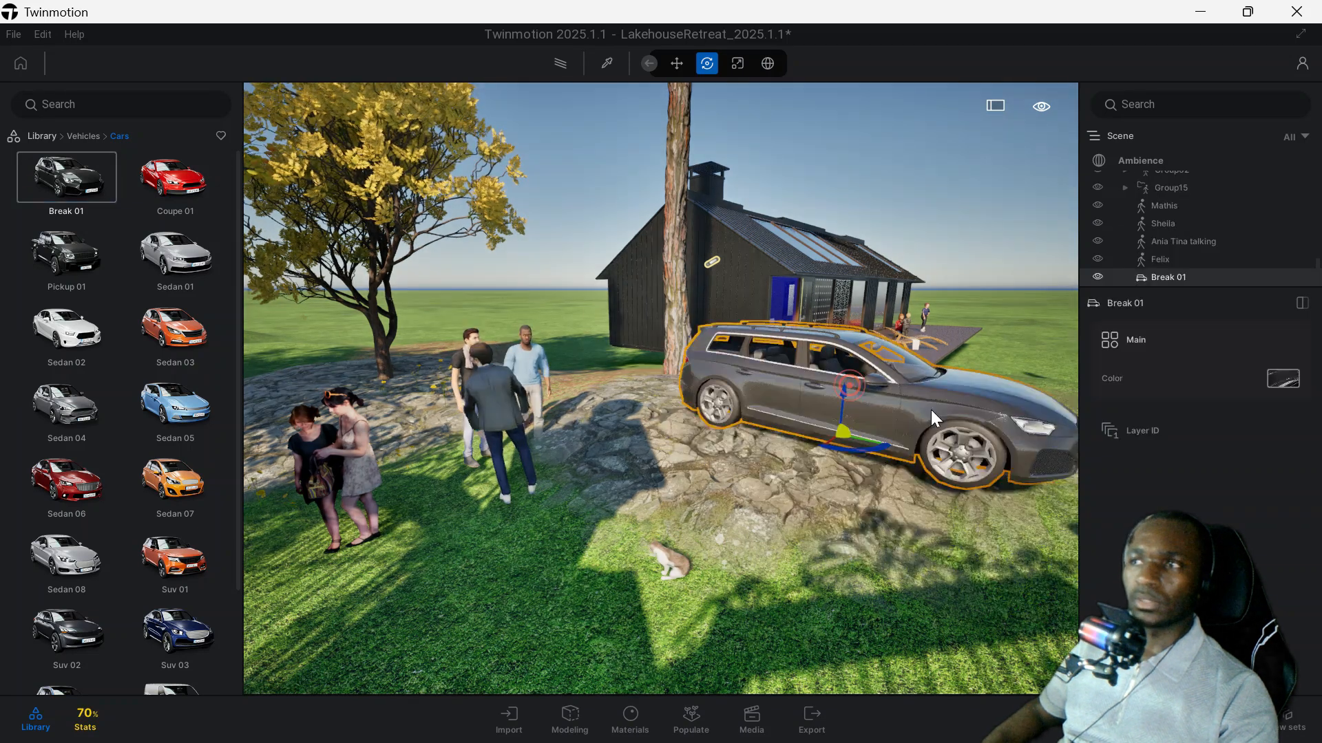
pyautogui.moveTo(843, 391); pyautogui.dragTo(843, 390)
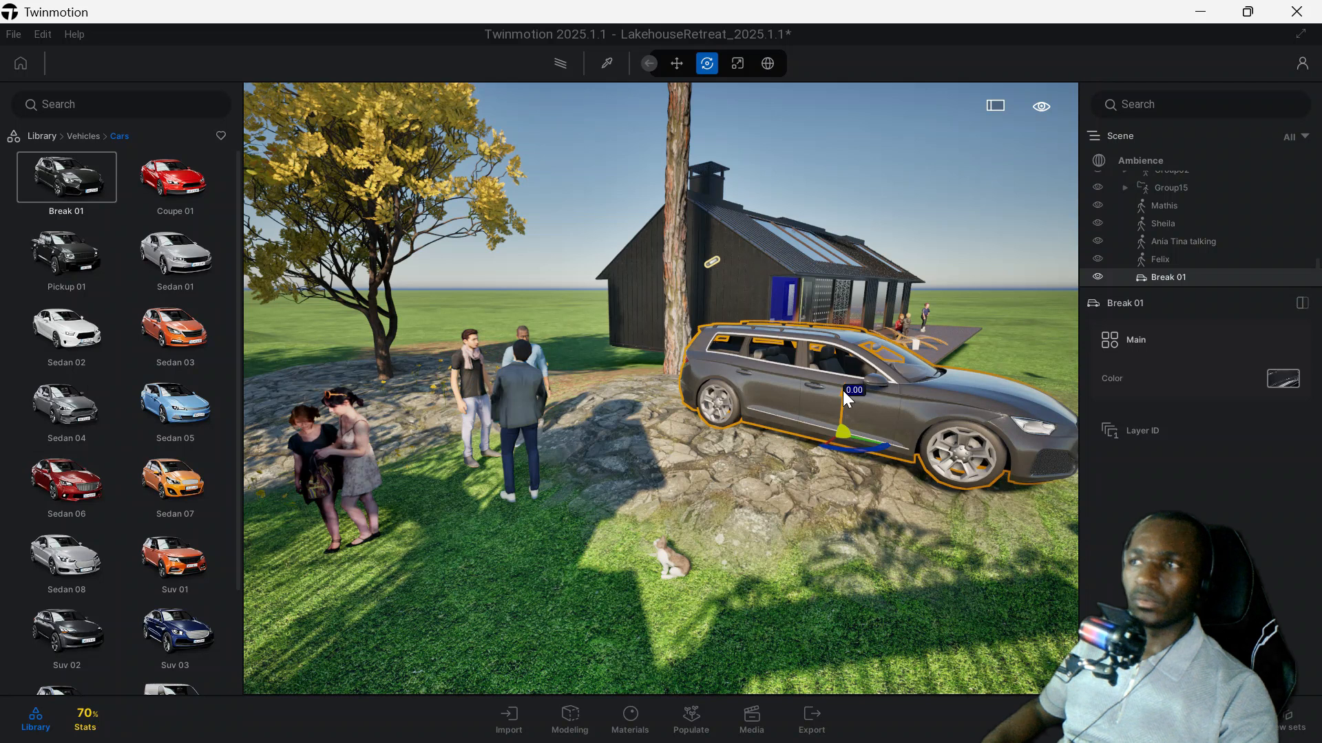
pyautogui.click(844, 392)
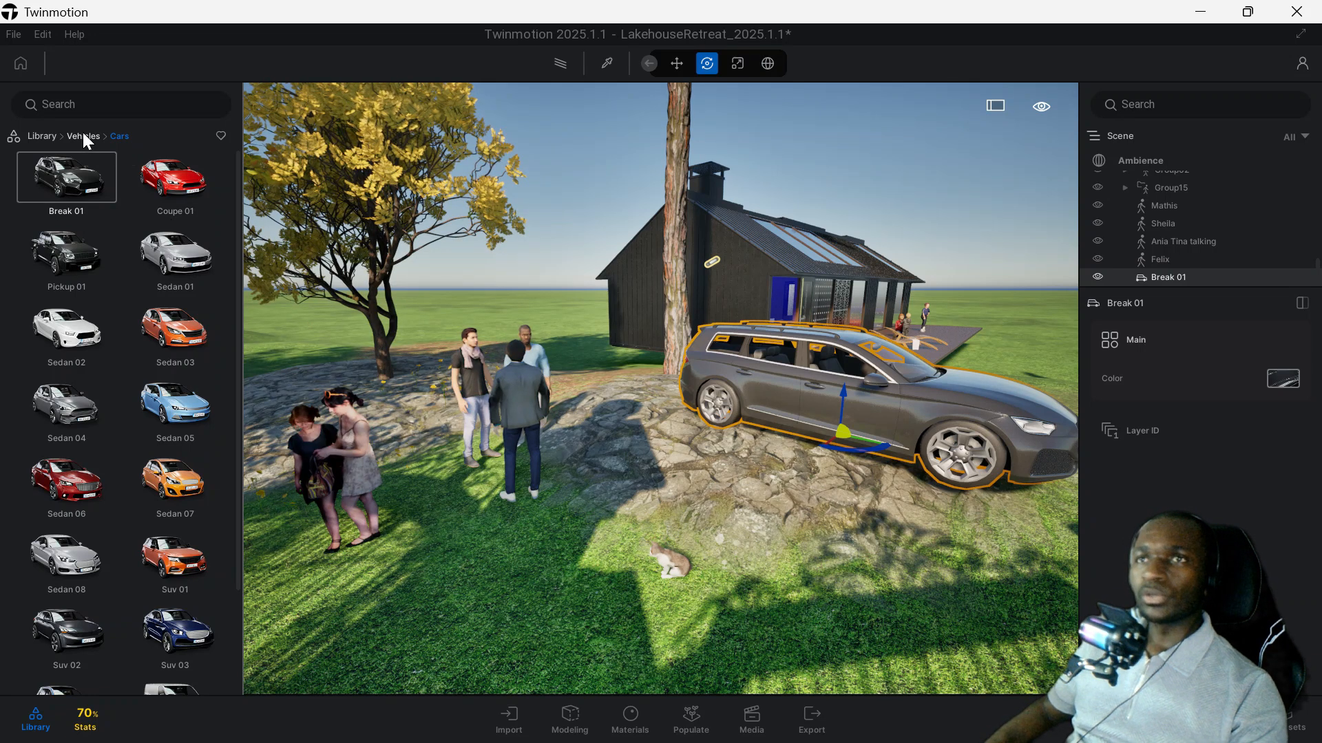
# Place a Section Cube from the library's Tools category at the Break 01 car.
pyautogui.click(83, 136)
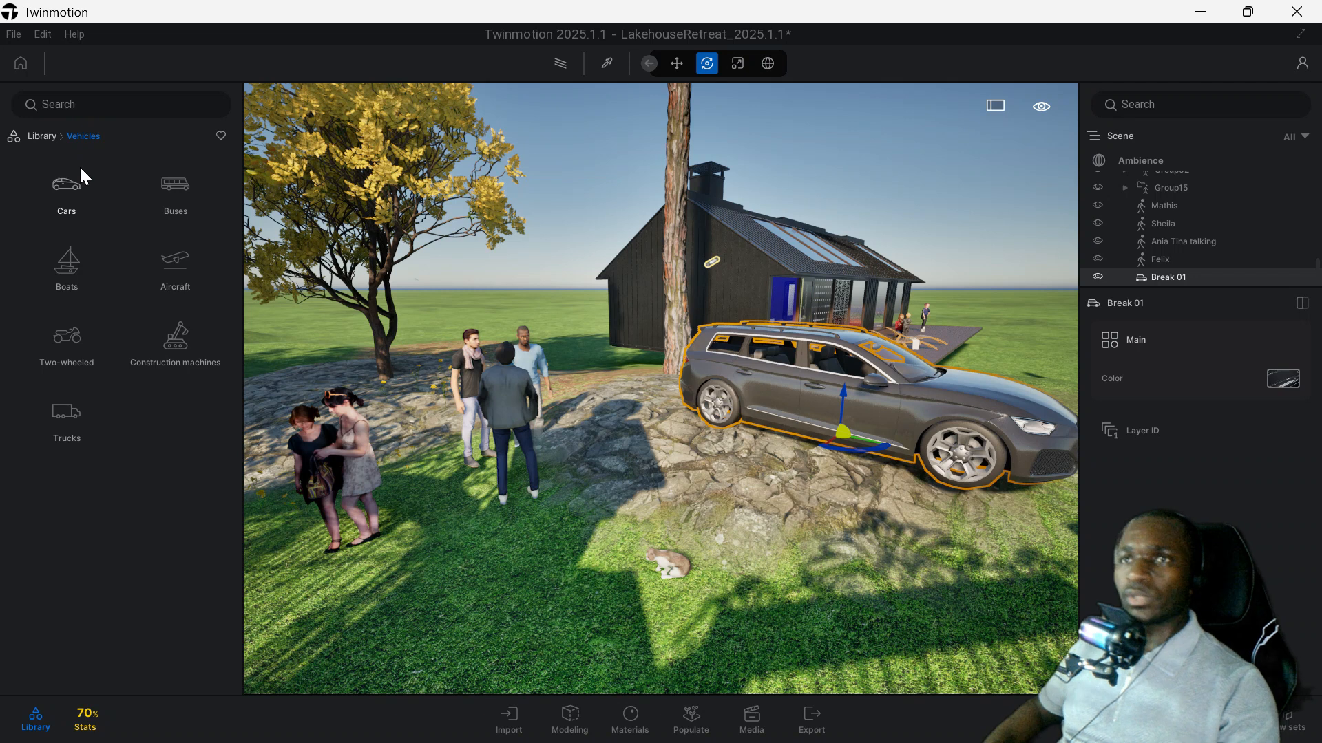
pyautogui.click(42, 136)
pyautogui.click(66, 561)
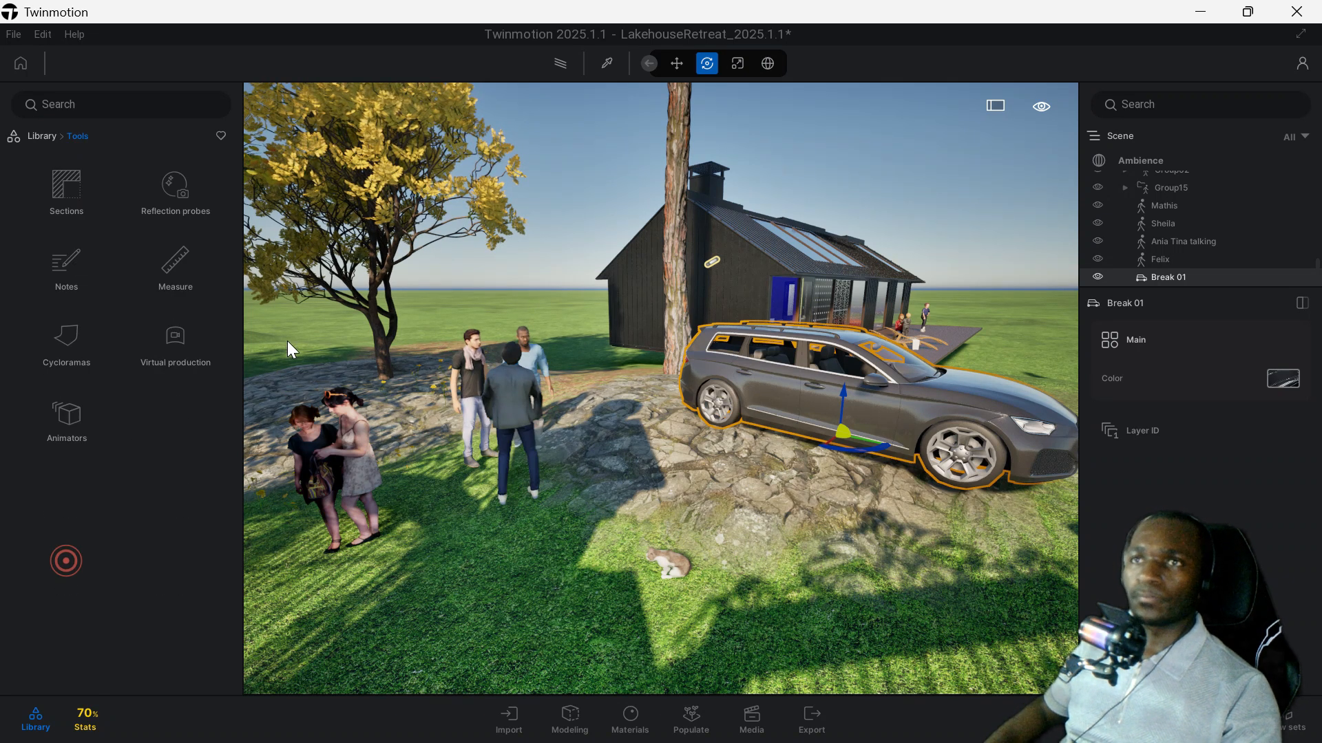
pyautogui.click(77, 196)
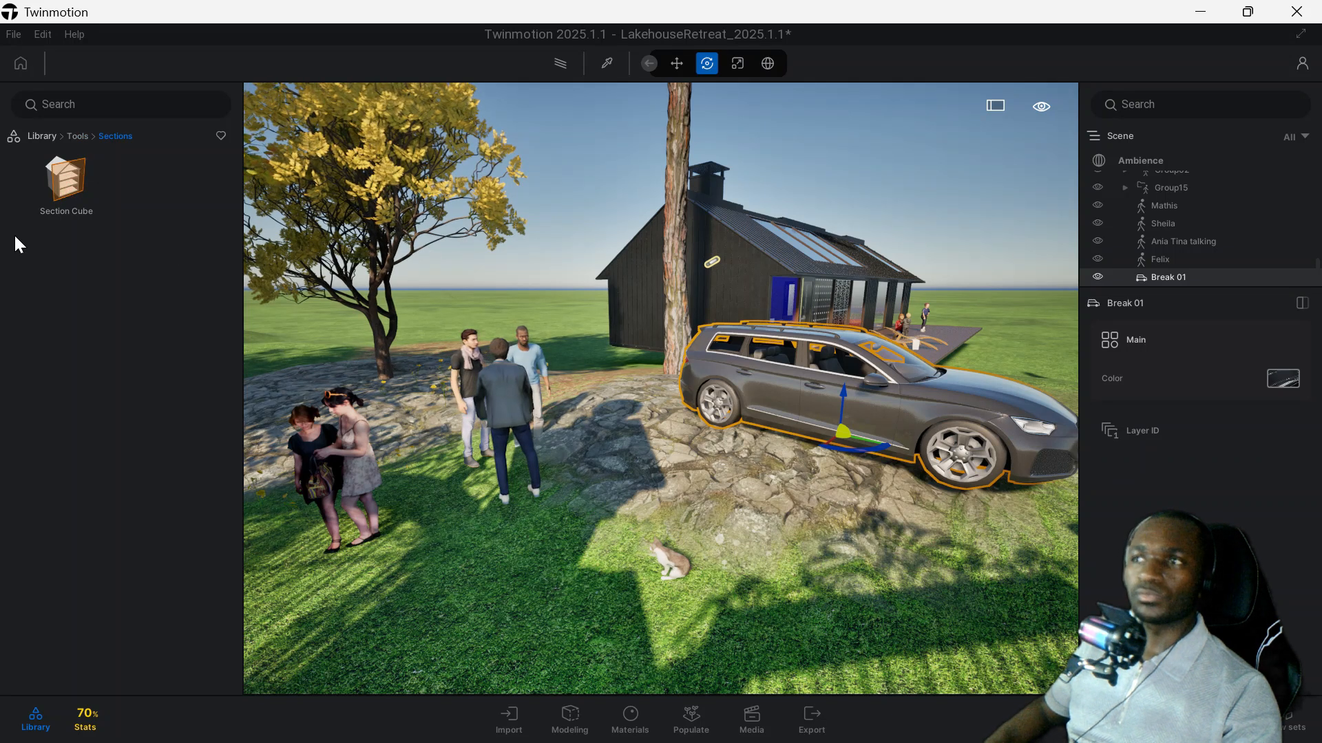
pyautogui.moveTo(82, 177); pyautogui.dragTo(838, 400)
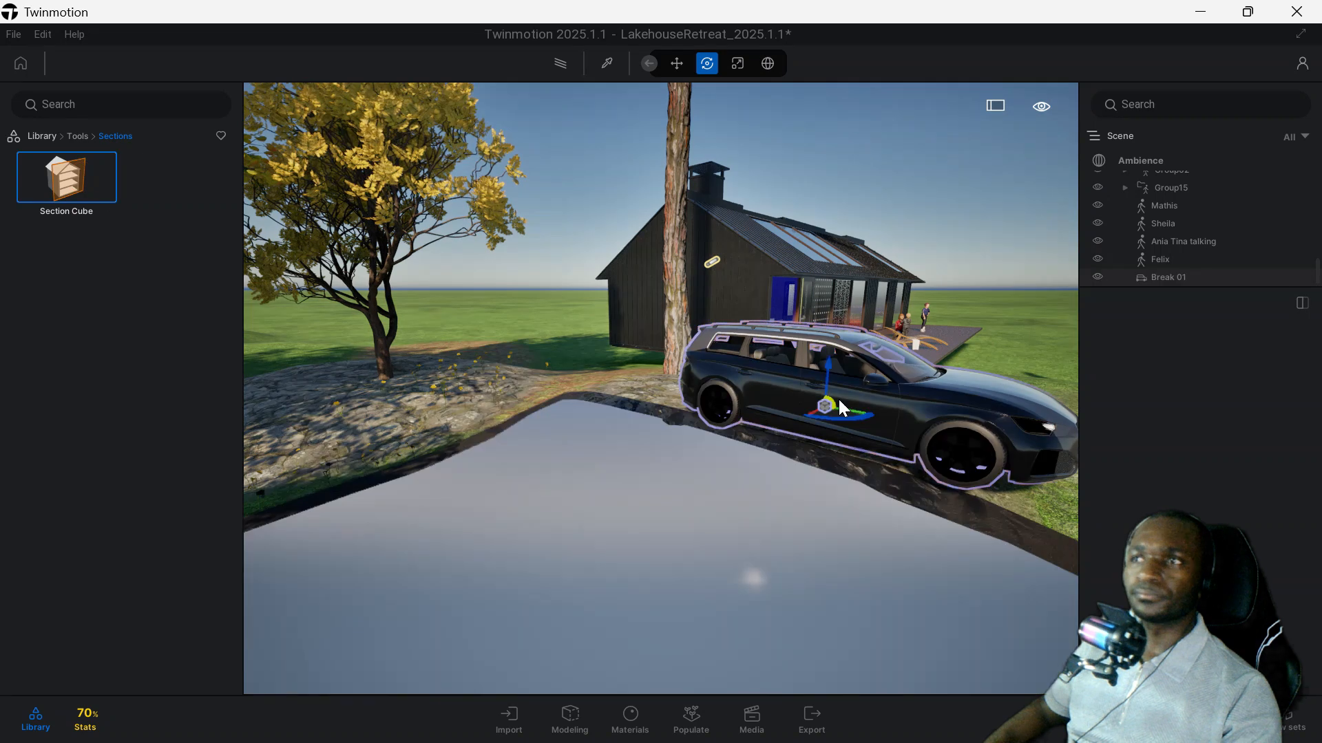
pyautogui.moveTo(918, 377)
pyautogui.mouseDown()
pyautogui.moveTo(927, 418)
pyautogui.moveTo(1038, 439)
pyautogui.moveTo(926, 397)
pyautogui.mouseUp()
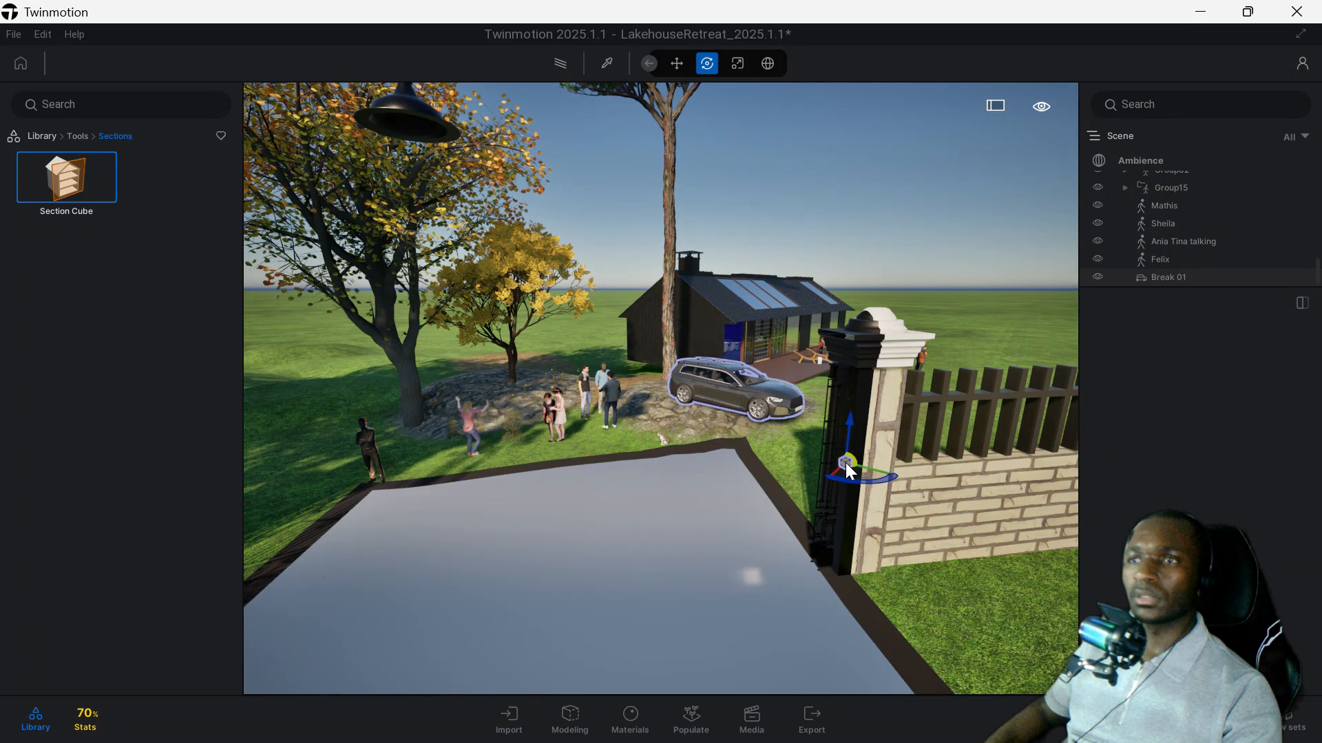
# Examine the section cube's cut through the ground around the gate and the car from several angles.
pyautogui.scroll(-6, 870, 524)
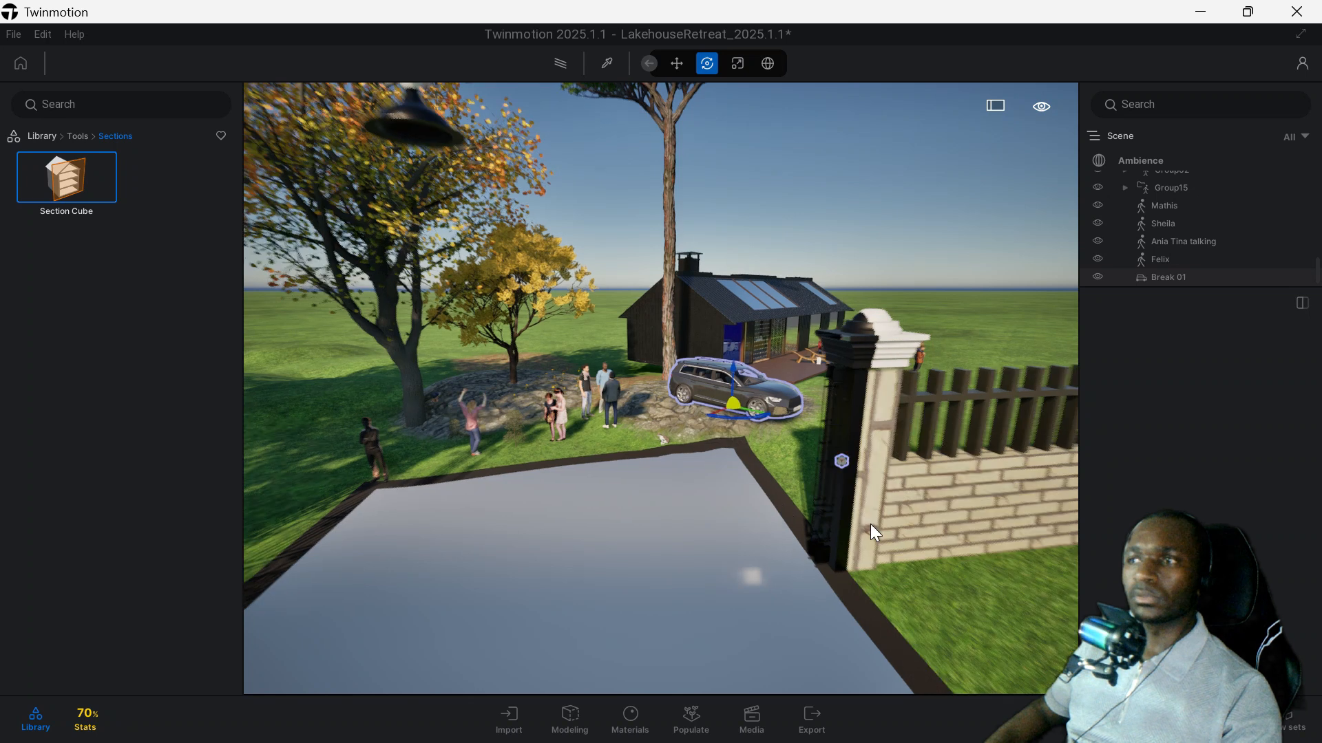
pyautogui.scroll(8, 746, 468)
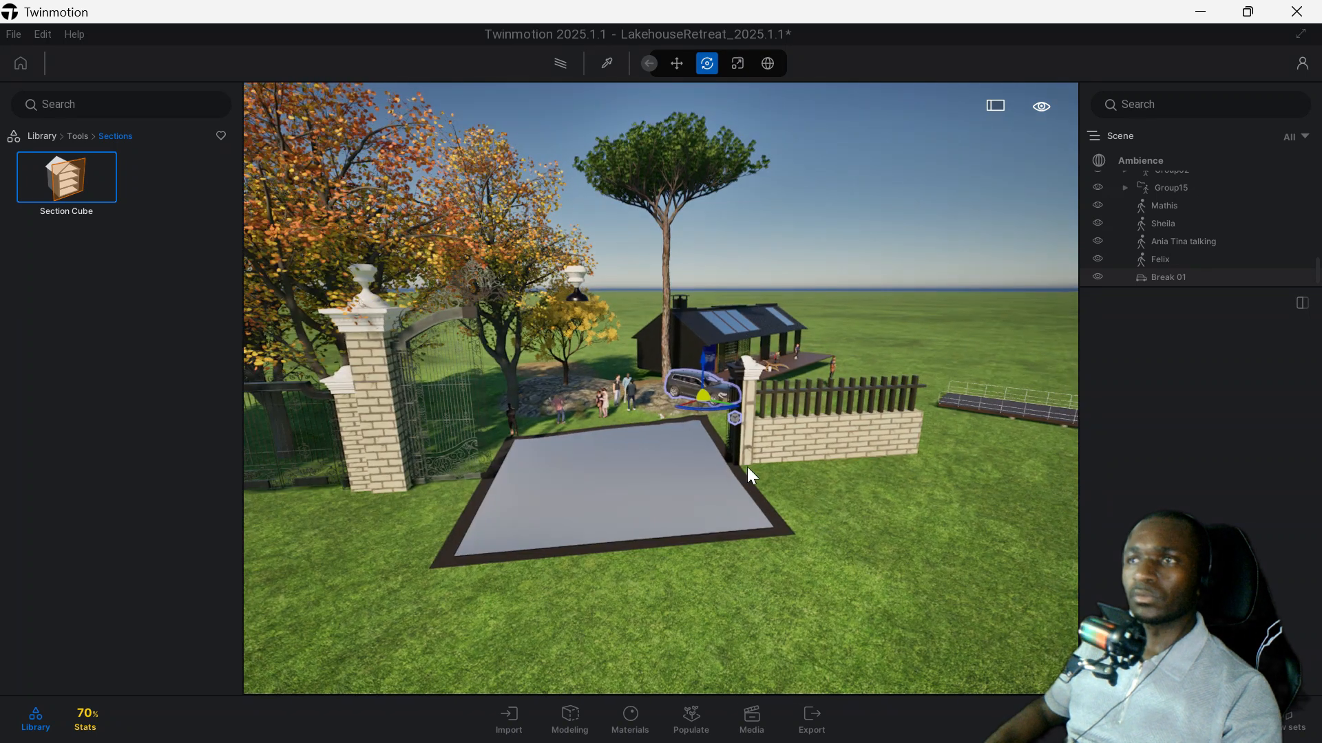
pyautogui.keyDown('shift'); pyautogui.moveTo(723, 441); pyautogui.dragTo(634, 335, button='middle'); pyautogui.keyUp('shift')
pyautogui.scroll(2, 647, 296)
pyautogui.moveTo(634, 336); pyautogui.dragTo(737, 236, button='right')
pyautogui.scroll(3, 791, 234)
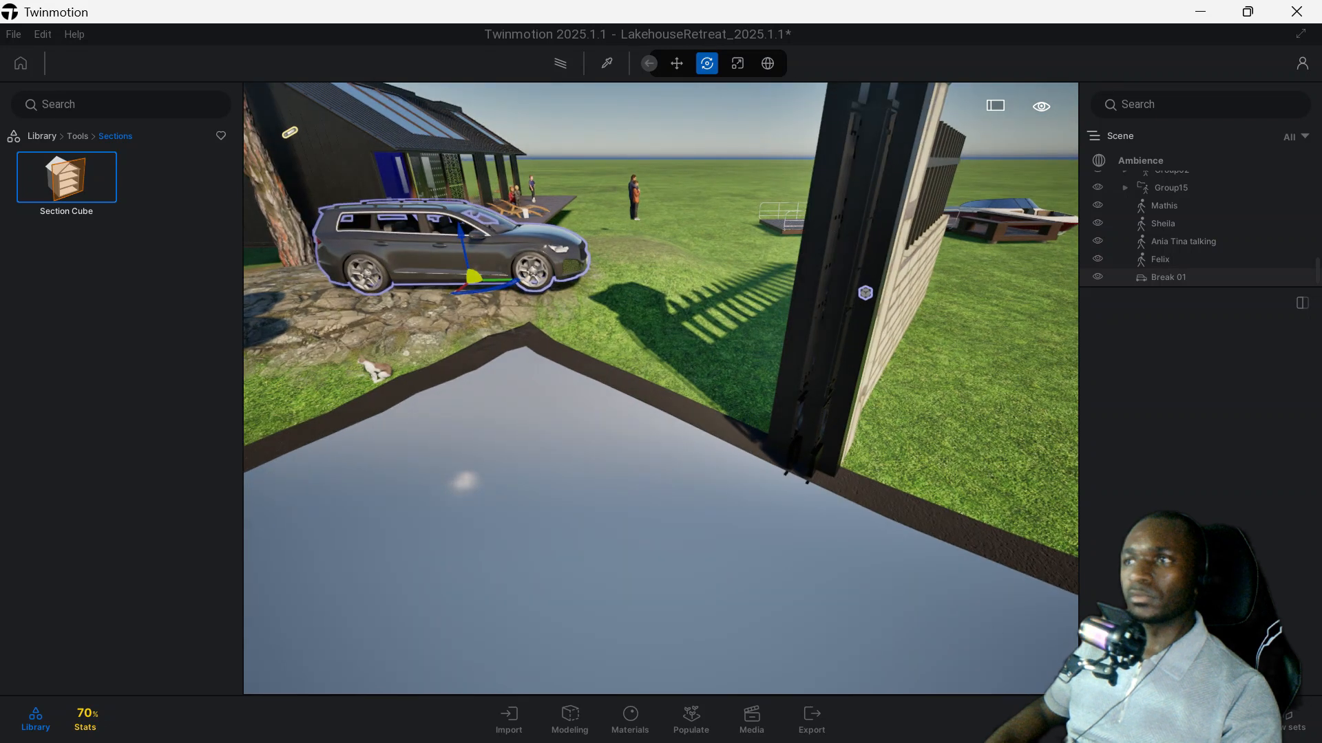
pyautogui.moveTo(792, 234); pyautogui.dragTo(737, 344, button='middle')
pyautogui.scroll(-3, 640, 413)
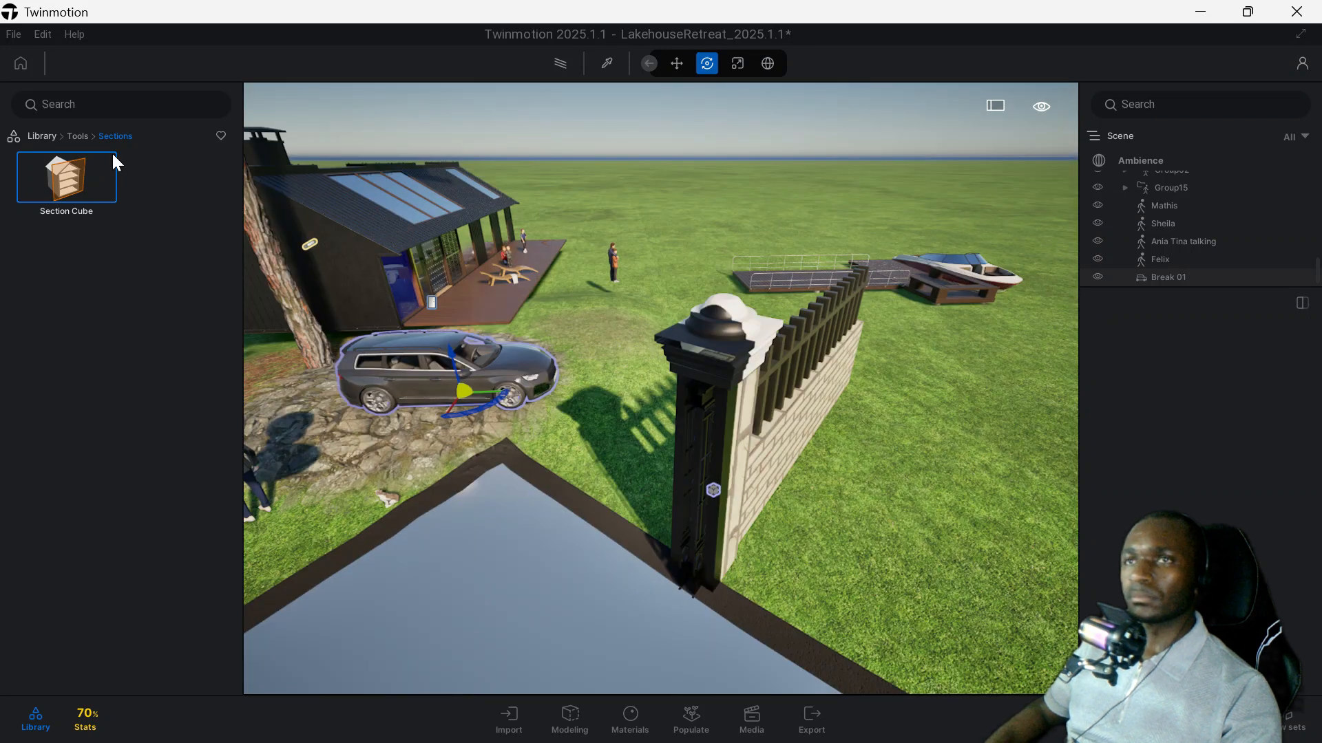
# Place a Sphere Reflection Probe inside the house in the living area beside the wooden sideboard.
pyautogui.click(84, 136)
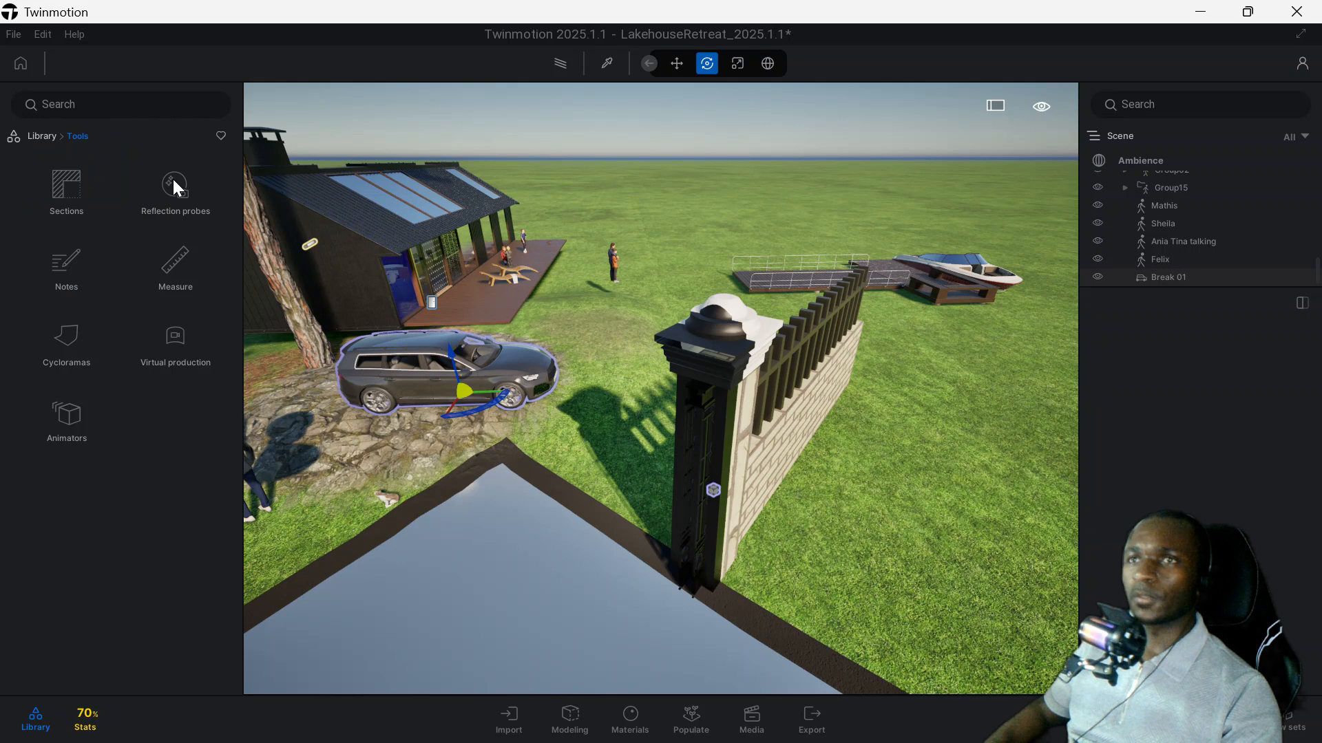
pyautogui.click(176, 186)
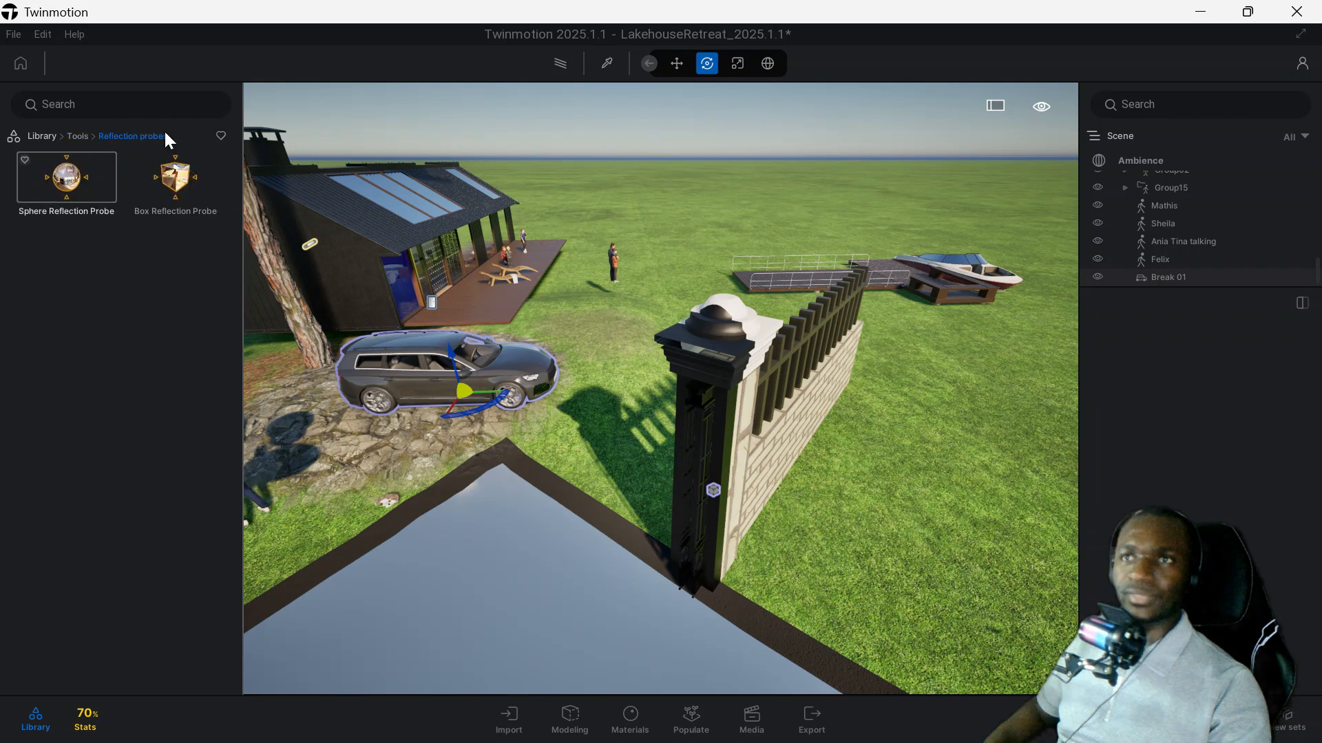
pyautogui.scroll(1, 408, 301)
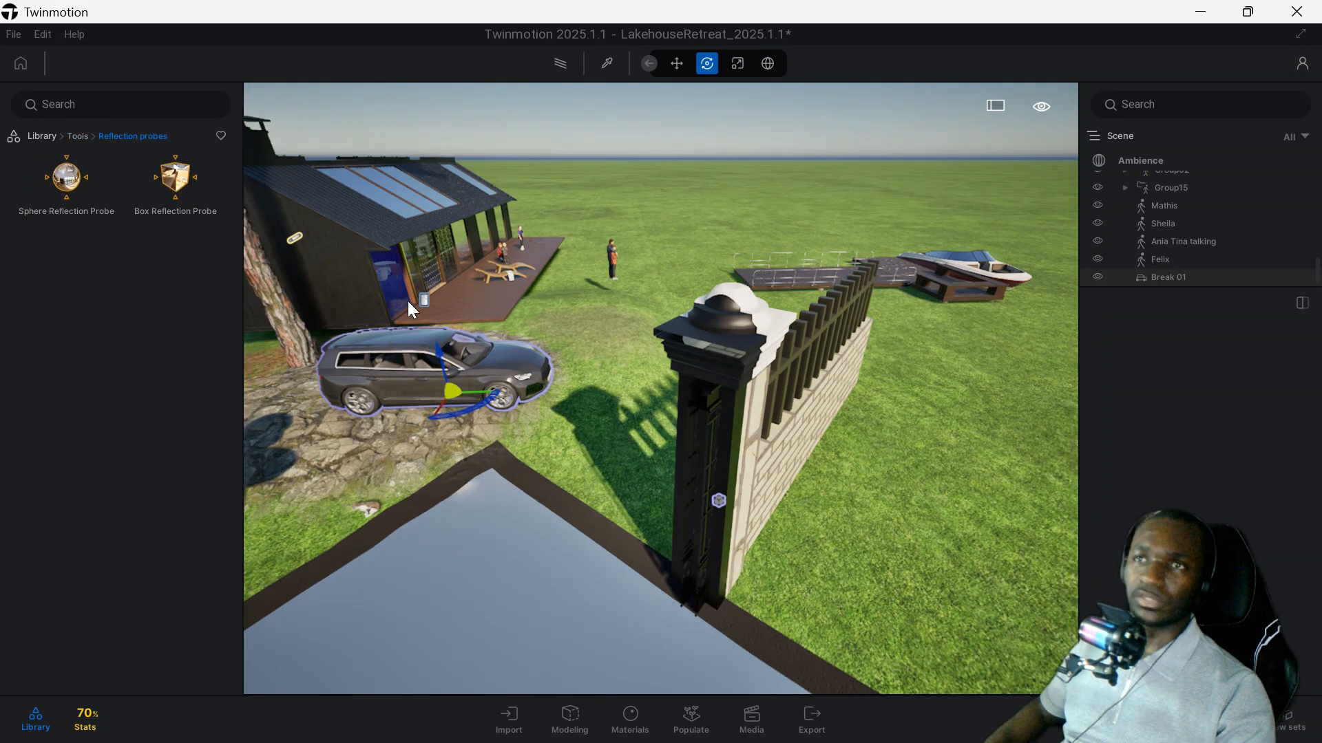
pyautogui.scroll(3, 527, 354)
pyautogui.scroll(3, 523, 346)
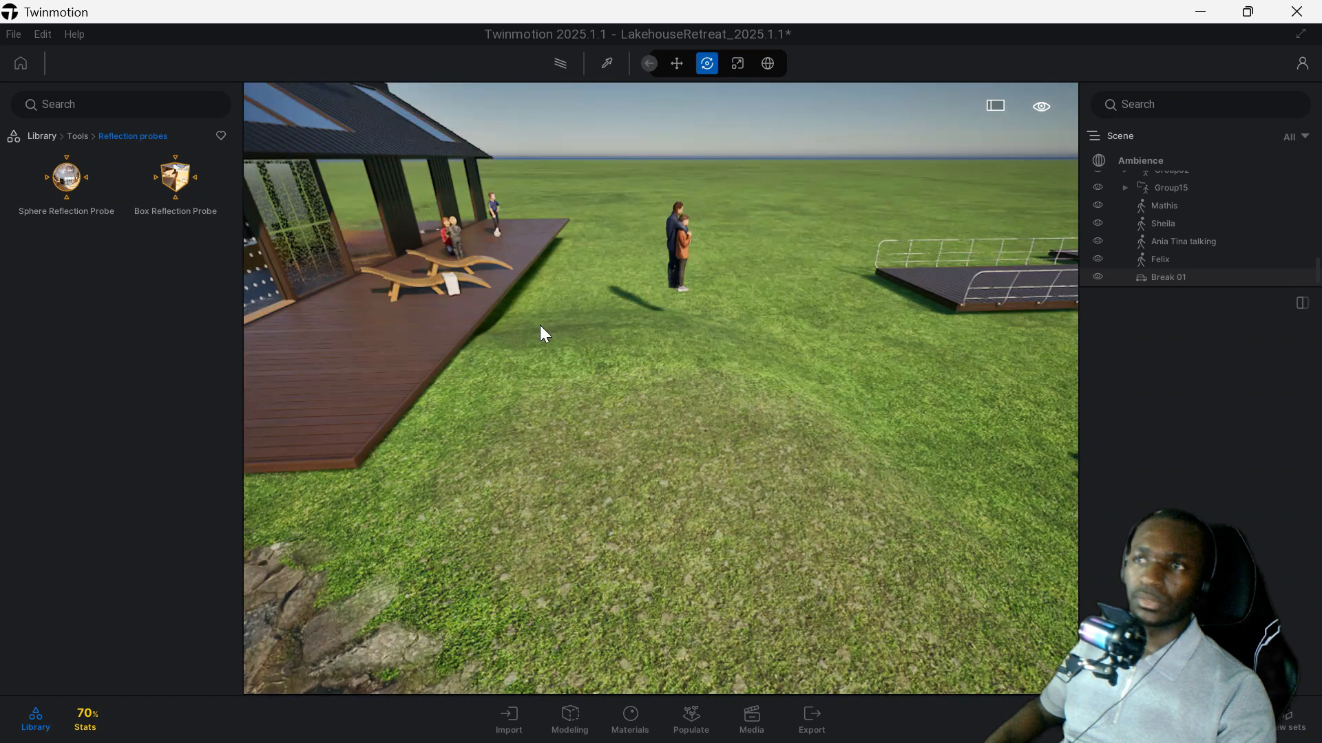
pyautogui.scroll(3, 539, 324)
pyautogui.scroll(3, 611, 325)
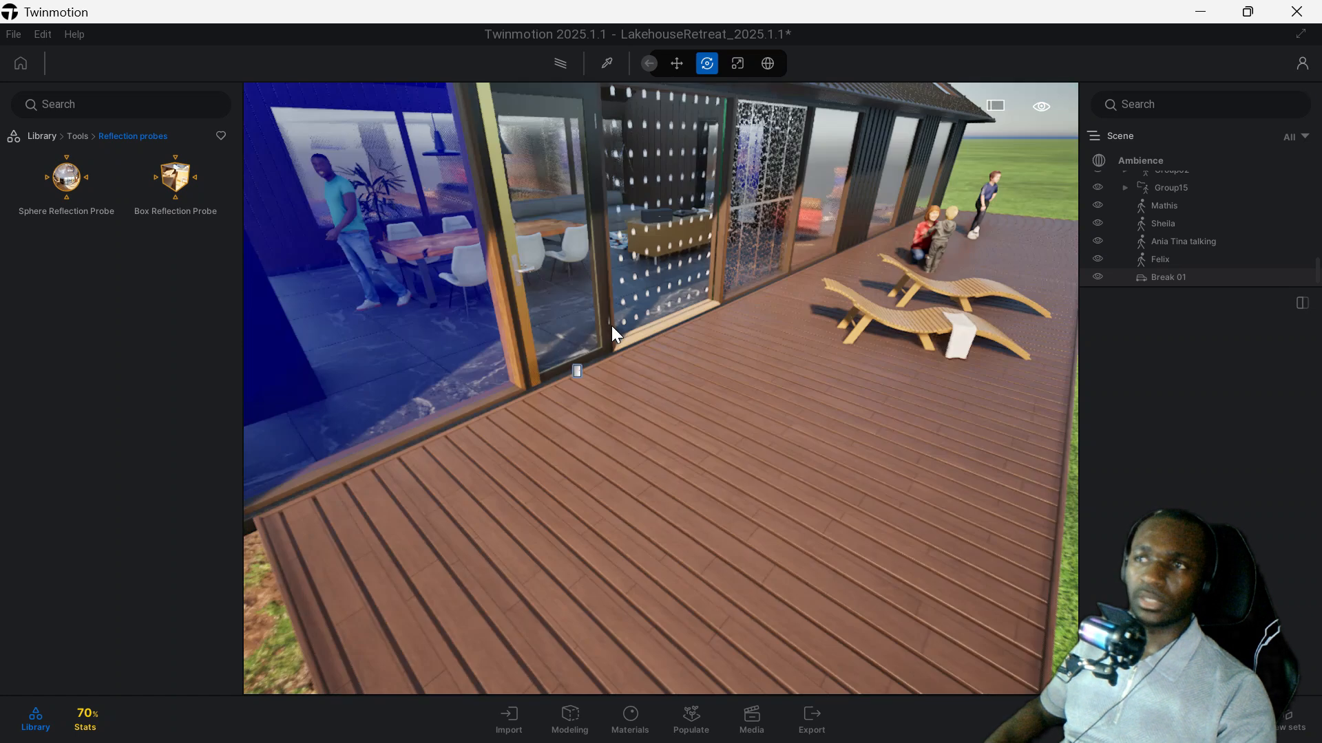
pyautogui.scroll(2, 609, 323)
pyautogui.scroll(3, 611, 329)
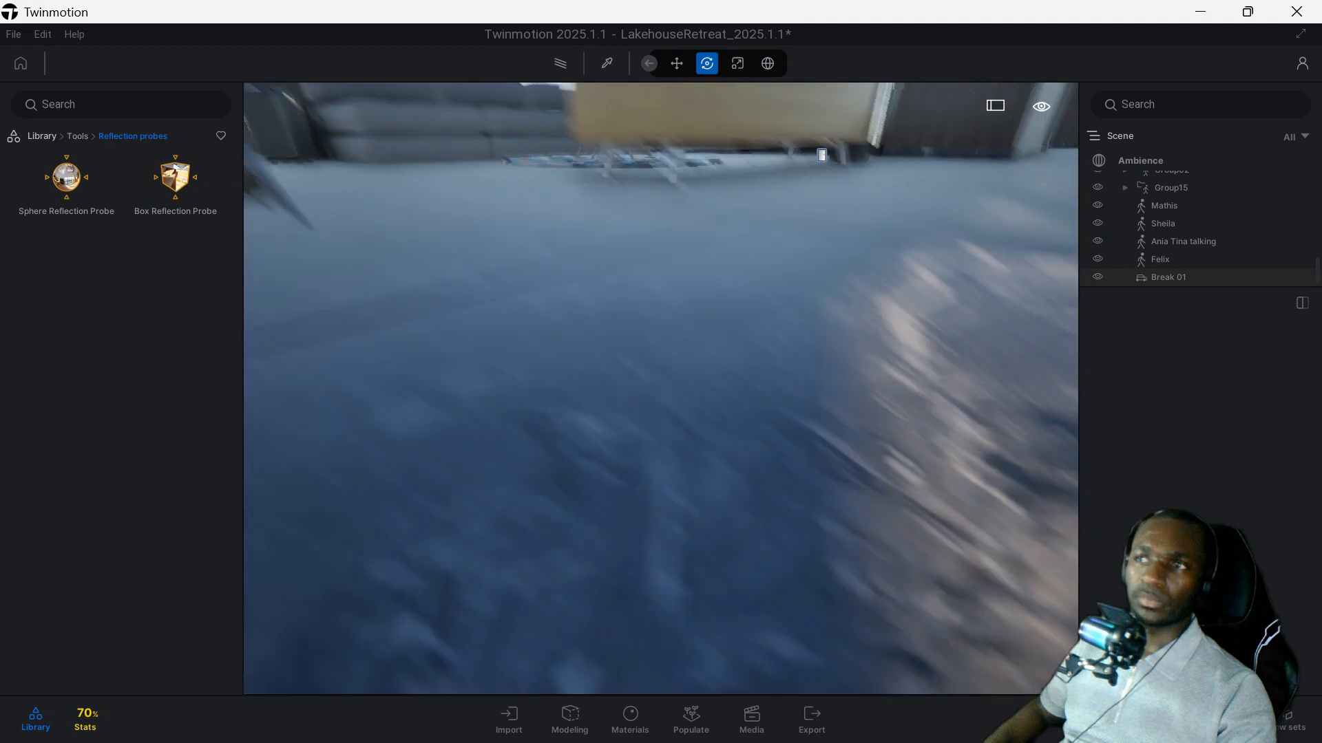
pyautogui.scroll(-2, 667, 354)
pyautogui.moveTo(667, 345); pyautogui.dragTo(652, 364, button='middle')
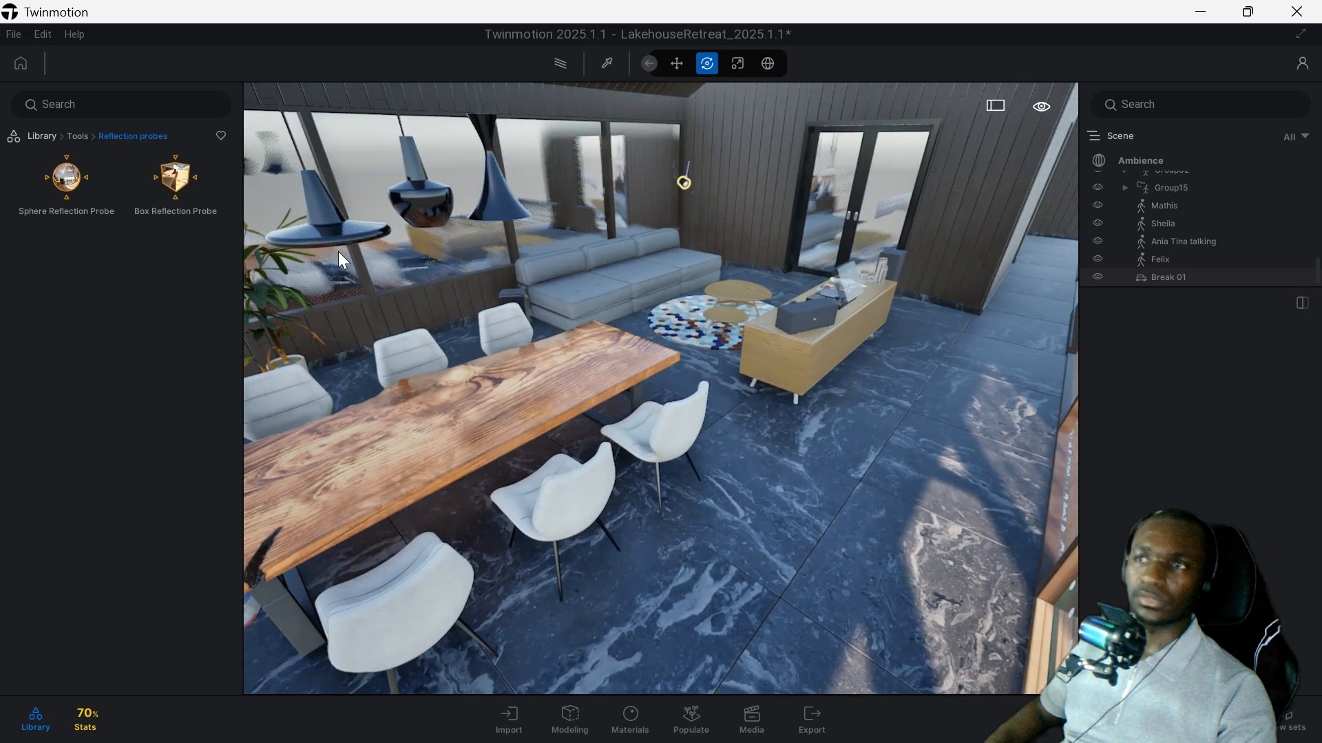
pyautogui.moveTo(90, 179); pyautogui.dragTo(810, 320)
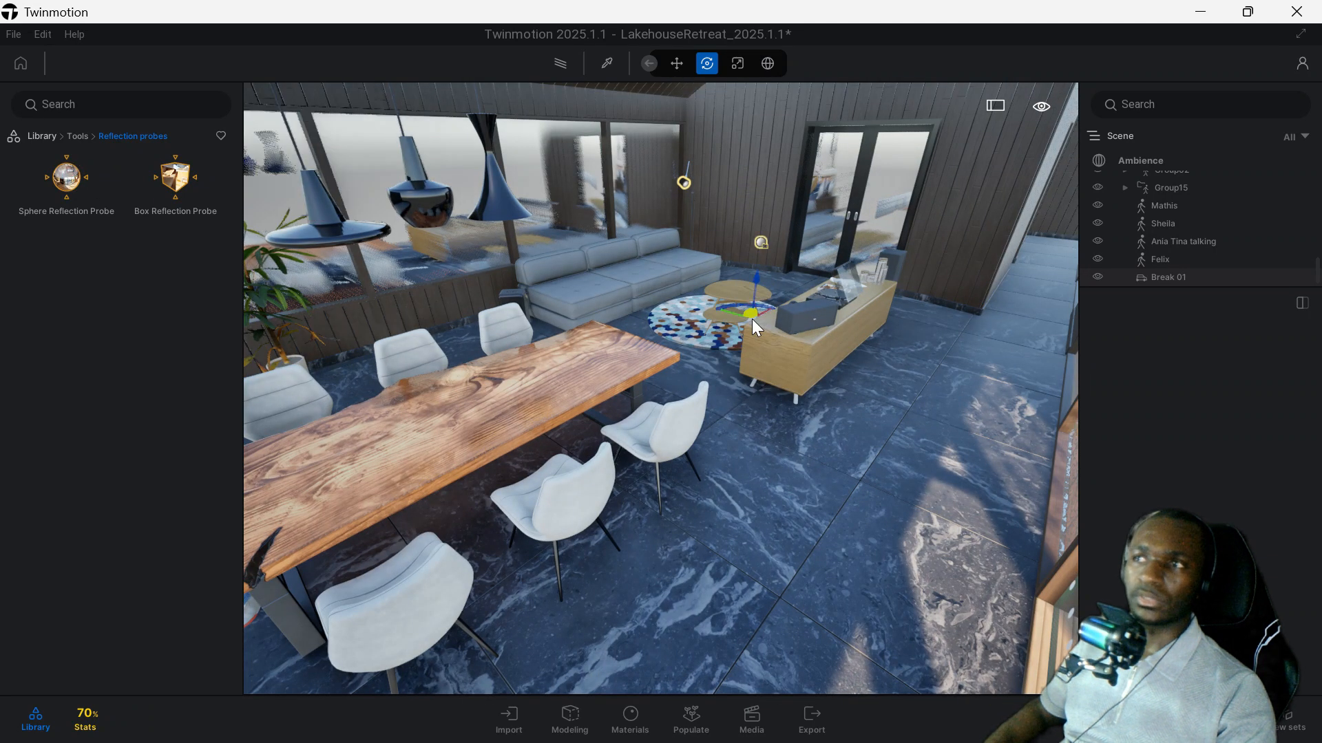
# Reposition the sphere reflection probe above the sideboard, then set its size to 9.94 m and its brightness to 1.50.
pyautogui.moveTo(771, 200)
pyautogui.mouseDown()
pyautogui.moveTo(765, 166)
pyautogui.moveTo(767, 216)
pyautogui.mouseUp()
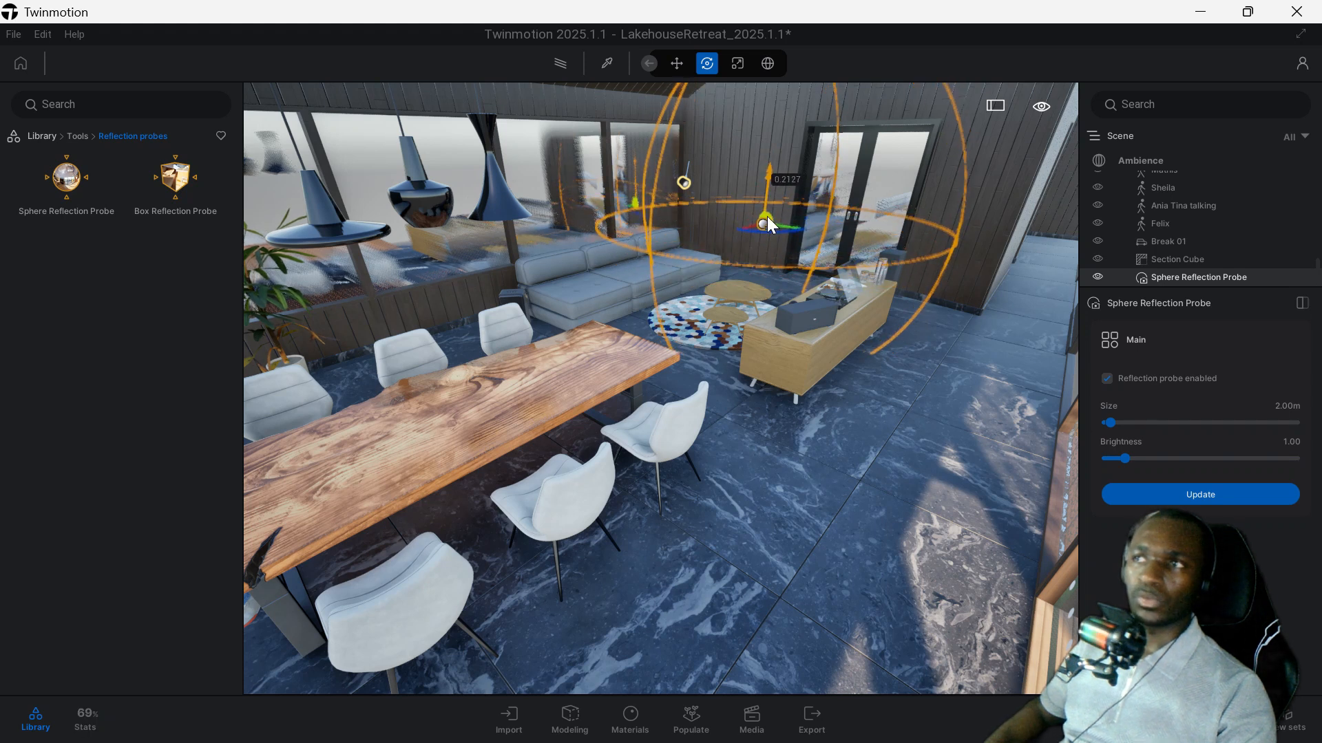
pyautogui.moveTo(712, 289); pyautogui.dragTo(595, 277)
pyautogui.moveTo(742, 251); pyautogui.dragTo(842, 181)
pyautogui.moveTo(869, 234)
pyautogui.mouseDown()
pyautogui.moveTo(854, 261)
pyautogui.moveTo(890, 218)
pyautogui.moveTo(827, 227)
pyautogui.moveTo(840, 250)
pyautogui.moveTo(890, 263)
pyautogui.moveTo(870, 244)
pyautogui.mouseUp()
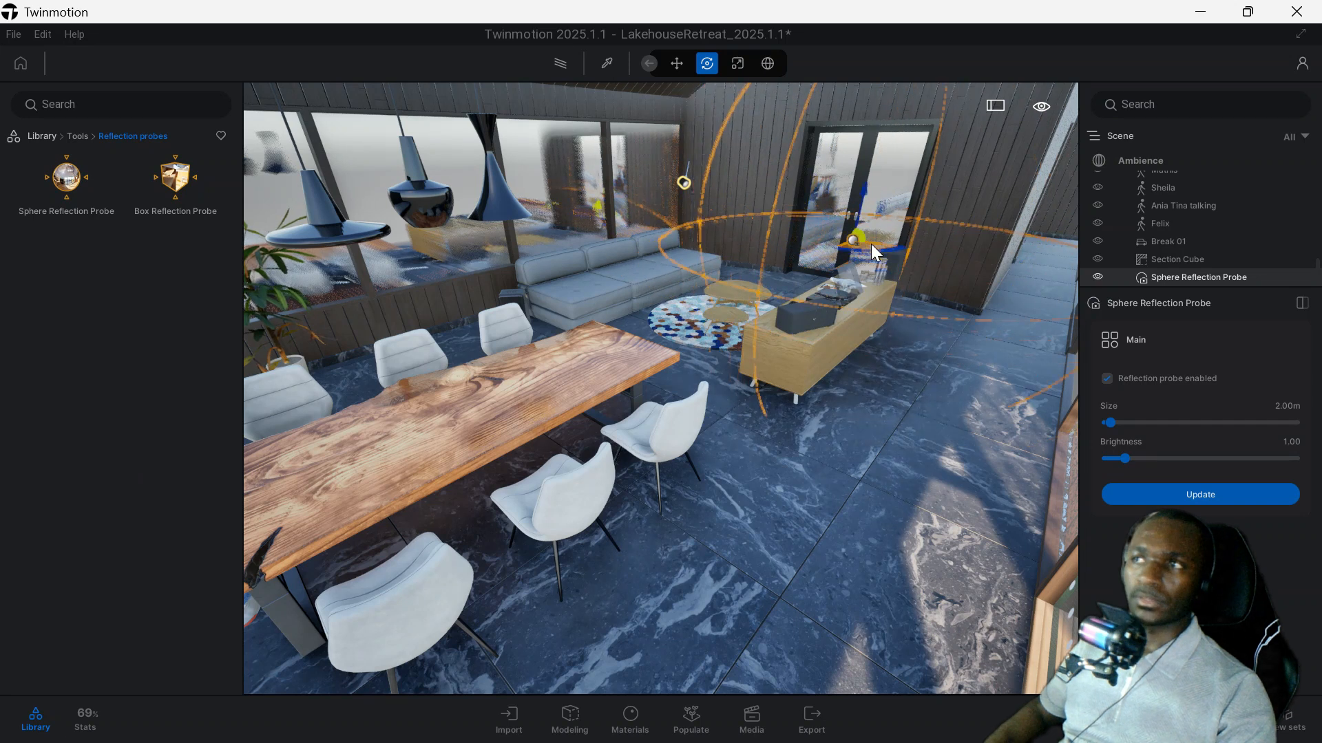
pyautogui.moveTo(1111, 422); pyautogui.dragTo(1135, 463)
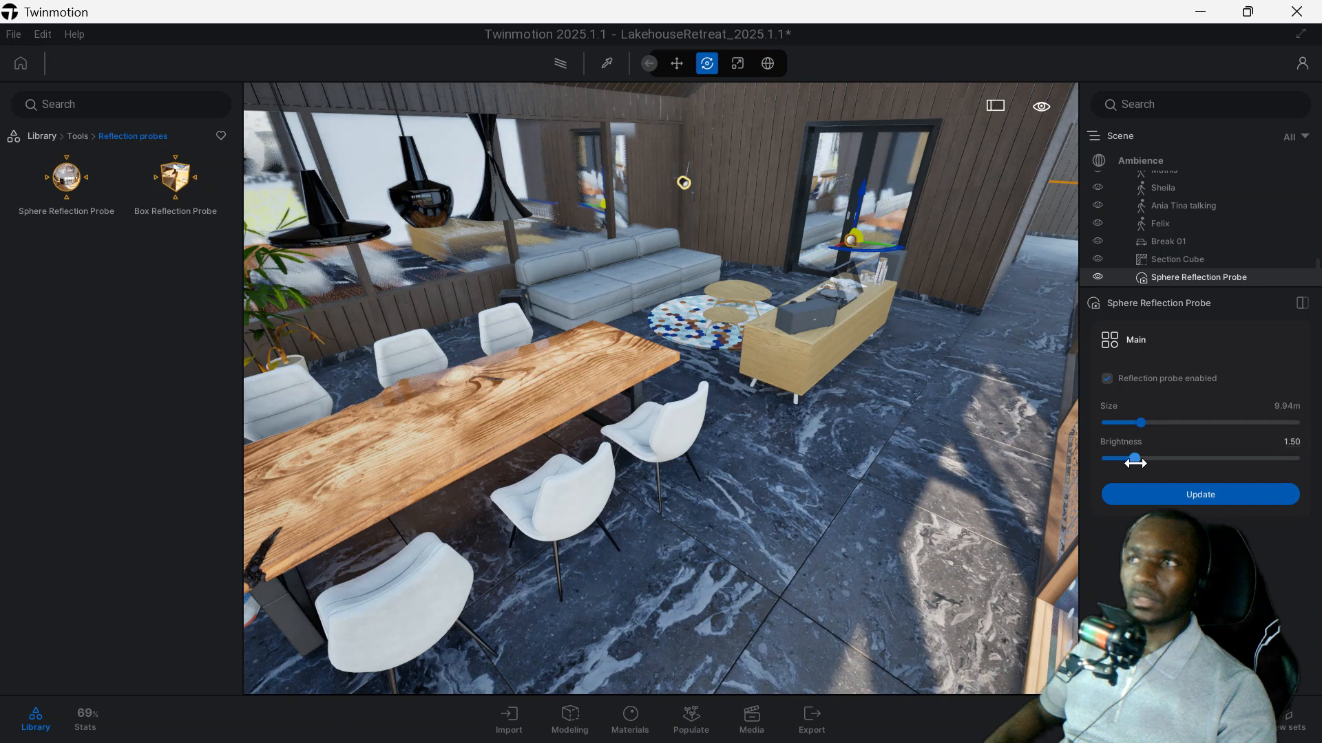
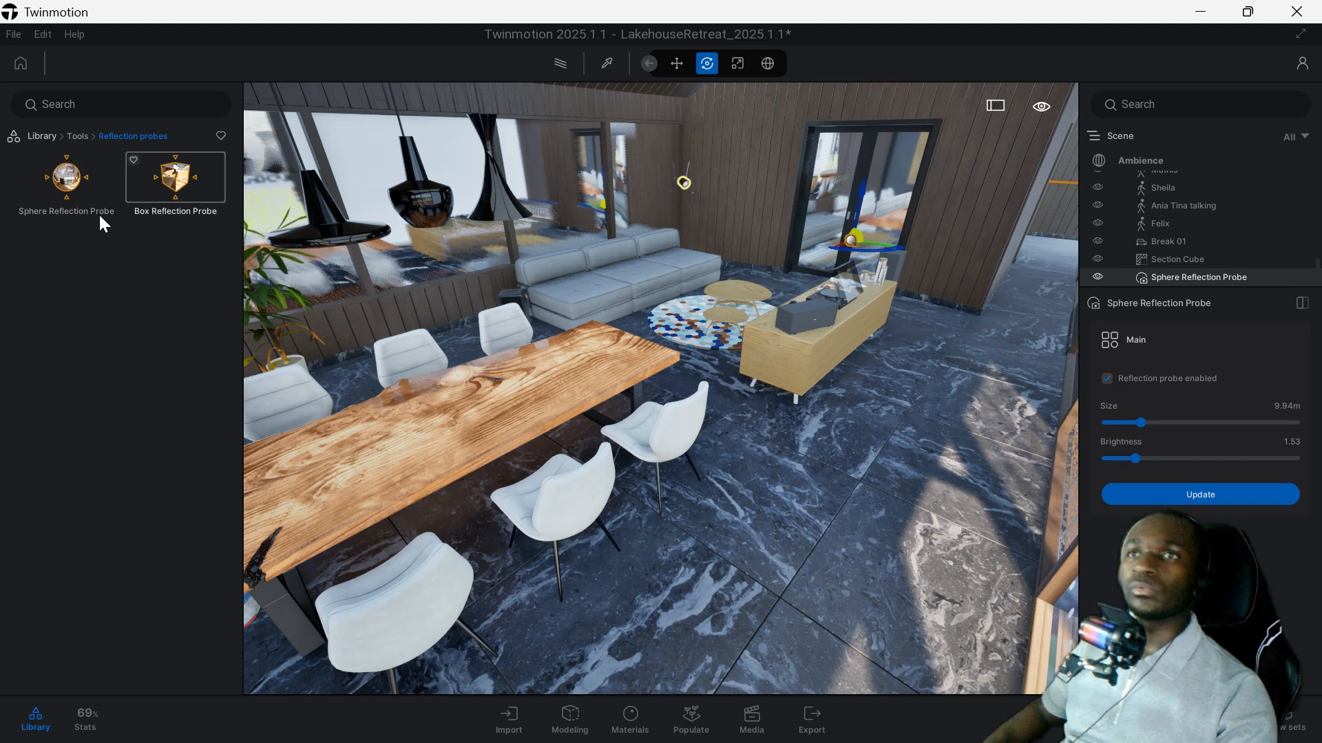
# Place a Note from the library's Tools category on the wooden dining table and set its size to 3%.
pyautogui.click(78, 135)
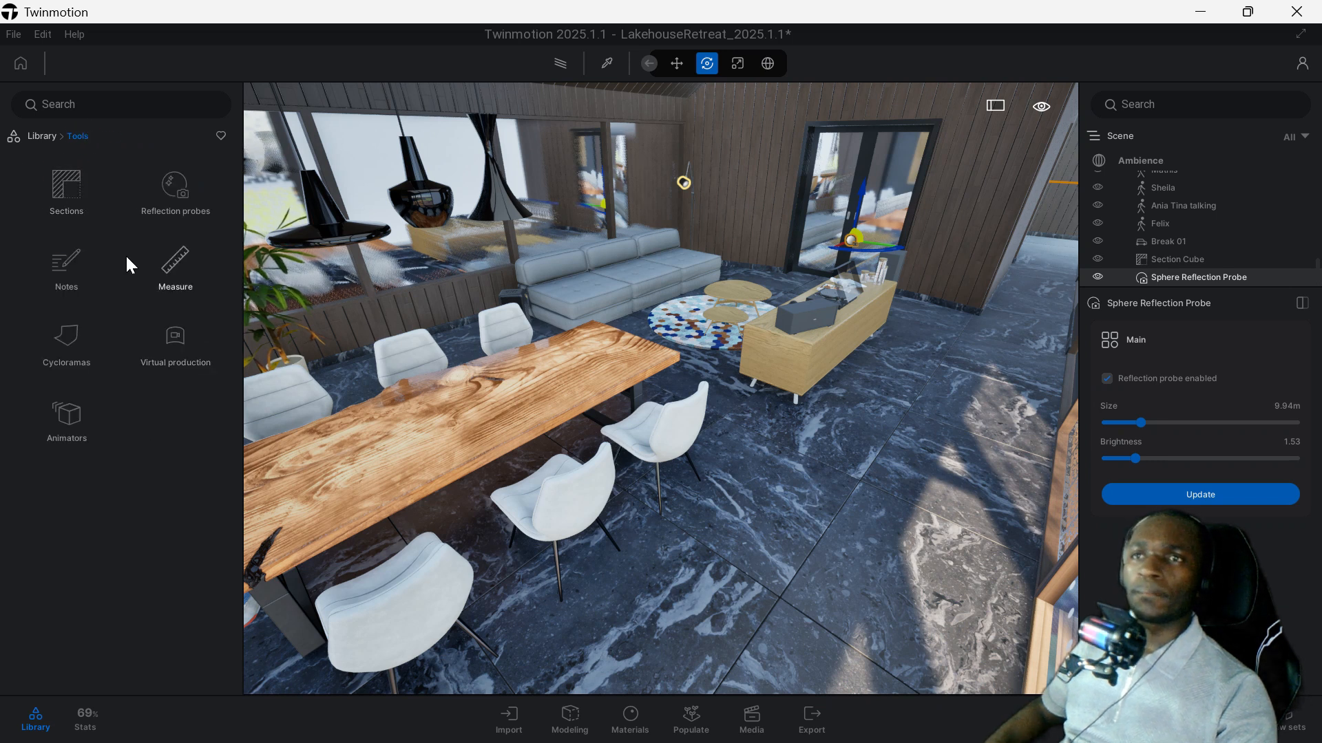
pyautogui.click(64, 273)
pyautogui.click(66, 177)
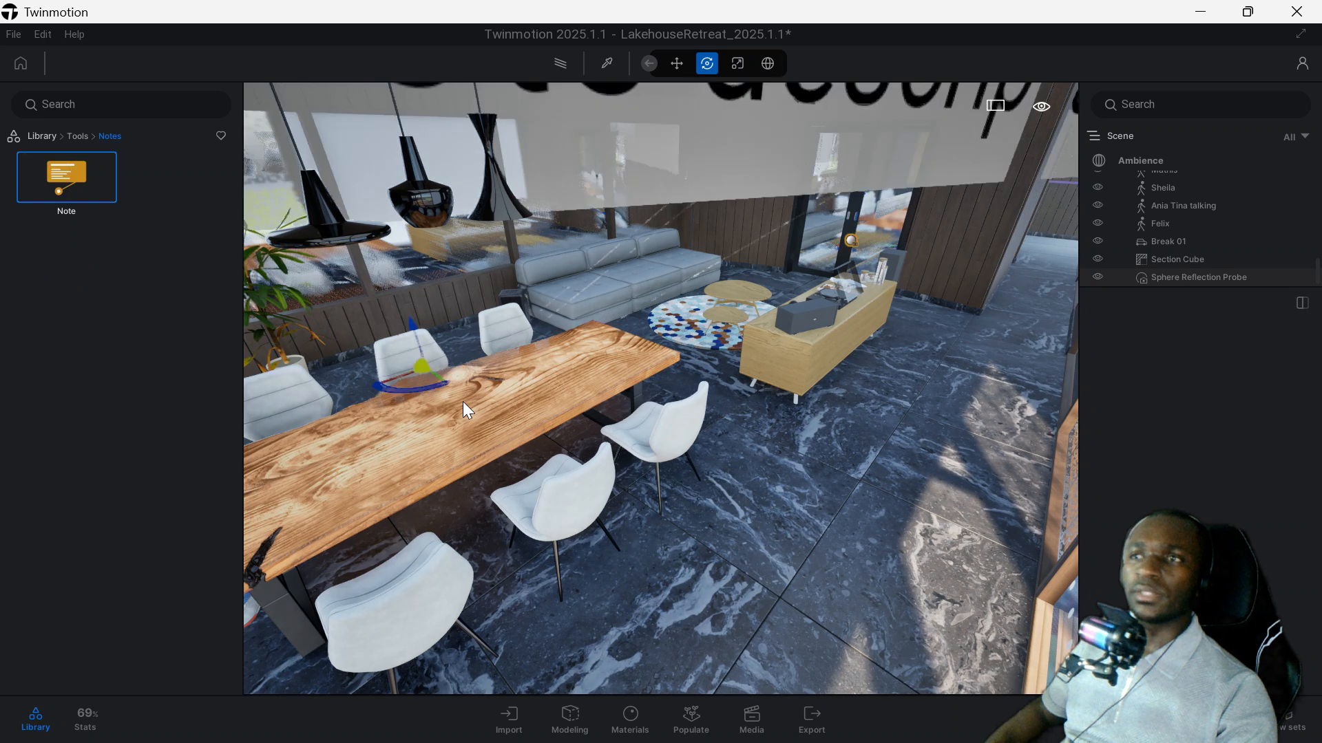
pyautogui.click(478, 402)
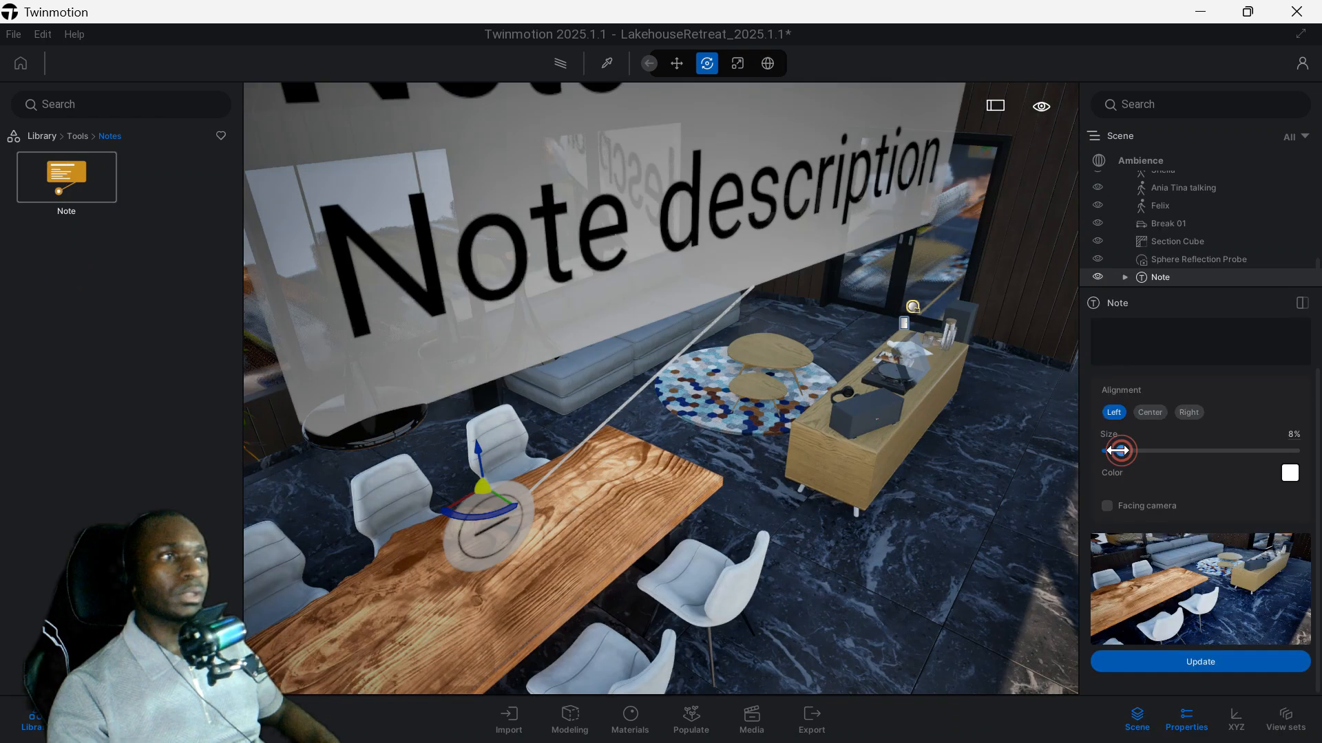
pyautogui.moveTo(1118, 450); pyautogui.dragTo(1111, 452)
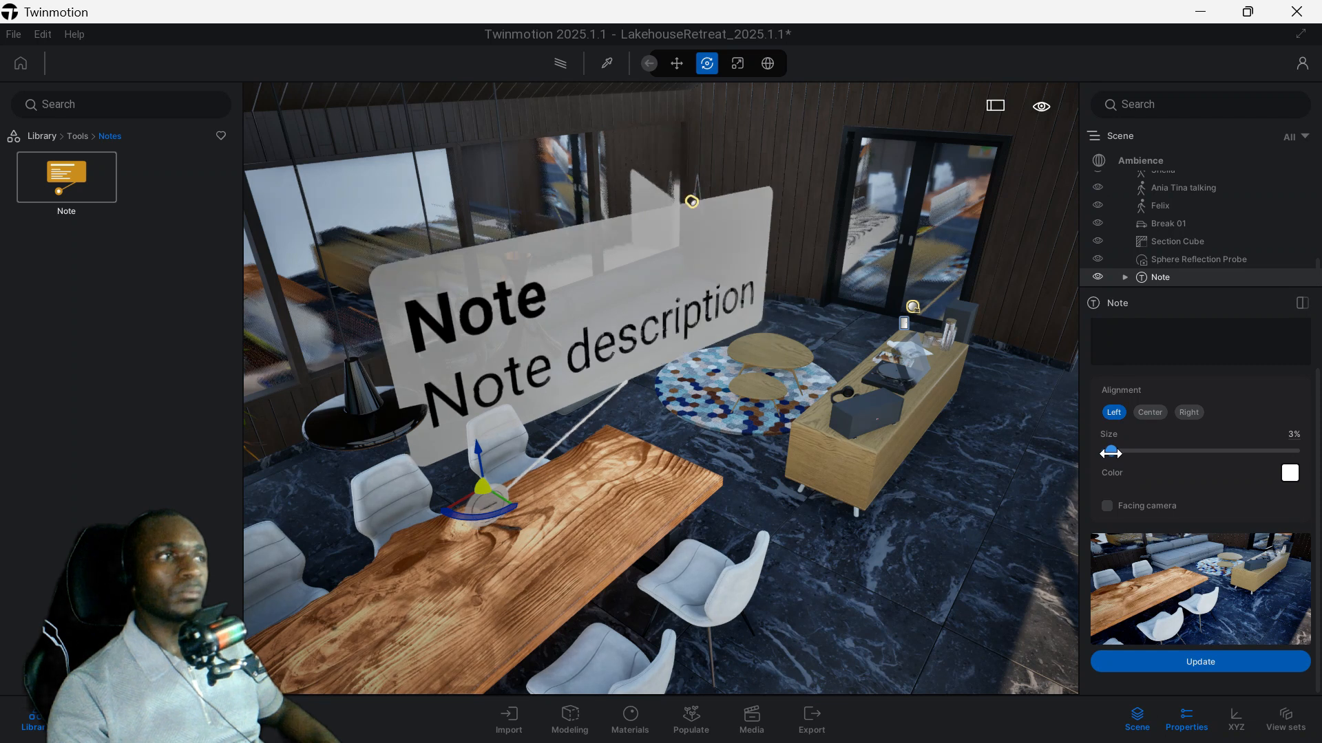
pyautogui.doubleClick(1109, 333)
pyautogui.write('DD')
pyautogui.click(1101, 342)
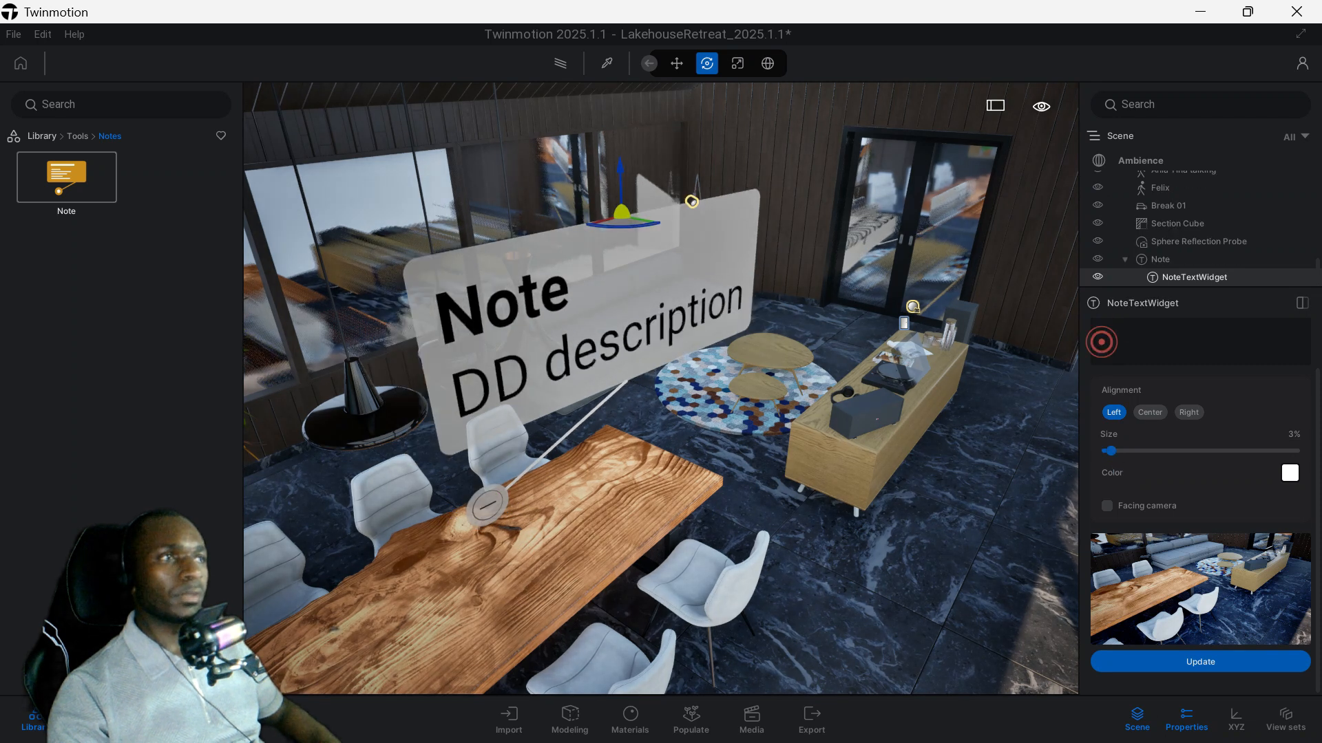
pyautogui.write('DDD')
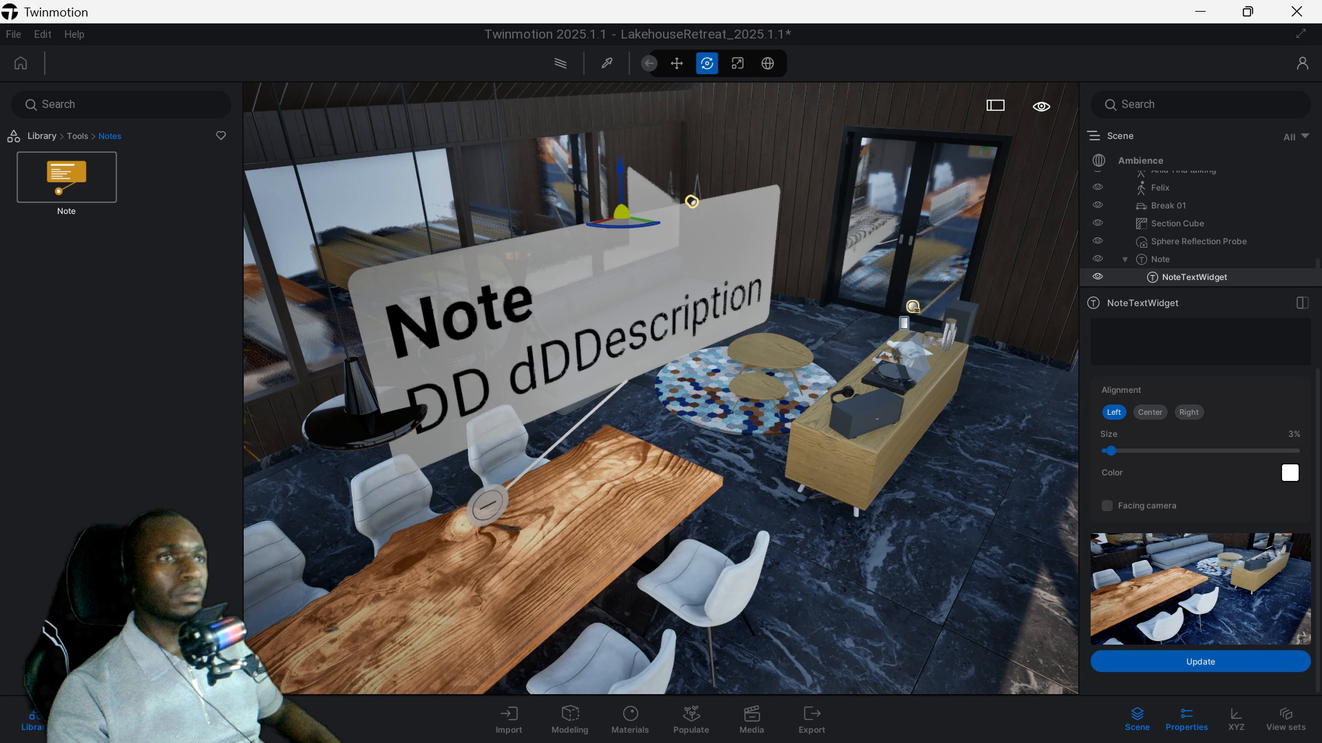
pyautogui.click(1119, 342)
pyautogui.press('BackSpace')
pyautogui.press('BackSpace')
pyautogui.press('BackSpace')
pyautogui.press('BackSpace')
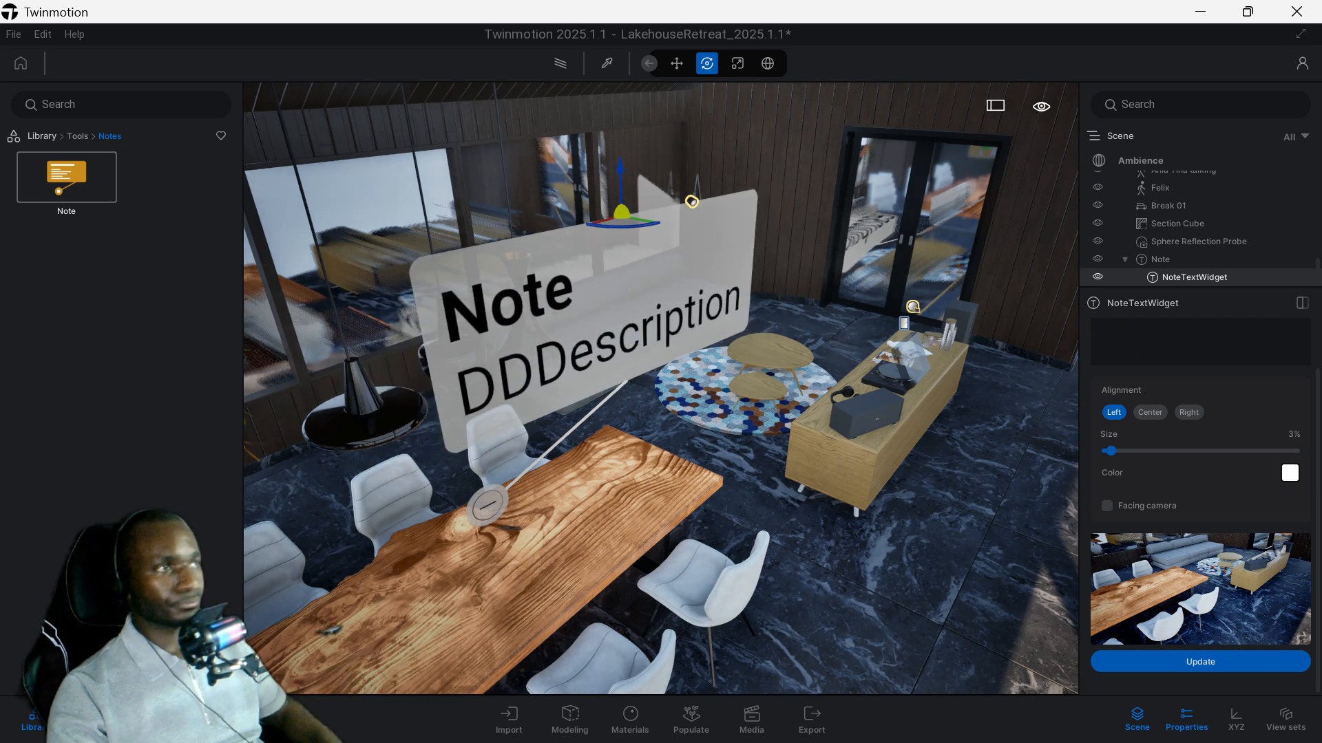
pyautogui.click(1130, 333)
pyautogui.write('AA')
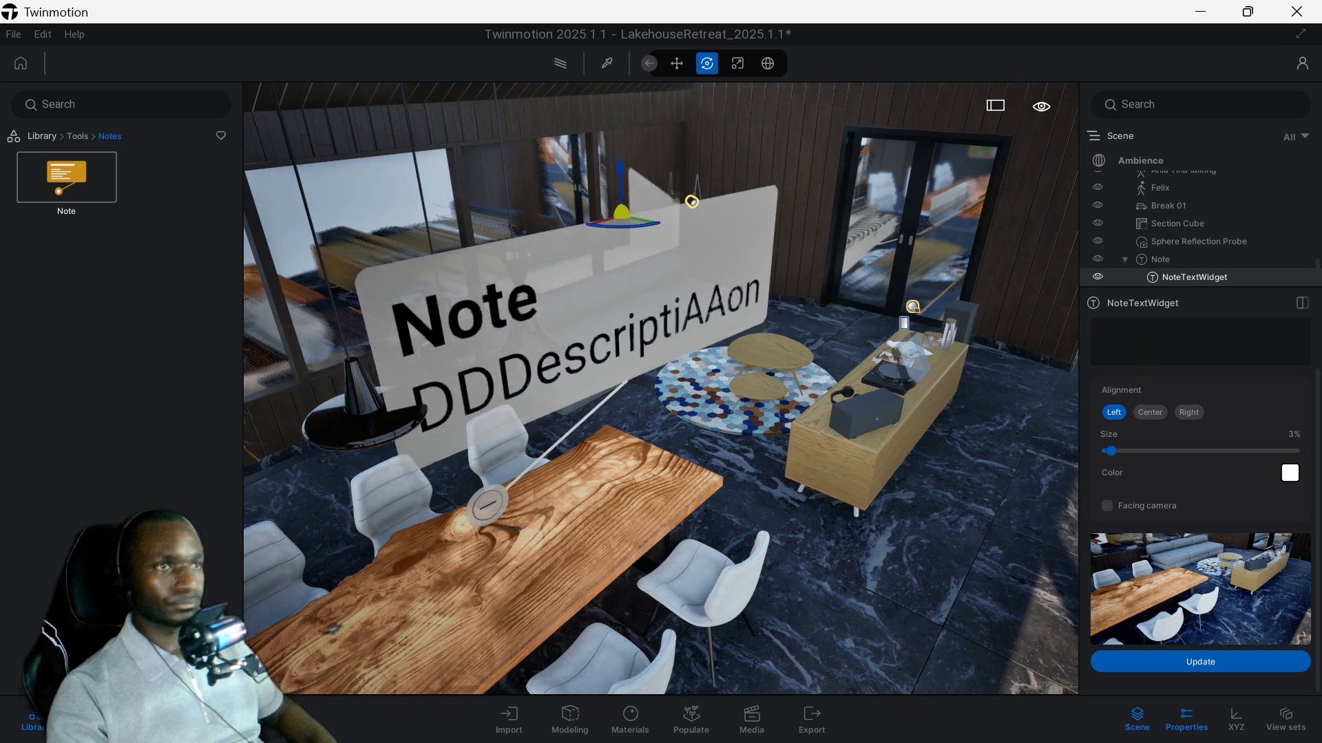
pyautogui.press('BackSpace')
pyautogui.press('BackSpace')
pyautogui.press('BackSpace')
pyautogui.press('BackSpace')
pyautogui.press('BackSpace')
pyautogui.press('BackSpace')
pyautogui.press('BackSpace')
pyautogui.press('BackSpace')
pyautogui.press('BackSpace')
pyautogui.press('BackSpace')
pyautogui.press('BackSpace')
pyautogui.press('BackSpace')
pyautogui.press('BackSpace')
# Replace the note's description with "TABLE" and center the note's text.
pyautogui.click(1255, 327)
pyautogui.press('BackSpace')
pyautogui.press('BackSpace')
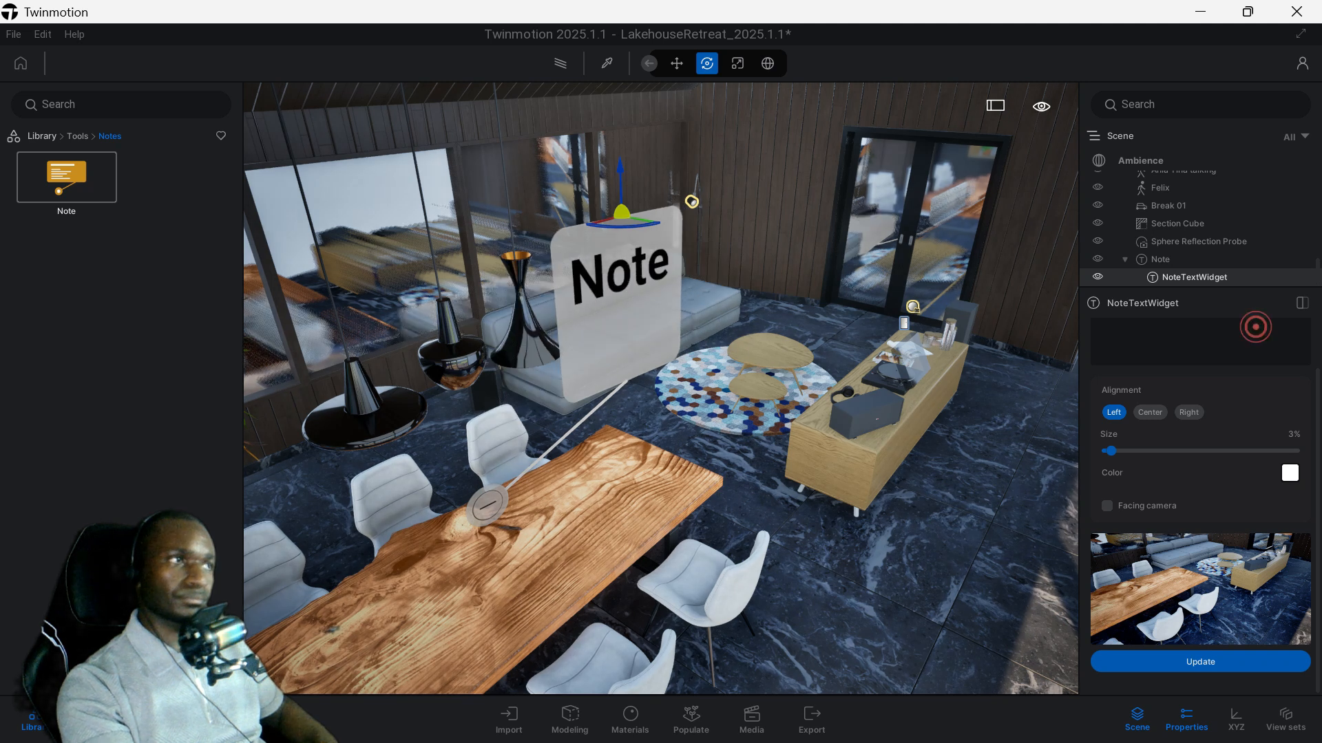
pyautogui.click(1149, 412)
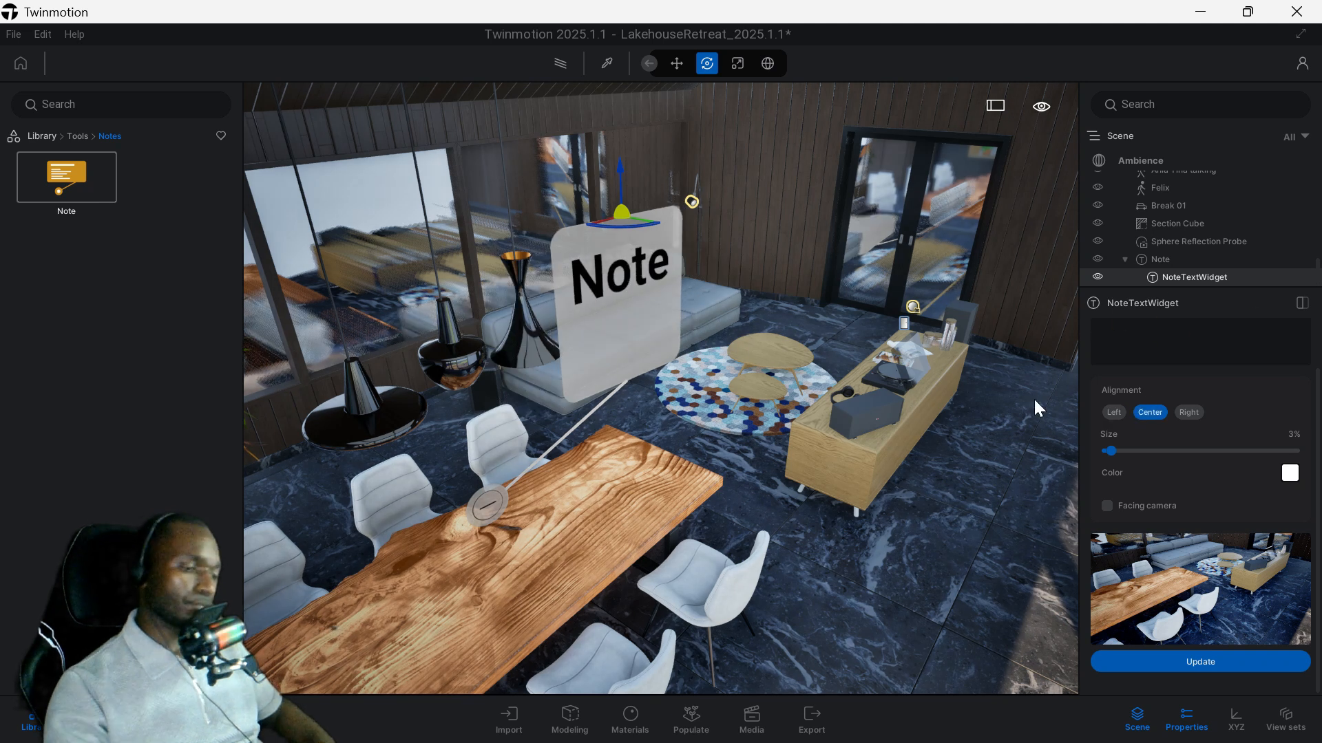
pyautogui.click(1148, 336)
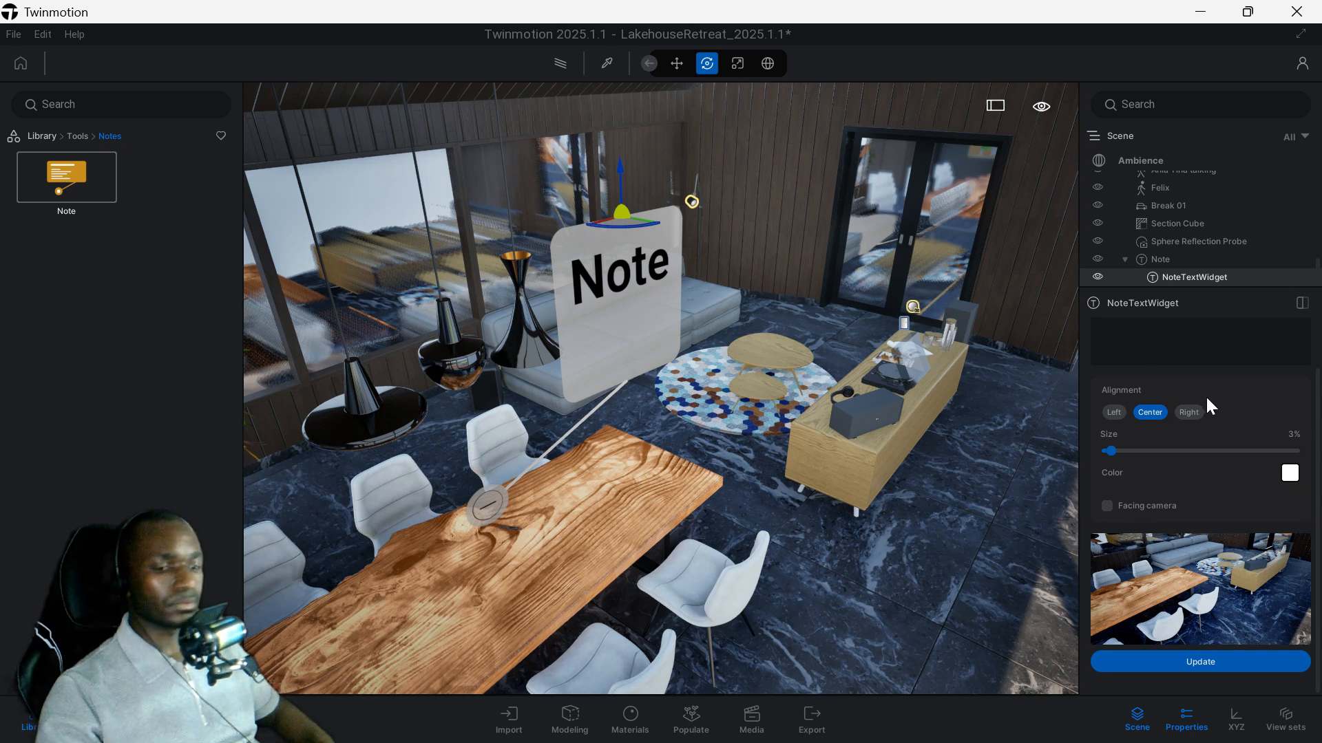
pyautogui.write('D')
pyautogui.press('BackSpace')
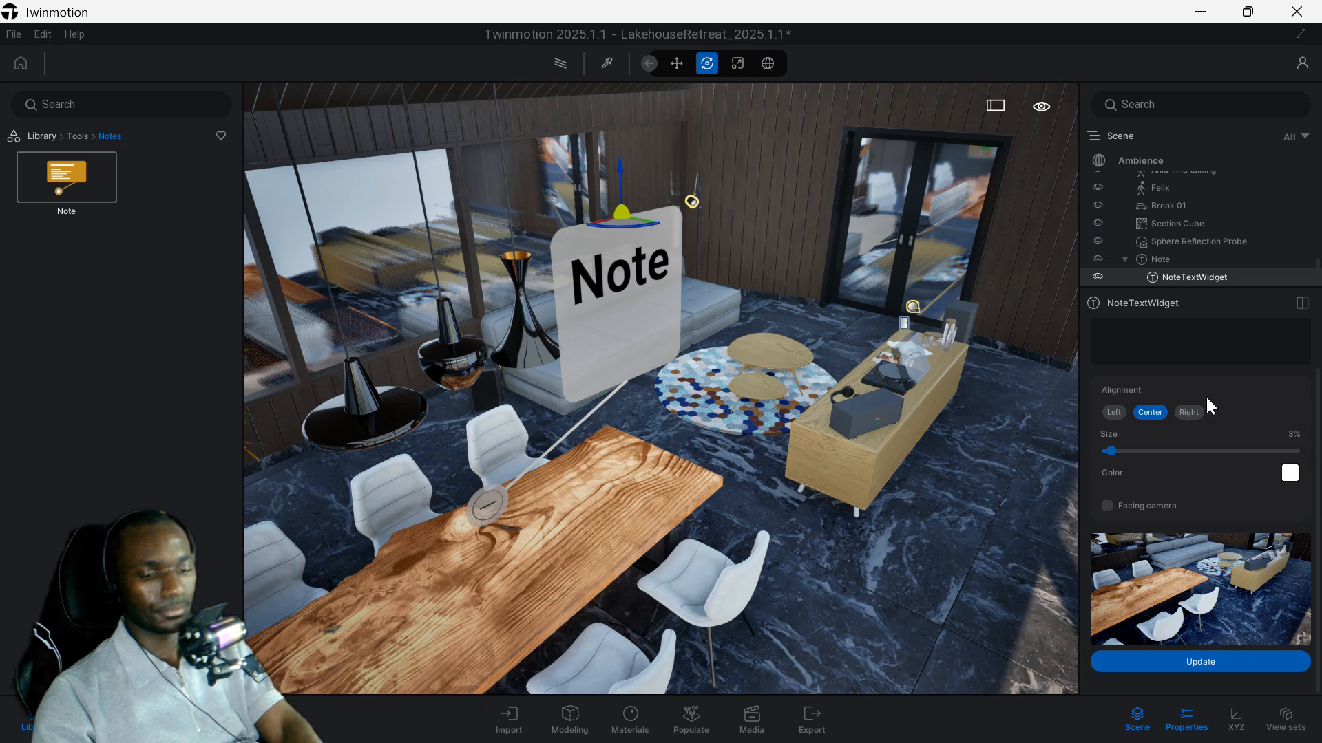
pyautogui.write('TABLE')
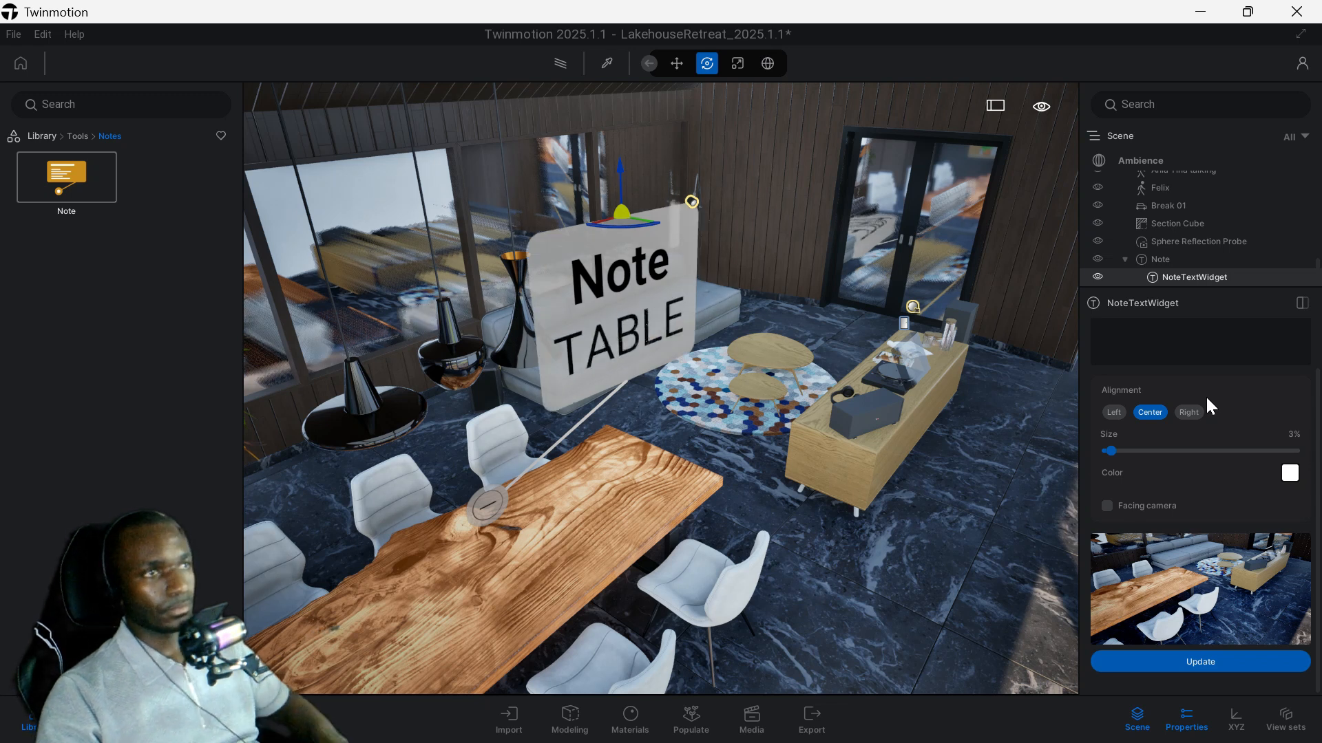
# Right-align the note's text and change the note's color to a violet blue.
pyautogui.click(1196, 313)
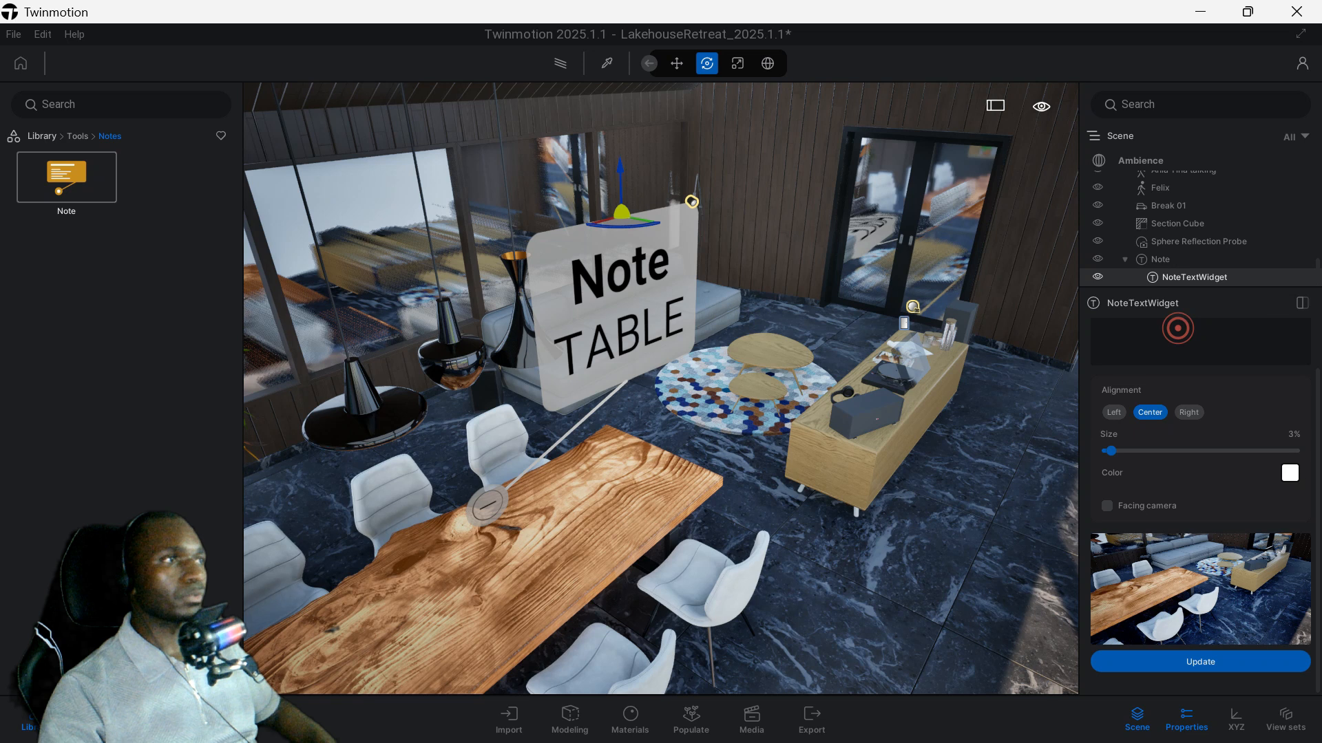
pyautogui.click(1189, 412)
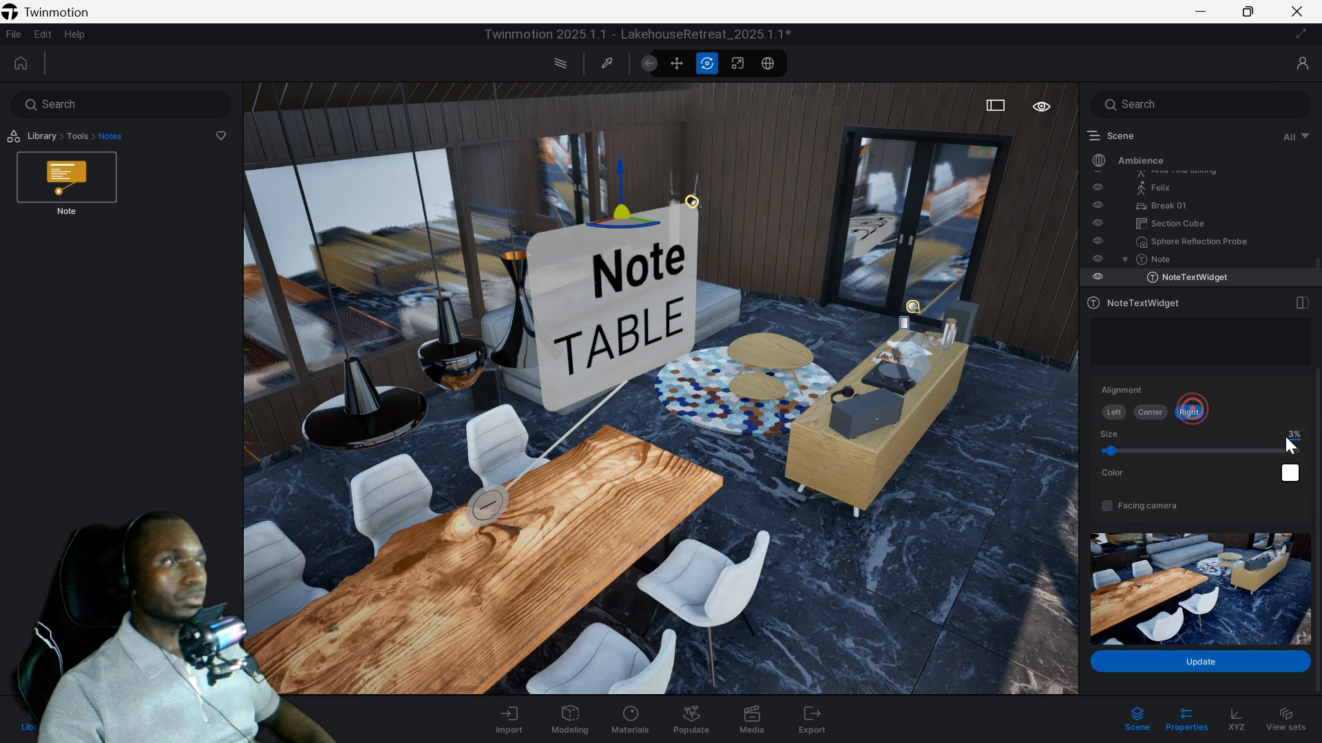
pyautogui.click(1290, 473)
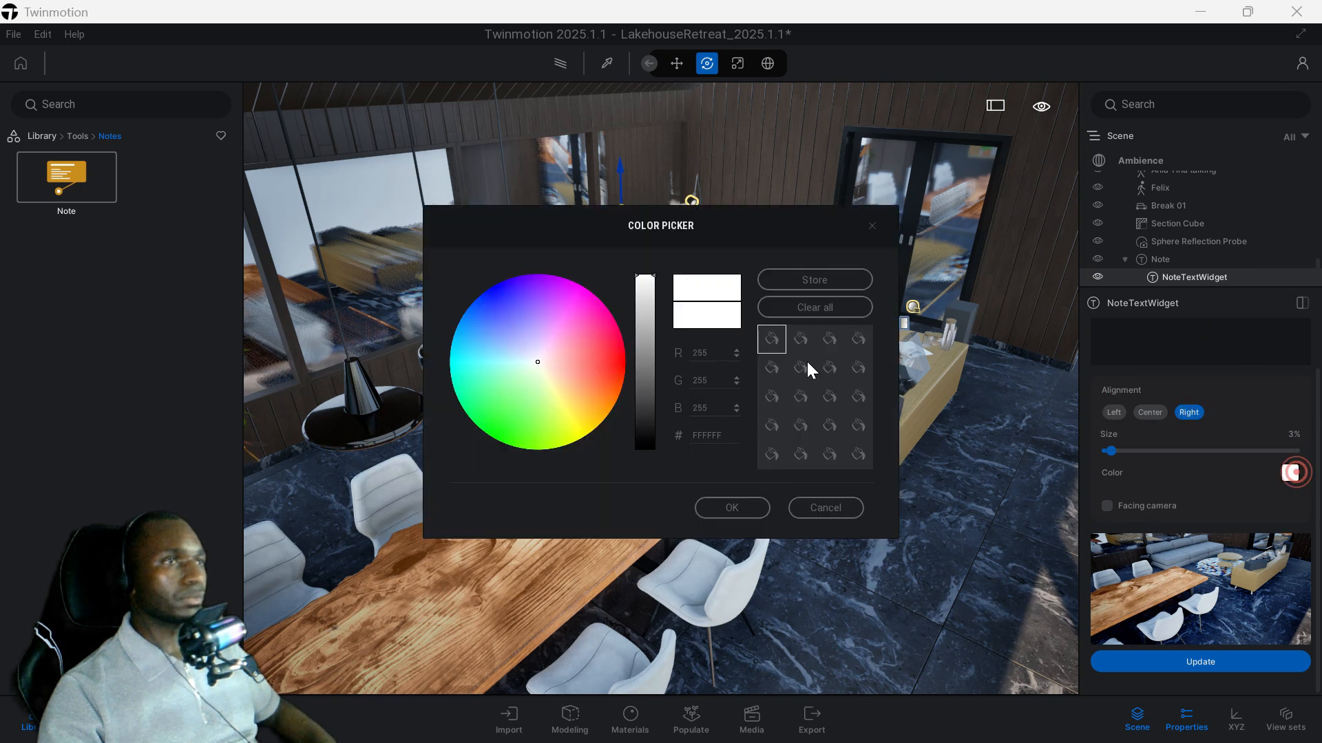
pyautogui.click(507, 319)
pyautogui.click(516, 344)
pyautogui.click(729, 507)
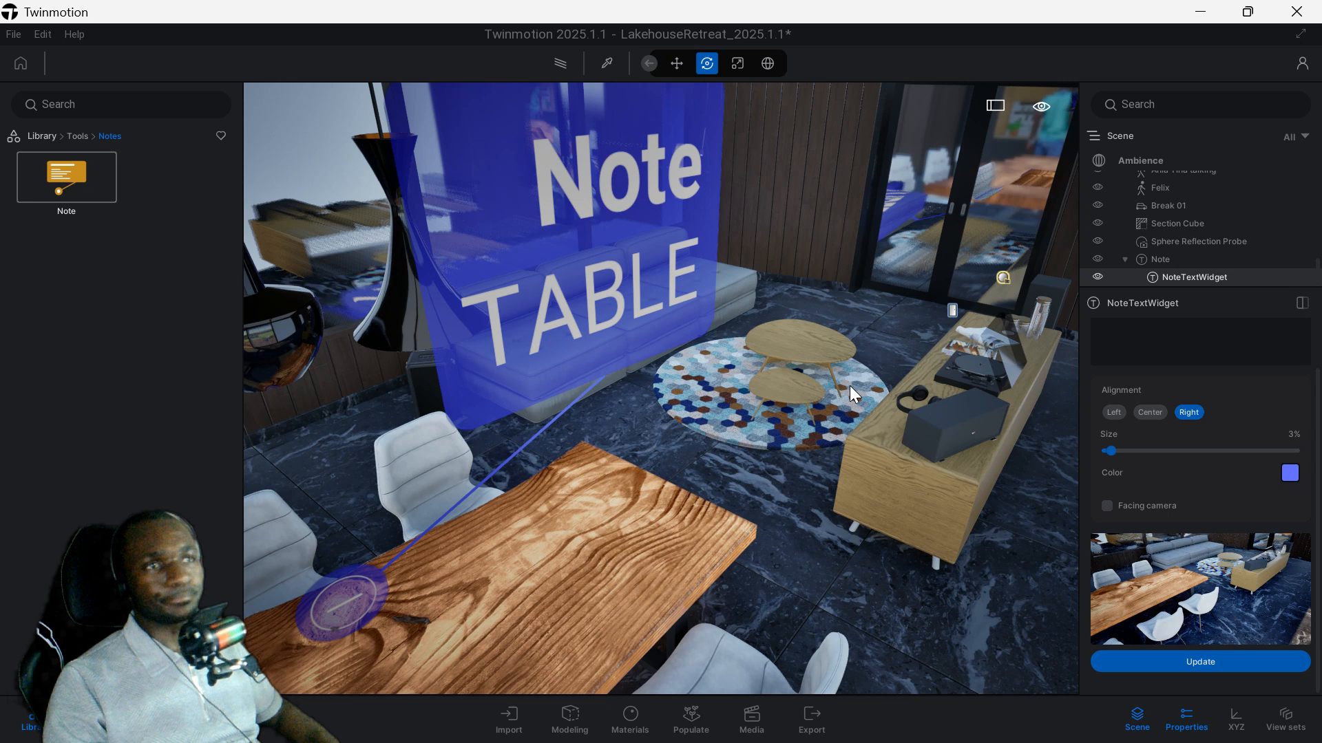
# Measure the short top edge of the wooden sideboard's near end with Measure Tool 2.
pyautogui.click(78, 136)
pyautogui.click(173, 270)
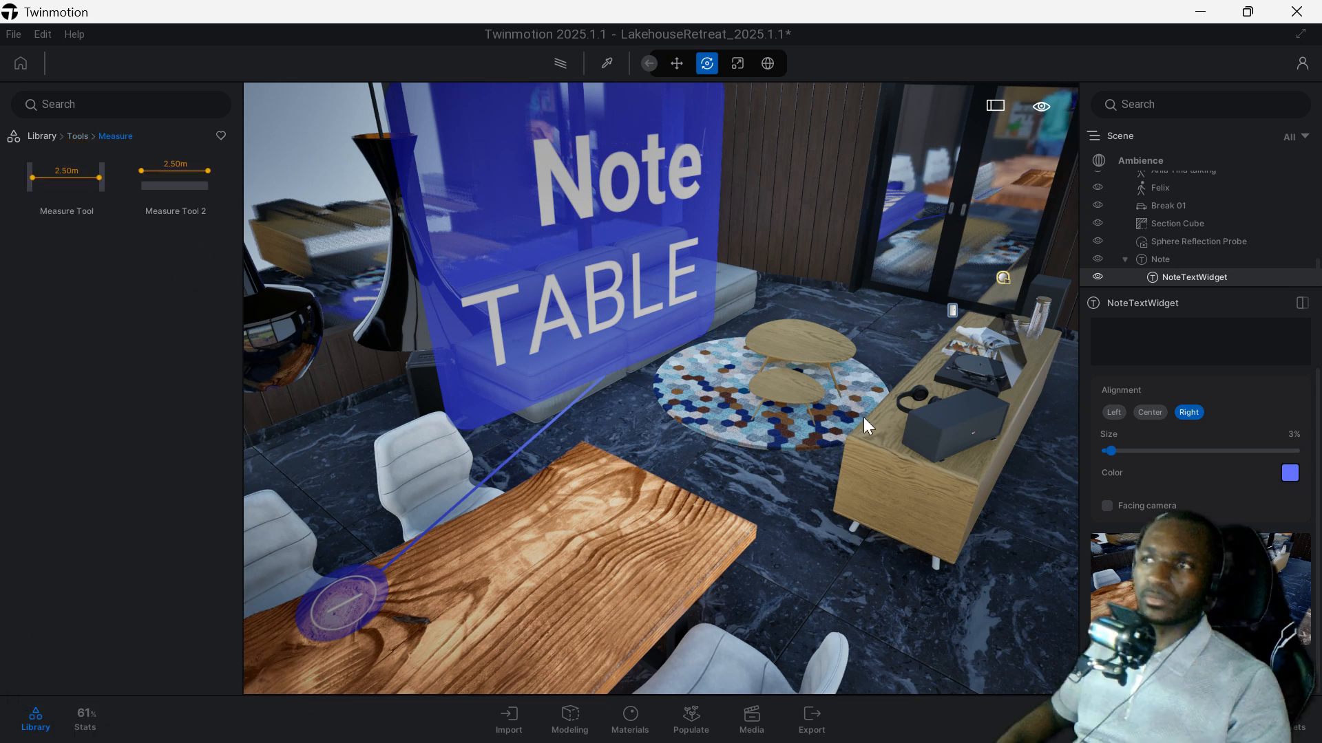
pyautogui.click(188, 200)
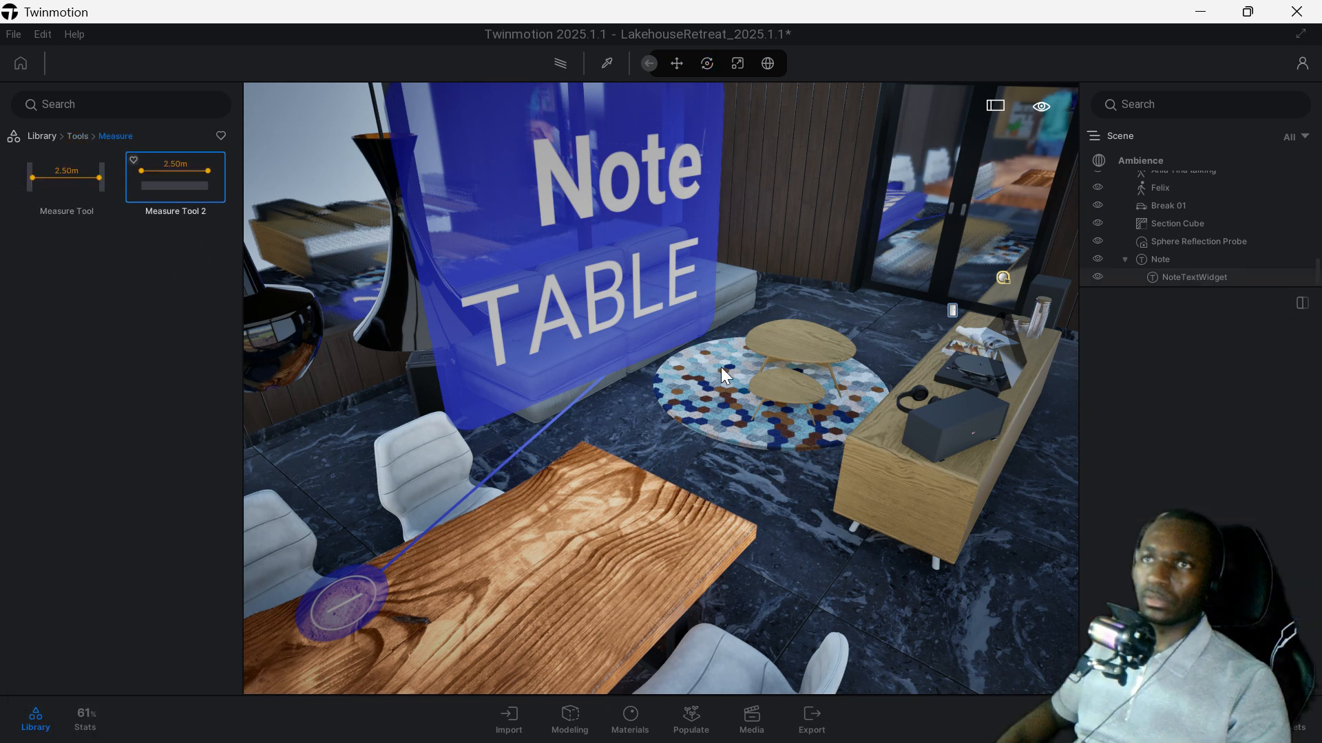
pyautogui.click(848, 439)
pyautogui.click(976, 484)
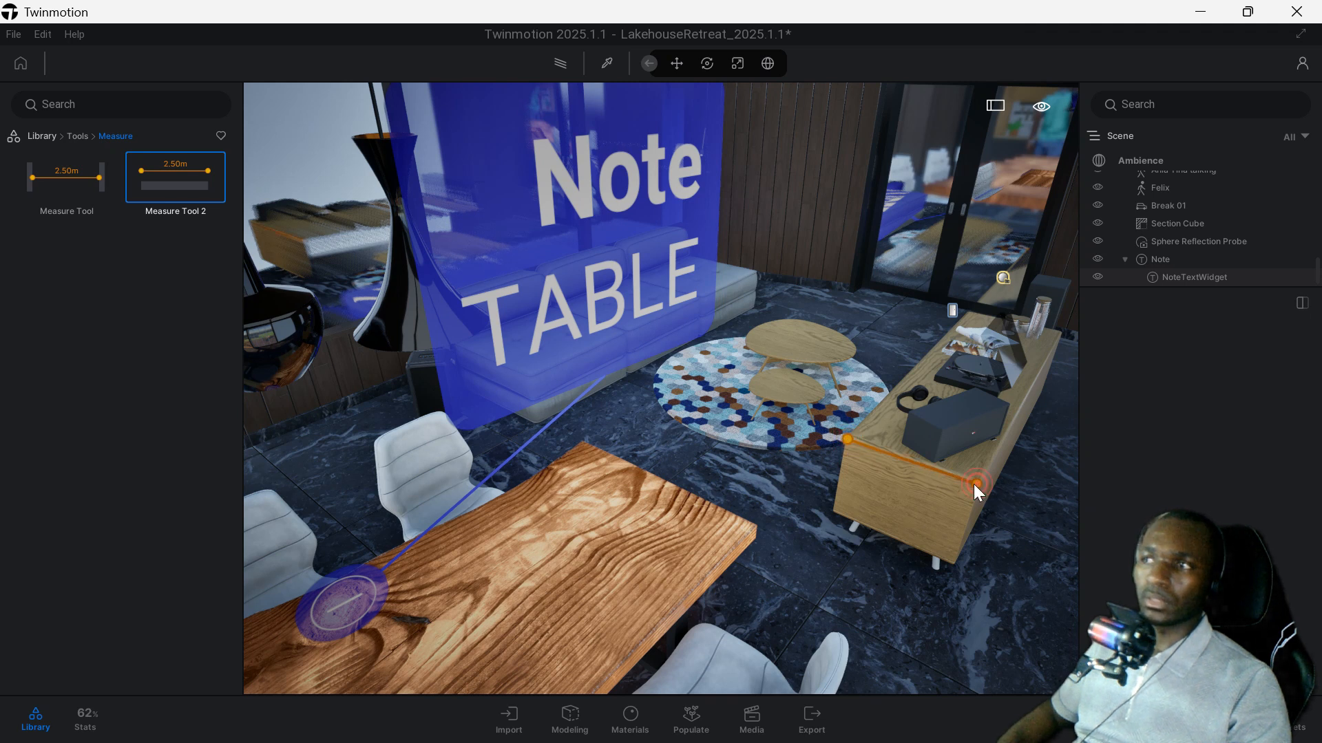
pyautogui.press('Escape')
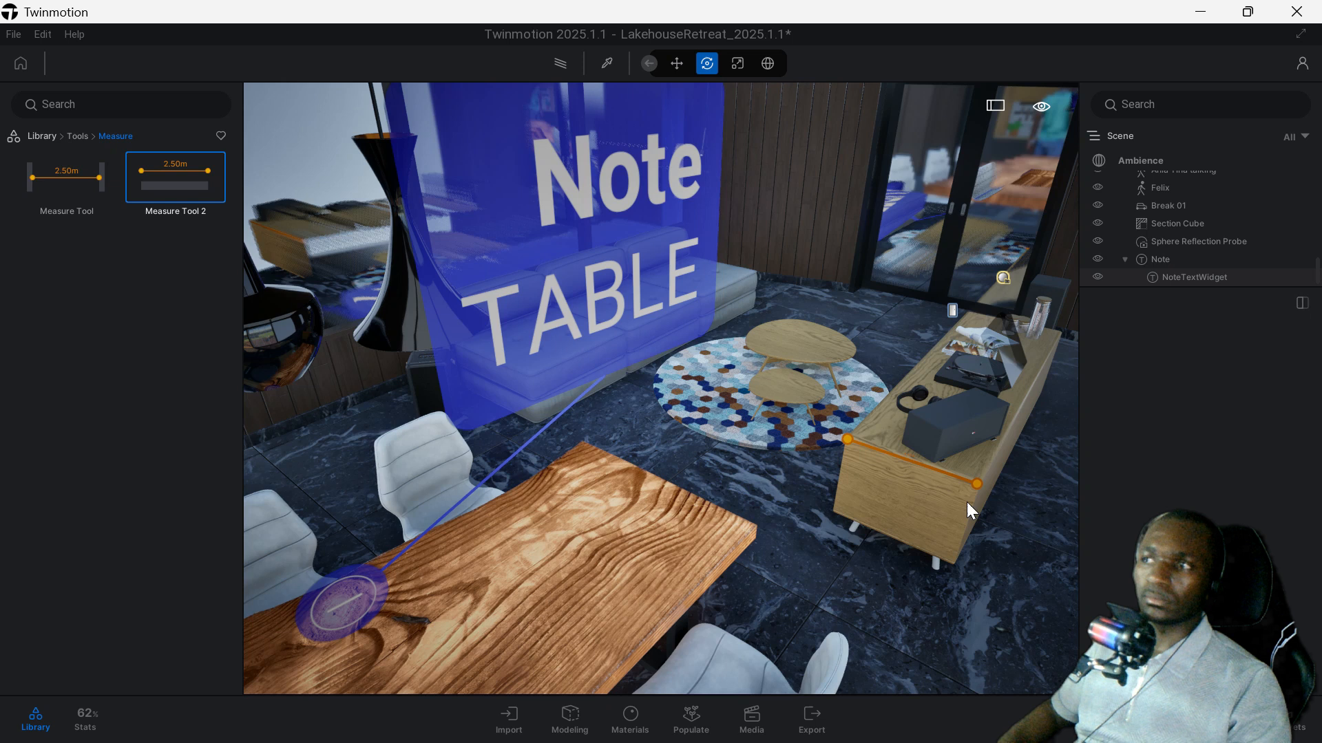
# Examine the dimension on the sideboard's top edge up close until its length is readable.
pyautogui.scroll(3, 906, 473)
pyautogui.scroll(2, 906, 473)
pyautogui.moveTo(906, 473); pyautogui.dragTo(795, 482, button='middle')
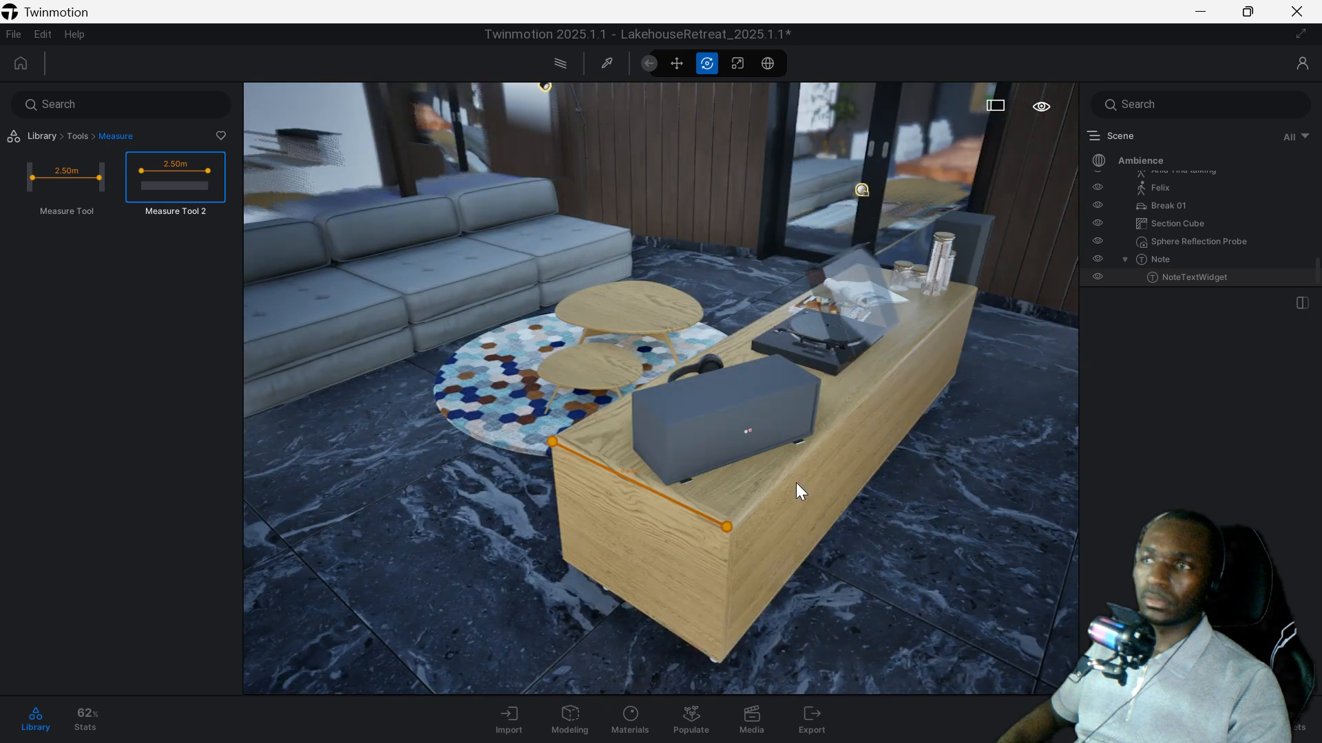
pyautogui.scroll(2, 629, 509)
pyautogui.scroll(3, 621, 520)
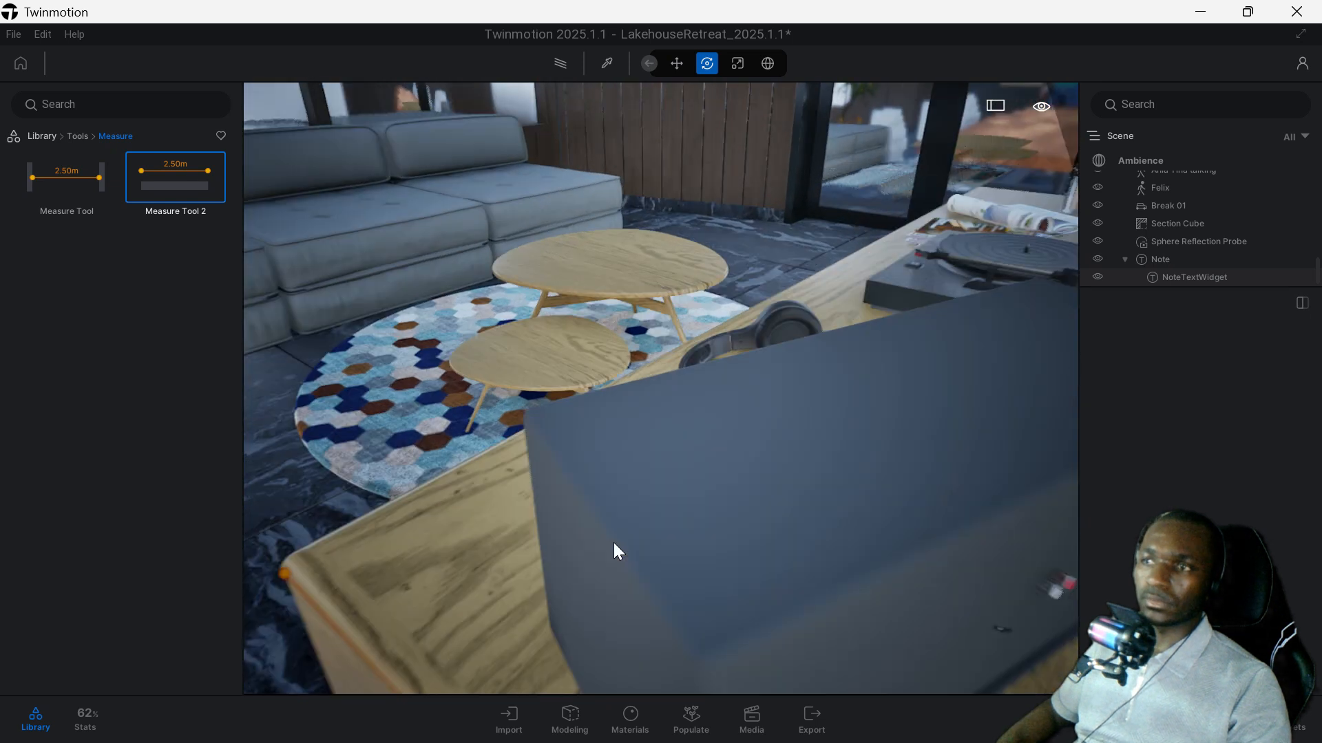
pyautogui.moveTo(614, 543); pyautogui.dragTo(716, 501, button='middle')
pyautogui.scroll(-2, 651, 535)
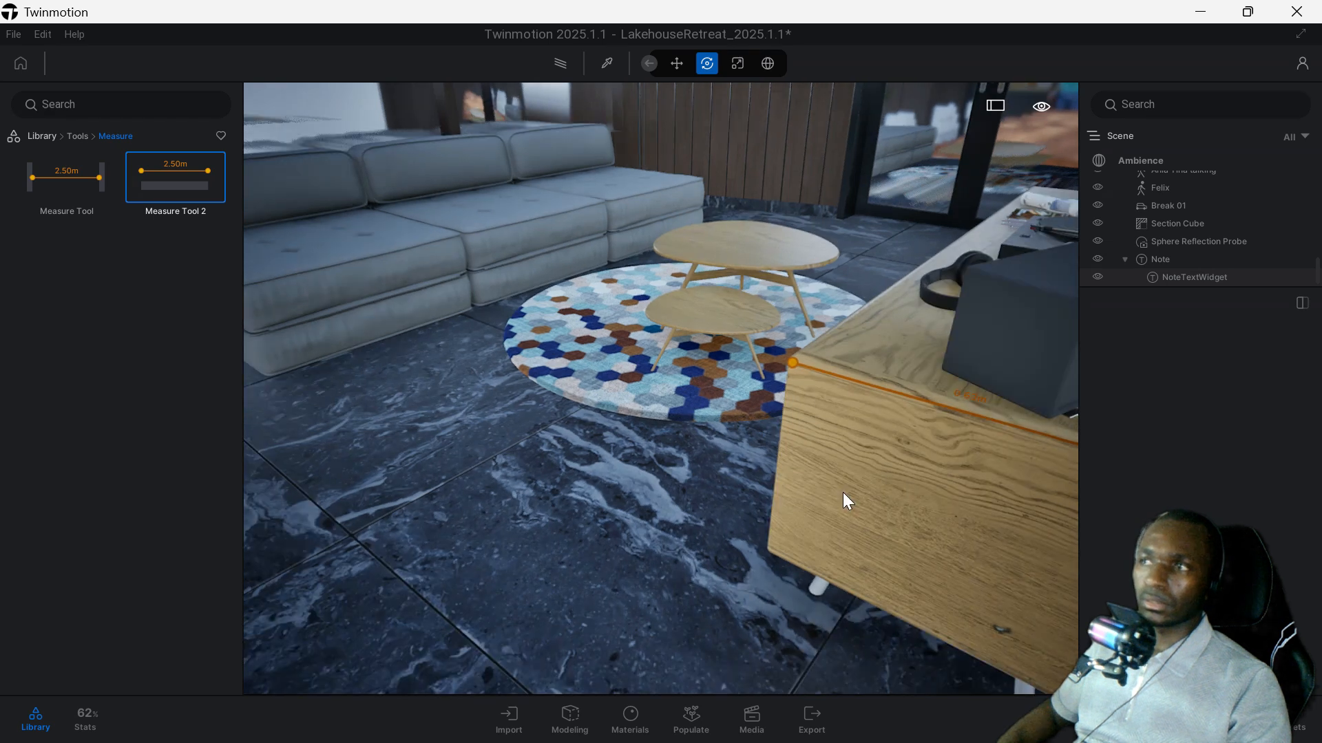
pyautogui.scroll(-2, 1018, 416)
pyautogui.scroll(4, 1018, 416)
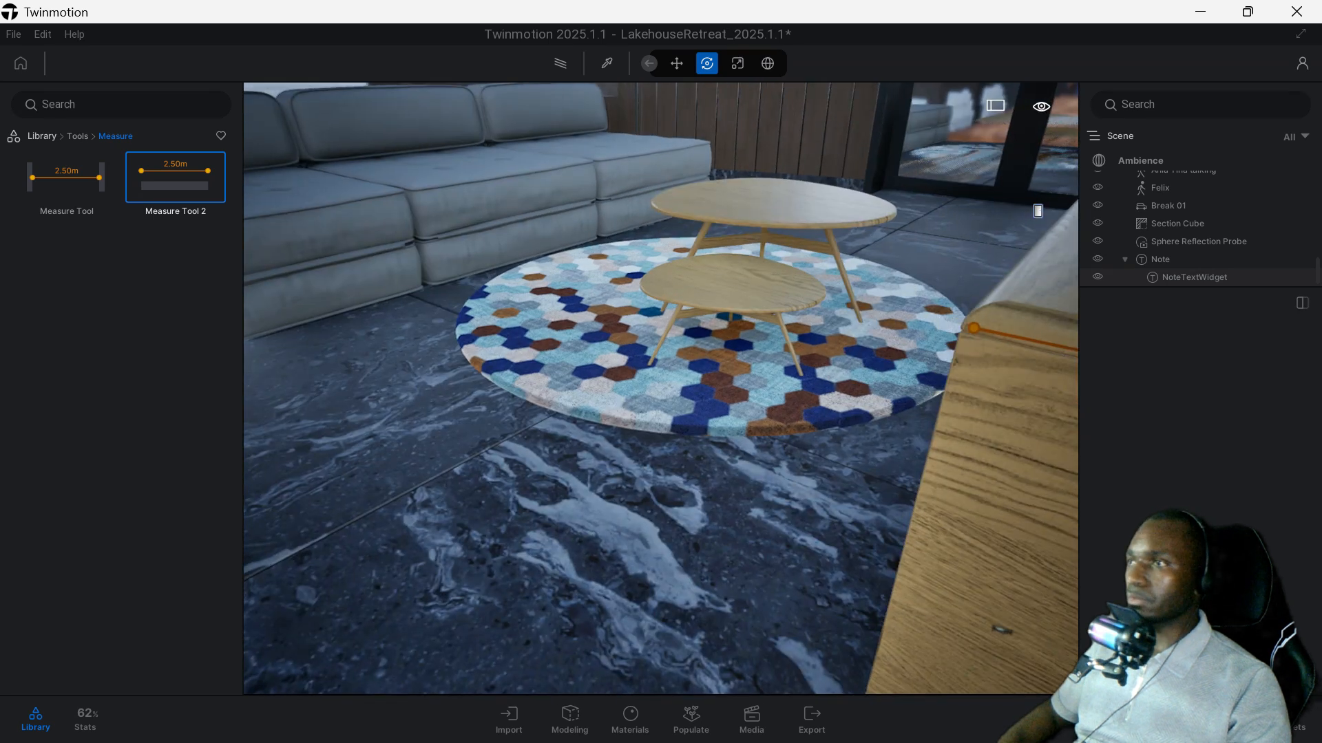
pyautogui.moveTo(989, 418); pyautogui.dragTo(1063, 330, button='middle')
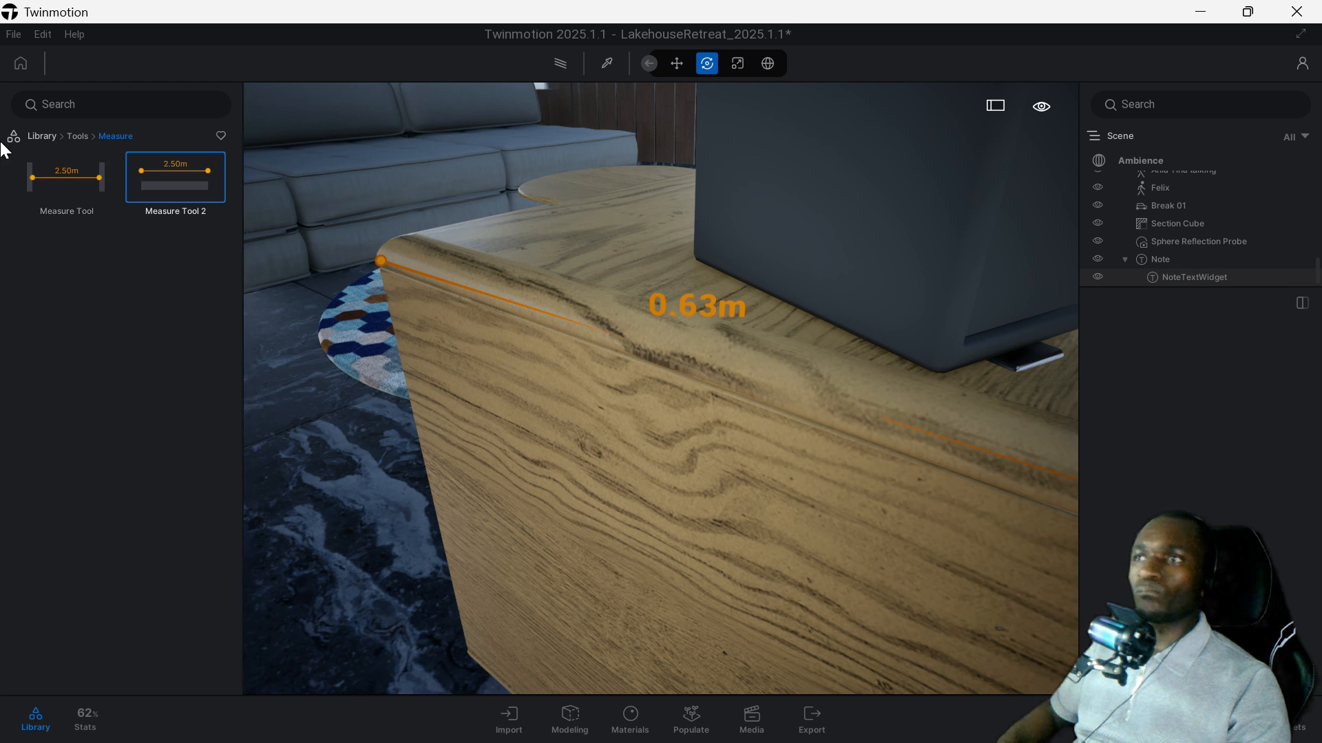
# Place an L Curve cyclorama from the library's Tools category on the lawn beyond the far end of the house.
pyautogui.click(79, 136)
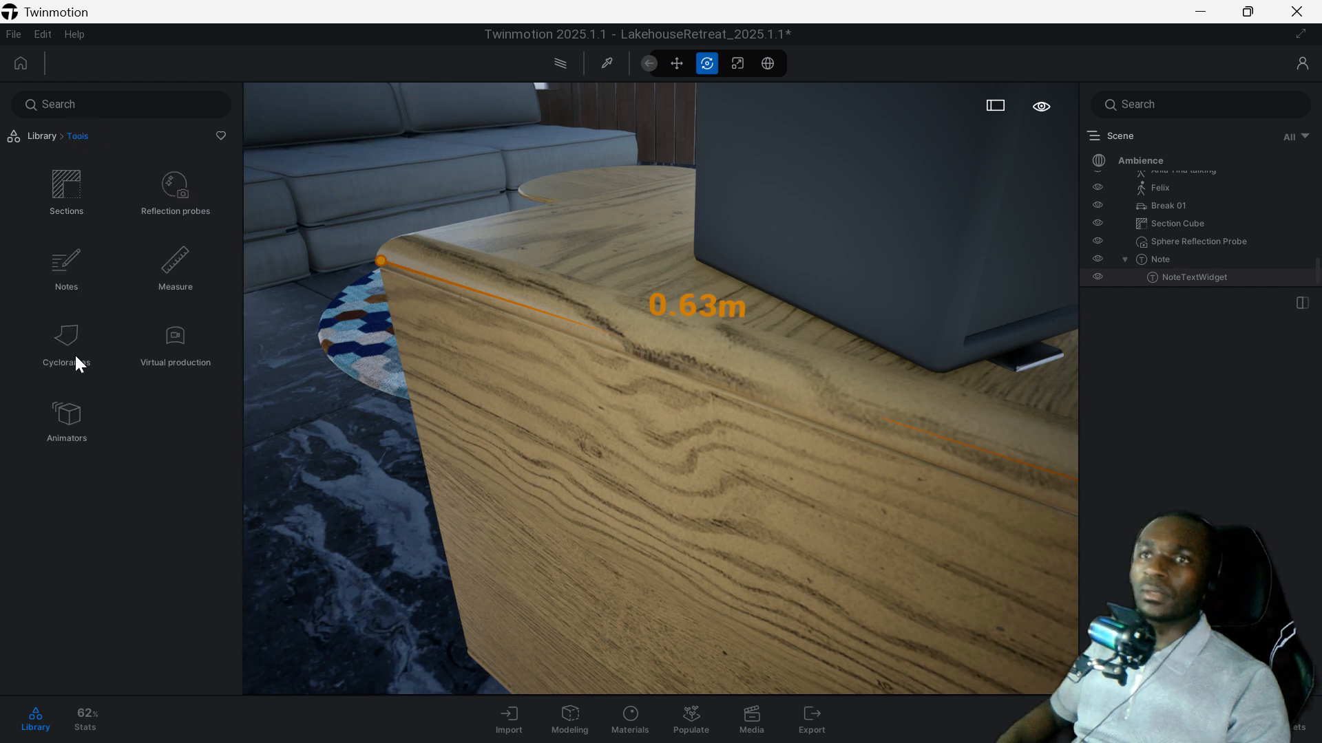
pyautogui.click(67, 342)
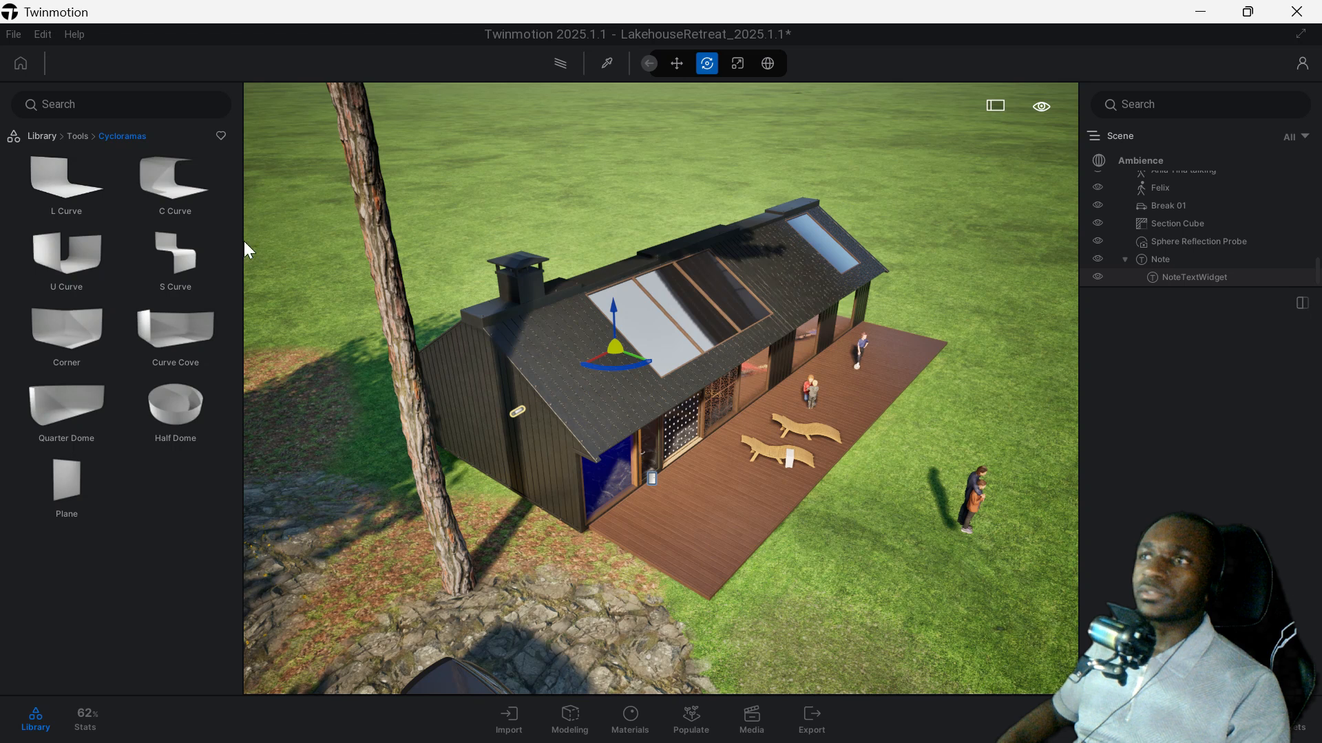
pyautogui.click(66, 188)
pyautogui.click(977, 288)
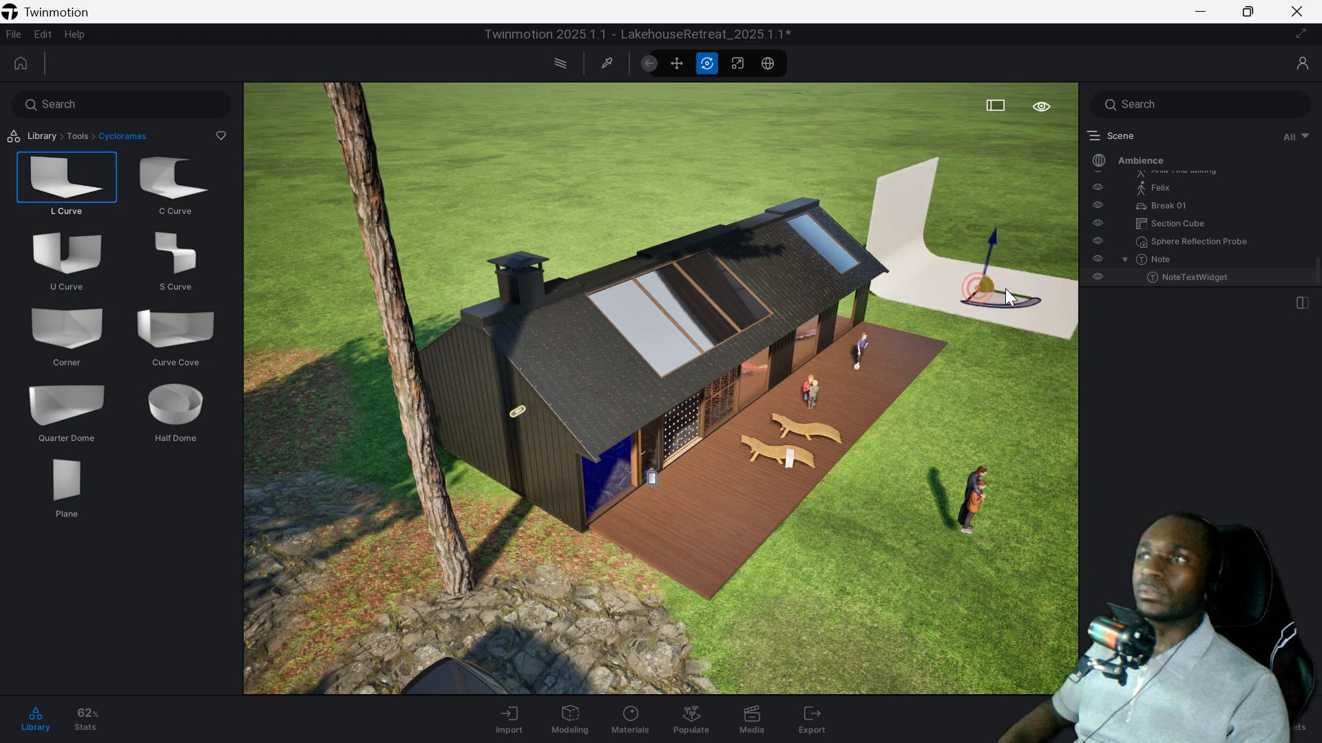
pyautogui.click(947, 260)
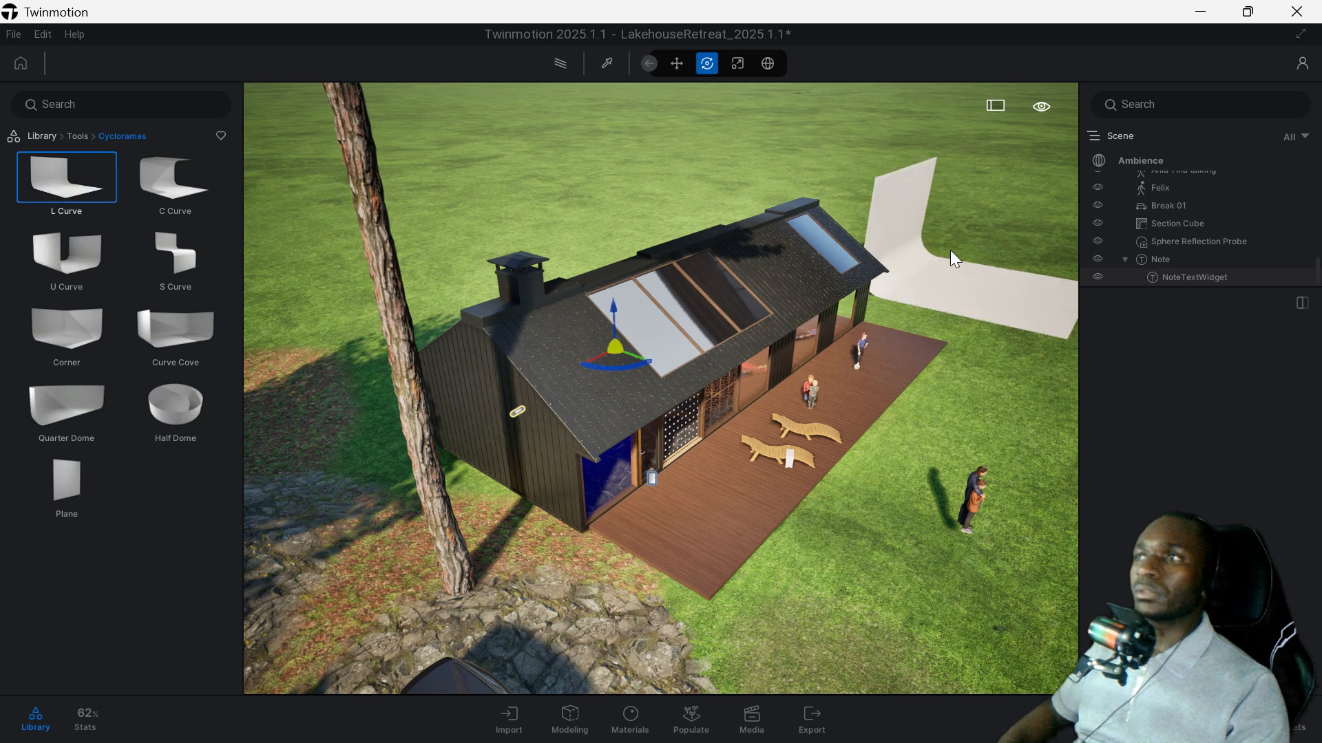
# Place a C Curve cyclorama on the lawn between the L Curve and the railed wooden platform.
pyautogui.scroll(1, 947, 260)
pyautogui.scroll(3, 948, 260)
pyautogui.moveTo(948, 261); pyautogui.dragTo(511, 177, button='middle')
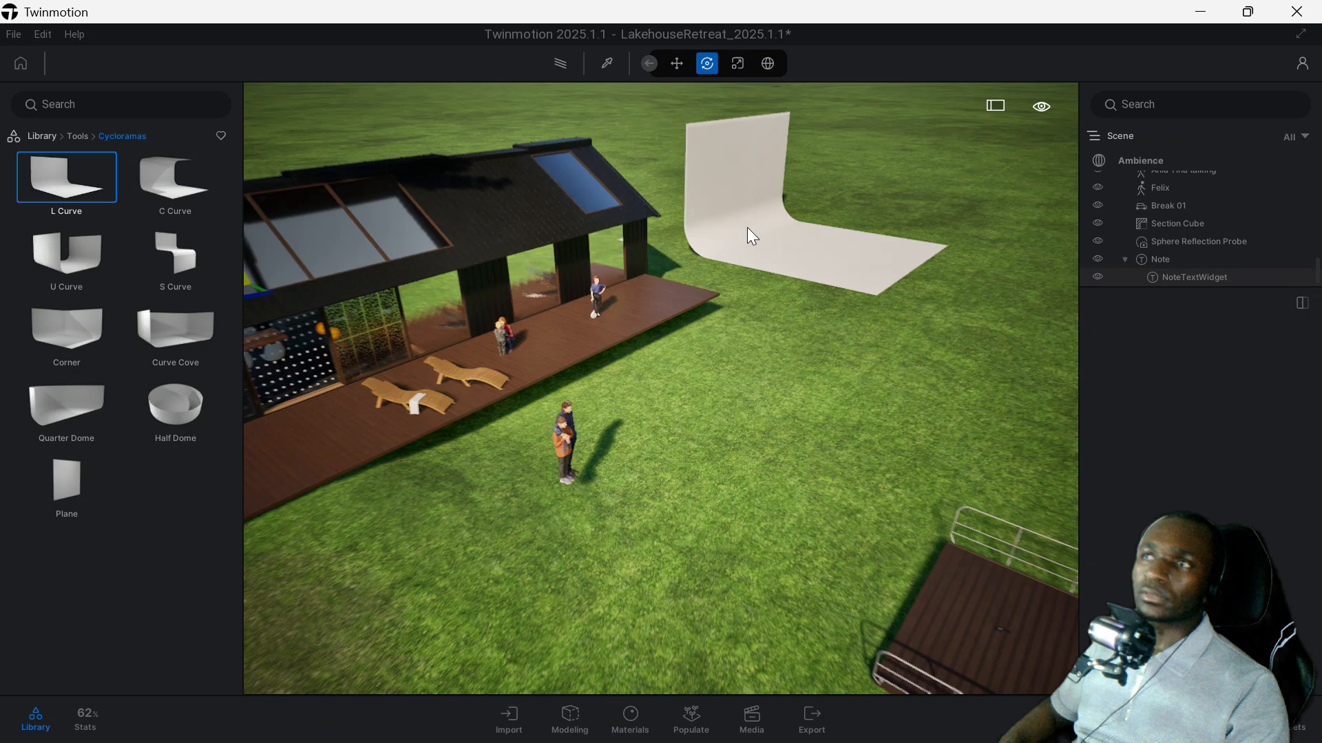
pyautogui.moveTo(175, 177); pyautogui.dragTo(866, 377)
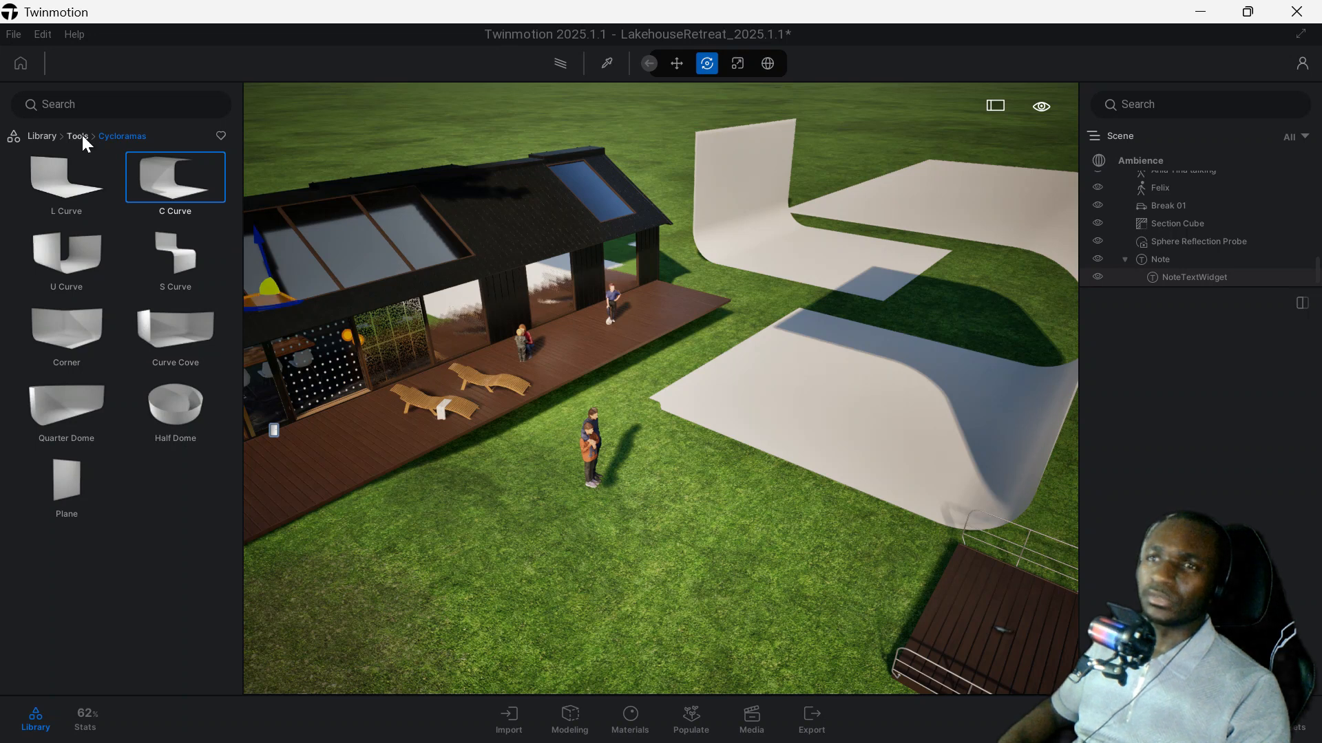
pyautogui.moveTo(849, 274); pyautogui.dragTo(845, 196, button='middle')
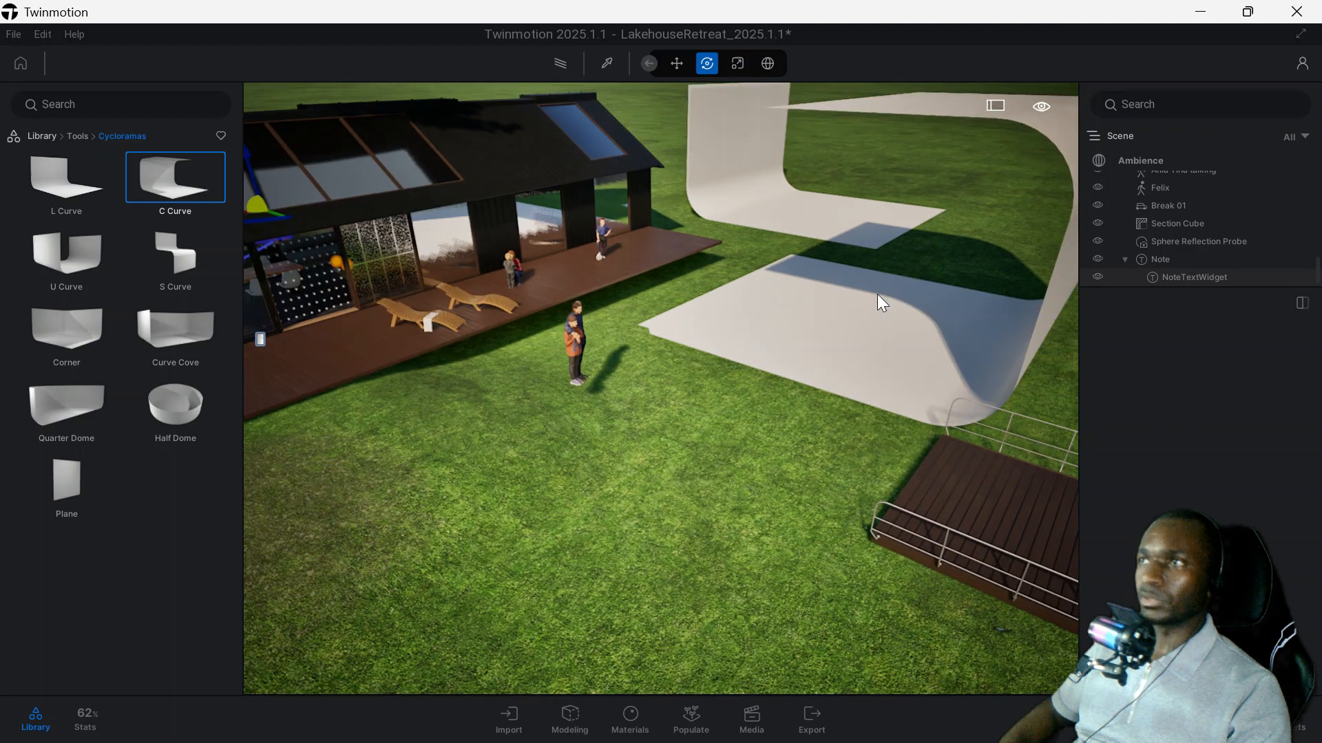
pyautogui.moveTo(875, 263); pyautogui.dragTo(906, 416, button='middle')
pyautogui.moveTo(771, 416); pyautogui.dragTo(749, 307, button='middle')
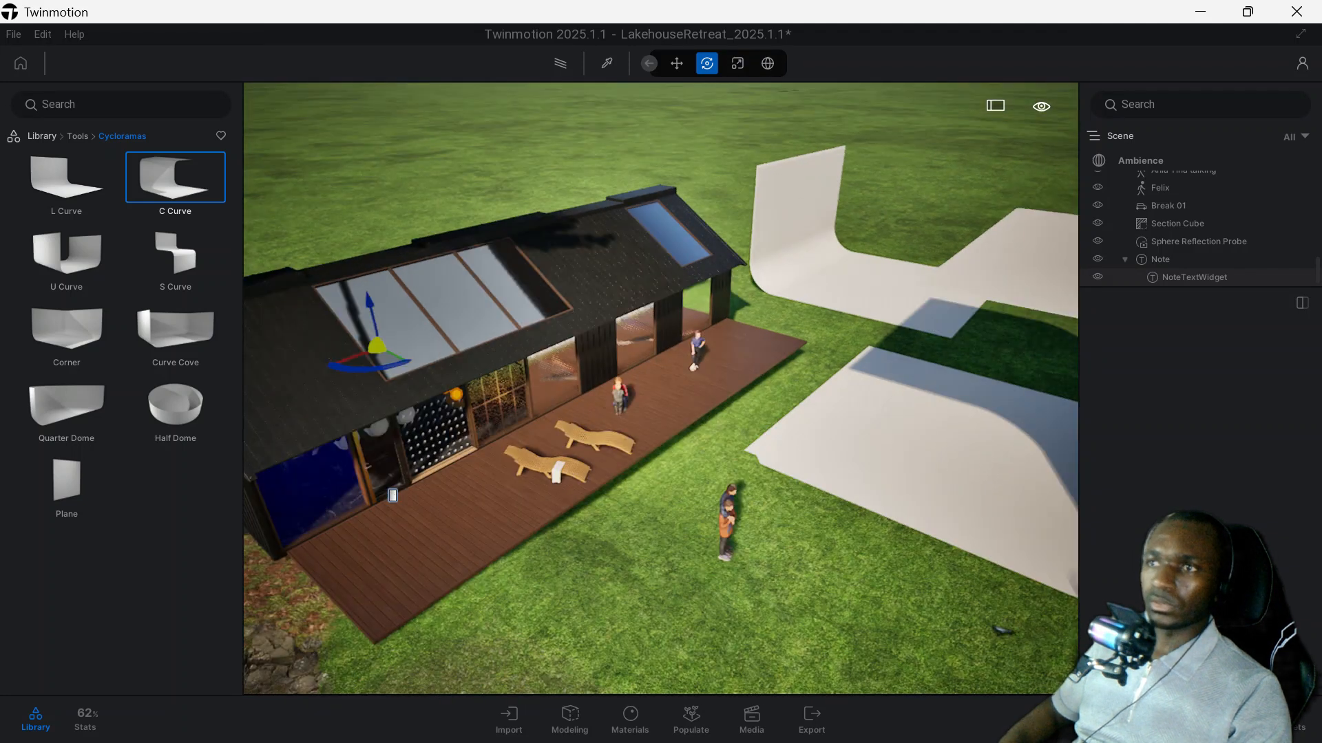
pyautogui.scroll(3, 662, 419)
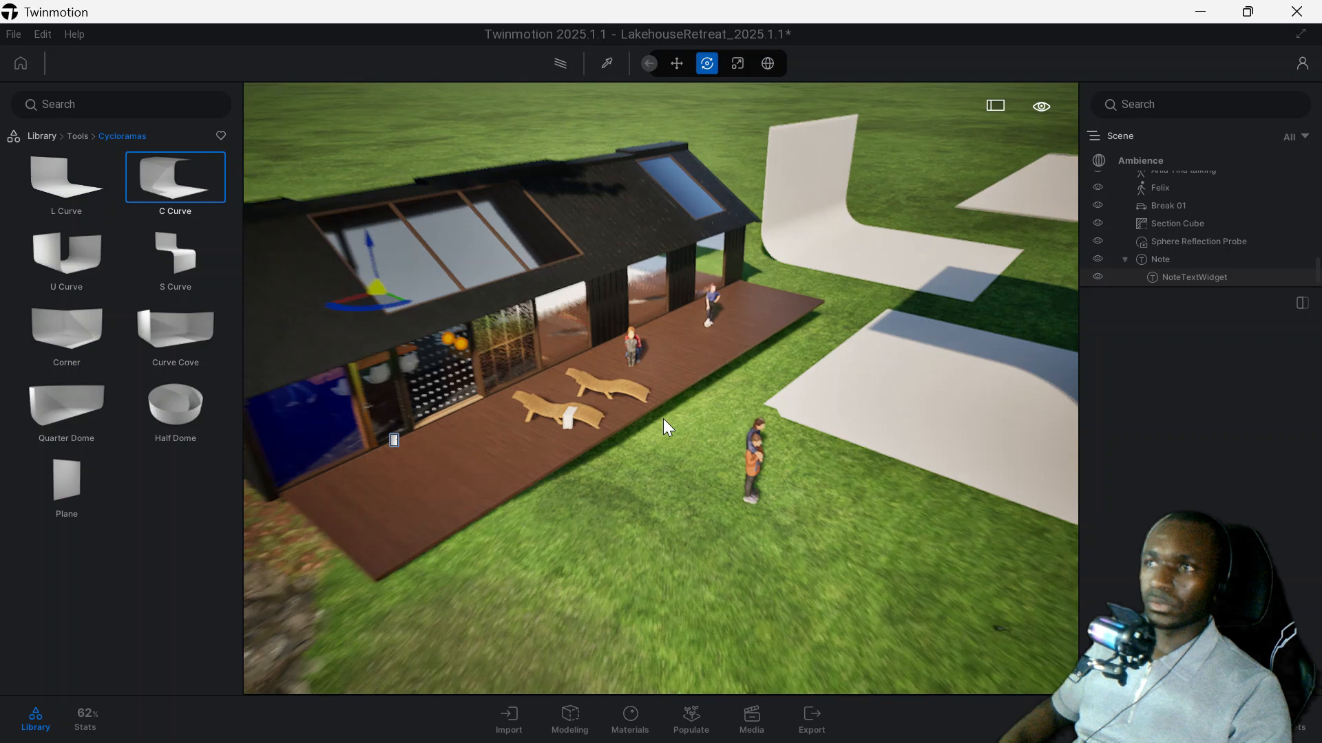
pyautogui.moveTo(663, 419); pyautogui.dragTo(720, 408, button='middle')
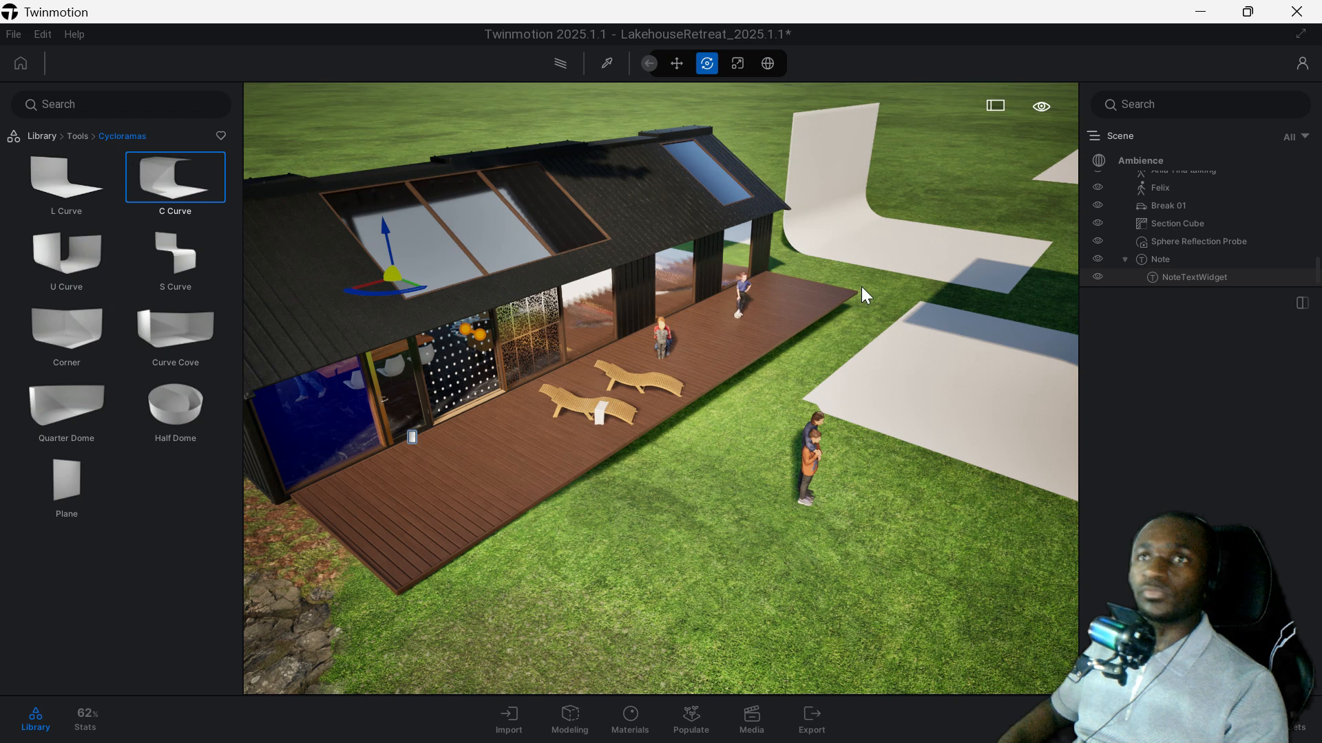
# Select the L Curve cyclorama beyond the house to inspect its width, depth, height and radius settings.
pyautogui.click(818, 177)
pyautogui.moveTo(891, 320); pyautogui.dragTo(811, 343, button='middle')
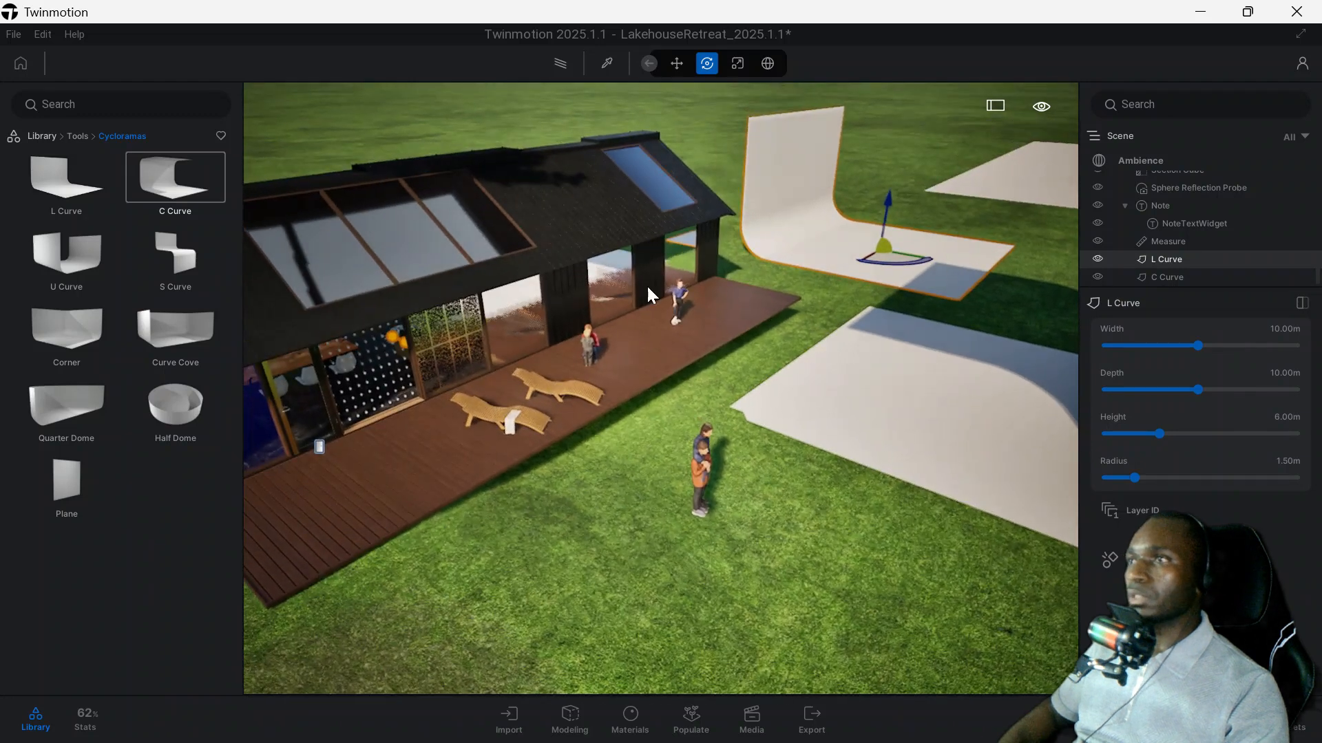
pyautogui.moveTo(601, 293); pyautogui.dragTo(536, 234, button='right')
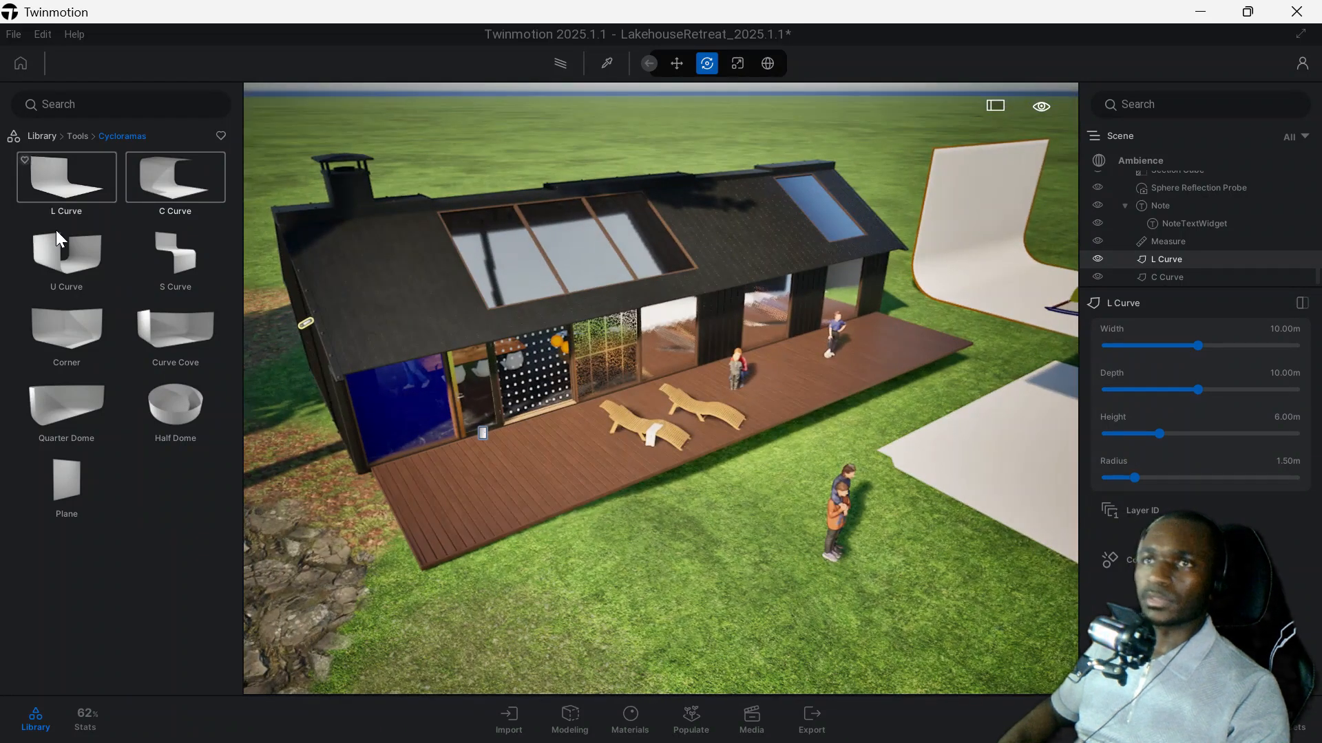
# Place a Led wall from the library's virtual production tools on the L Curve cyclorama and rotate it about its vertical axis.
pyautogui.click(77, 136)
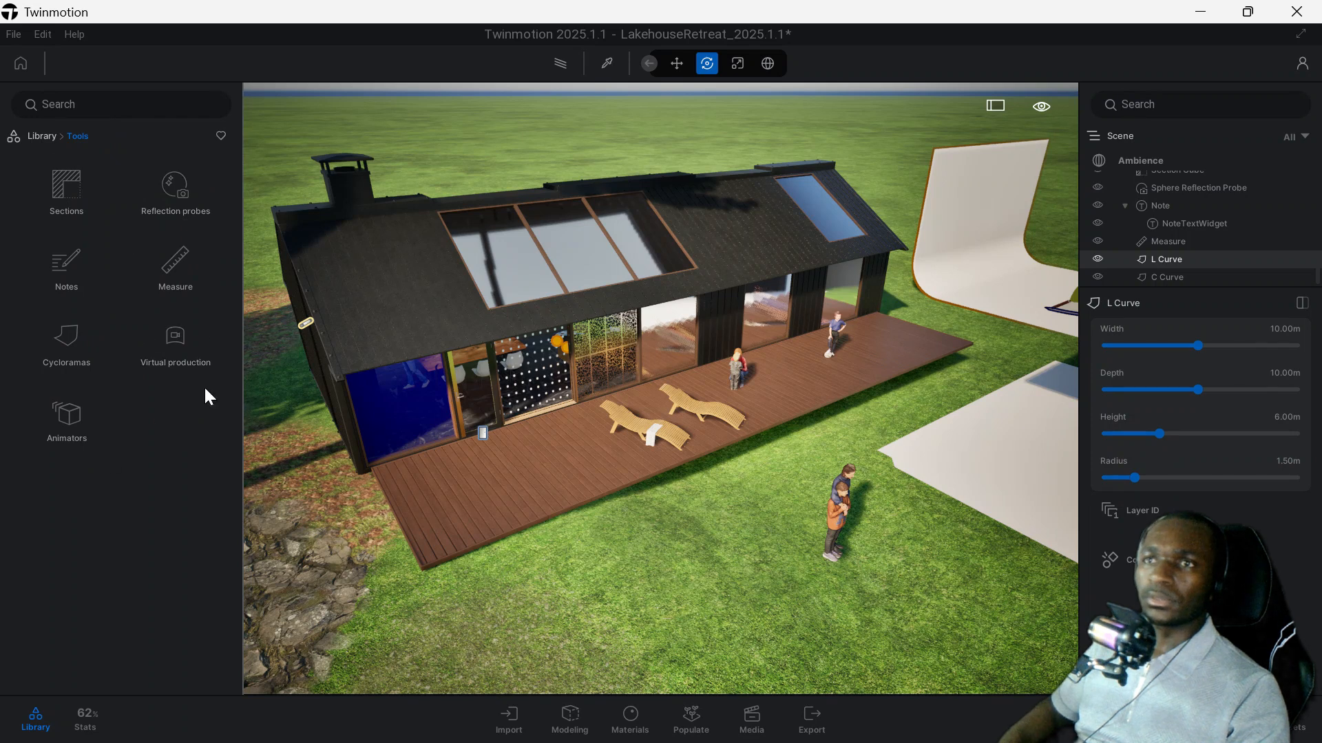
pyautogui.click(176, 339)
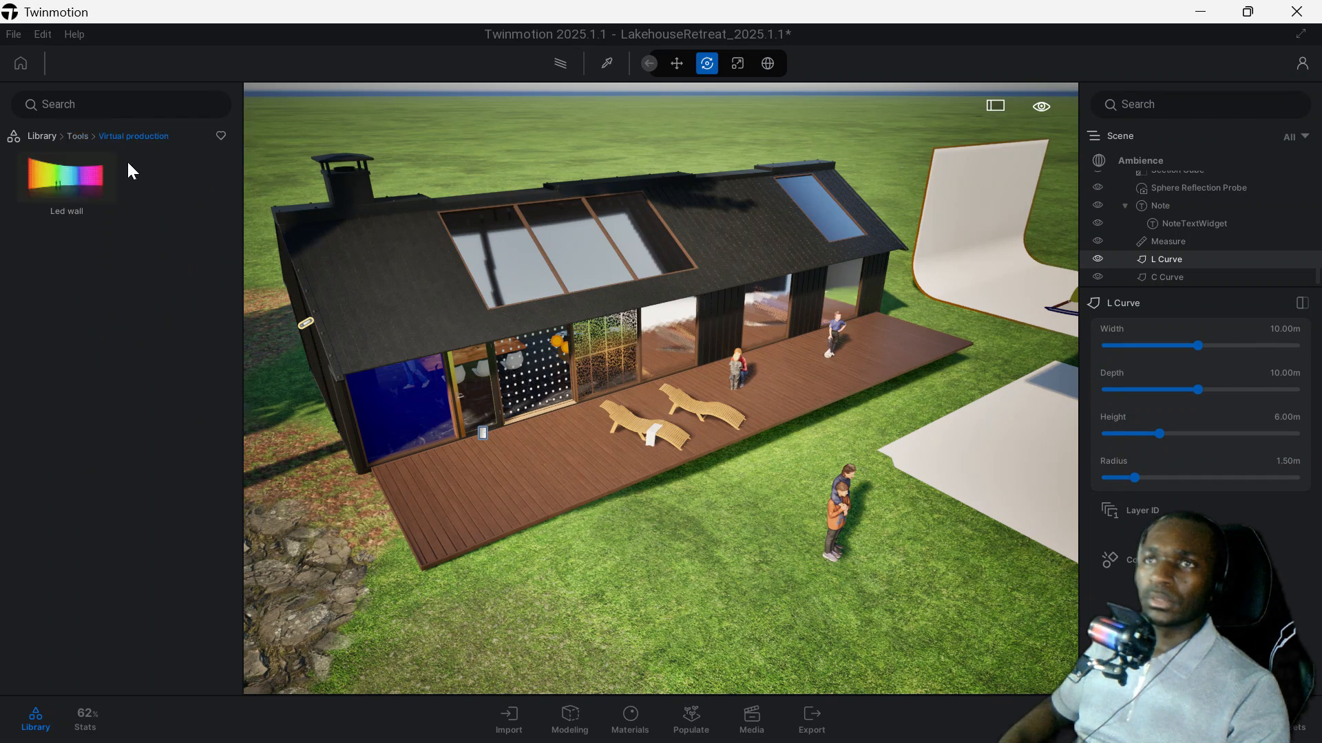
pyautogui.click(96, 189)
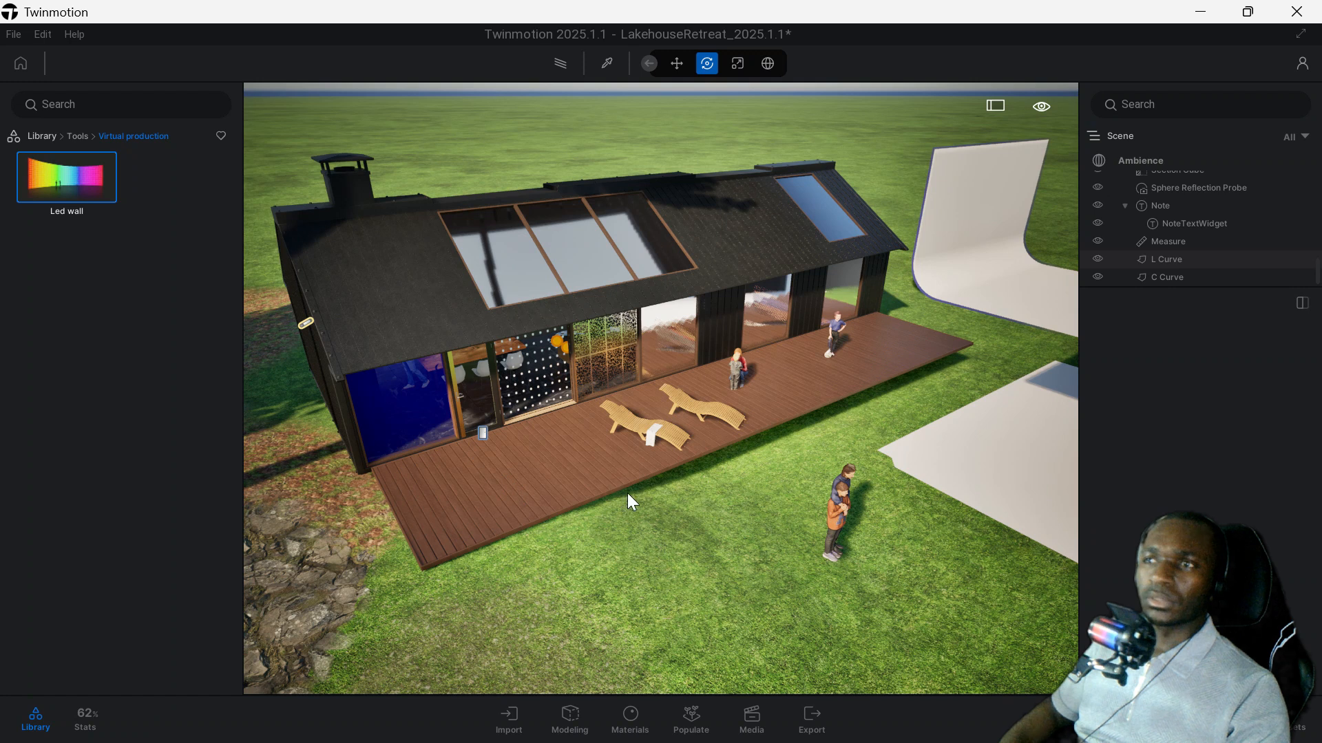
pyautogui.moveTo(52, 180); pyautogui.dragTo(999, 306)
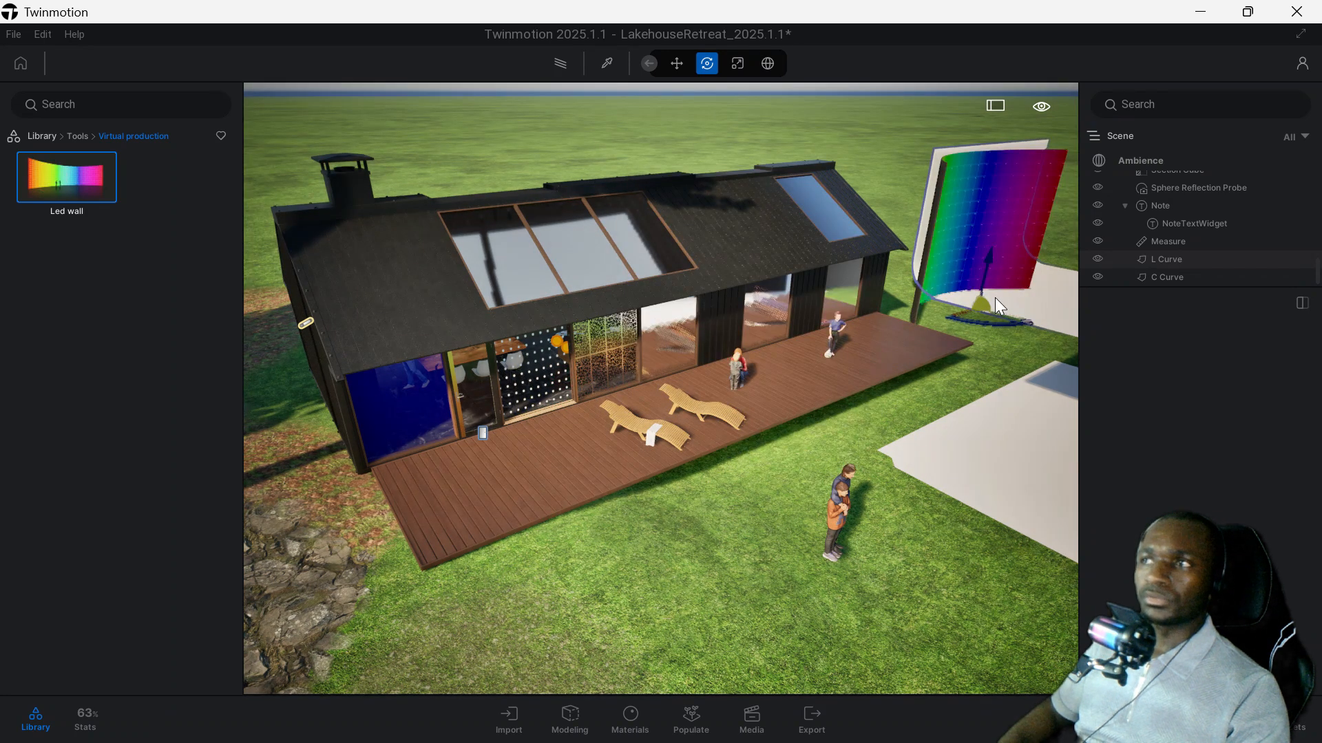
pyautogui.moveTo(1019, 316); pyautogui.dragTo(957, 309)
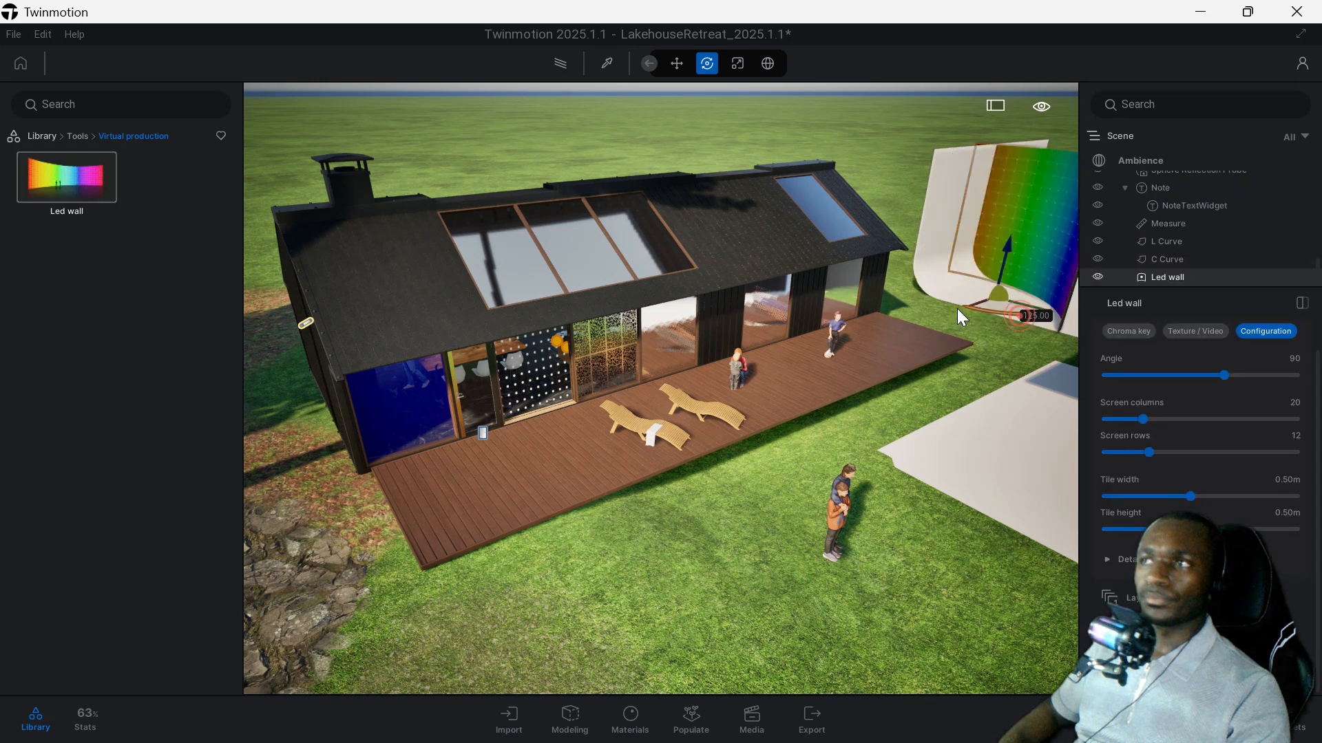
# Look through the Animators in the library's Tools category and return to the library's top-level categories.
pyautogui.click(79, 136)
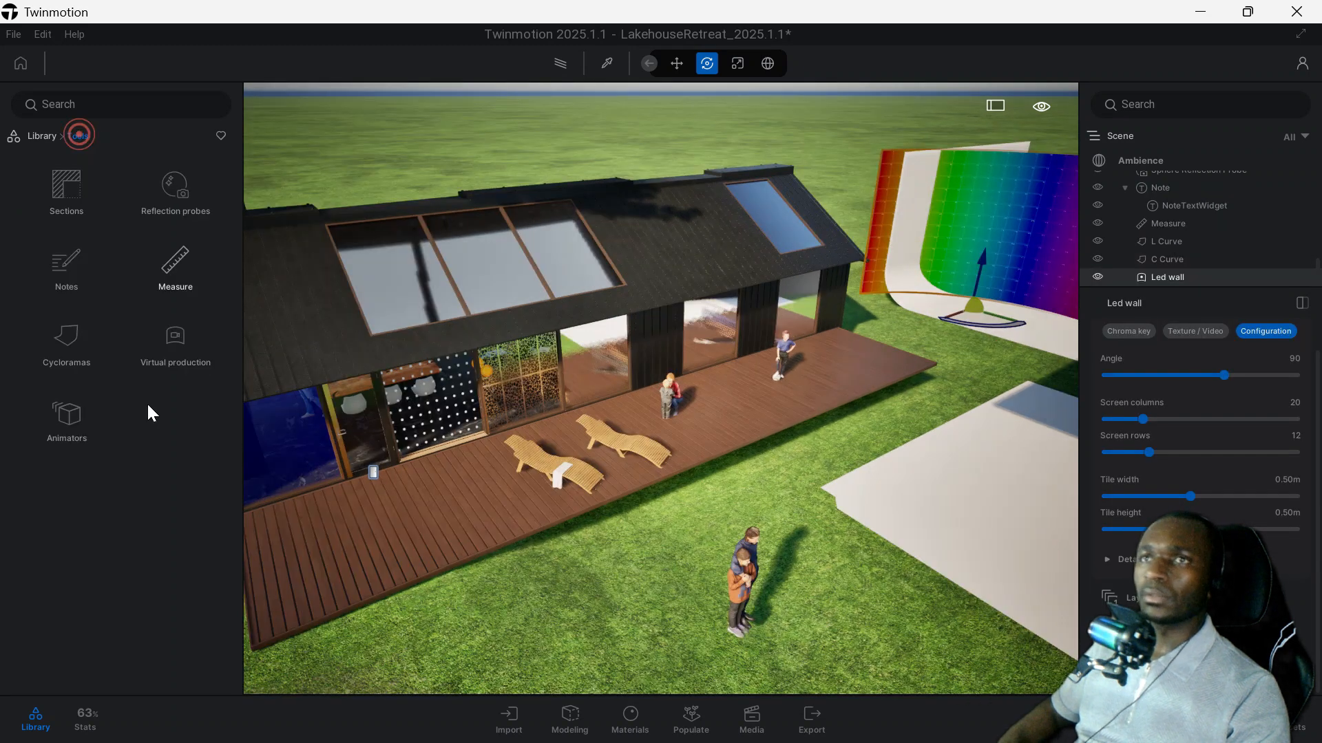
pyautogui.click(69, 413)
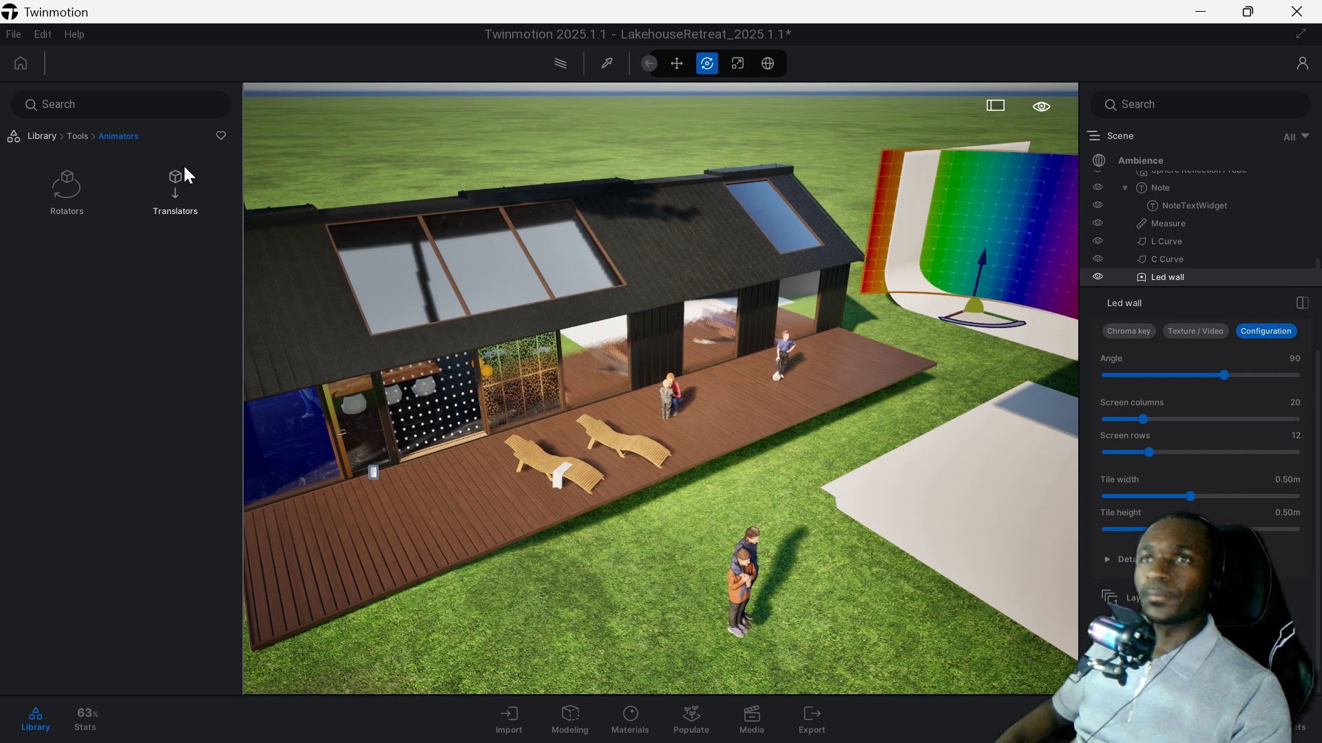
pyautogui.click(75, 140)
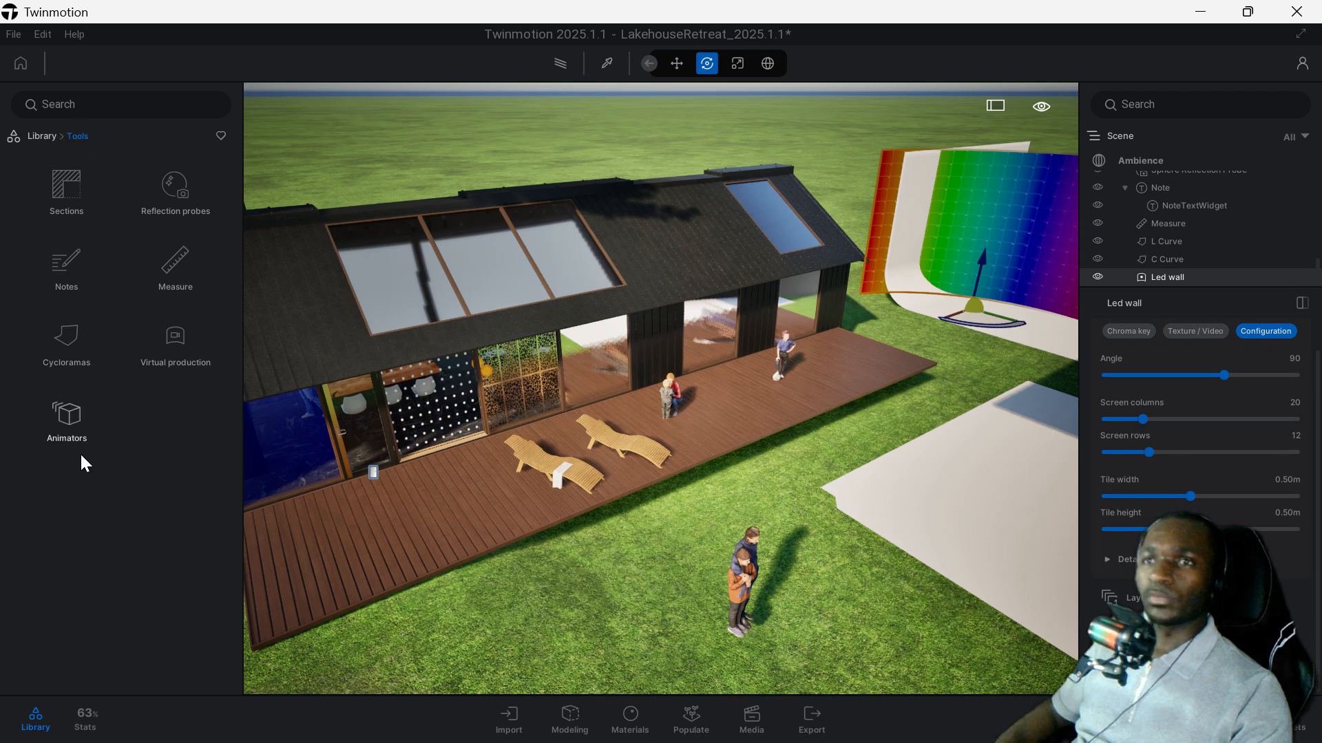
pyautogui.click(40, 134)
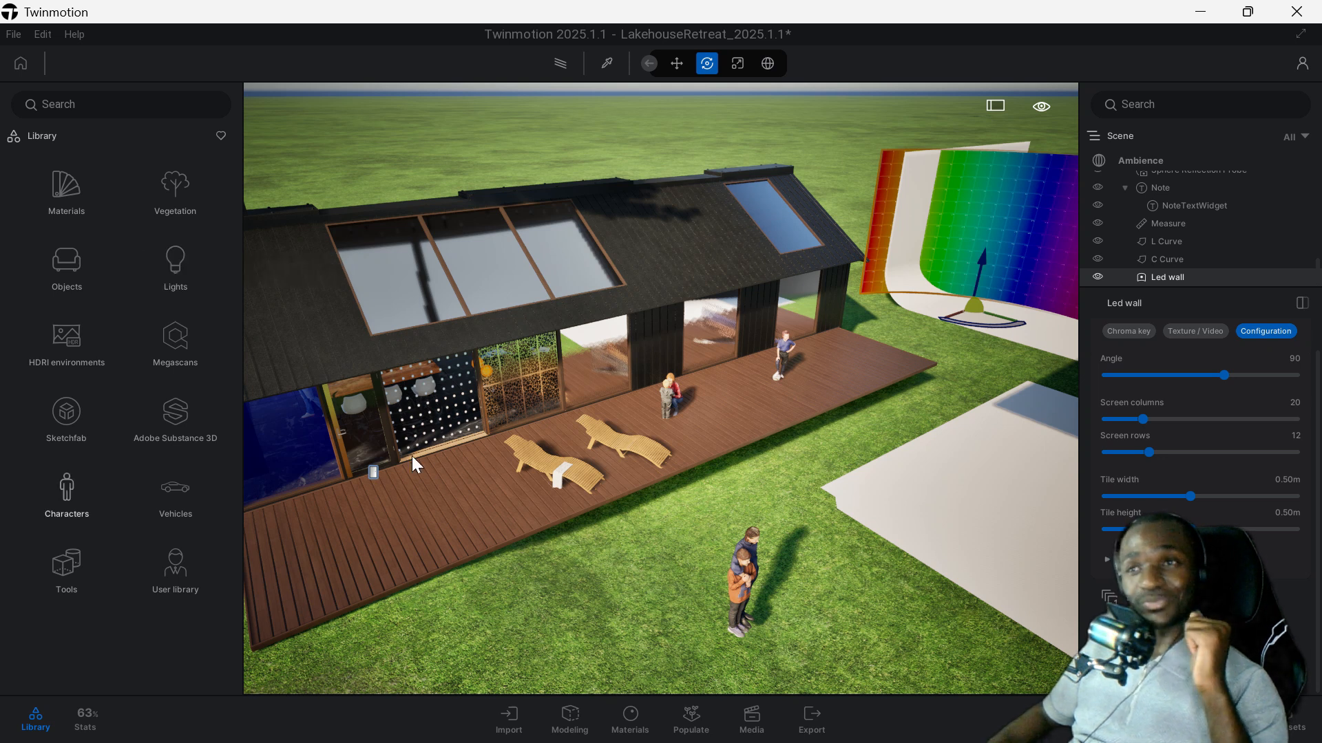
pyautogui.moveTo(413, 457); pyautogui.dragTo(490, 450)
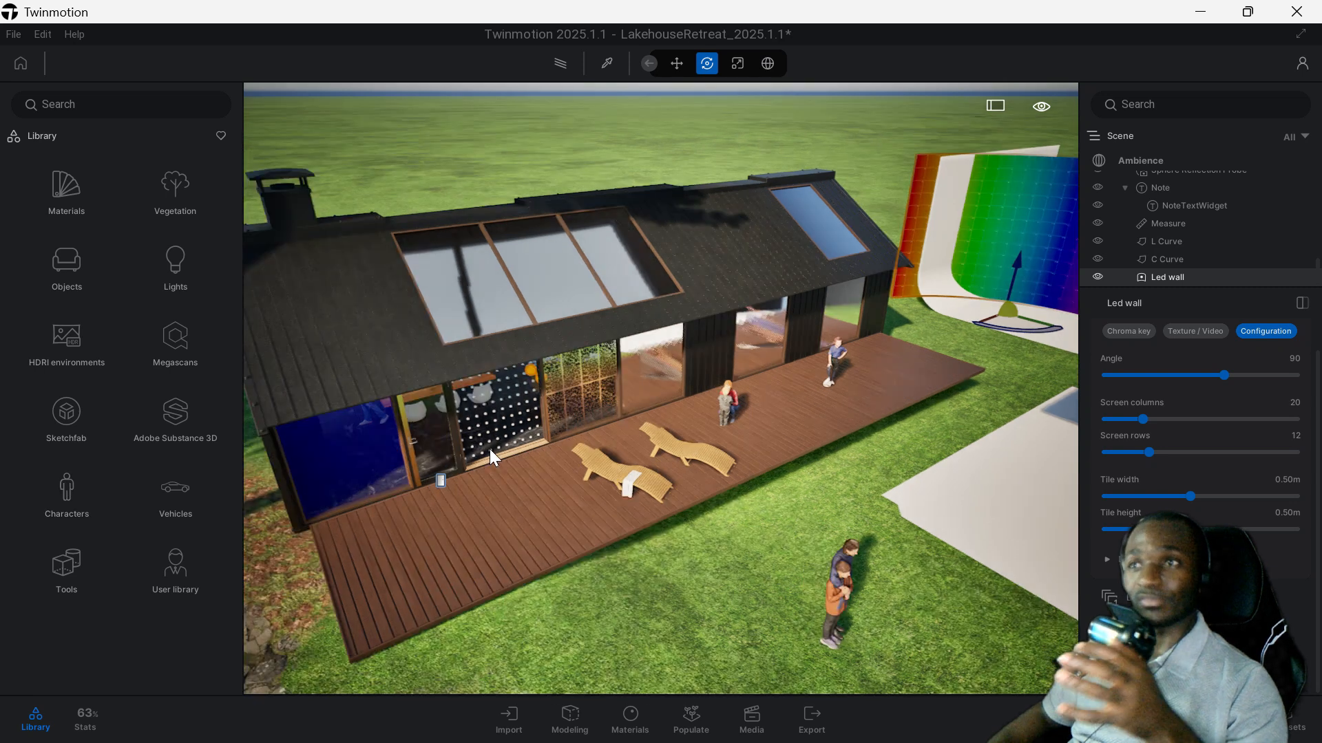